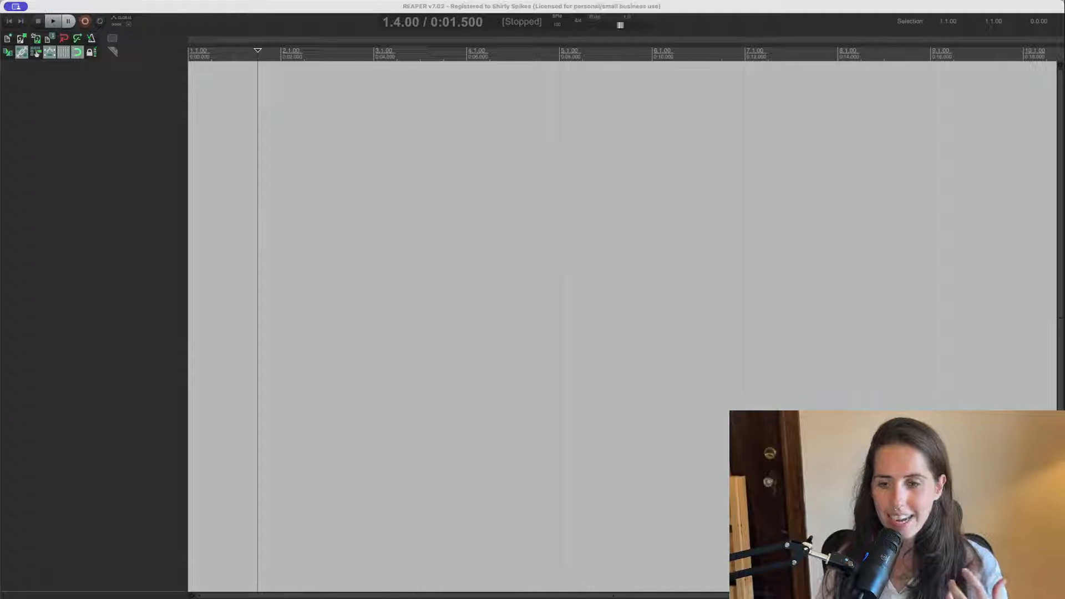
- Switch to Discord and view the stick-recording videos and the challenge description and audio posts in the weekly-challenge channel
key(super+Tab)
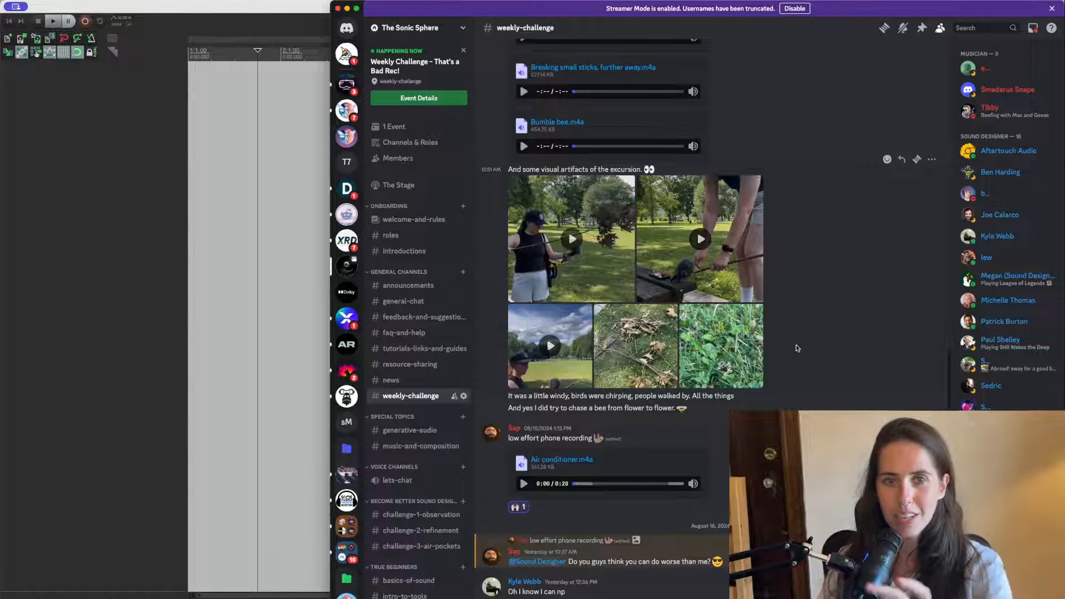
click(605, 268)
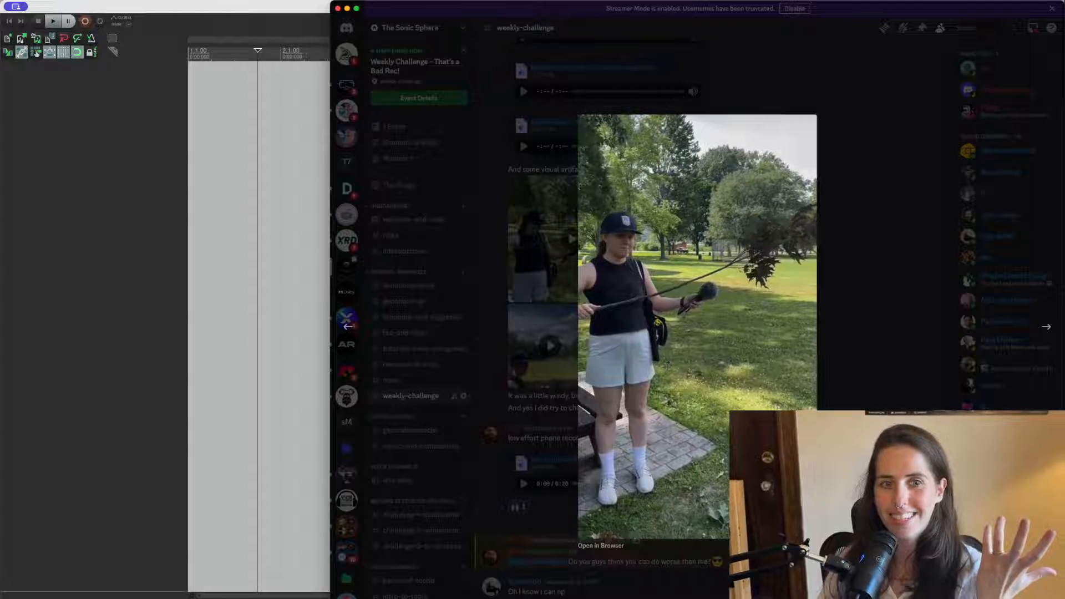
key(Escape)
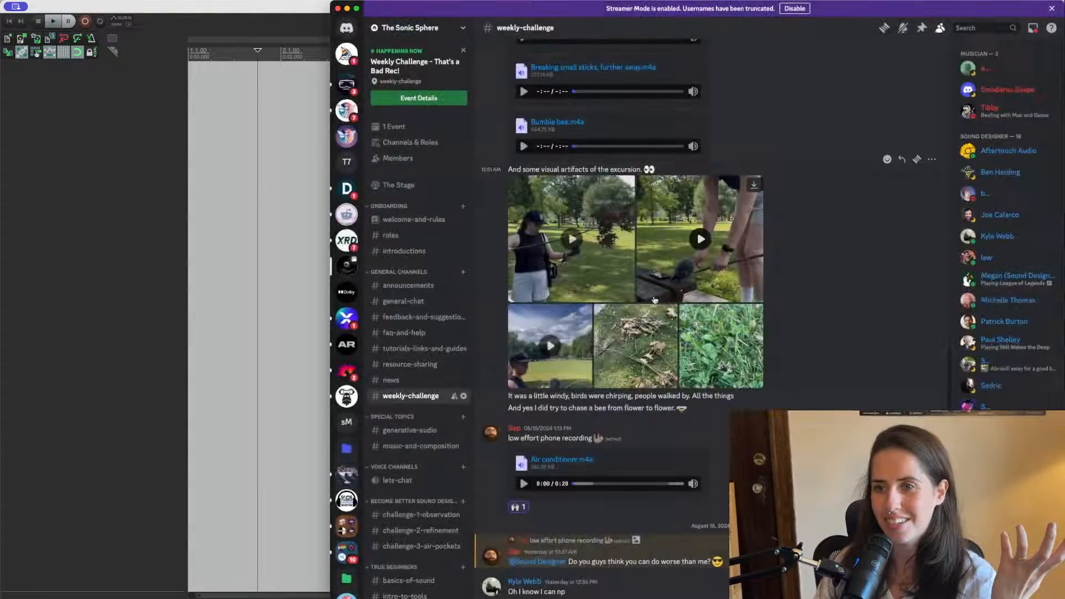
click(675, 294)
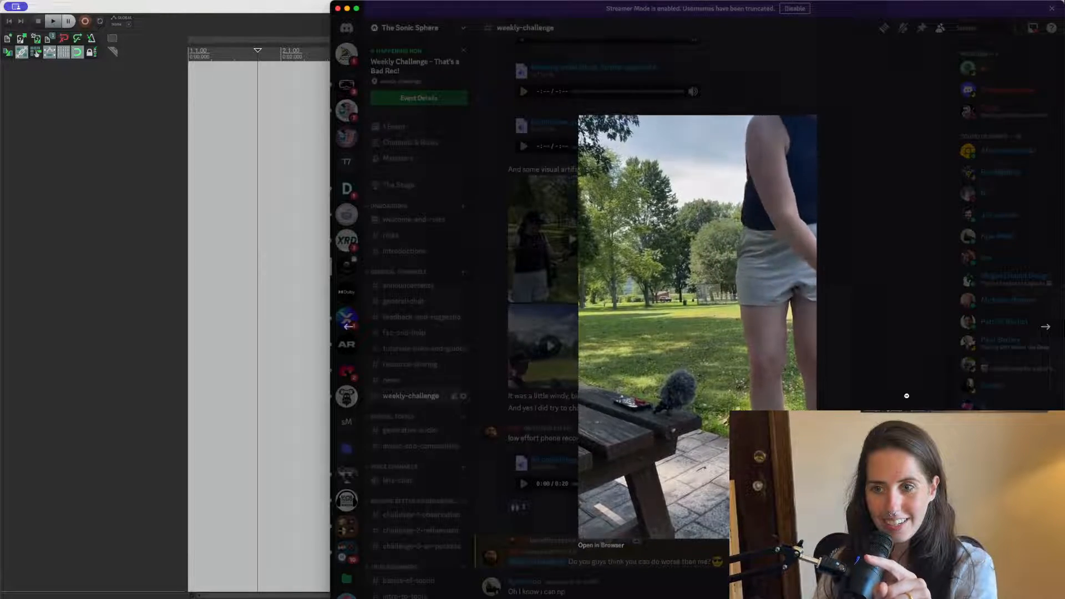
click(817, 406)
scroll(787, 248, up, 6)
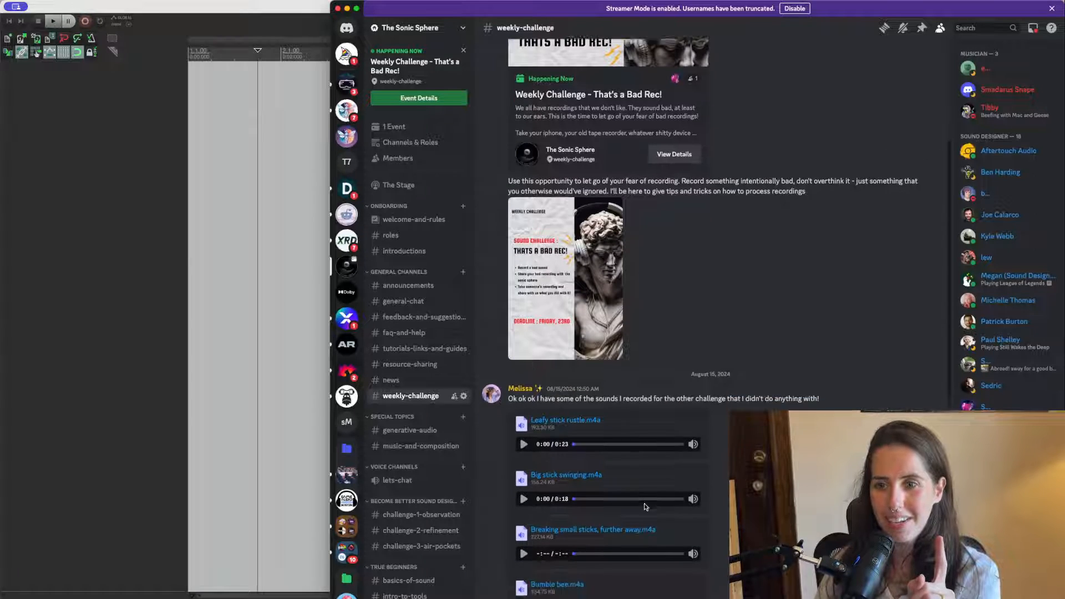
- Return to REAPER, add a new empty track, and increase its height slightly
click(295, 391)
click(297, 384)
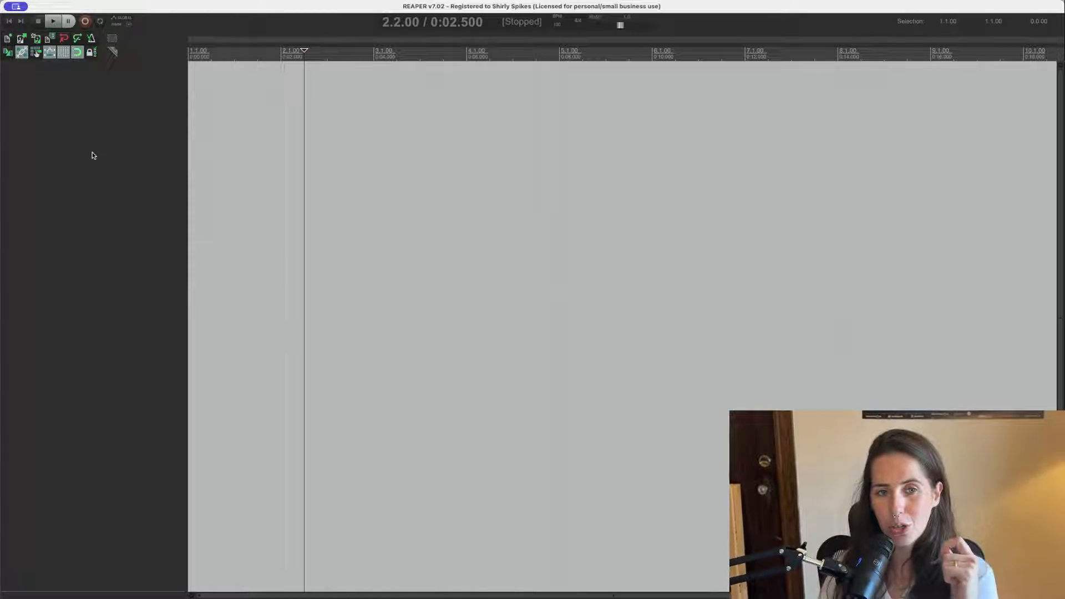
double_click(102, 115)
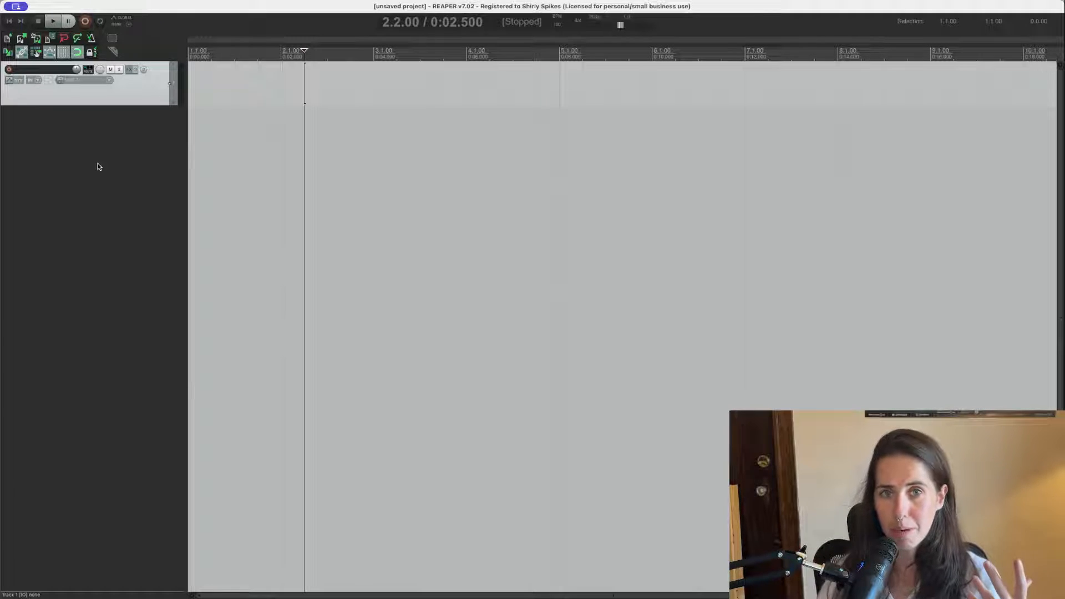
click(109, 82)
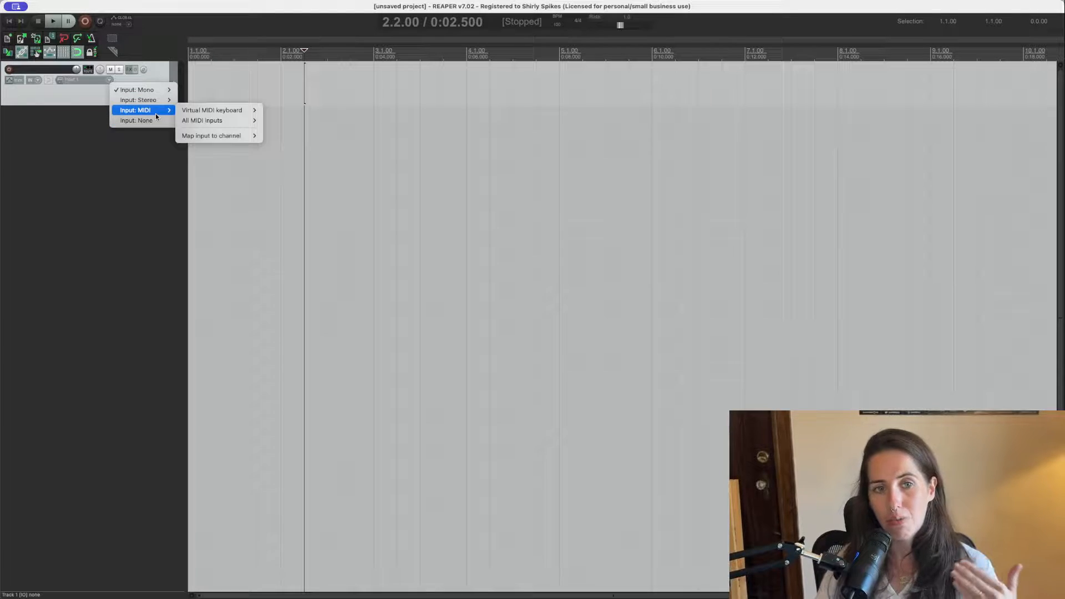
click(110, 155)
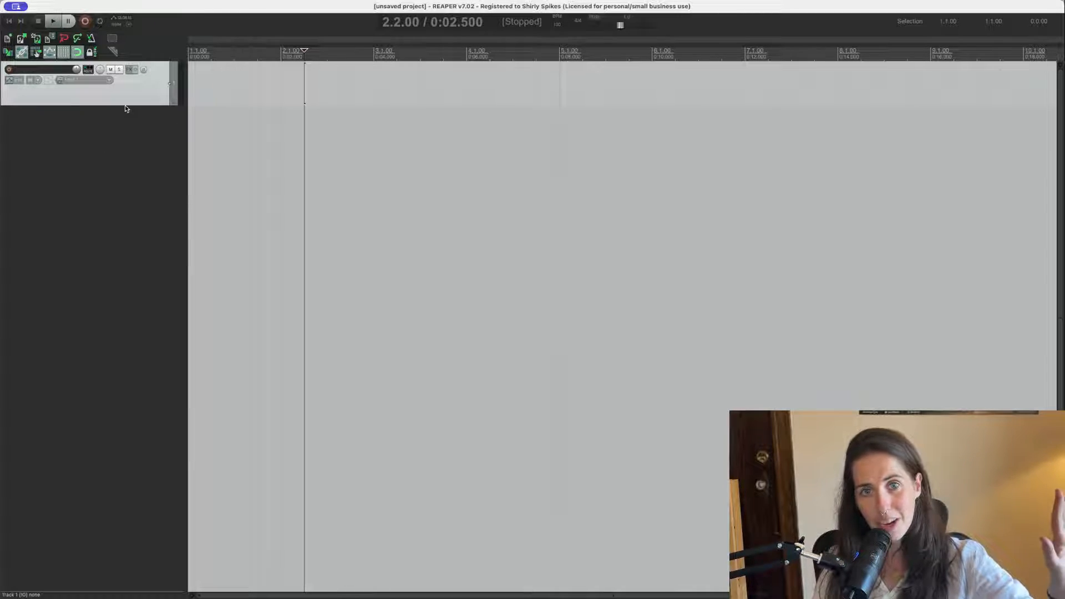
drag(124, 106, 125, 139)
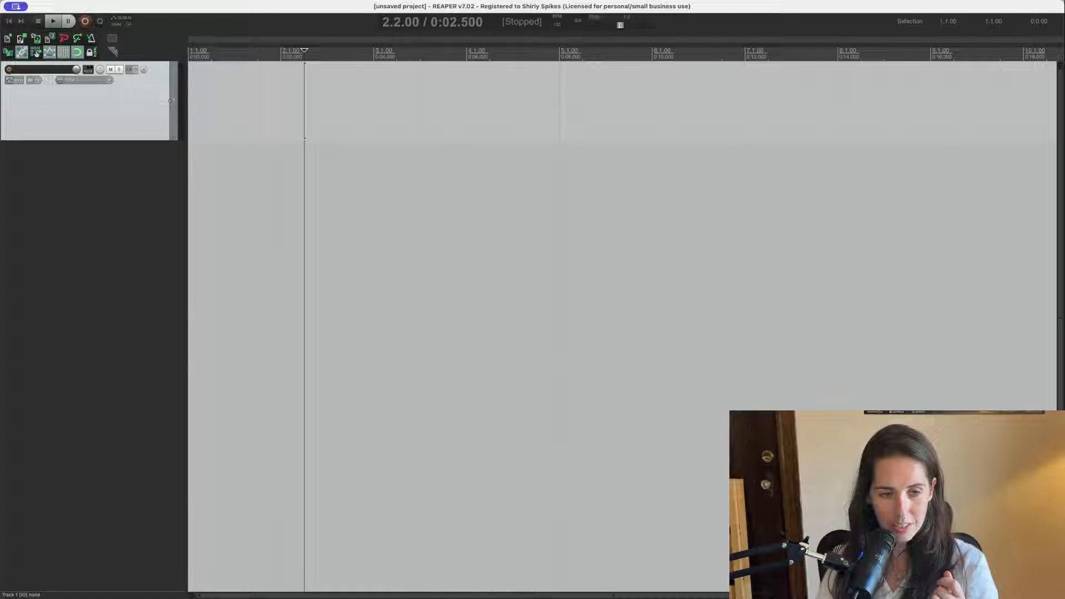
- Import "Breaking small sticks, further away.m4a" from the Melissa folder onto the track at 0:02.000 and enlarge the track height
click(522, 598)
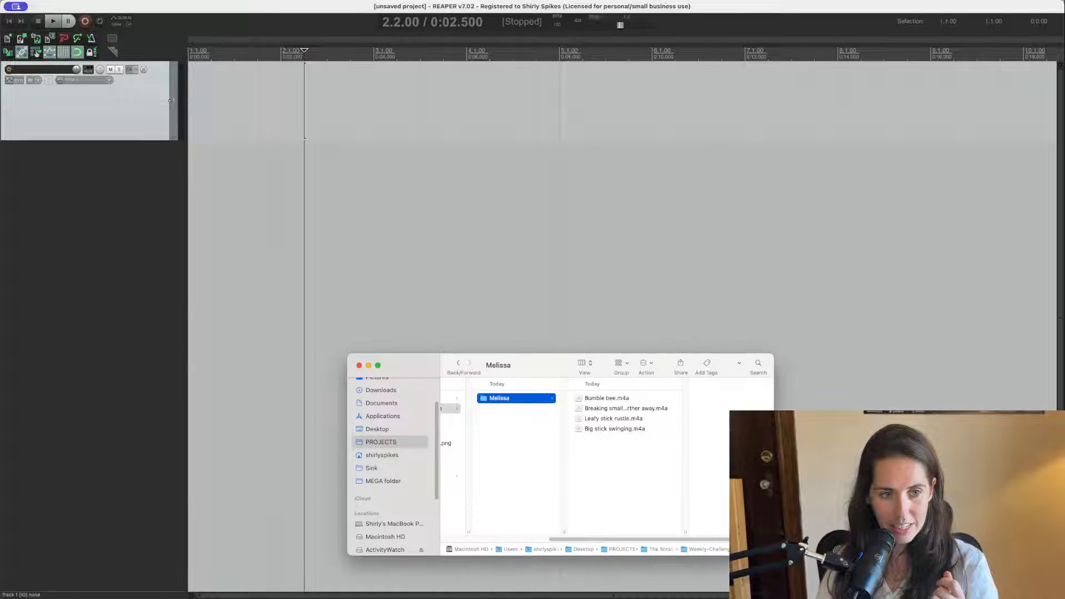
click(608, 409)
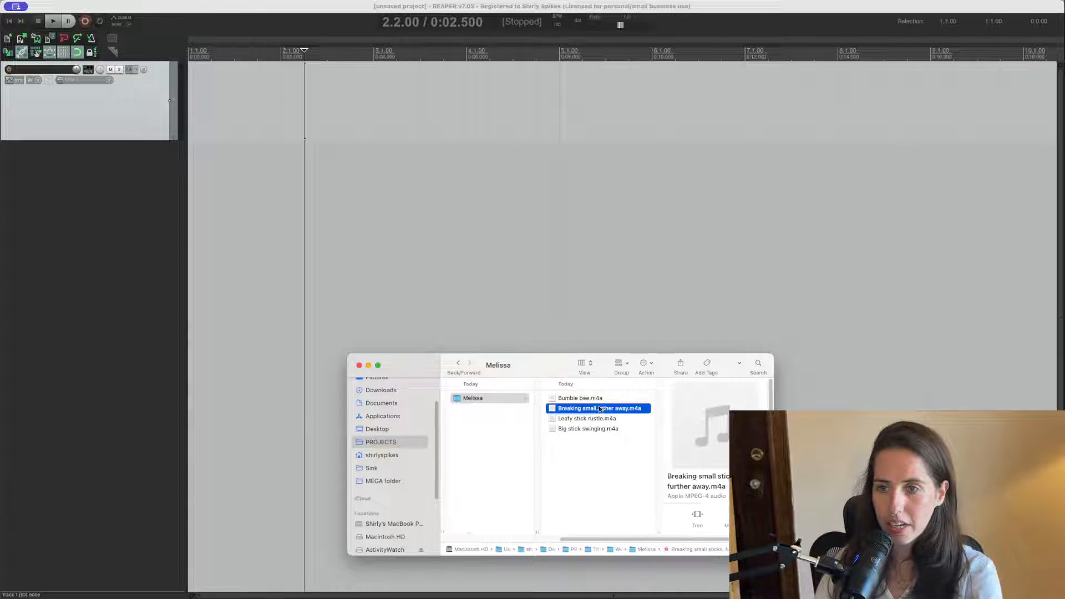
drag(600, 409, 227, 105)
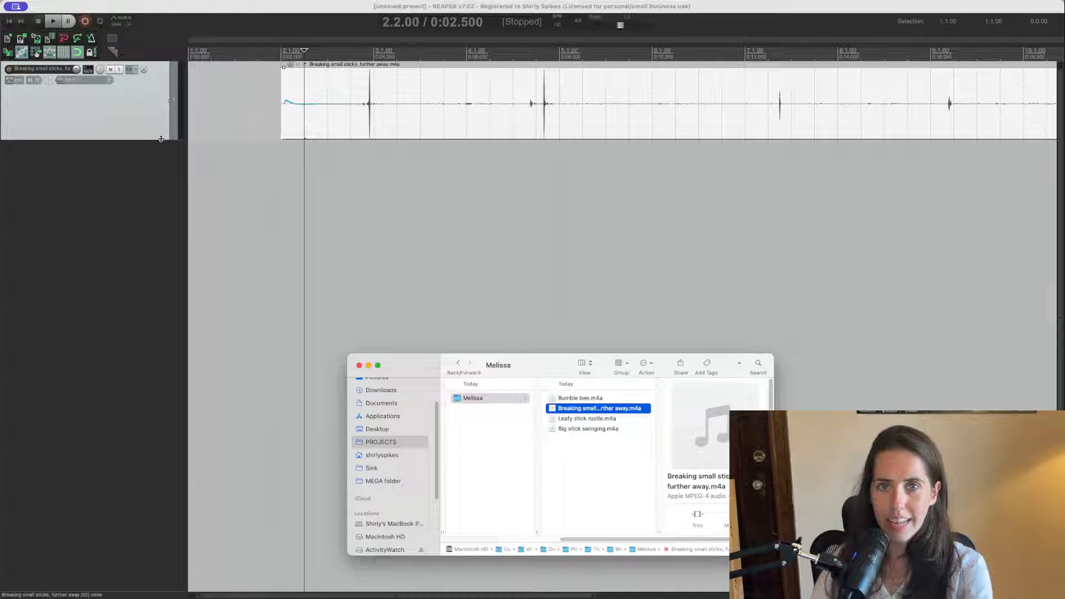
drag(158, 141, 159, 343)
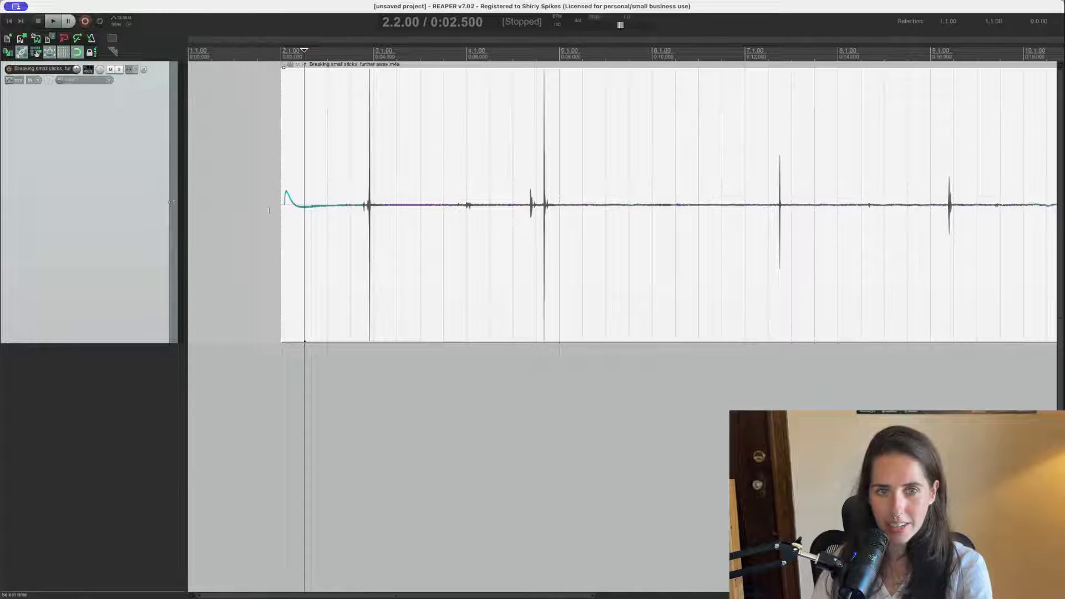
- Play the stick-breaking recording from just before its start with the whole item in view
click(269, 211)
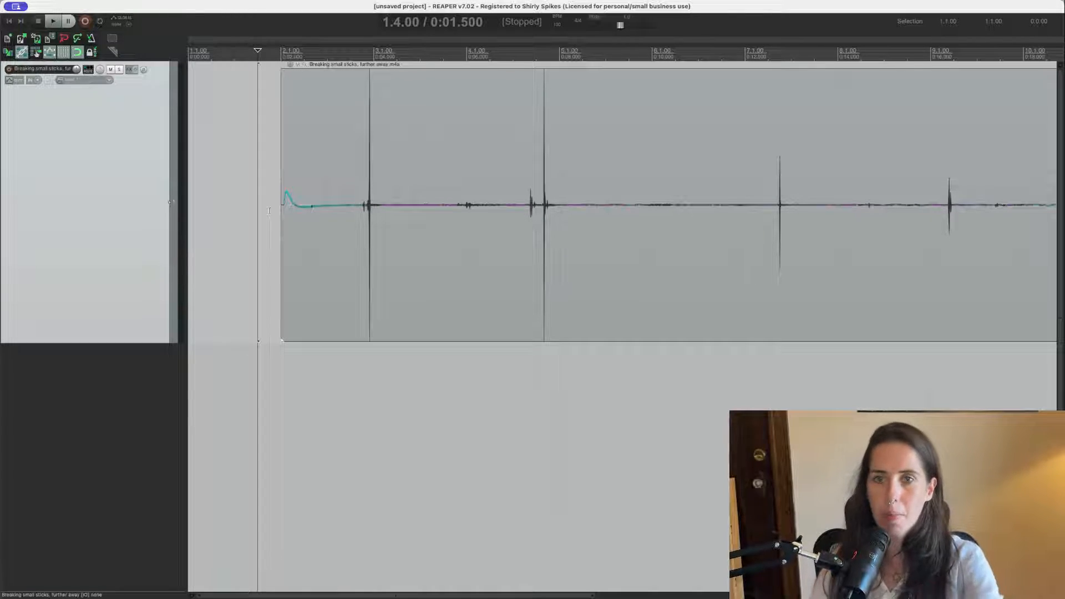
click(234, 210)
key(space)
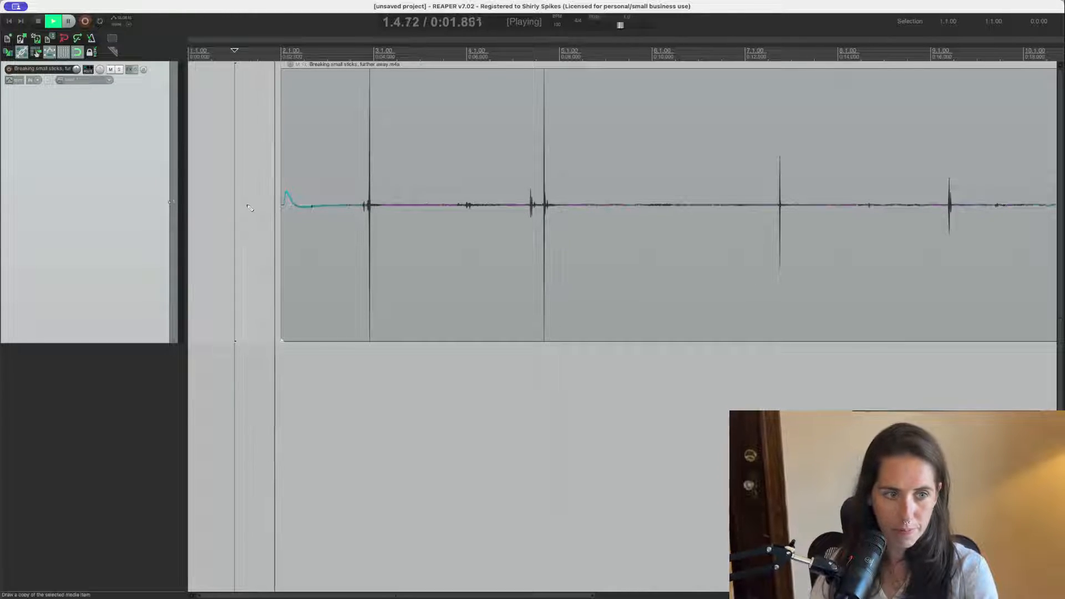
scroll(341, 200, down, 5)
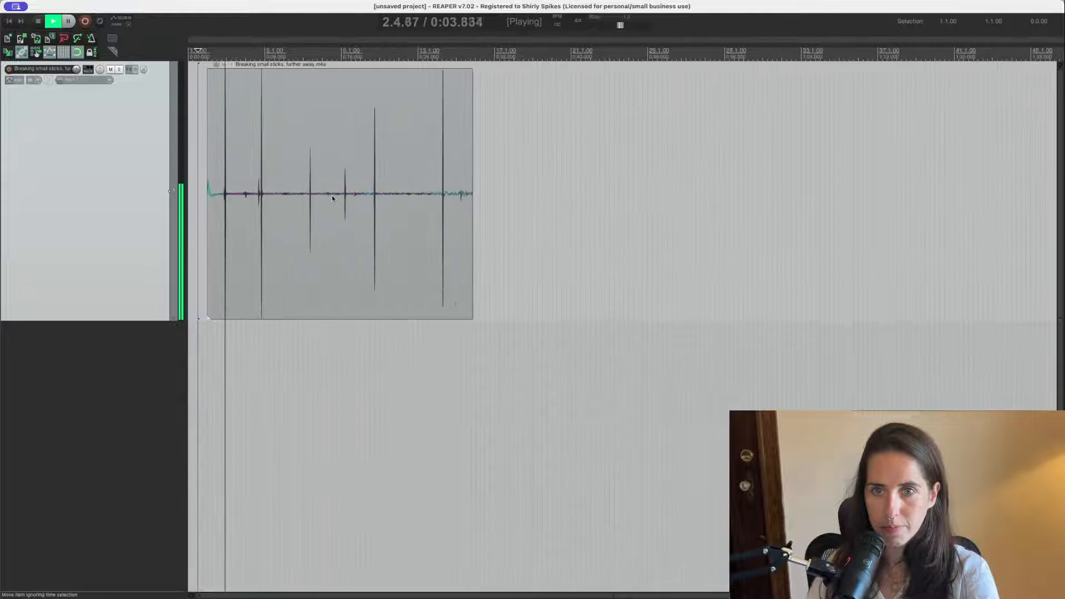
scroll(331, 195, up, 3)
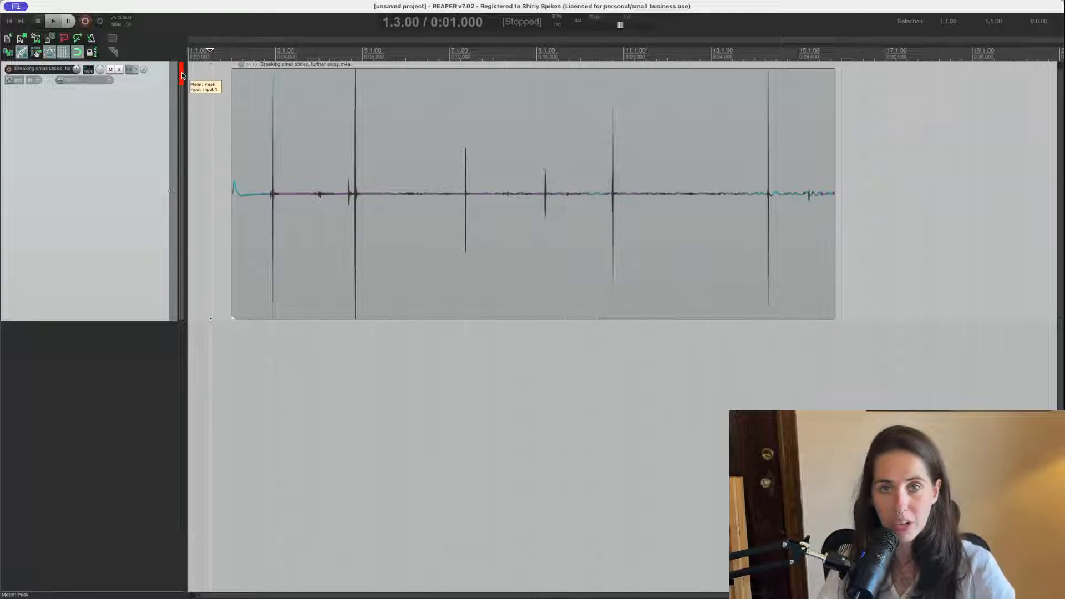
- Clear the track meter's clip indicator, place the edit cursor at 0:01.000, and reduce the track height
click(246, 157)
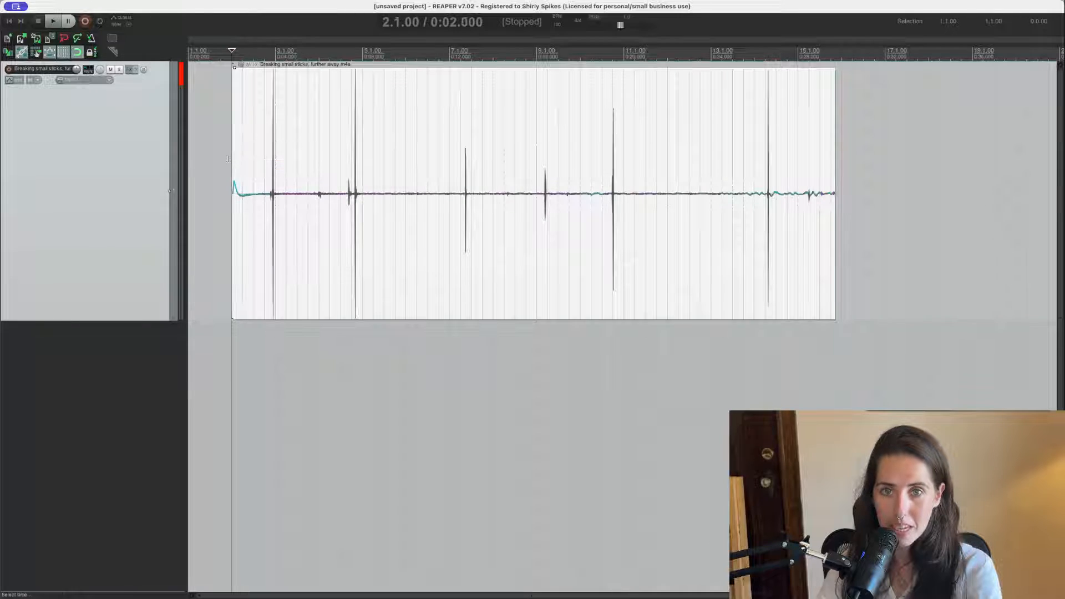
click(182, 79)
click(212, 187)
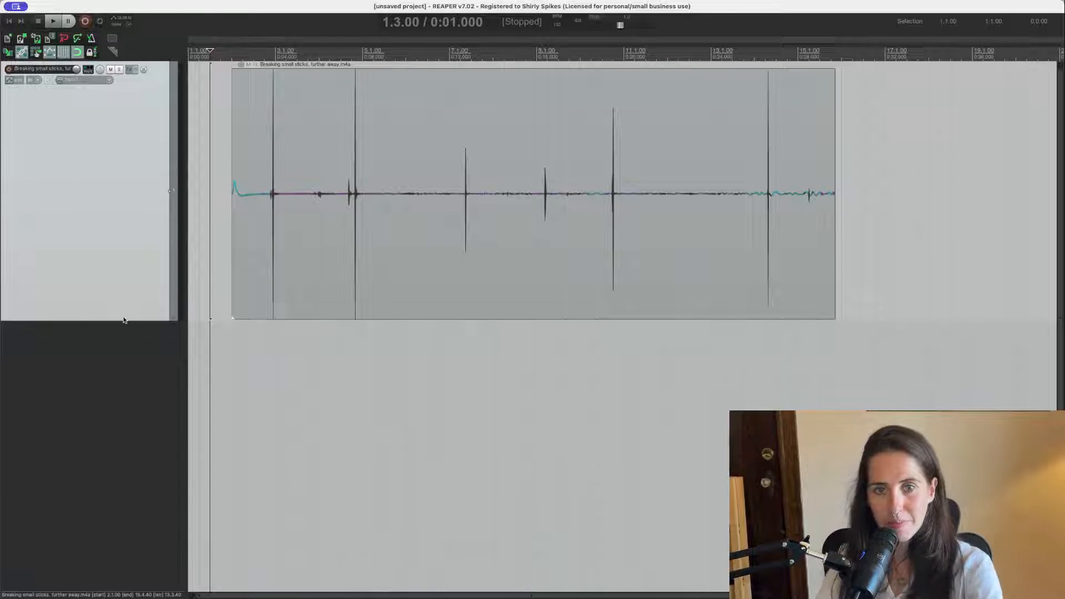
drag(136, 321, 138, 208)
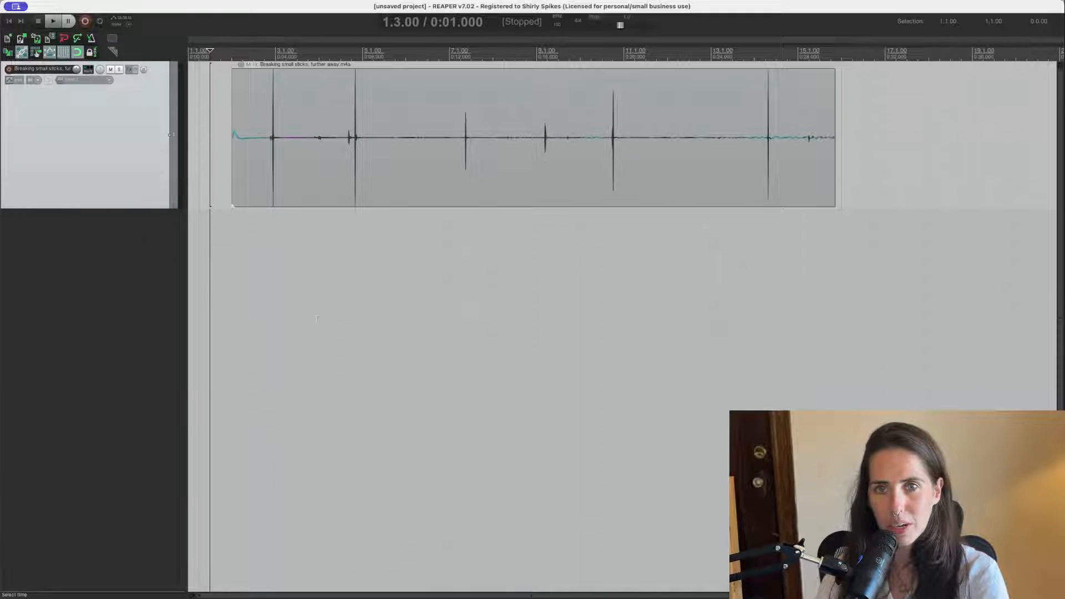
- Play the first stick break to check for clipping and reset the track's peak meter
key(space)
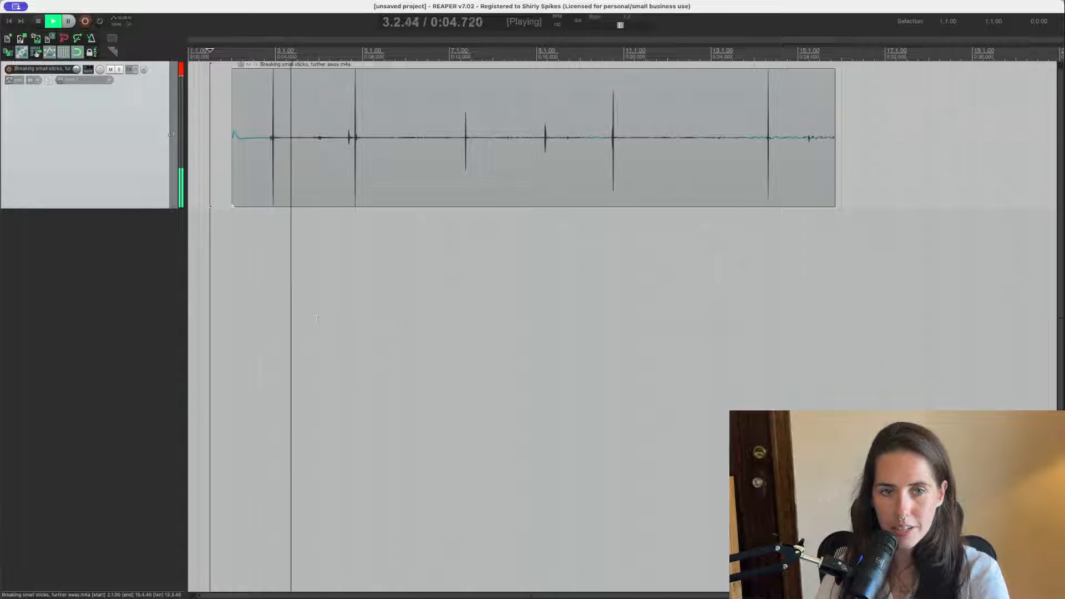
key(space)
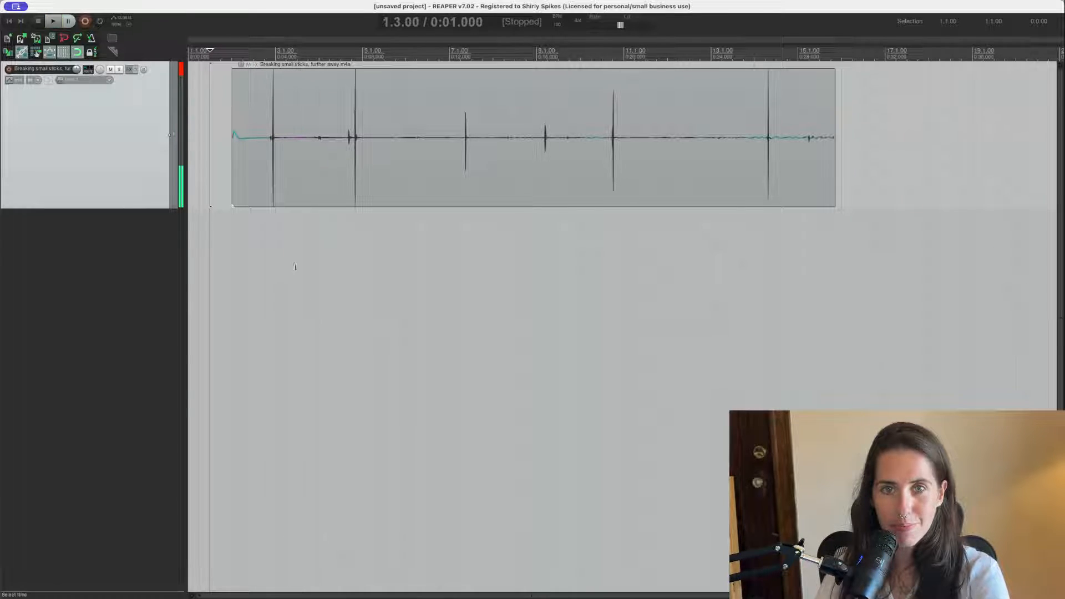
click(182, 71)
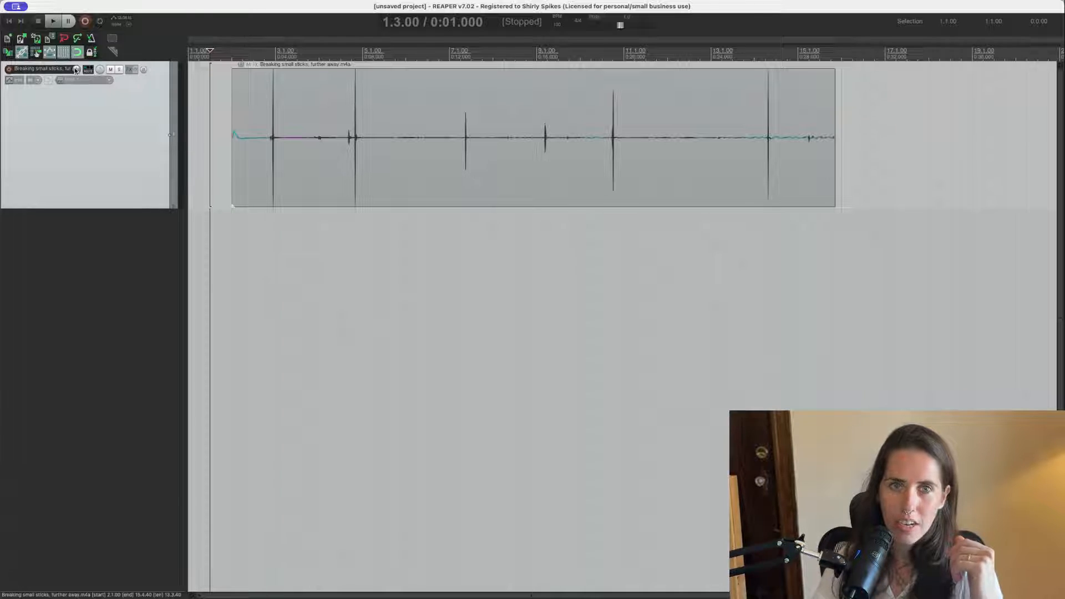
- Play the first stick break again while watching the track meter and reset the track volume to its default
mouse_move(78, 71)
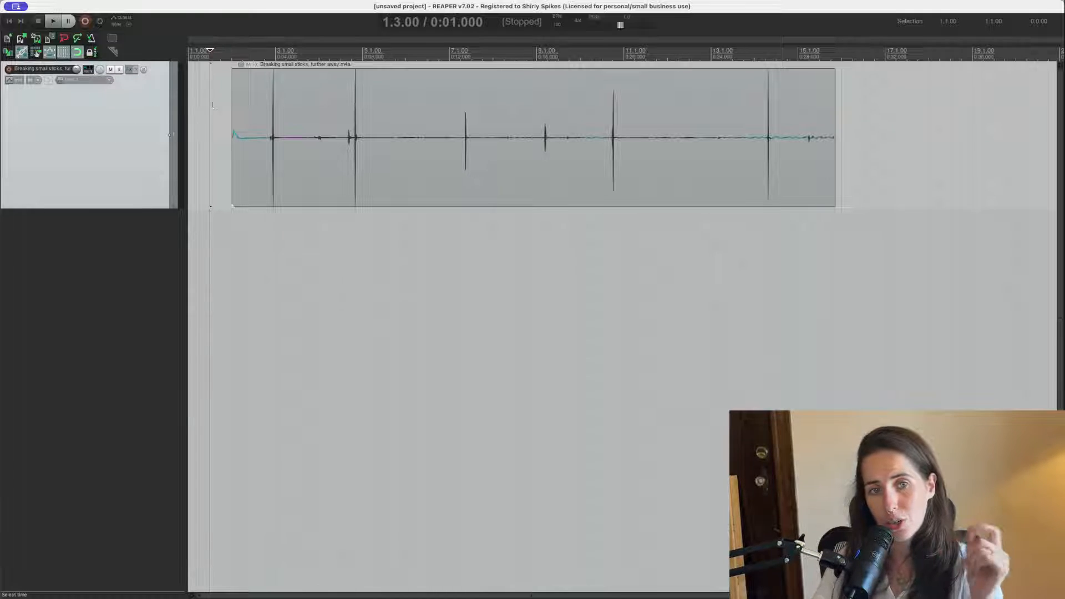
mouse_move(241, 66)
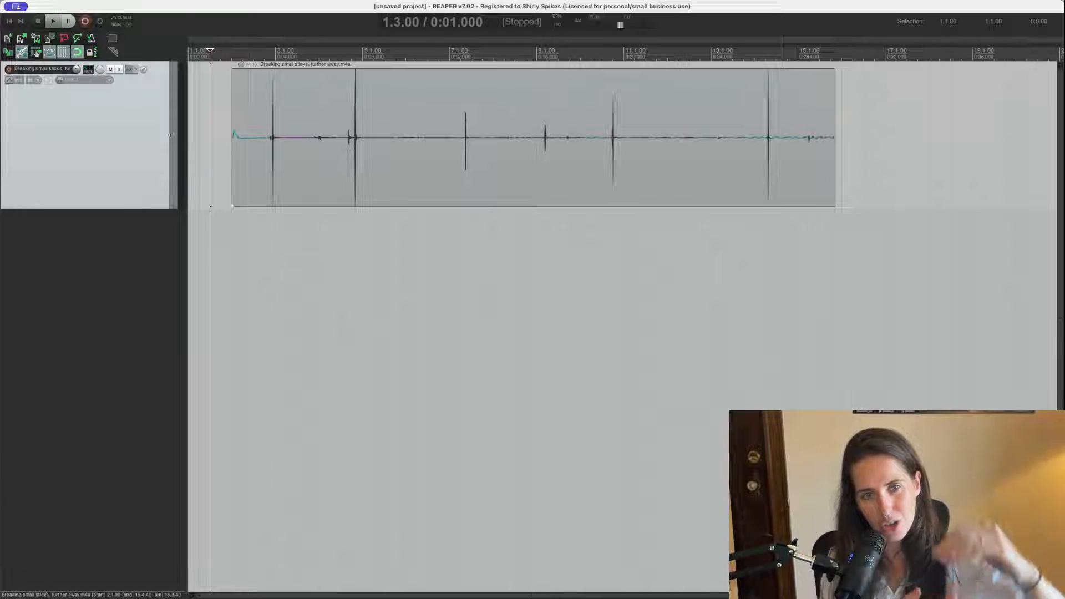
key(space)
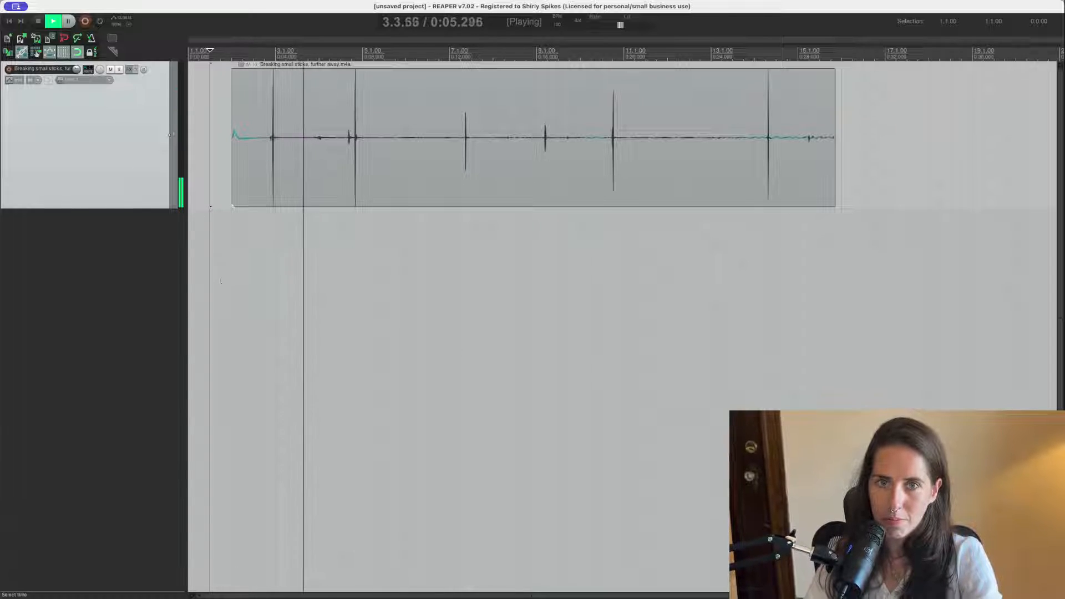
key(space)
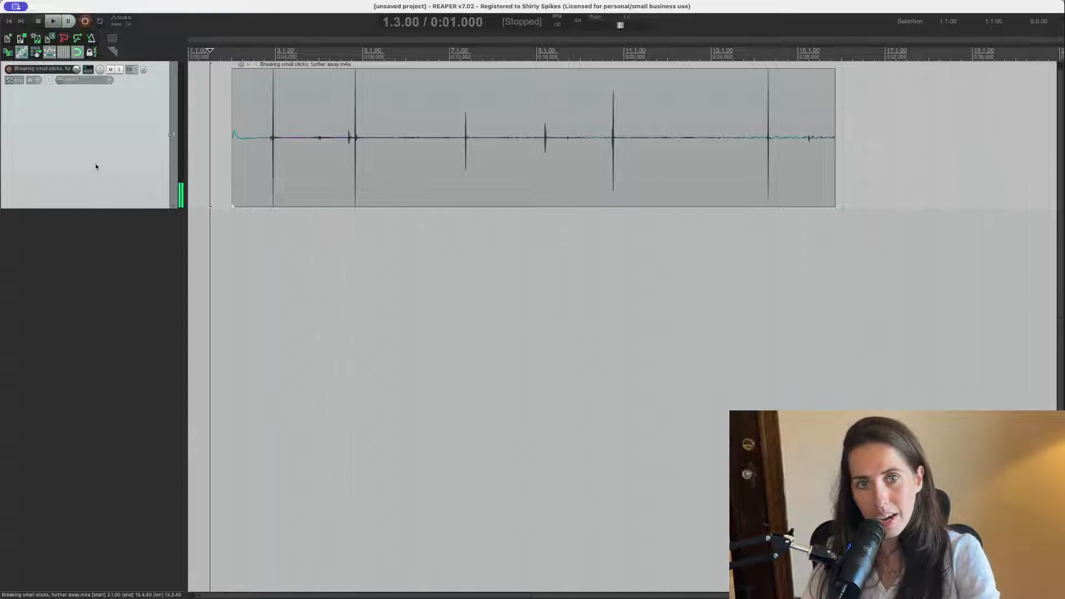
double_click(78, 70)
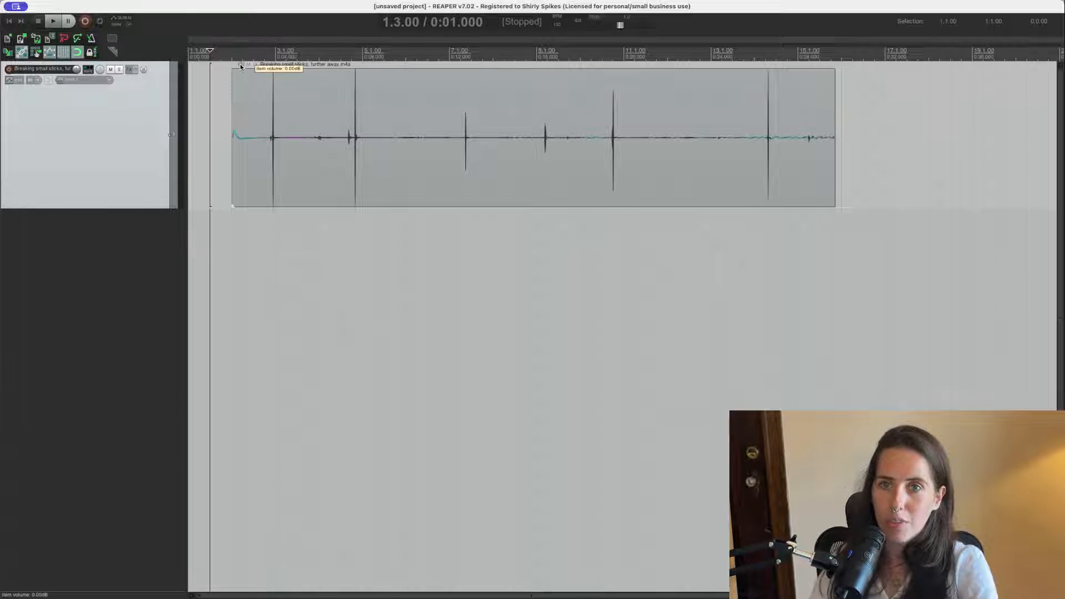
- Lower the stick recording's item volume to -6.10 dB and play it from 0:01.500 to check the levels
drag(241, 68, 253, 94)
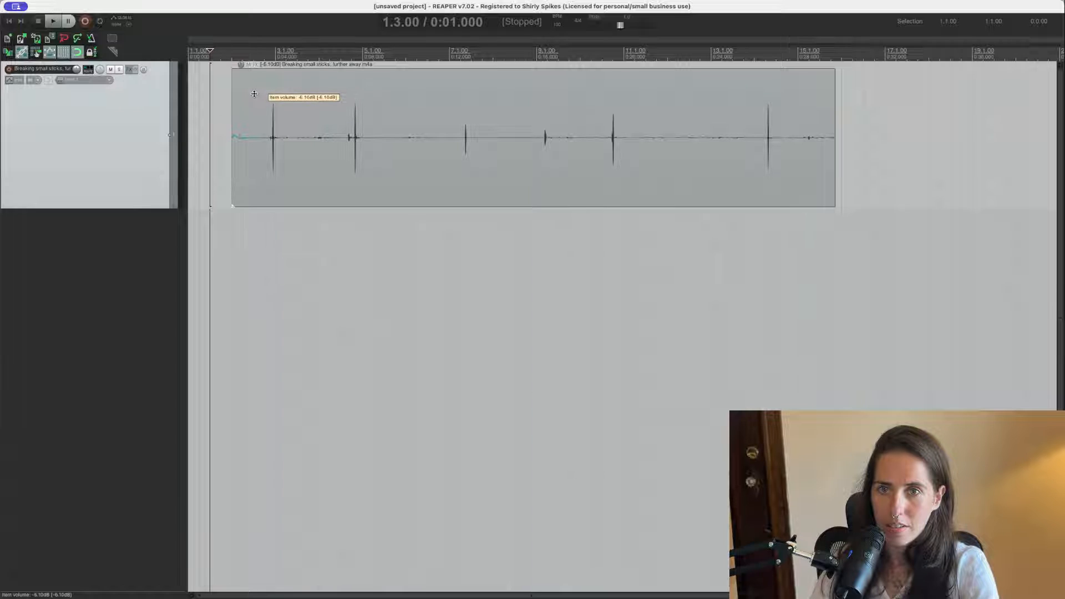
click(231, 143)
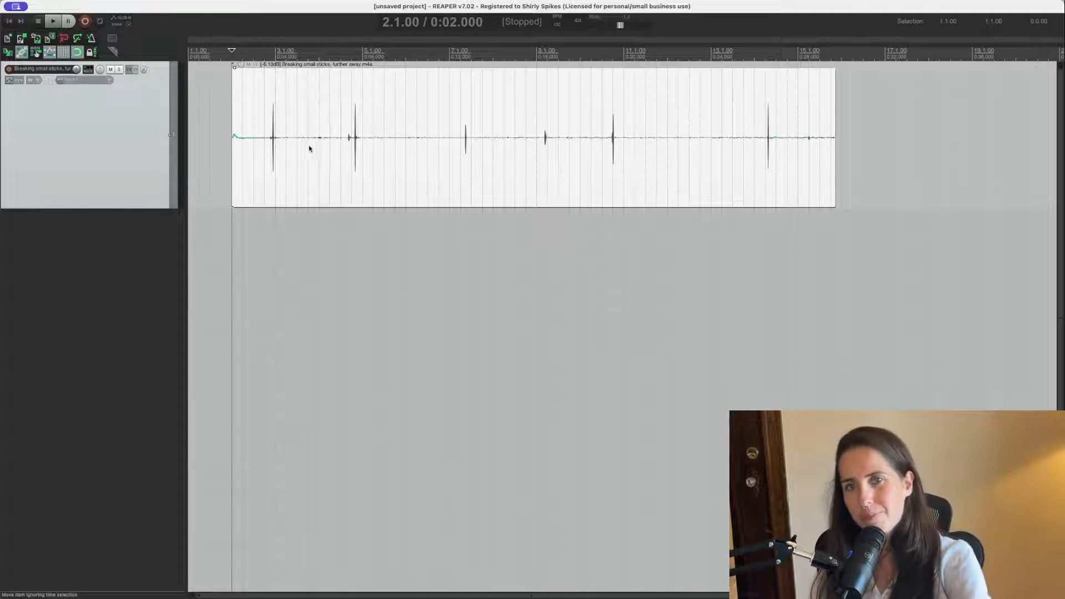
click(225, 147)
key(space)
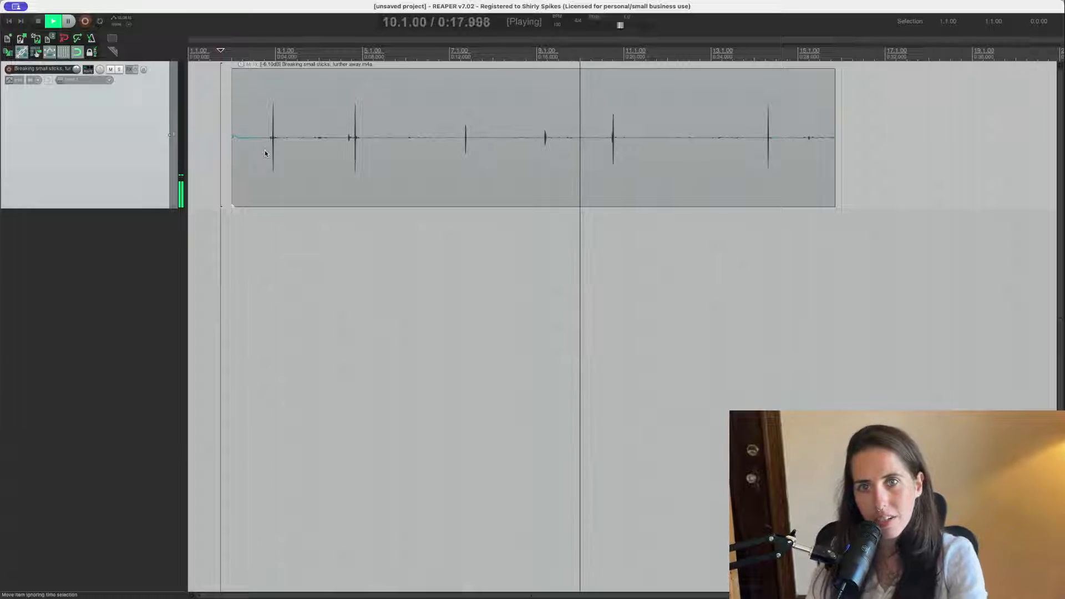
key(space)
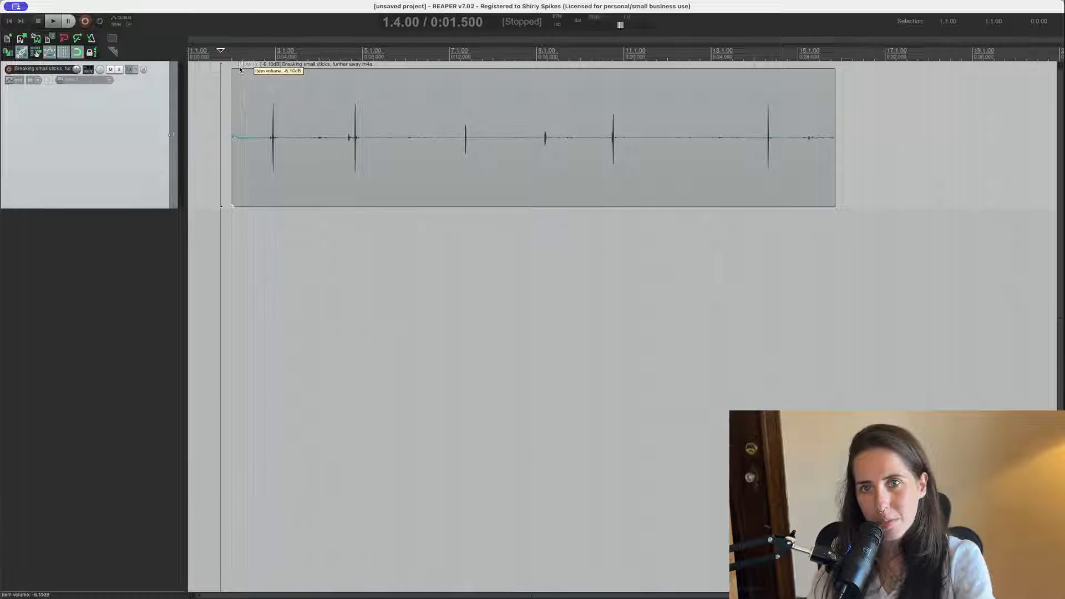
- Set the stick recording's item volume to -0.90 dB and play it back
drag(240, 70, 218, 42)
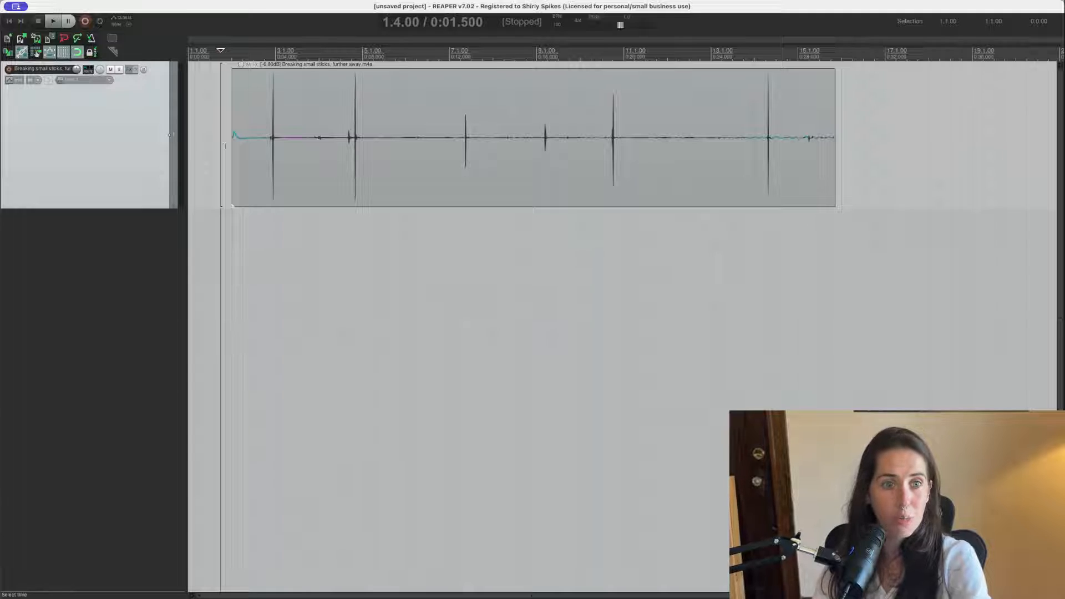
key(space)
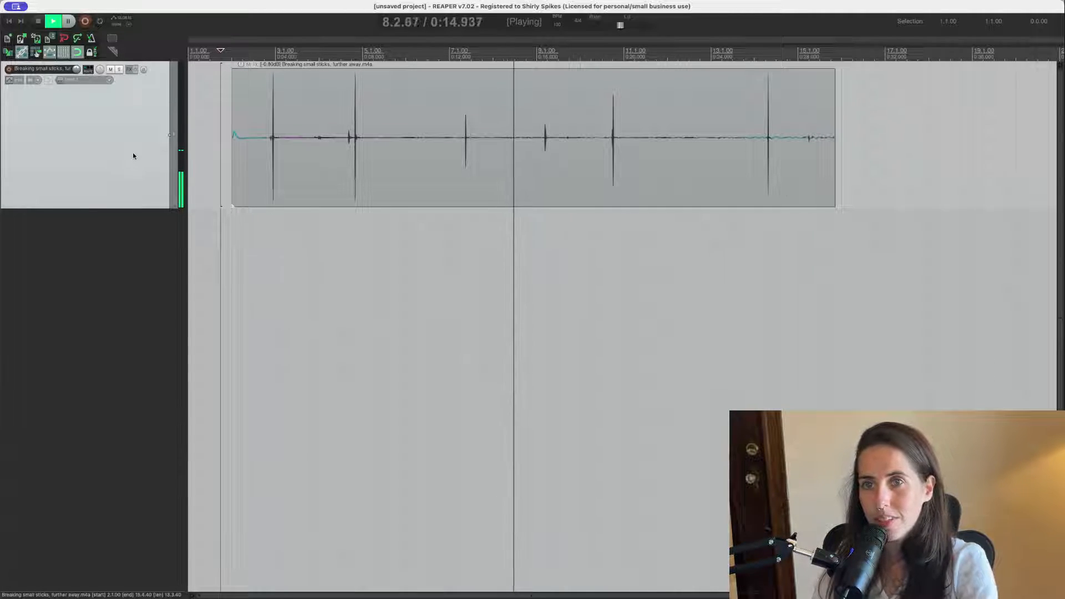
- Stop playback, open the effects browser for the stick track and look through the full plugin list
key(space)
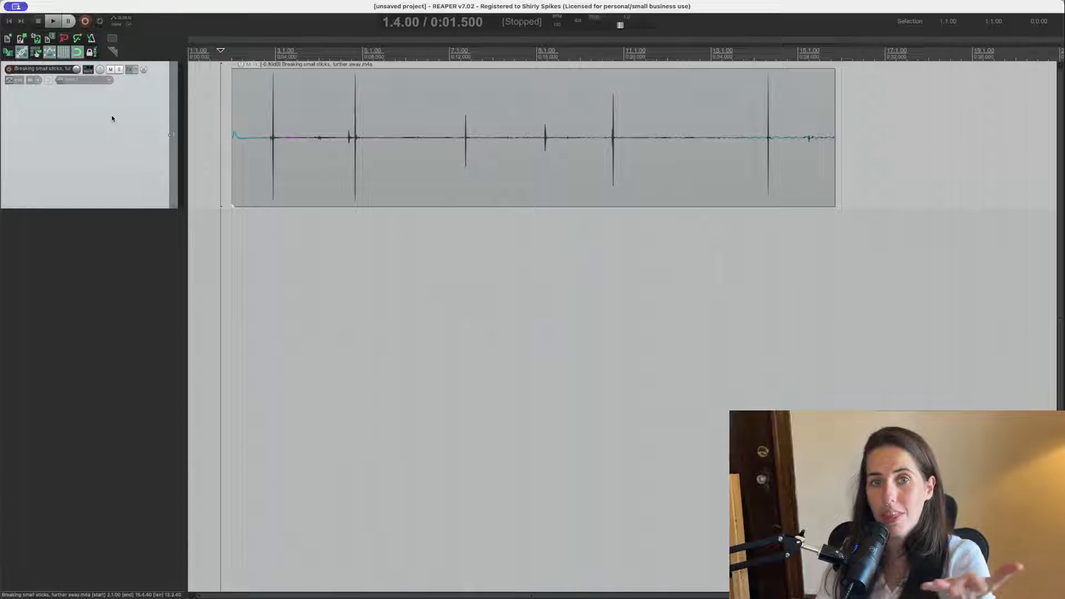
click(129, 70)
drag(92, 231, 293, 259)
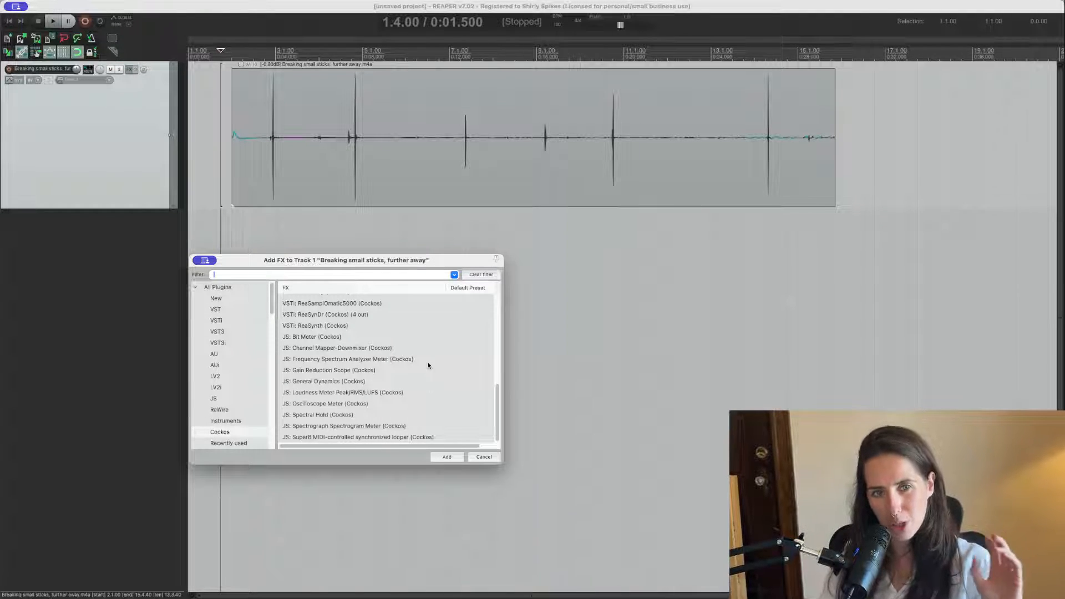
click(226, 287)
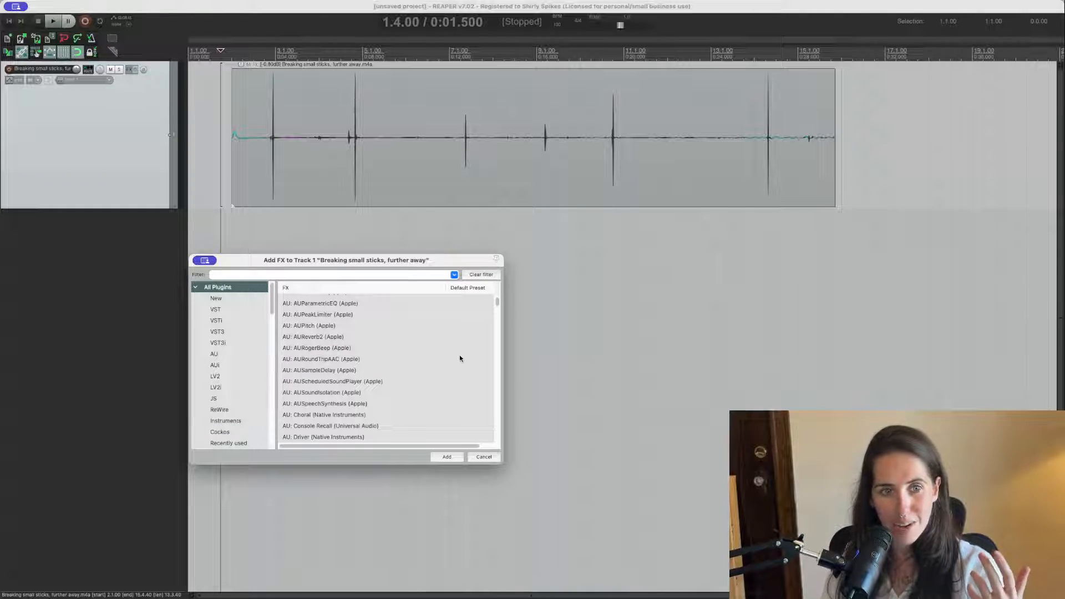
scroll(469, 382, down, 5)
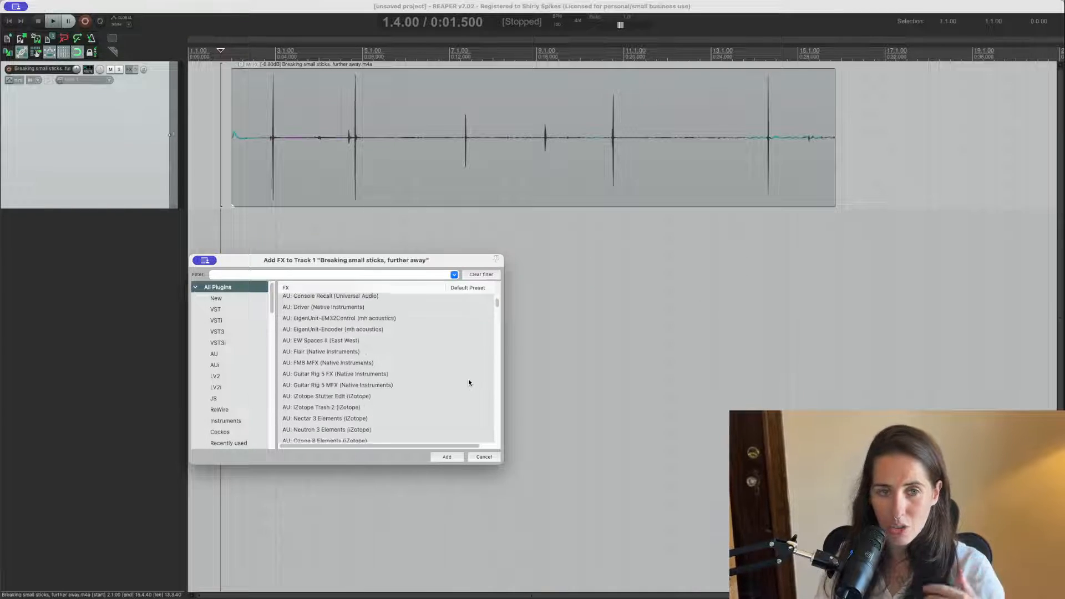
scroll(469, 382, down, 20)
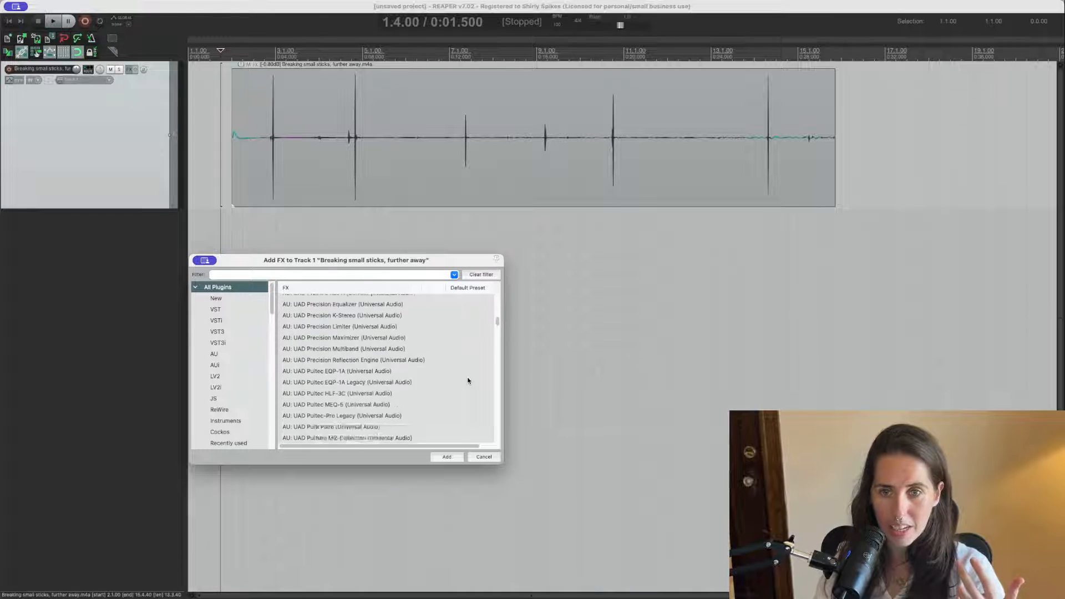
scroll(468, 381, down, 20)
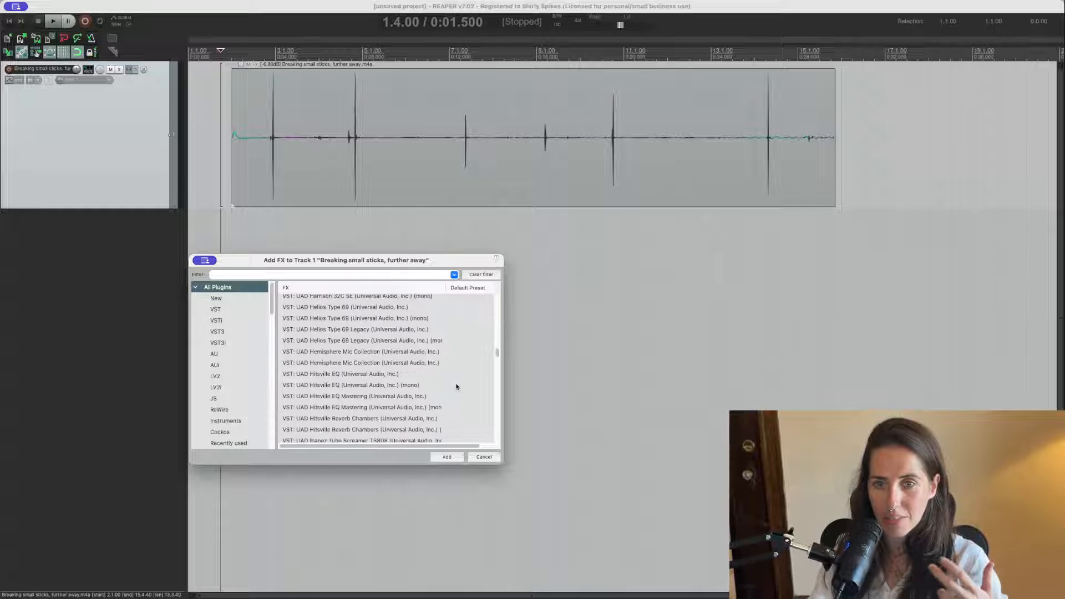
scroll(455, 387, down, 20)
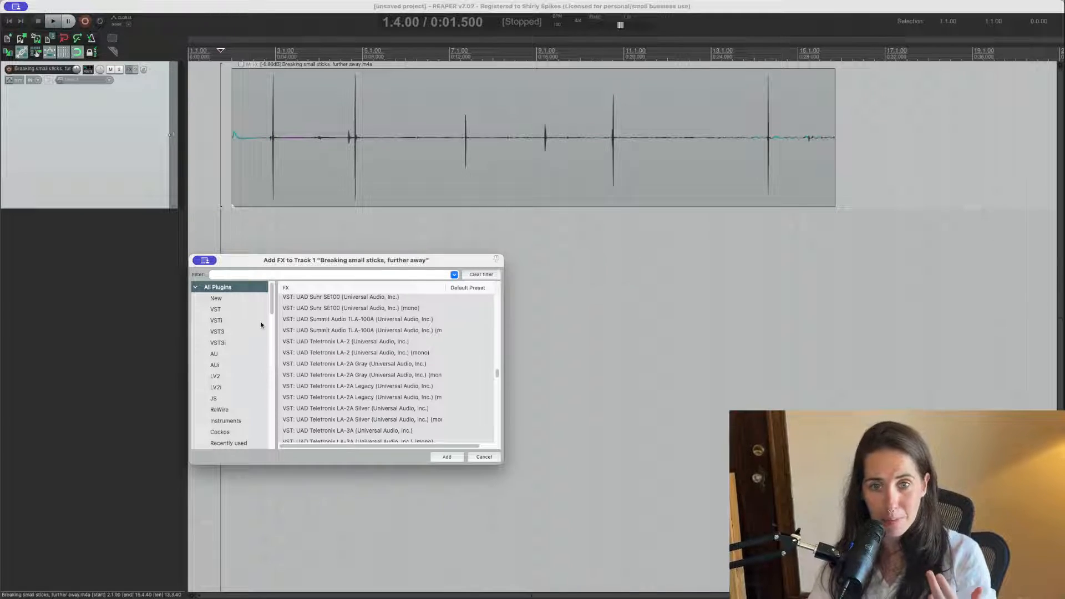
- Show only the Cockos plugins and select ReaEQ, ReaGate and ReaPitch together
click(224, 435)
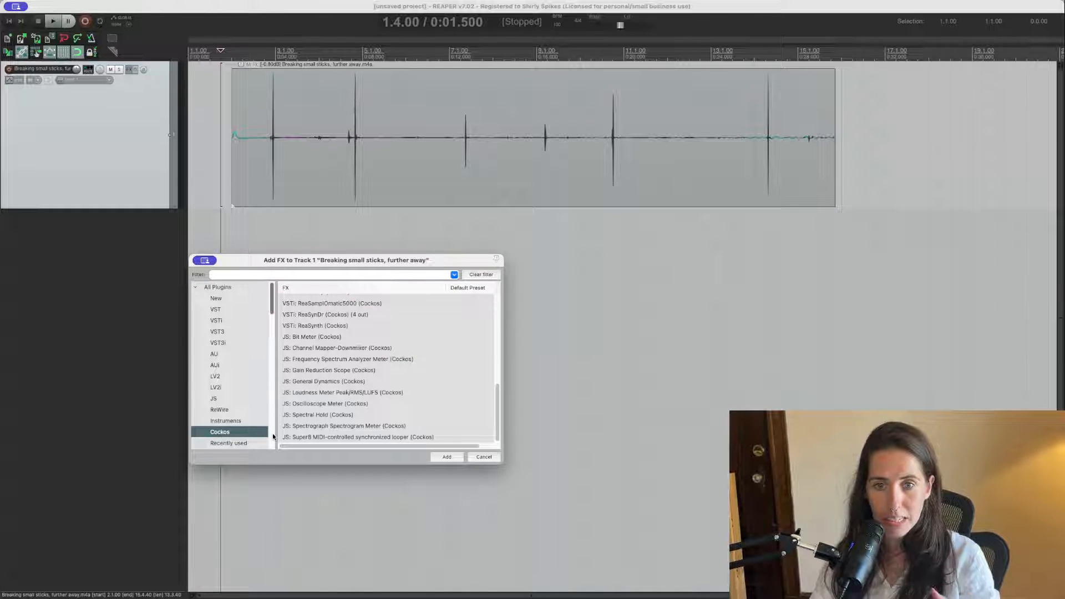
scroll(349, 376, down, 4)
scroll(349, 376, up, 5)
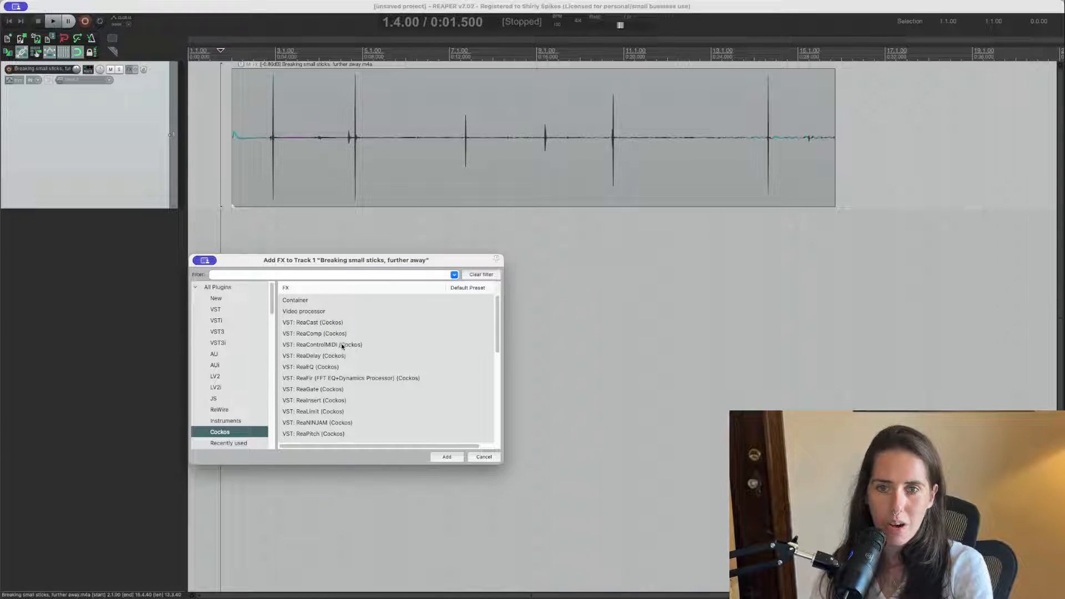
click(316, 368)
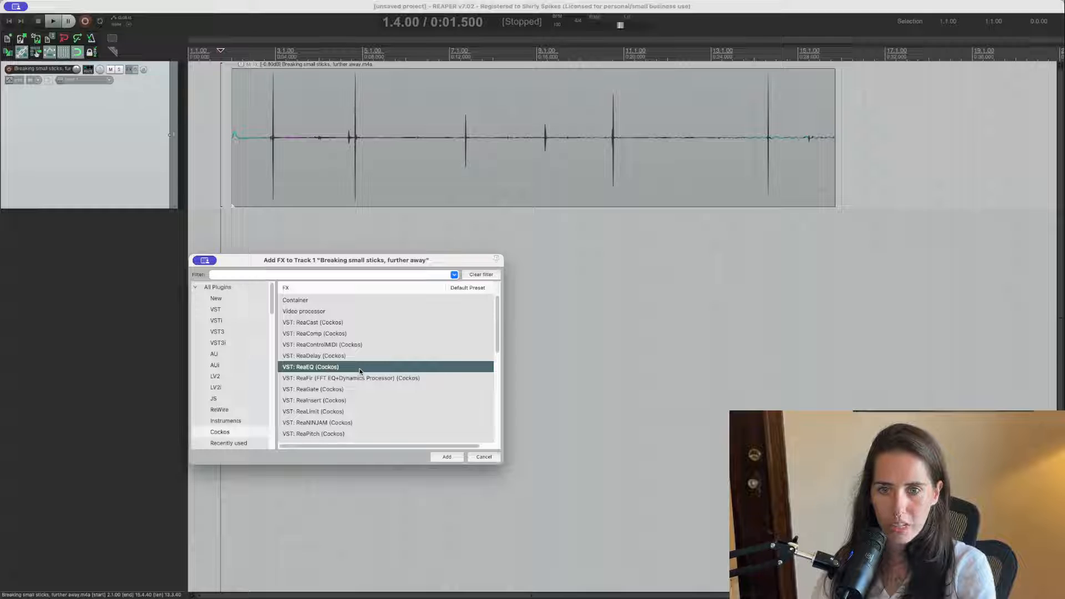
scroll(359, 372, down, 1)
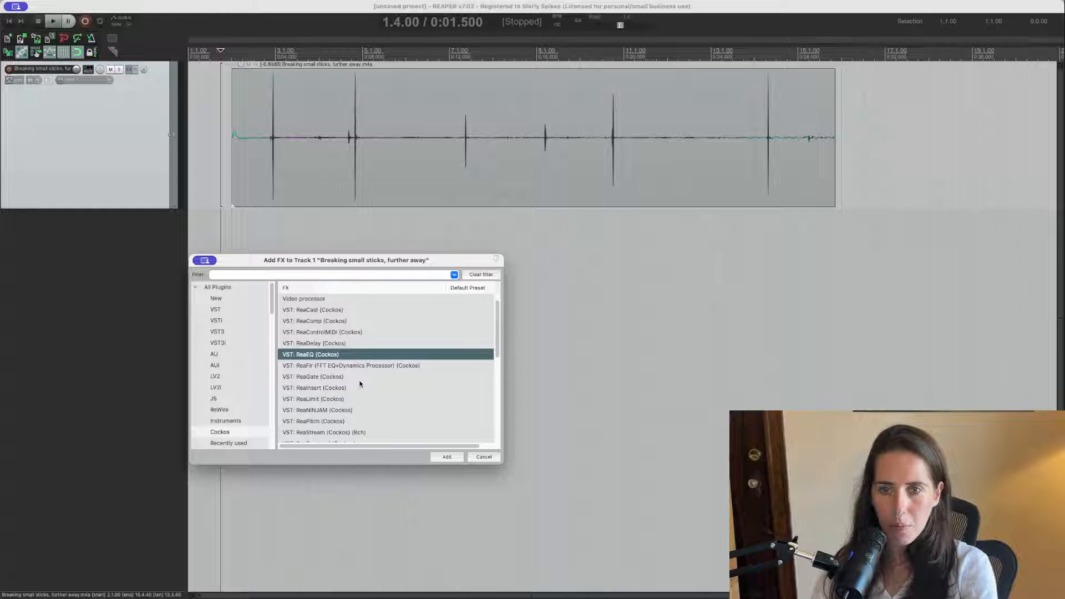
super+click(351, 376)
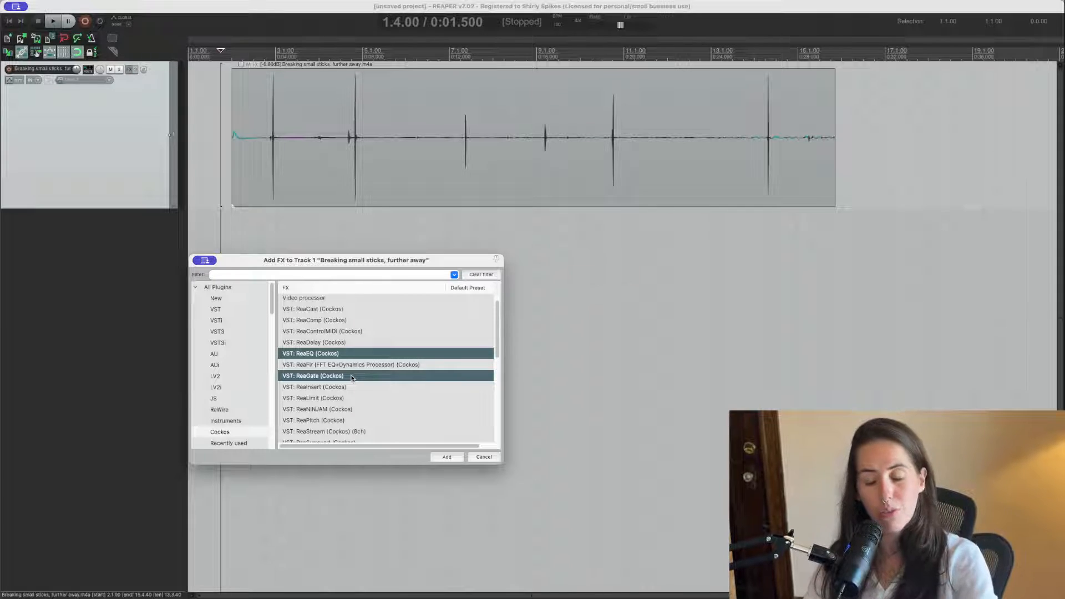
scroll(354, 386, down, 2)
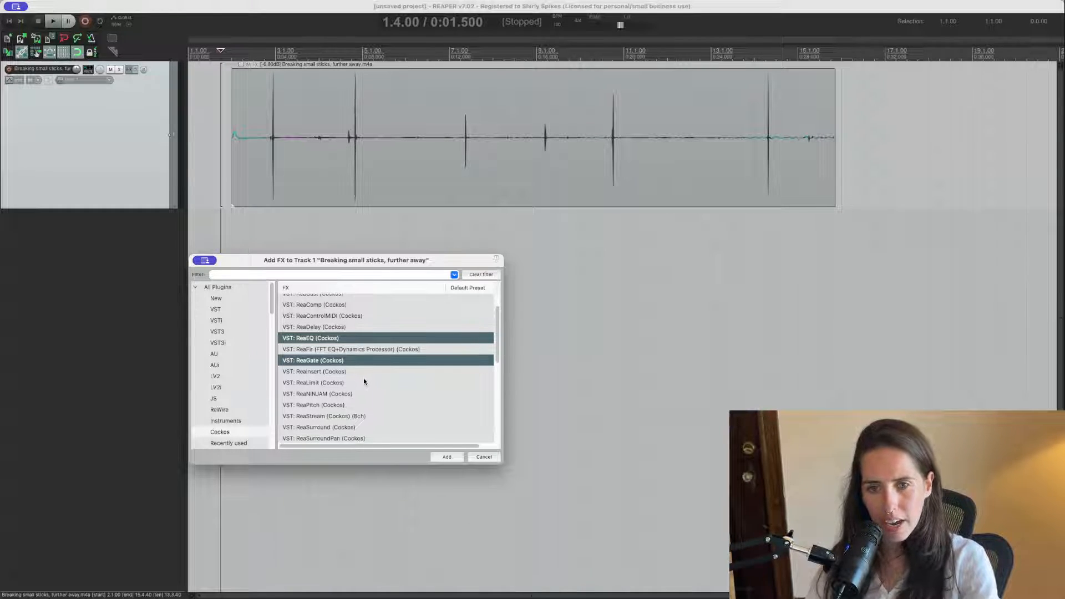
super+click(355, 401)
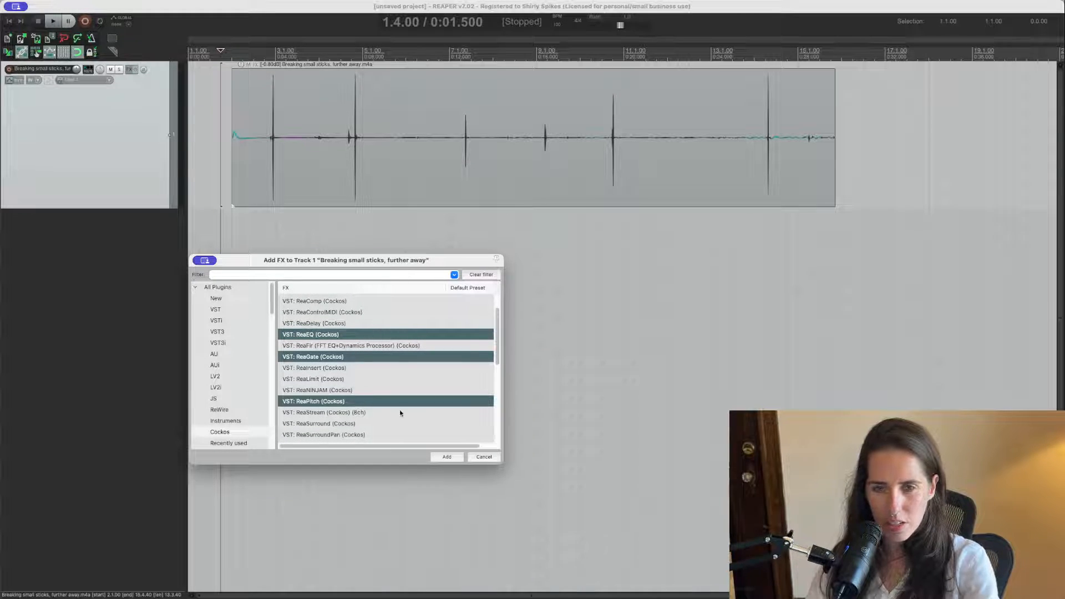
- Include ReaTune and ReaVerb in the plugin selection and add all selected effects to the track
scroll(399, 410, down, 3)
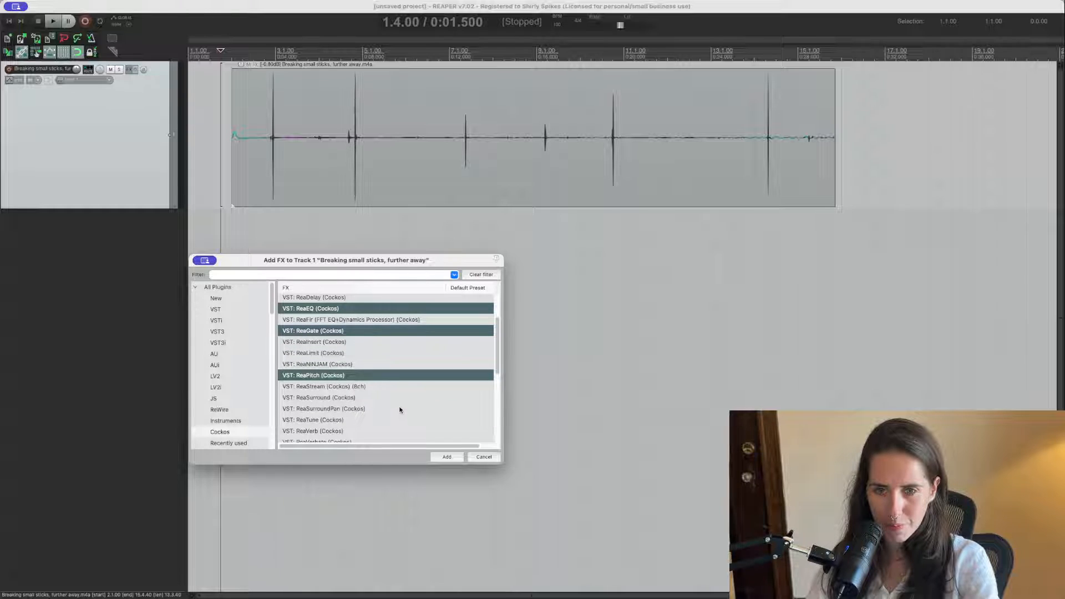
scroll(394, 412, down, 1)
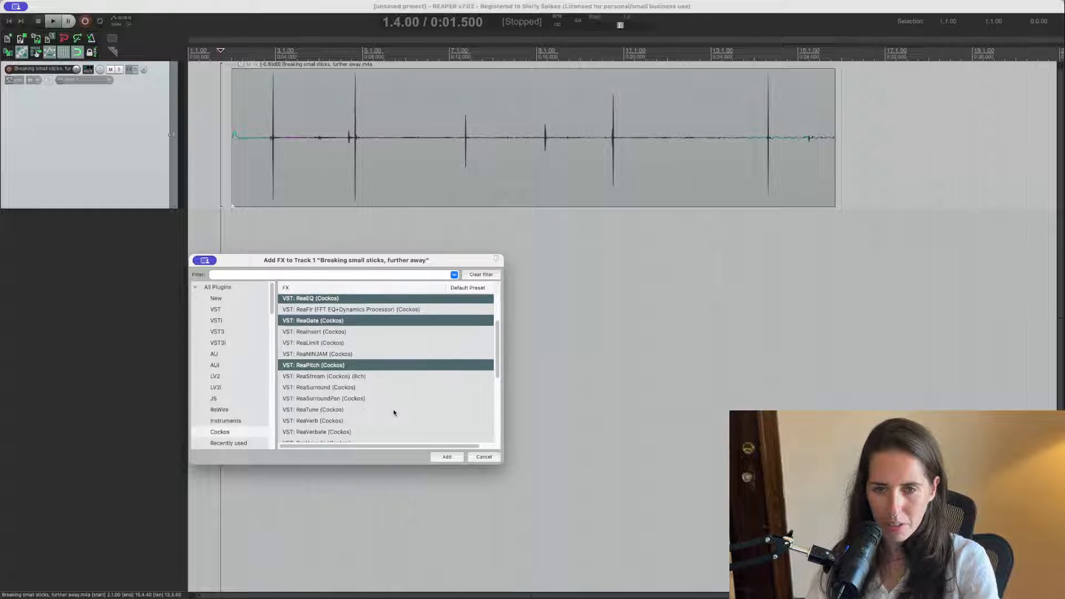
super+click(322, 409)
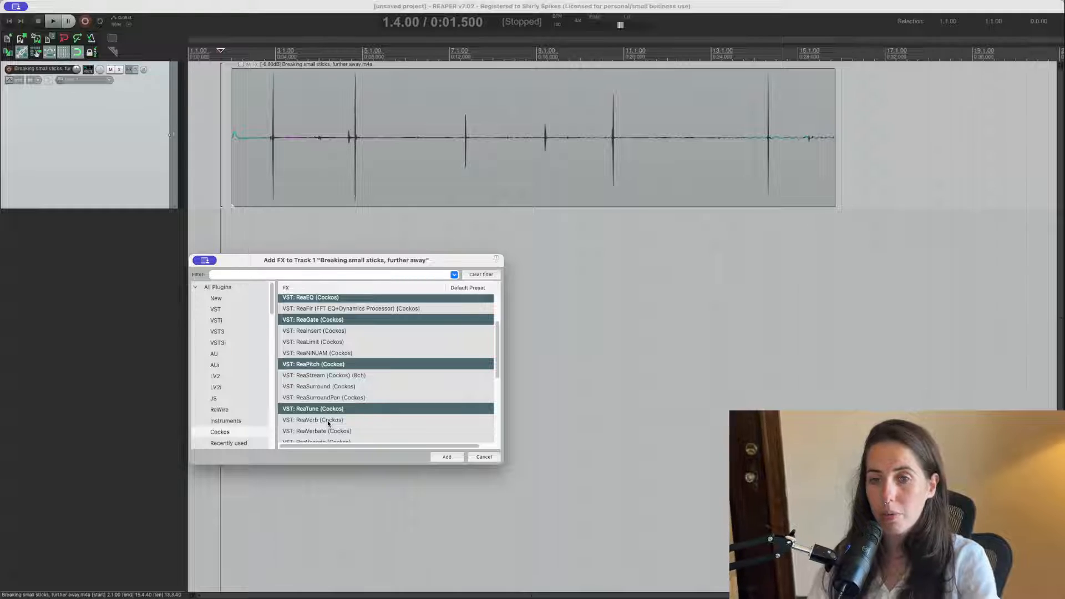
super+click(398, 420)
scroll(403, 414, down, 5)
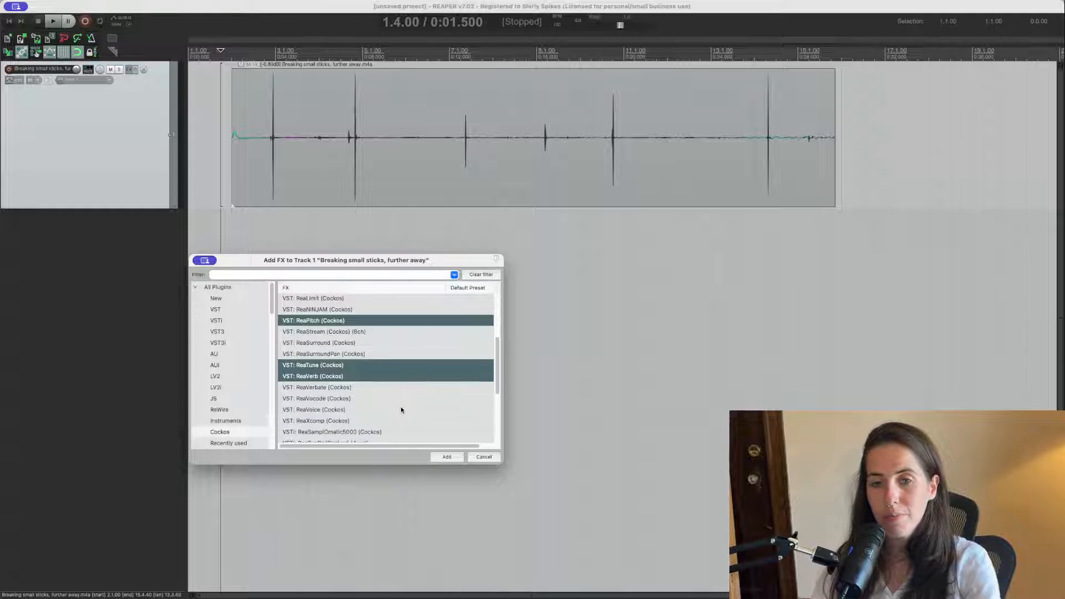
scroll(401, 405, down, 5)
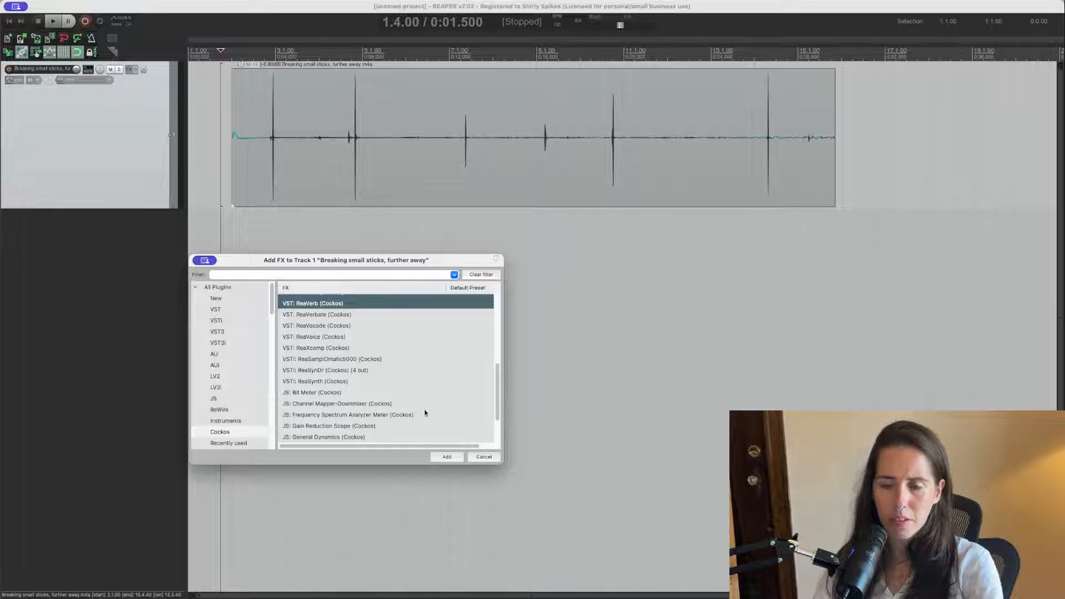
click(447, 458)
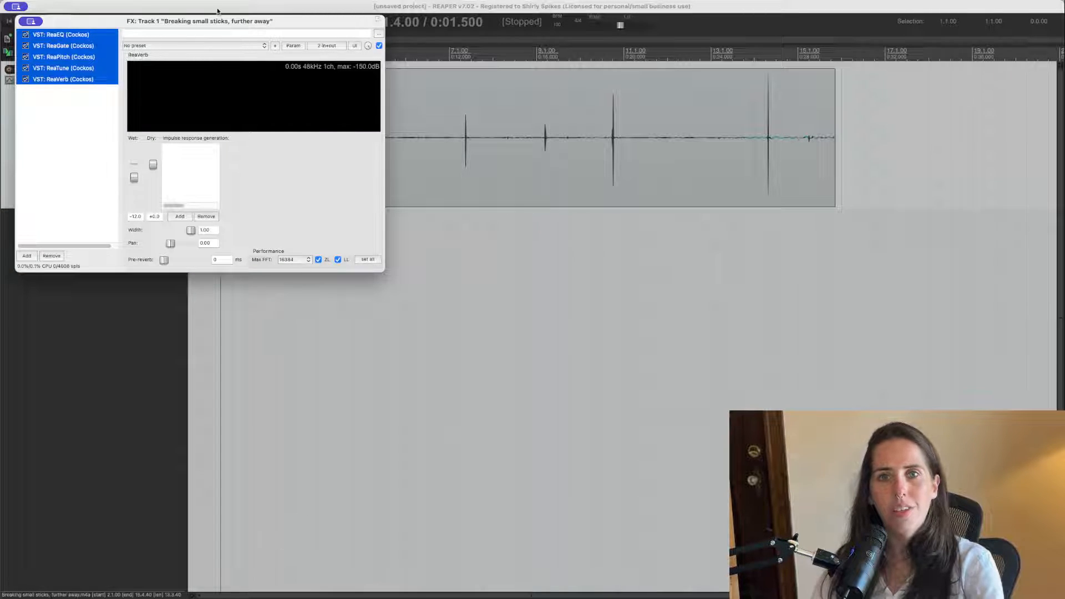
- Move the effects window below the recording and view ReaEQ, ReaGate, ReaPitch, ReaTune and ReaVerb one by one
drag(218, 26, 510, 266)
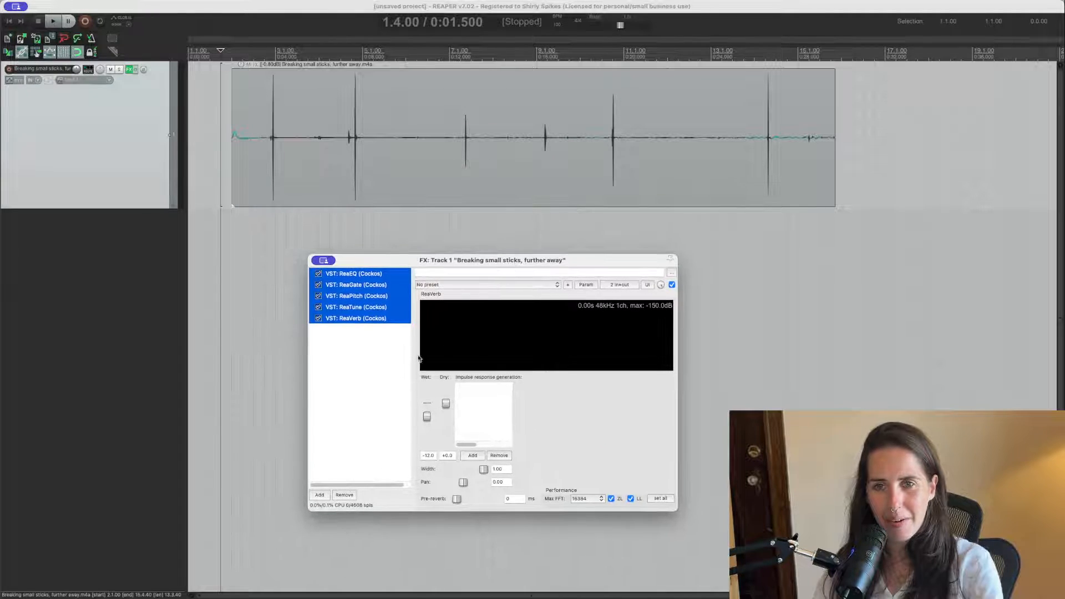
click(340, 348)
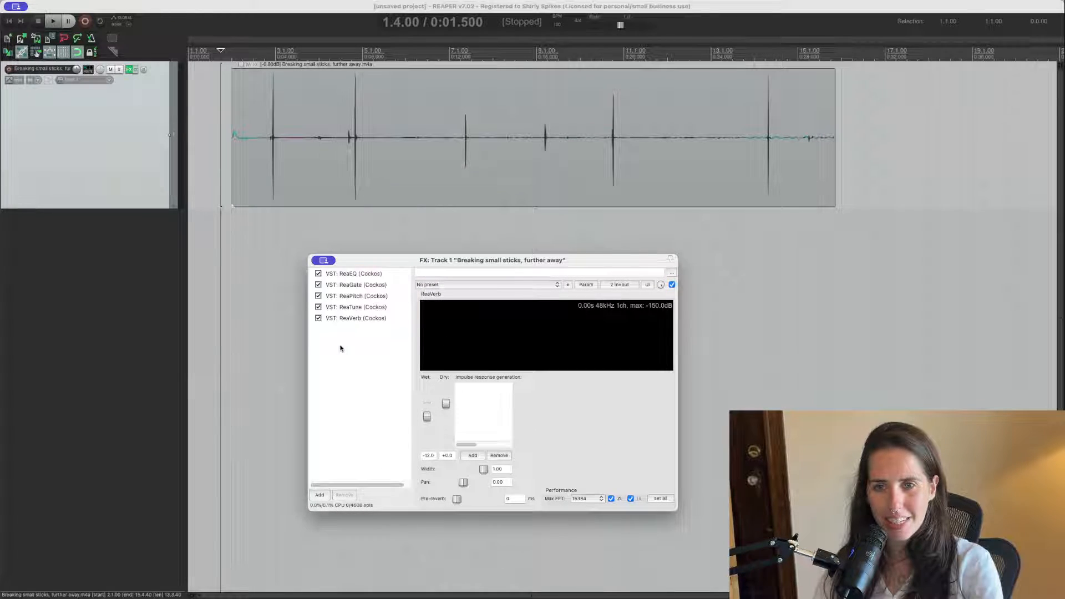
click(354, 274)
click(356, 285)
click(357, 296)
click(360, 307)
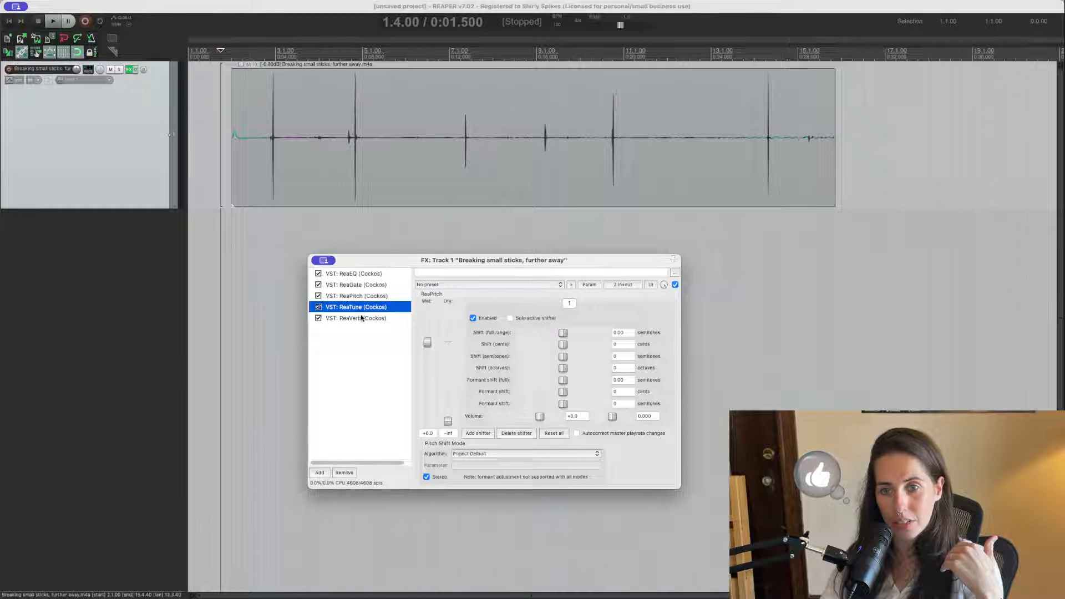
click(361, 318)
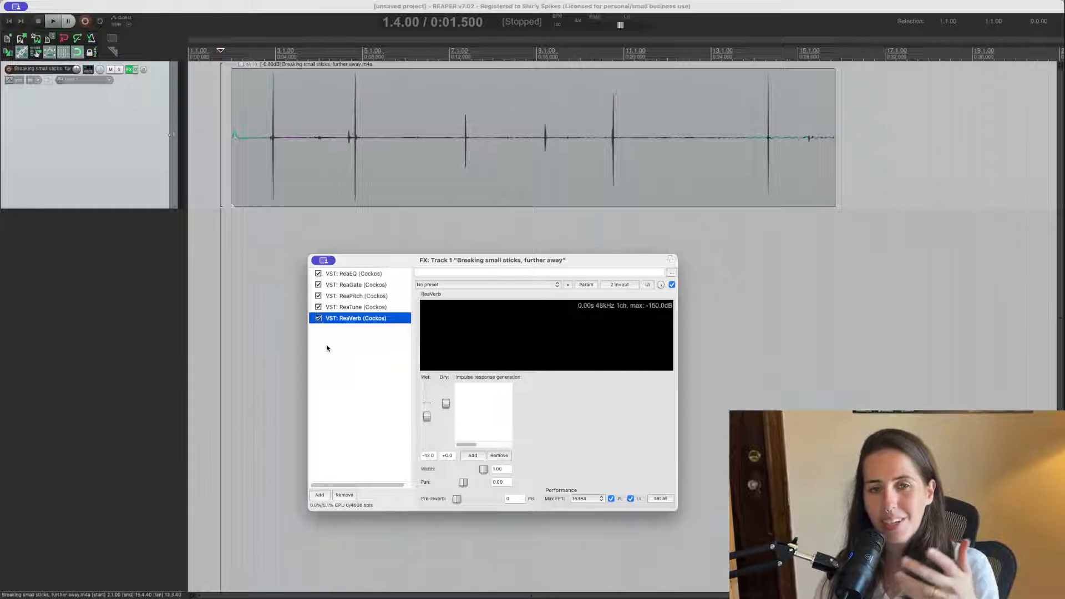
- Bypass all five effects in the track's effects chain
click(318, 273)
click(320, 287)
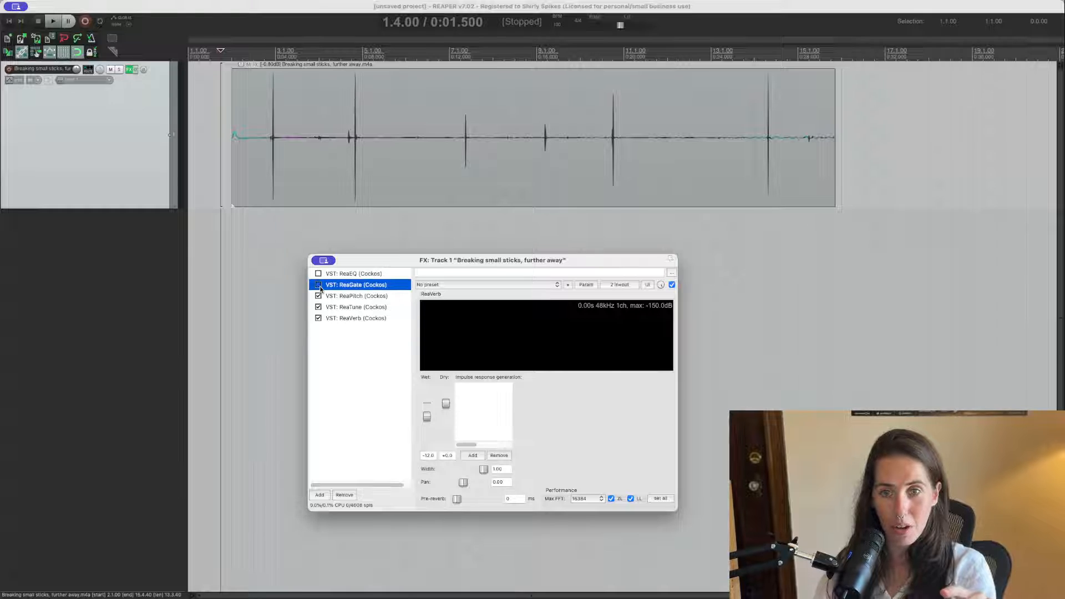
click(319, 297)
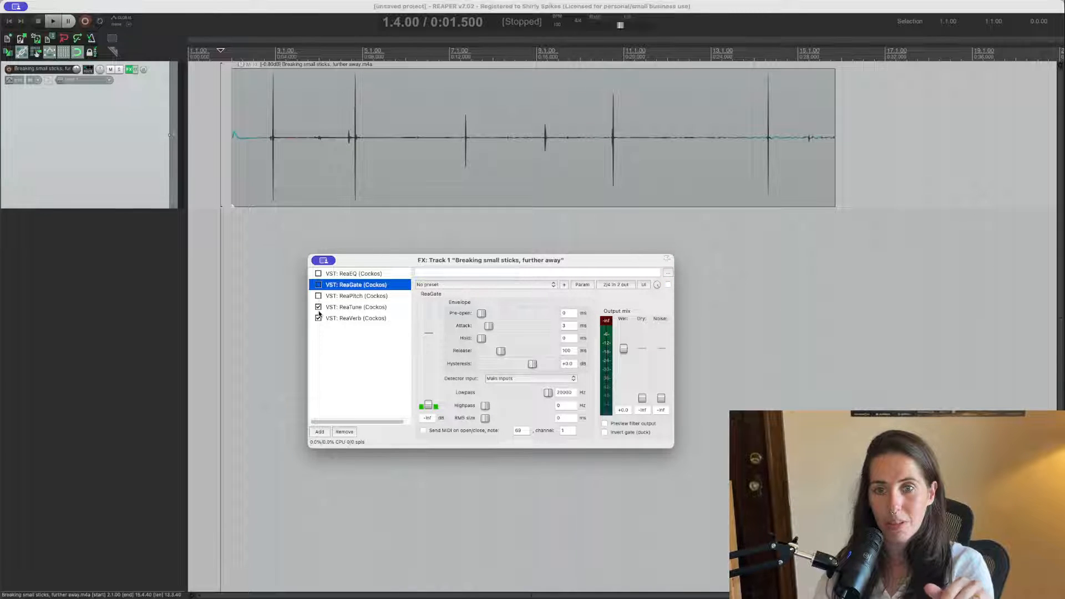
click(319, 308)
click(324, 327)
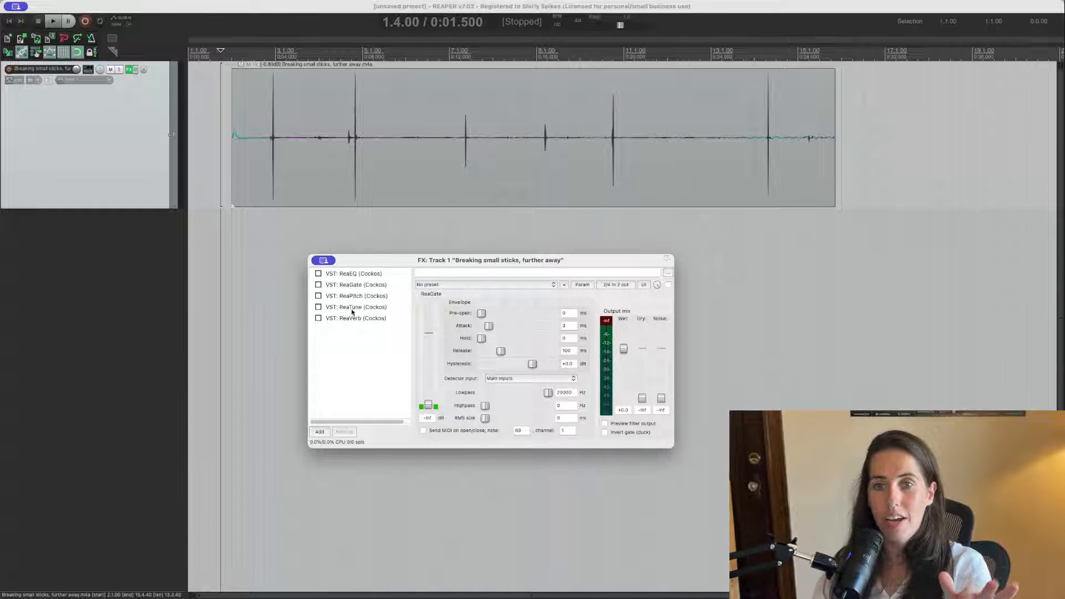
- Show ReaEQ, enlarge the effects window for a bigger EQ graph, and enable only ReaEQ
click(356, 275)
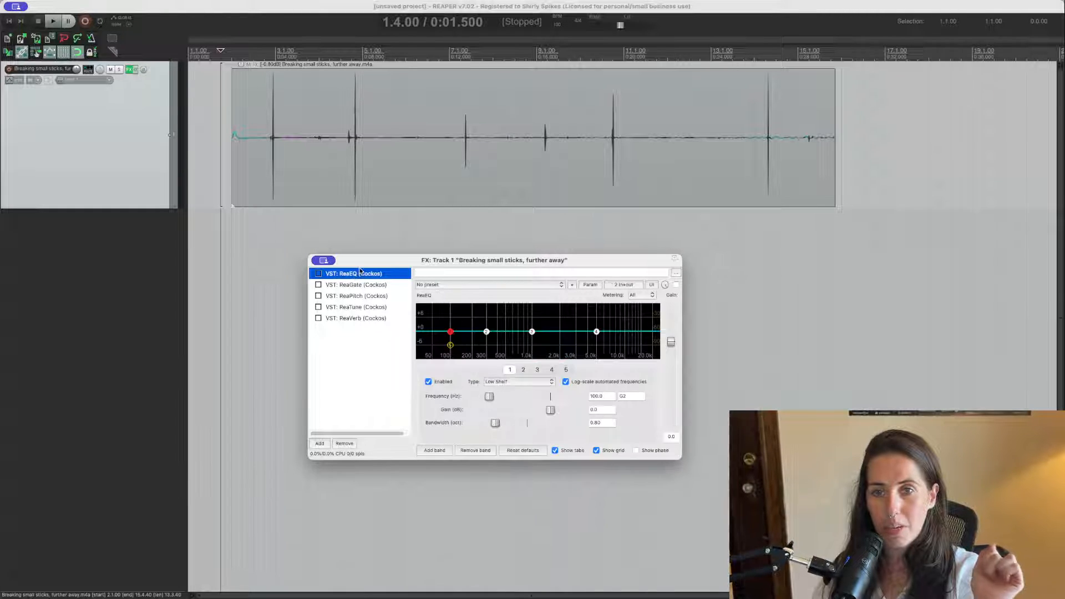
drag(366, 263, 300, 258)
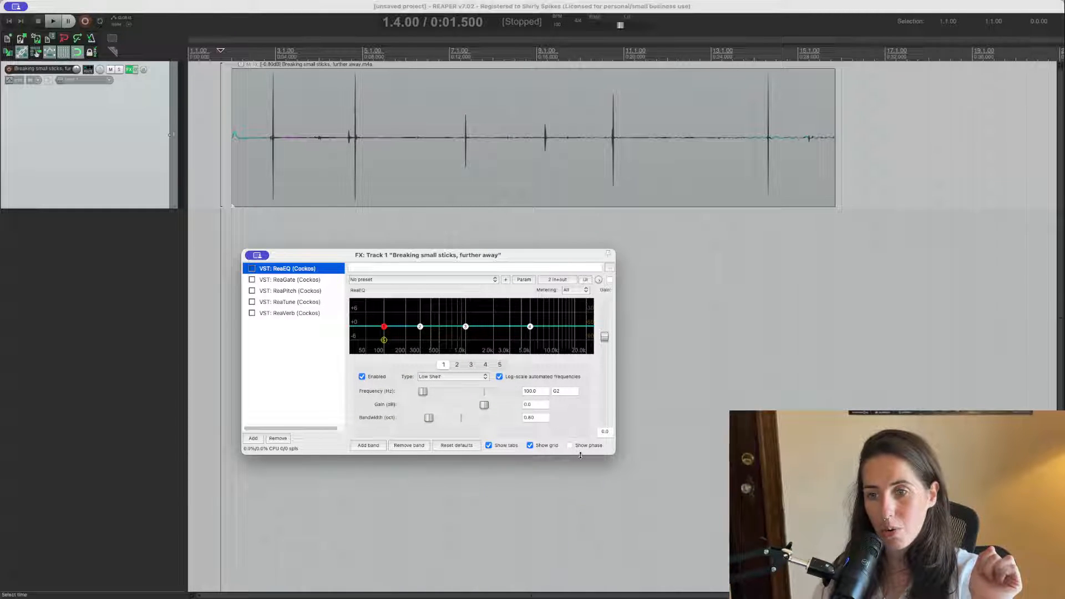
drag(581, 455, 596, 528)
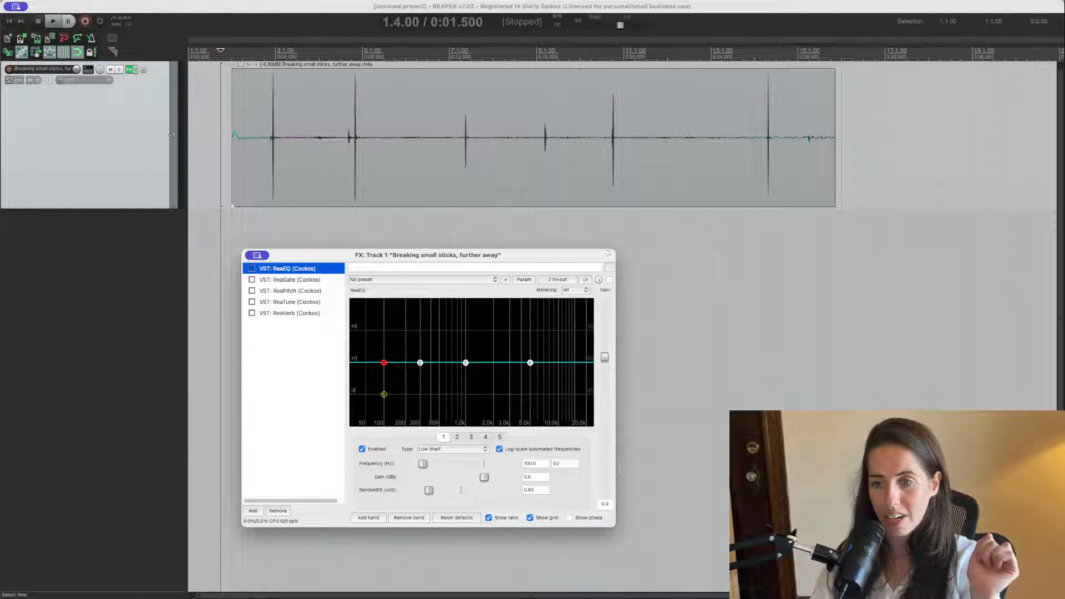
drag(617, 471, 776, 471)
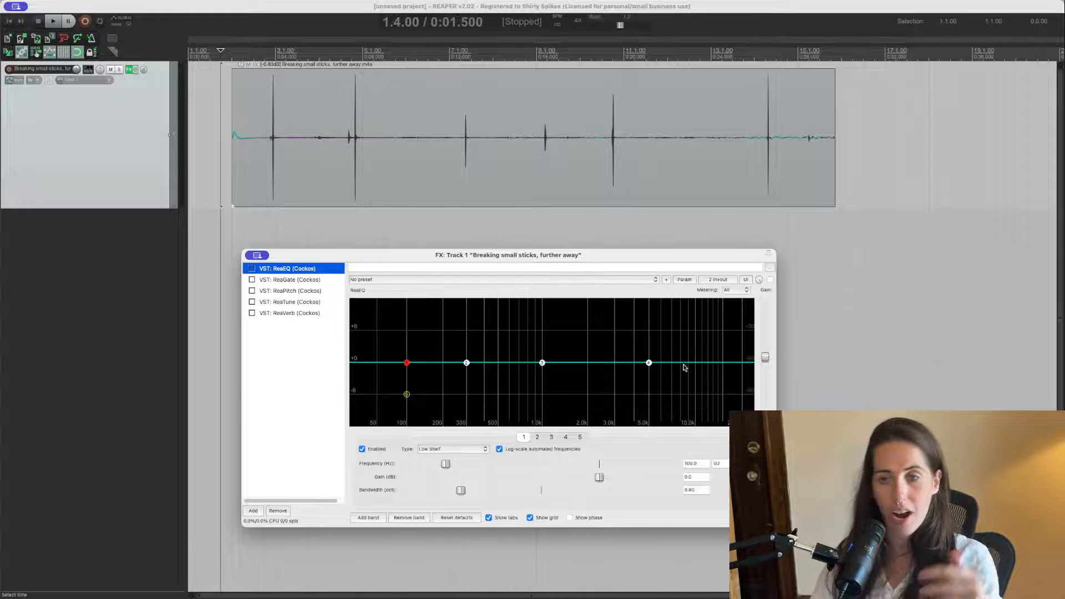
drag(771, 250, 853, 178)
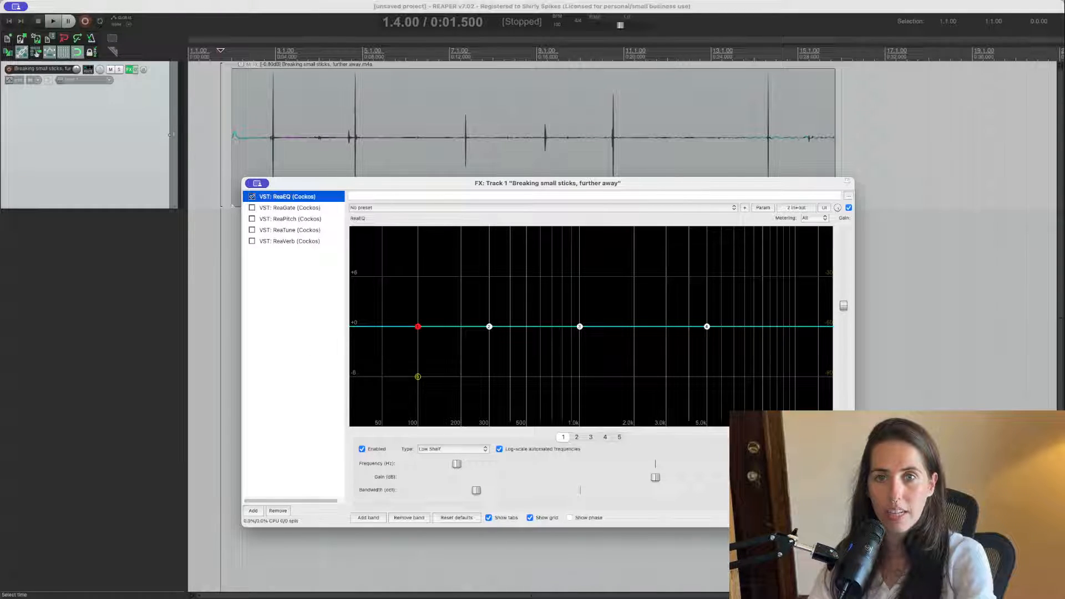
- Play the stick recording from 0:01.000 with ReaEQ enabled to listen to its sound
click(211, 145)
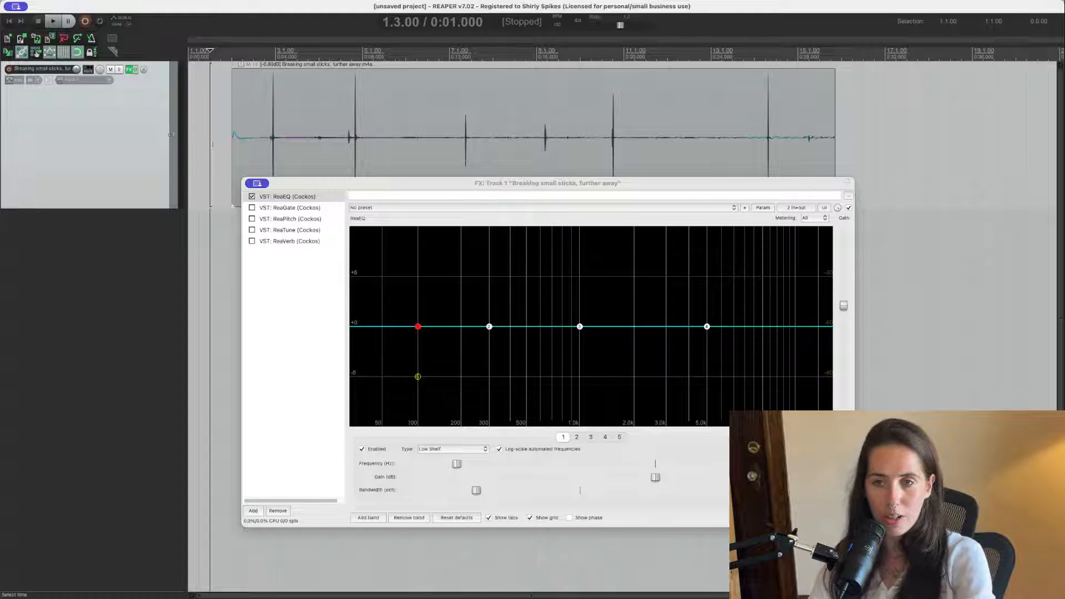
key(space)
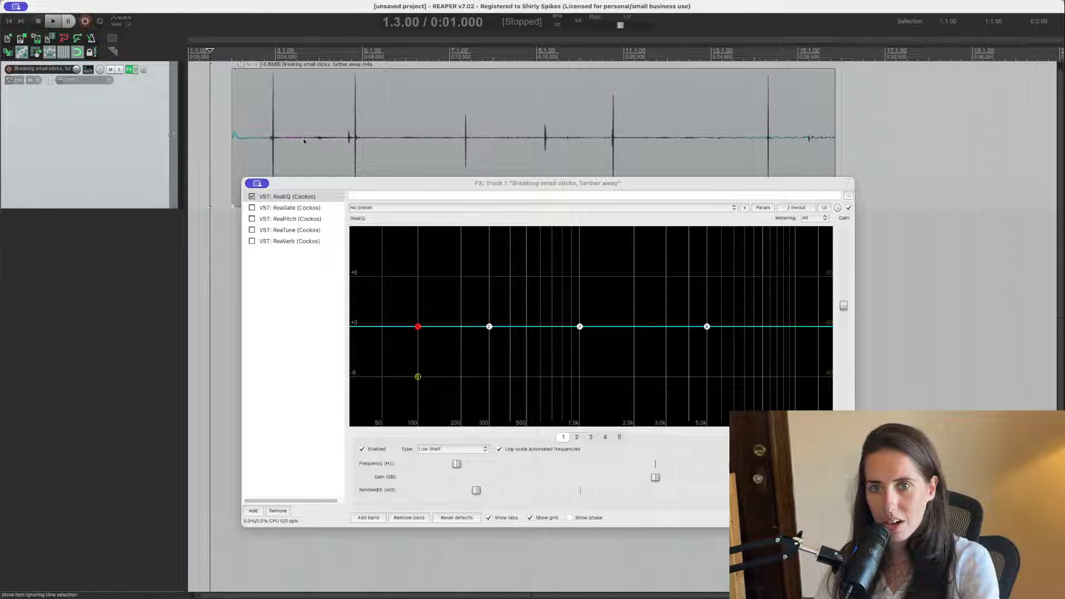
key(space)
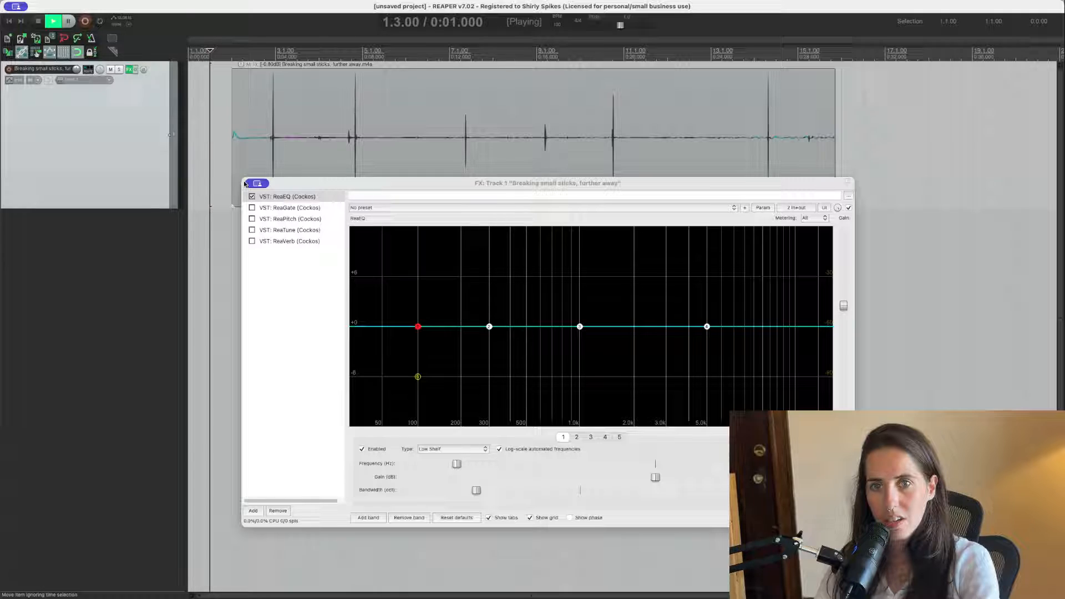
- Select the stick recording, place the edit cursor at 0:05.000, and stop playback after listening with ReaEQ on
click(299, 138)
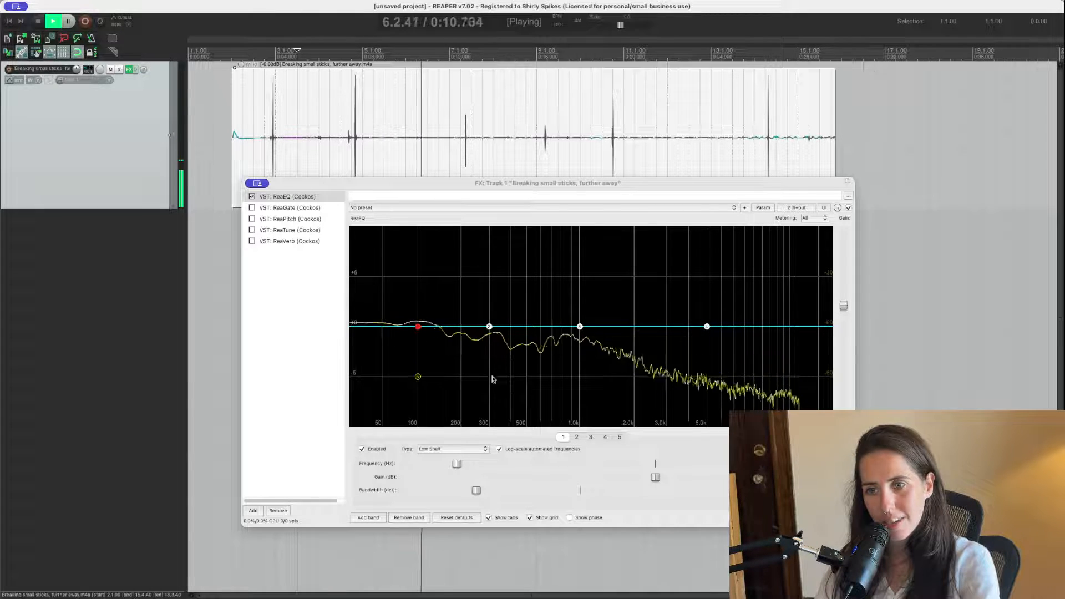
key(space)
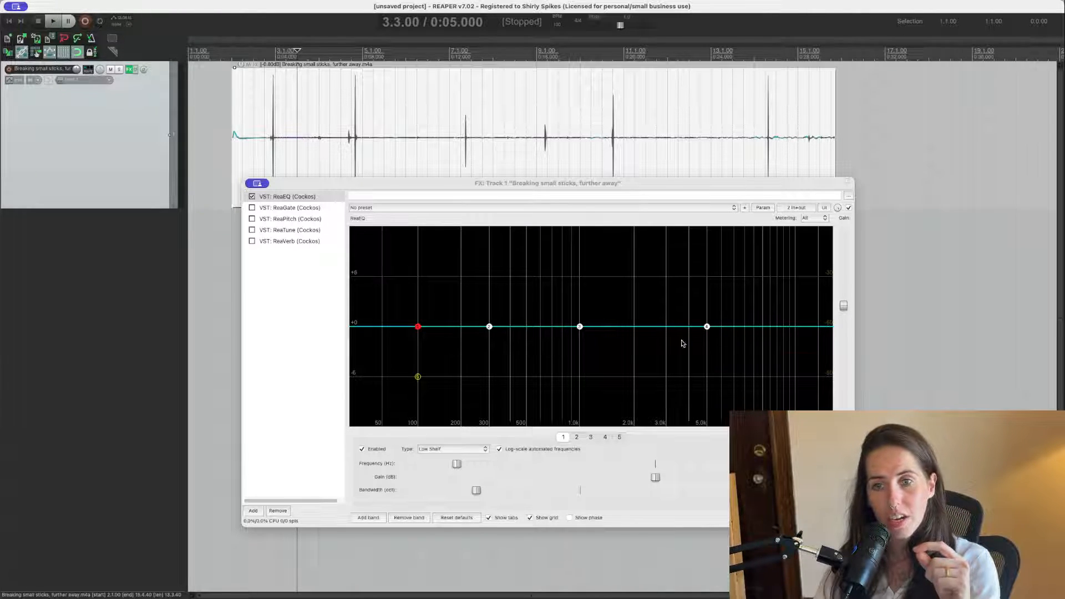
- Try gradually lowering the gain of ReaEQ's low-shelf band 1 near 100 Hz
click(419, 327)
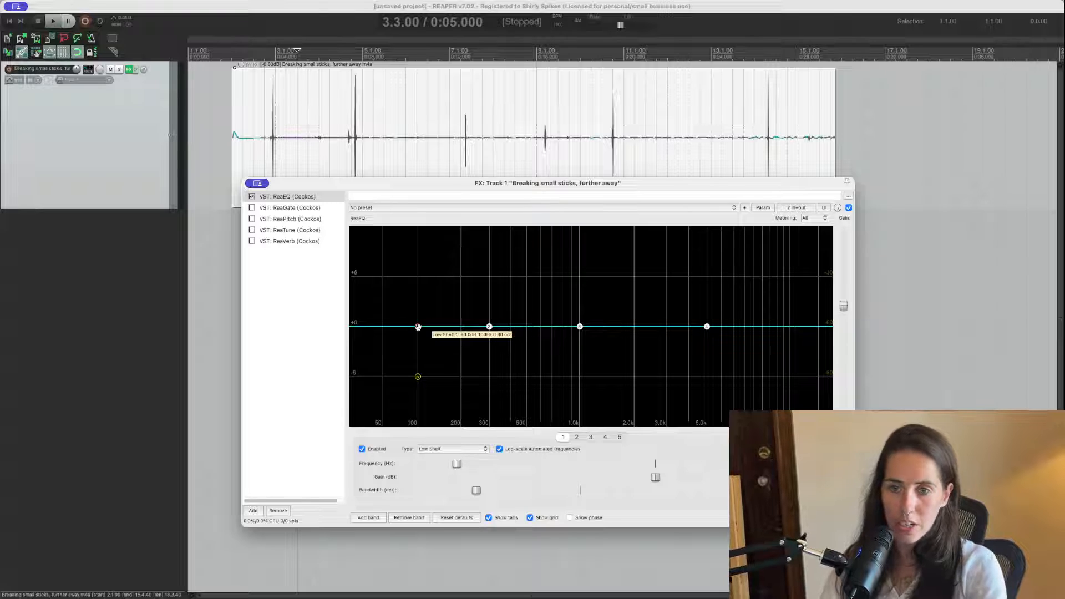
drag(418, 327, 419, 329)
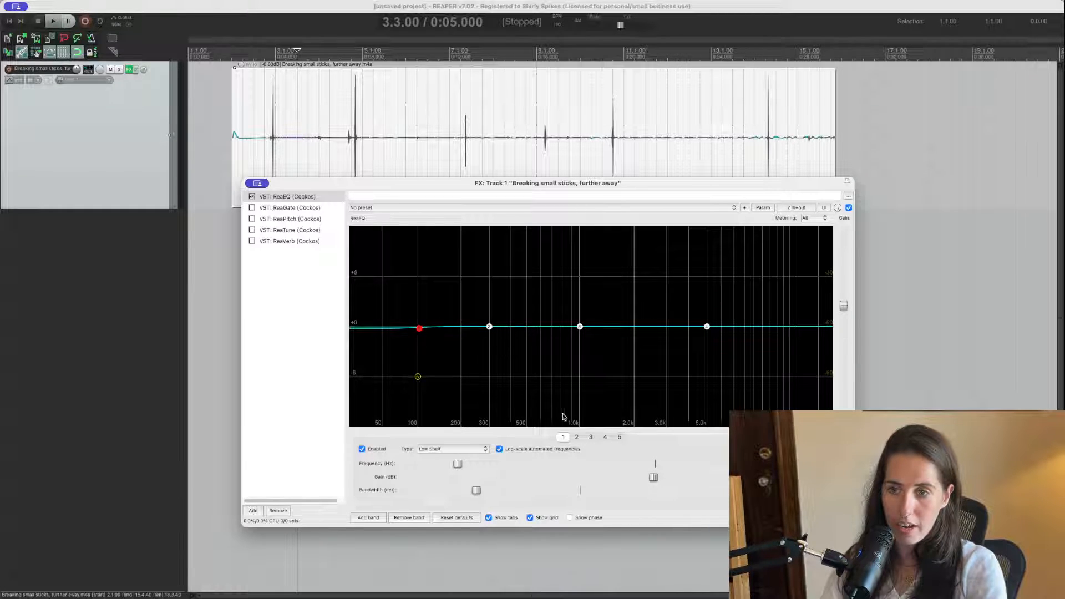
click(578, 438)
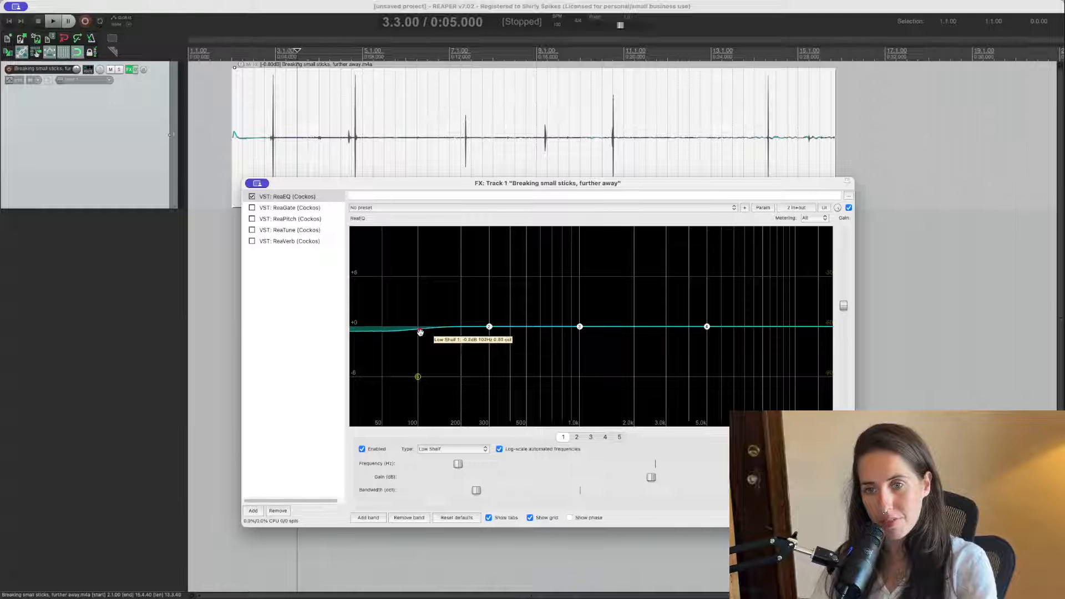
drag(421, 332, 427, 354)
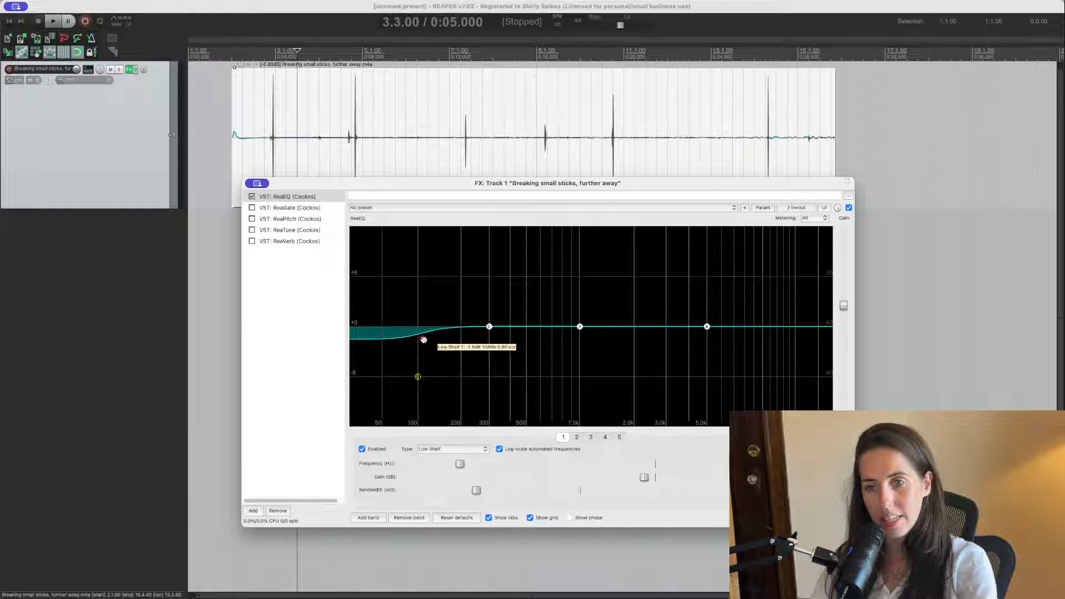
- Play the recording from 0:02.000 while lowering ReaEQ's low-shelf band 1 to below -6 dB slightly above 100 Hz, and stop playback
click(235, 159)
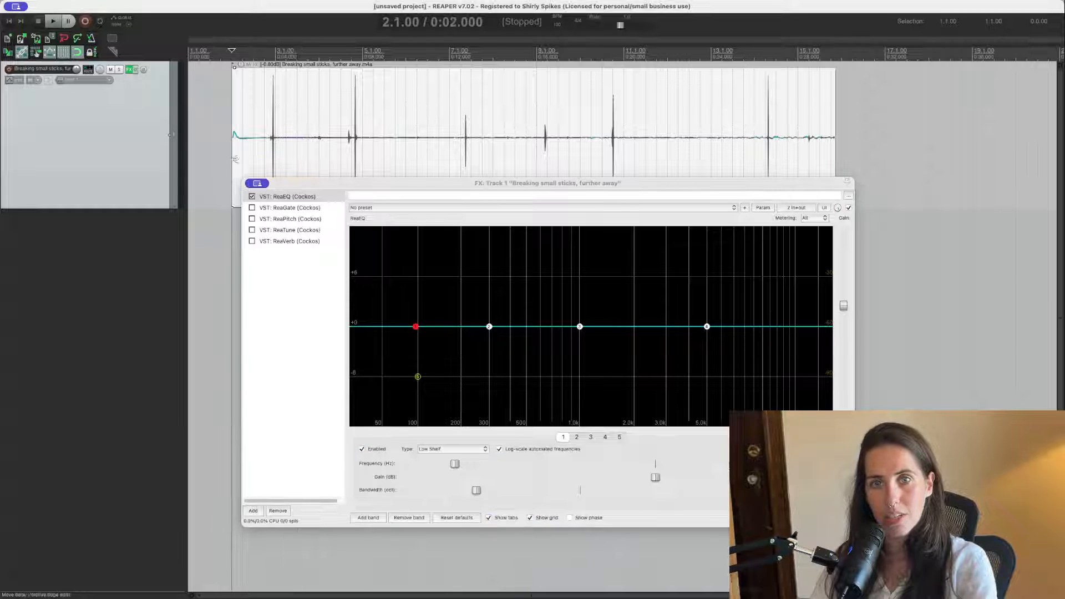
key(space)
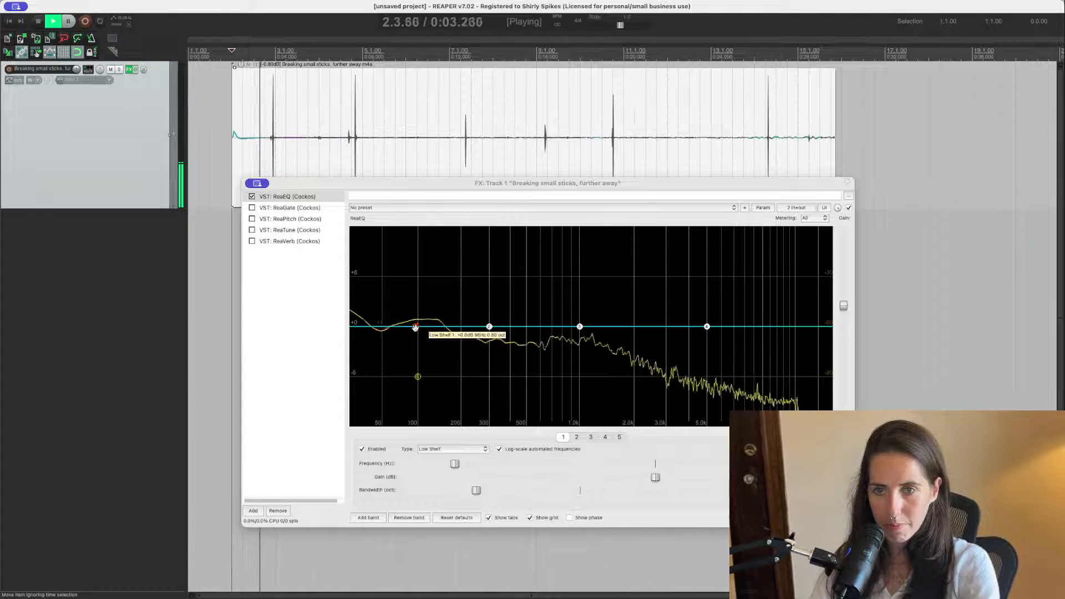
drag(416, 328, 423, 381)
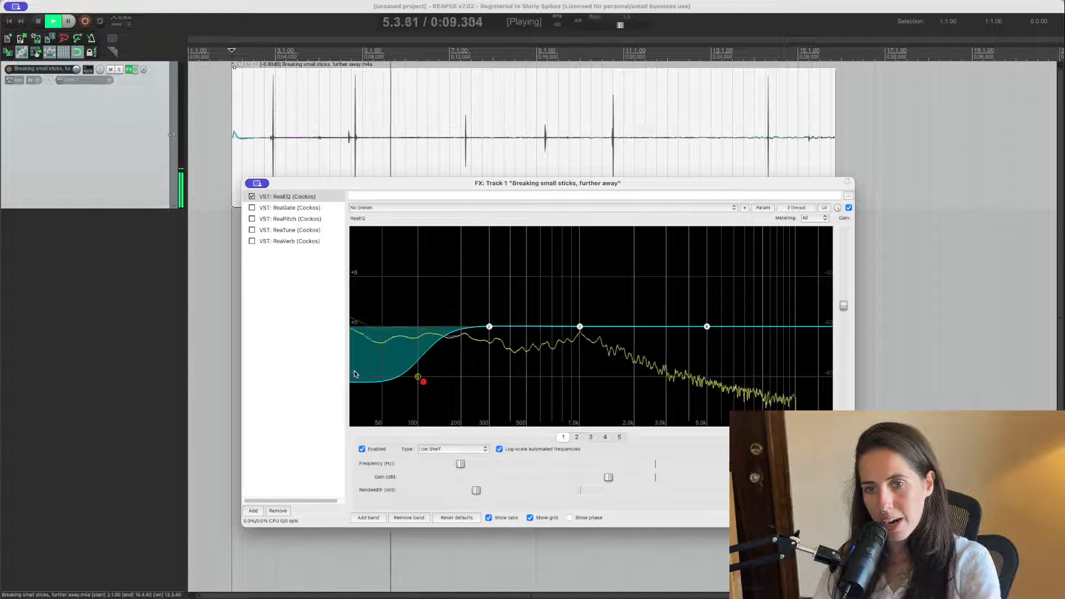
mouse_move(422, 381)
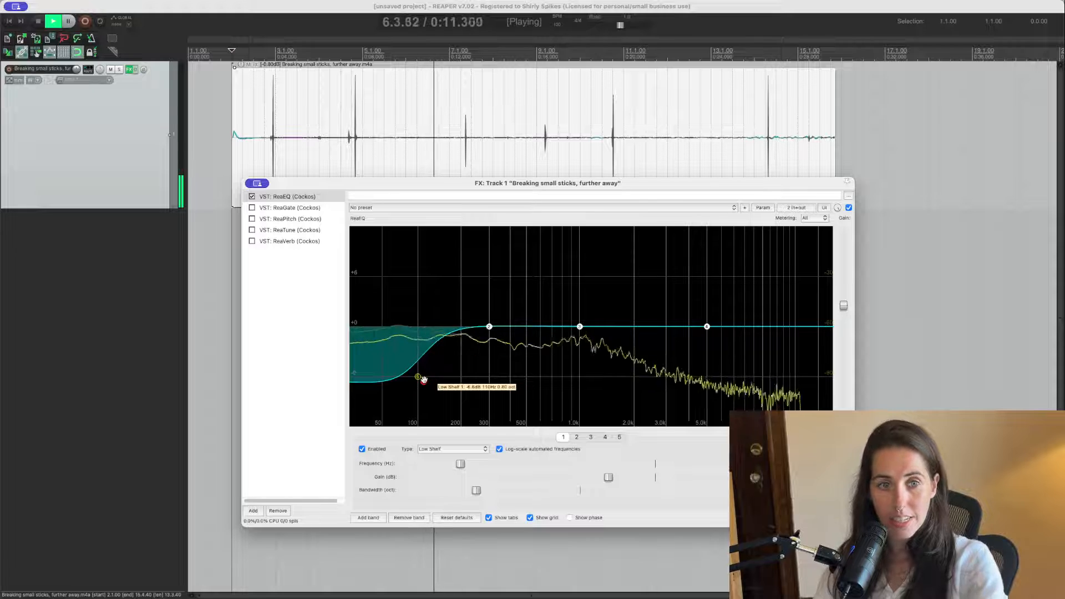
mouse_move(424, 382)
mouse_down()
mouse_move(425, 421)
mouse_move(426, 390)
mouse_up()
key(space)
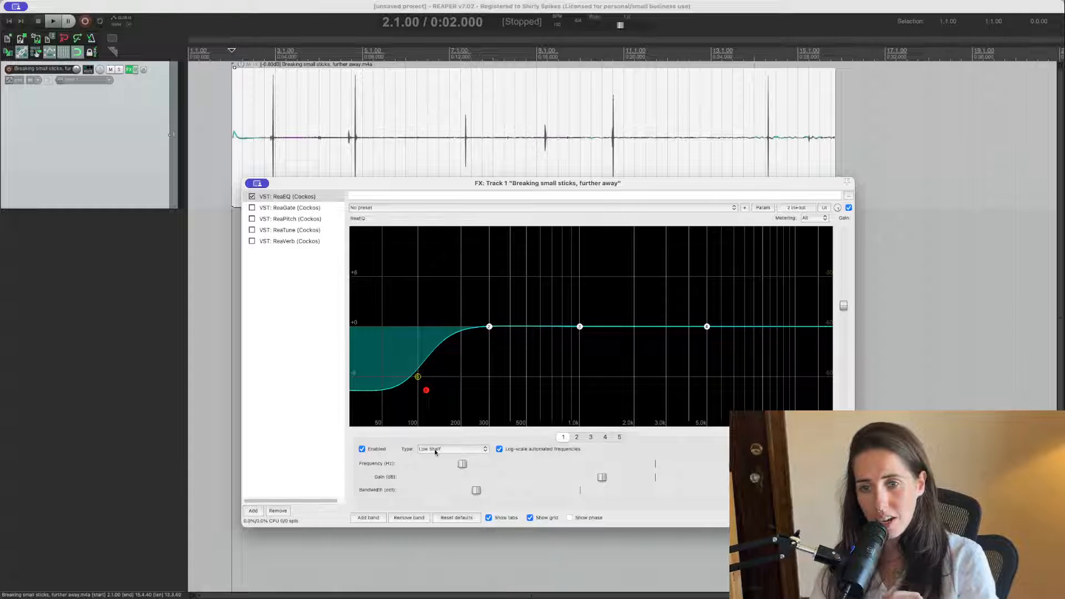
- Try the High Shelf and Band filter types on ReaEQ's band 1
click(447, 451)
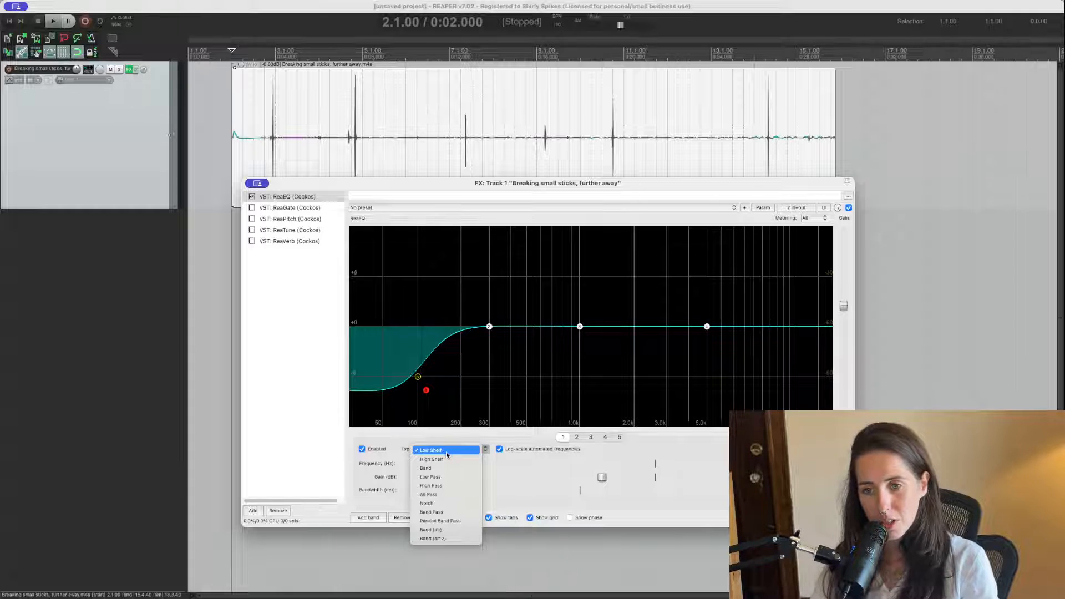
click(450, 460)
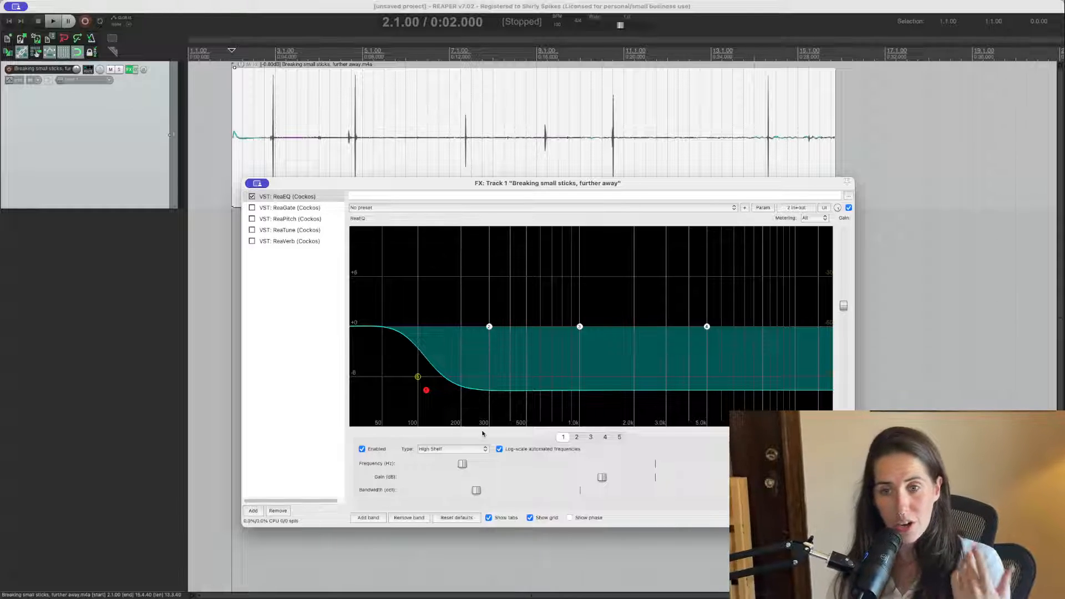
click(448, 450)
click(451, 457)
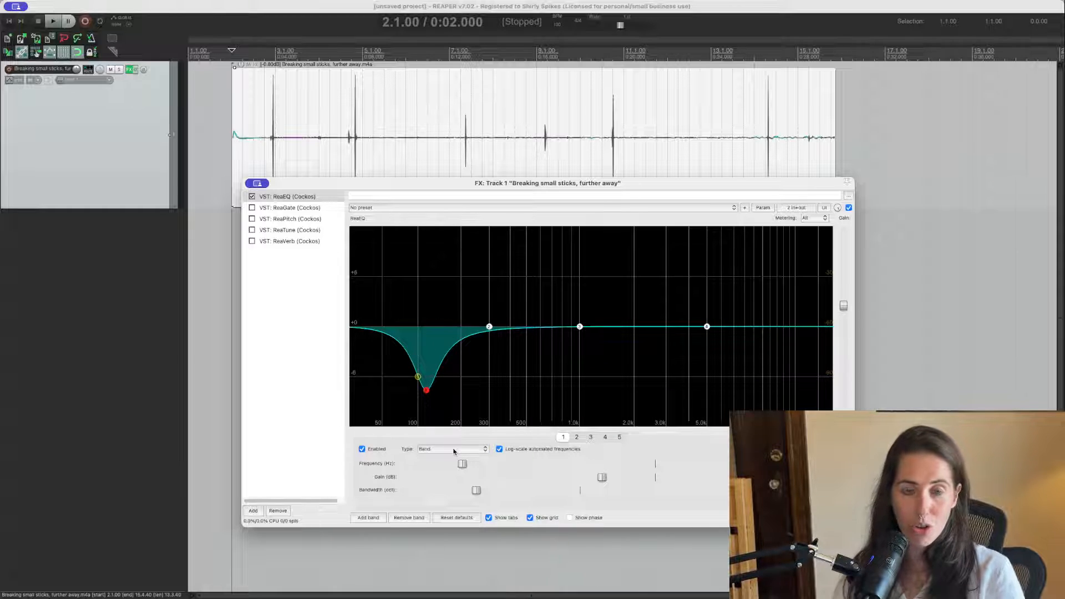
- Compare the Low Pass and High Pass filter types on ReaEQ's band 1, ending on Low Pass
click(454, 450)
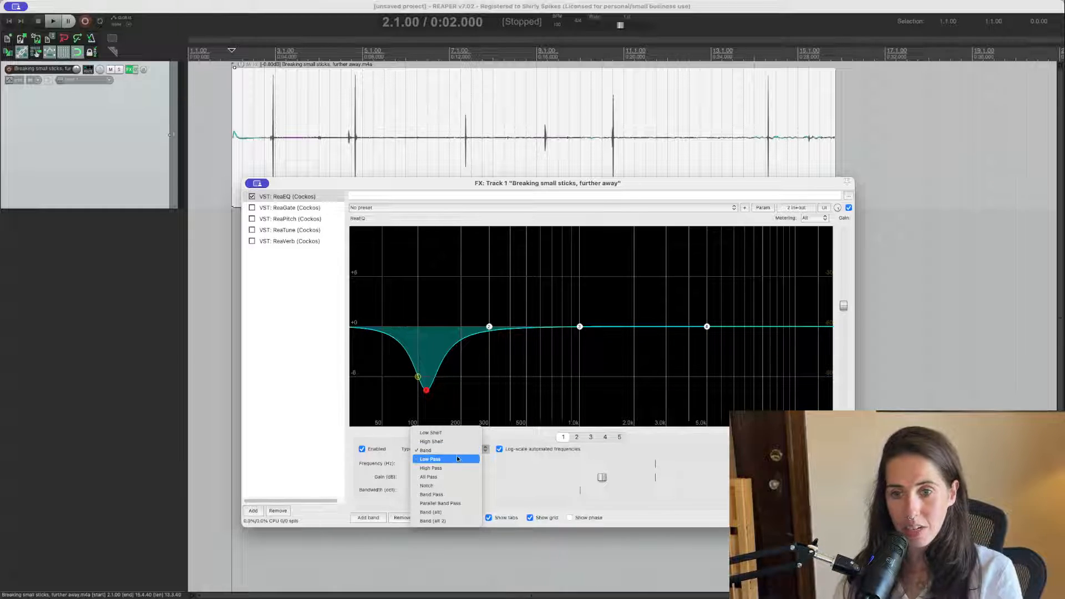
click(458, 460)
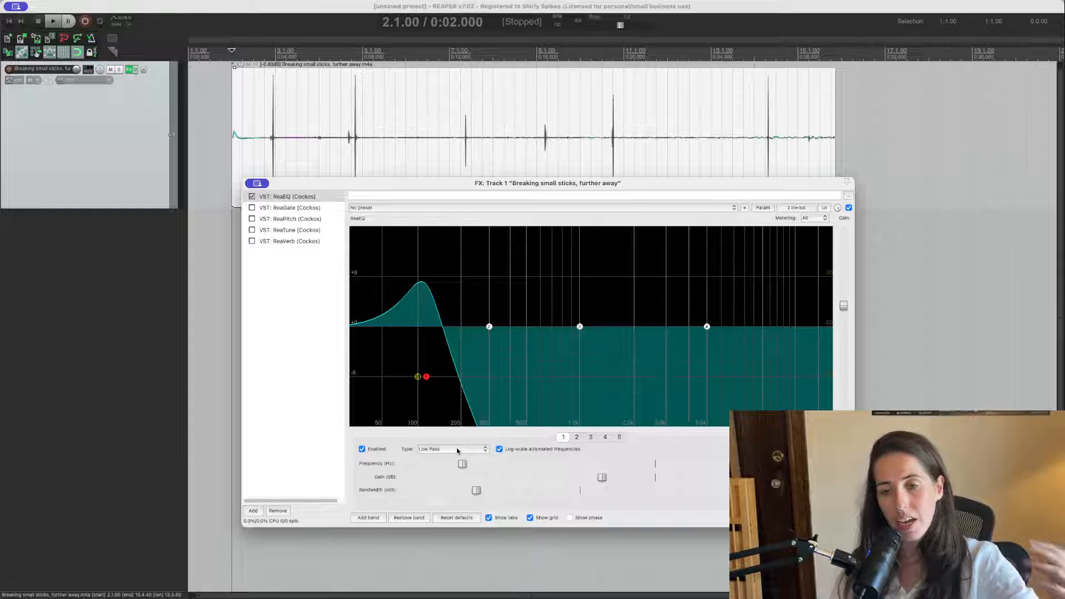
click(458, 451)
click(457, 459)
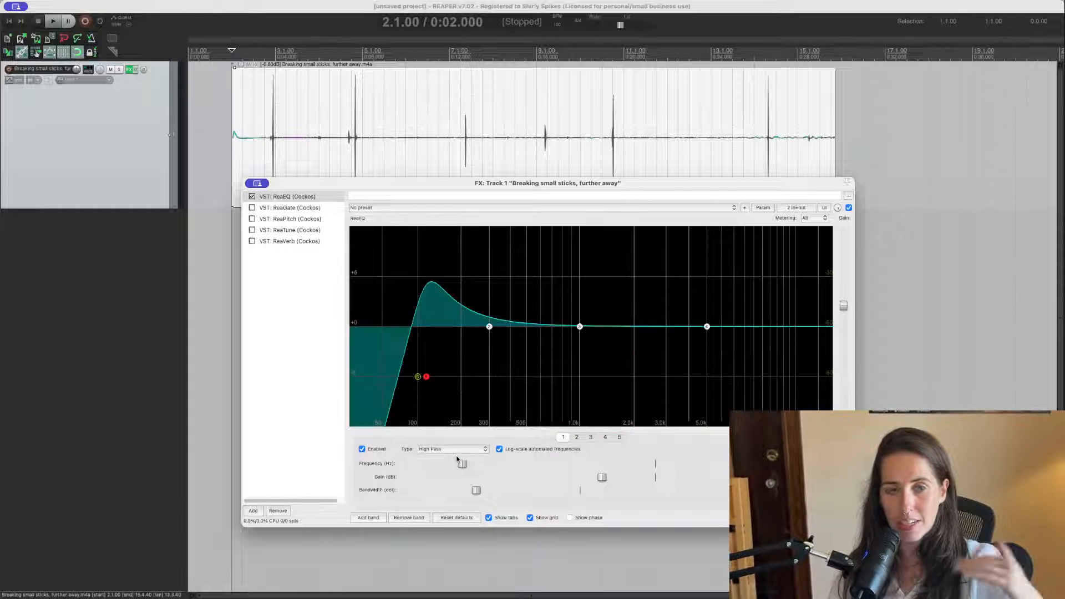
click(454, 449)
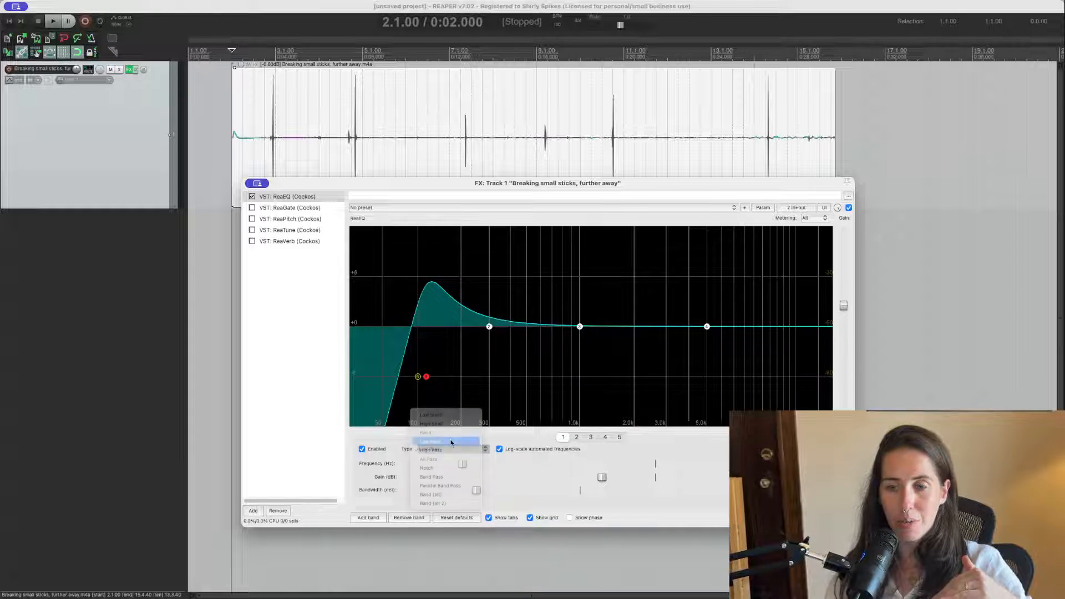
click(451, 443)
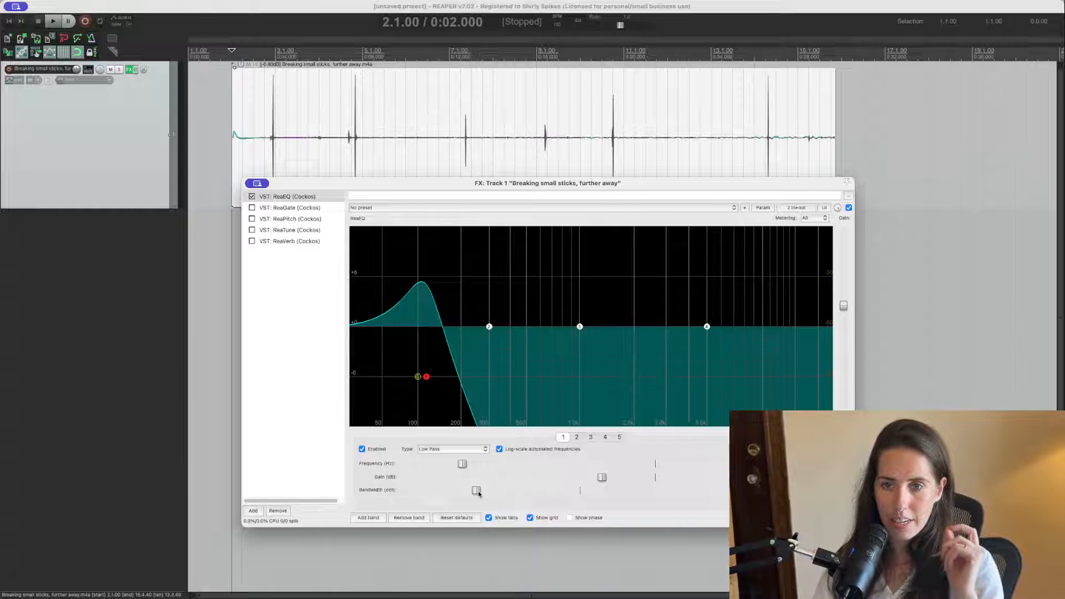
- Widen band 1's bandwidth and raise its low-pass frequency to between 1 and 2 kHz during playback from 0:02.000
drag(479, 490, 542, 485)
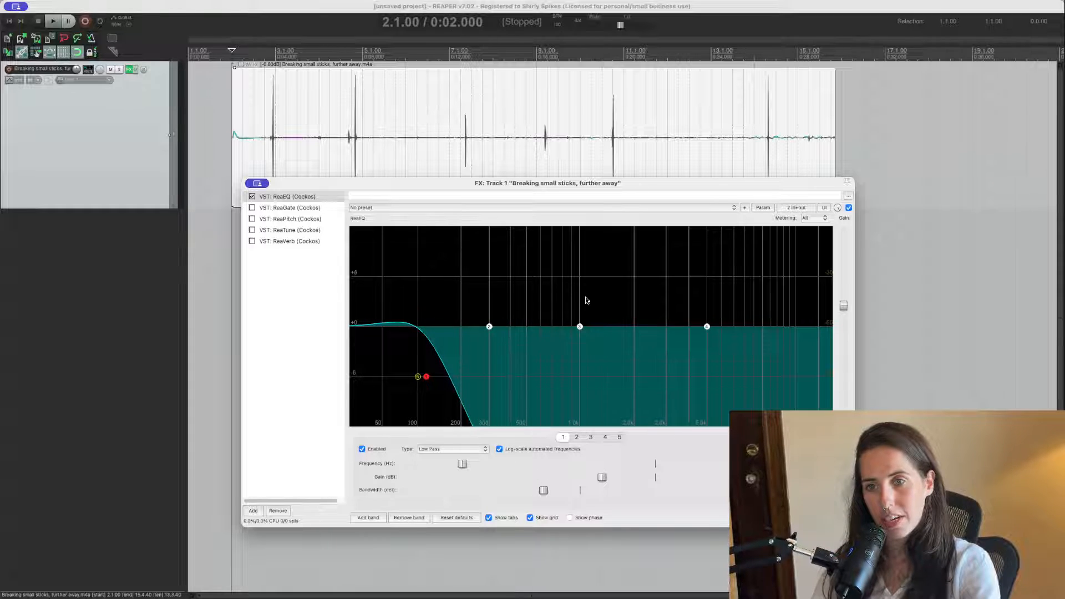
key(space)
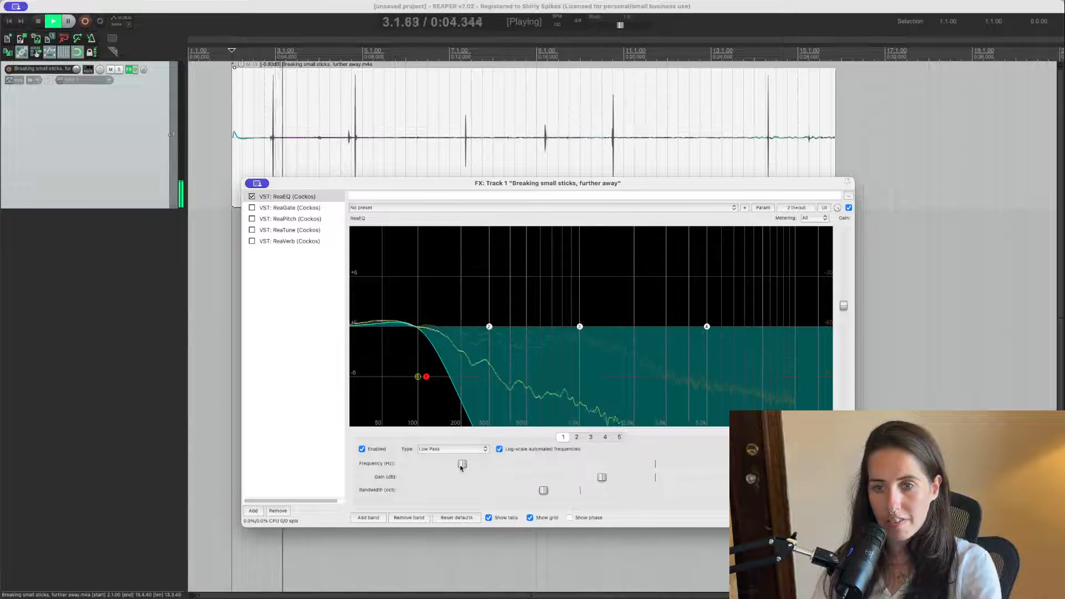
drag(461, 465, 600, 449)
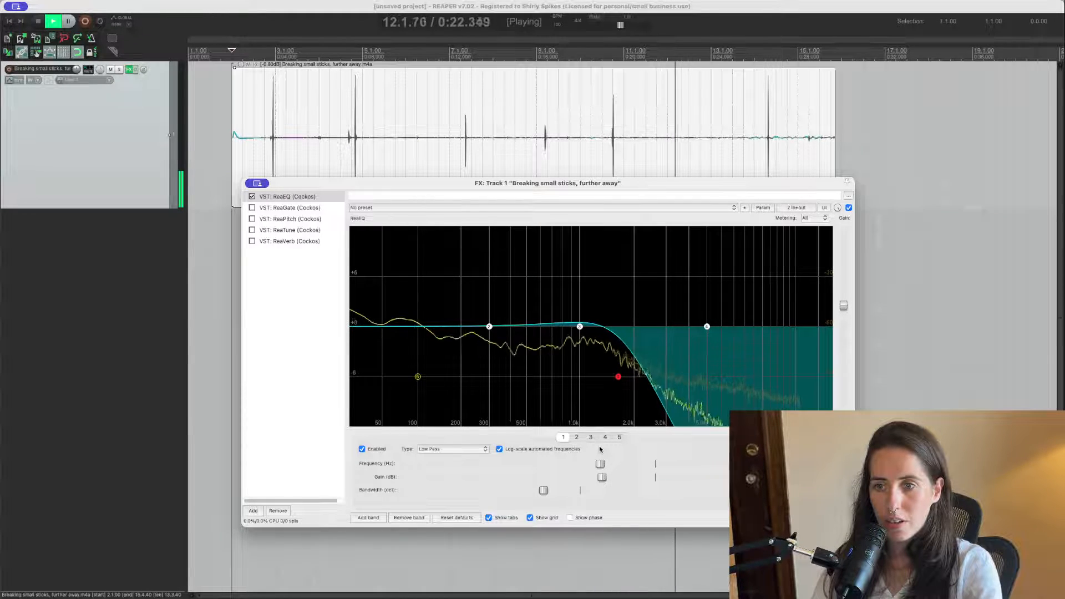
key(space)
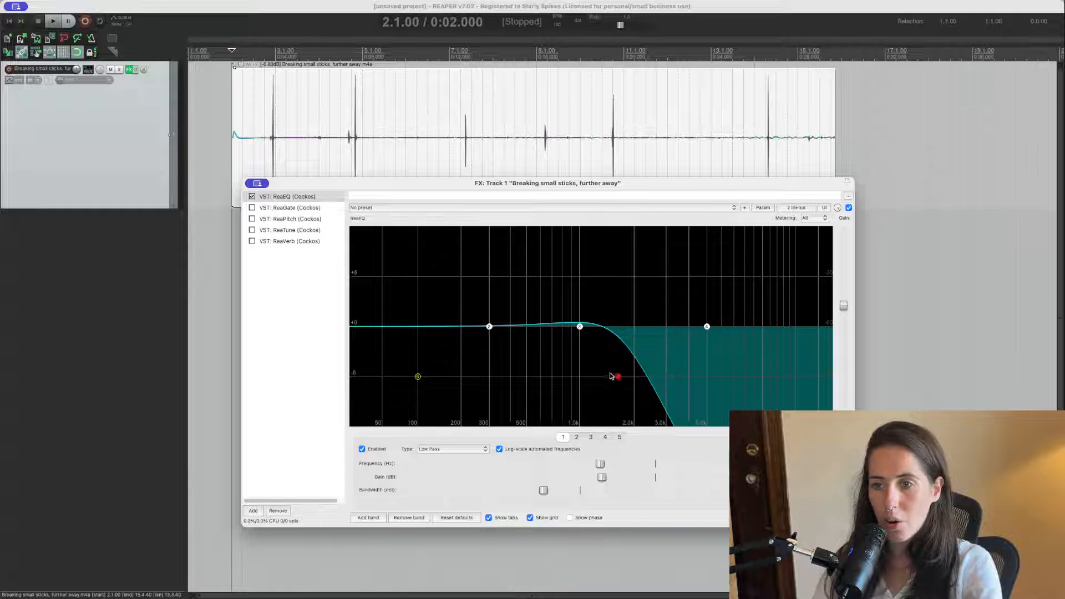
- Switch ReaEQ's band 1 to High Pass and raise its frequency to just below 3 kHz during playback
click(476, 450)
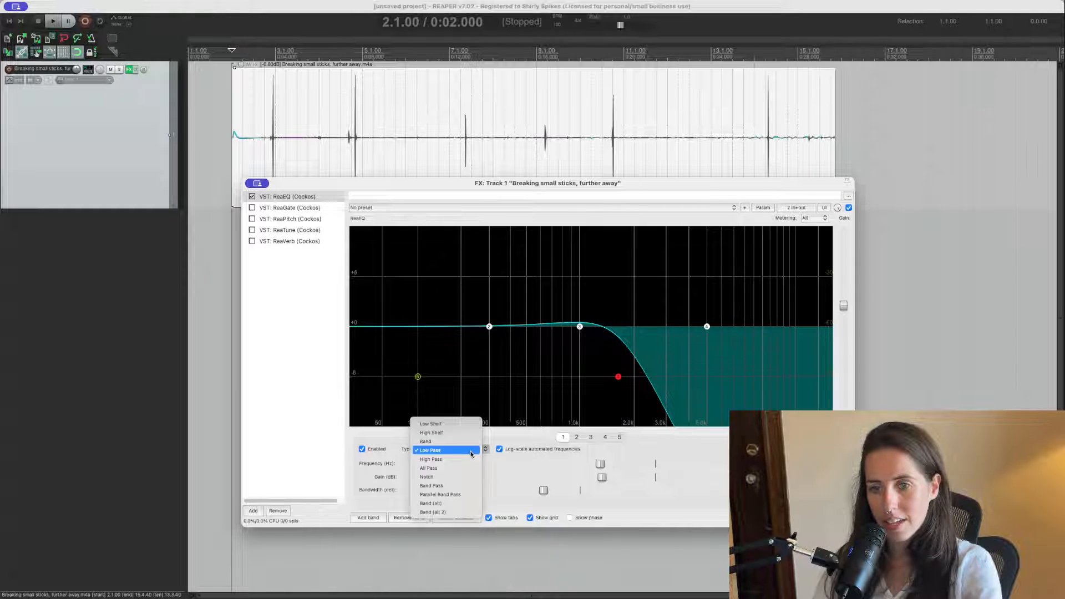
click(456, 460)
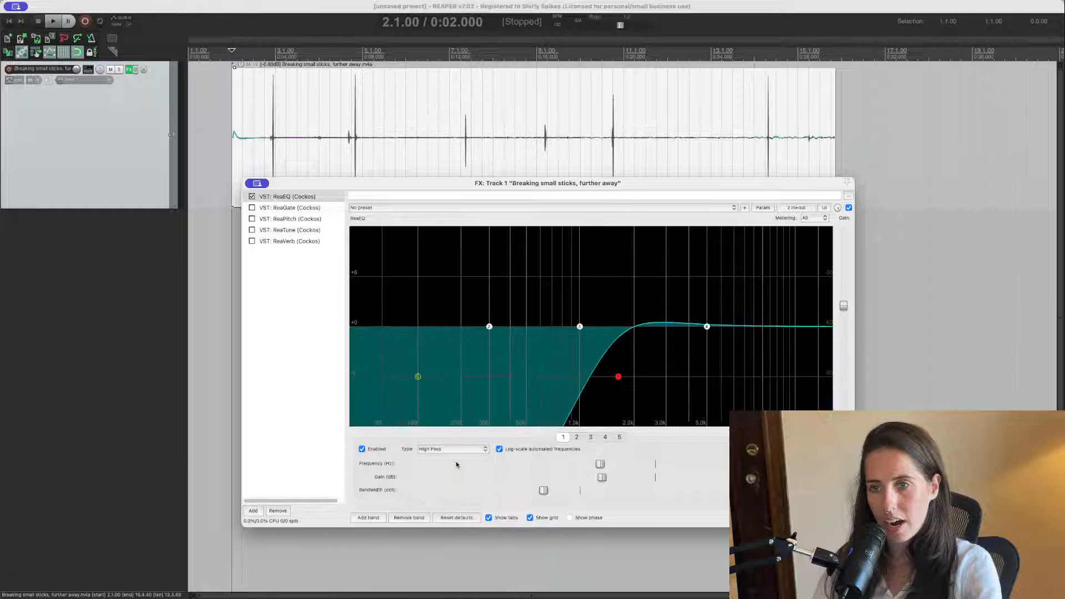
key(space)
drag(619, 377, 657, 384)
click(237, 135)
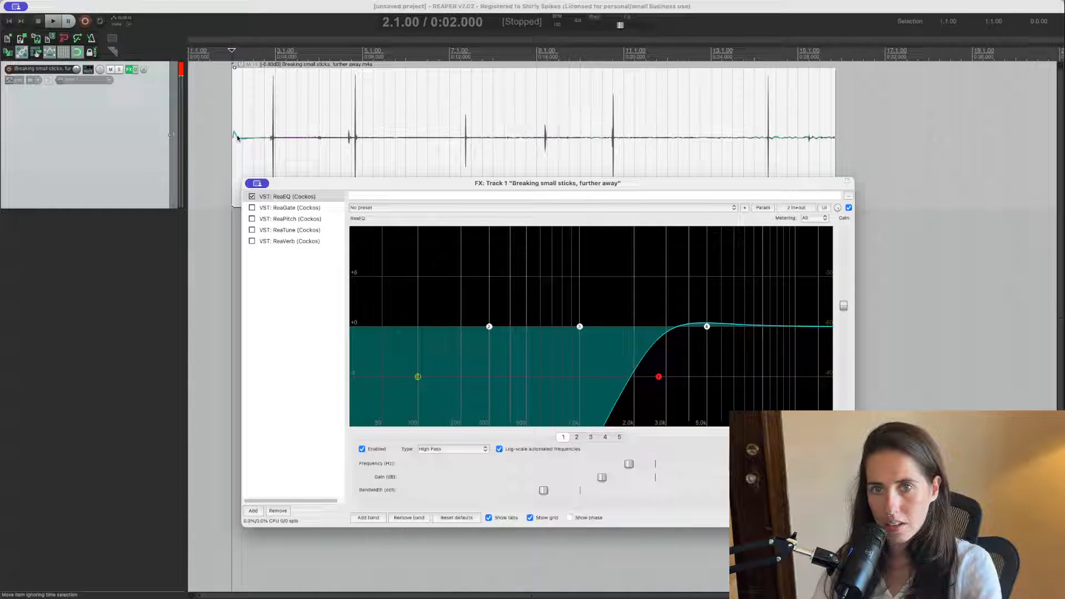
- Play the high-passed recording from 0:03.000, lower the item volume to -1.80 dB, and stop playback
click(258, 154)
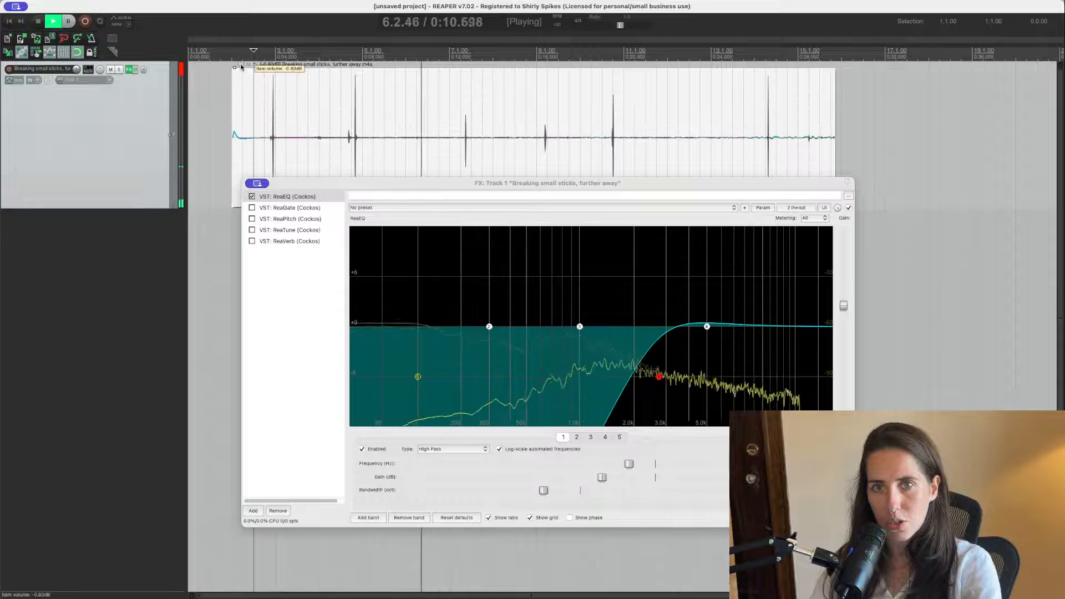
drag(242, 66, 245, 72)
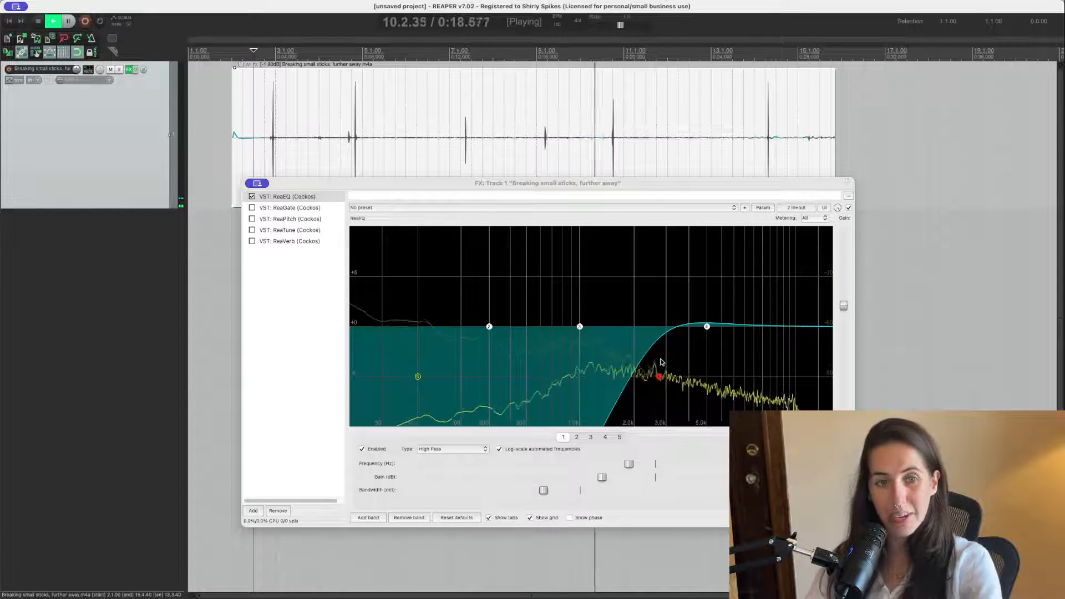
key(space)
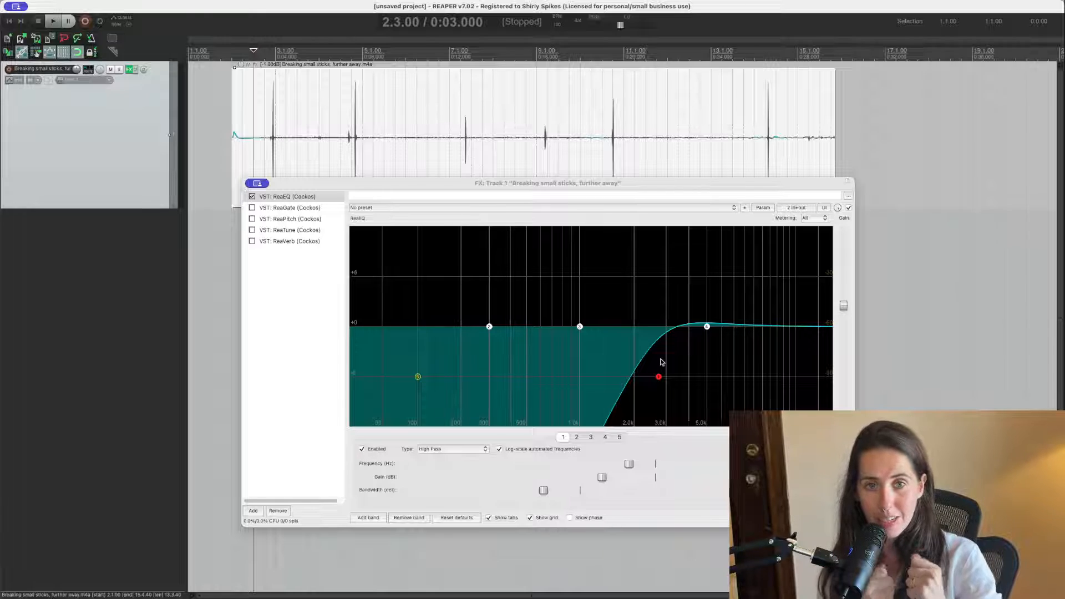
- Bypass ReaEQ, show and enable ReaGate, and move the effects window below the recording
click(255, 196)
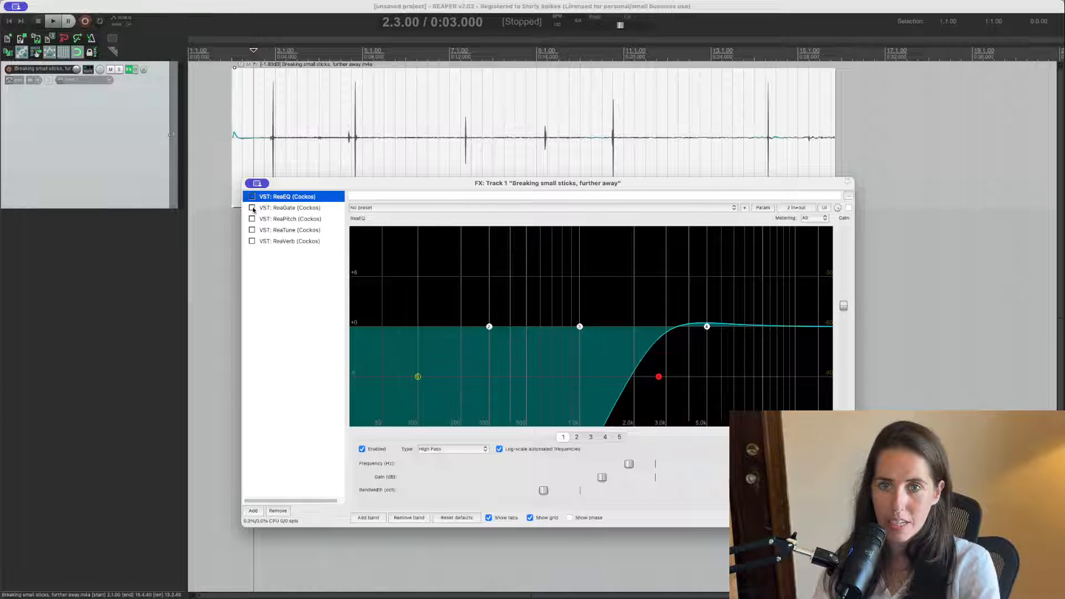
click(289, 208)
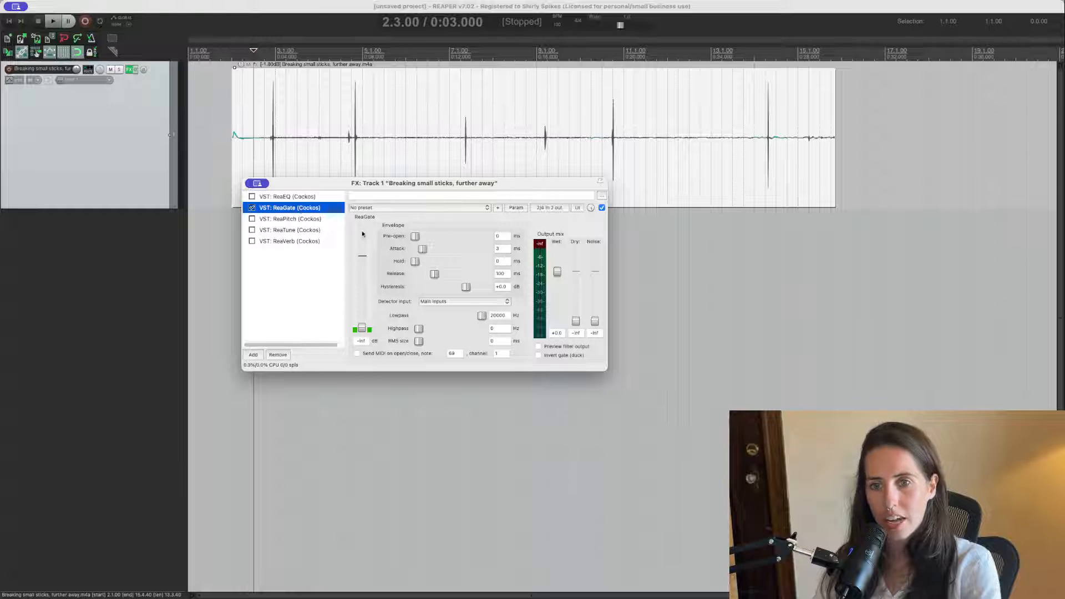
drag(460, 184, 517, 223)
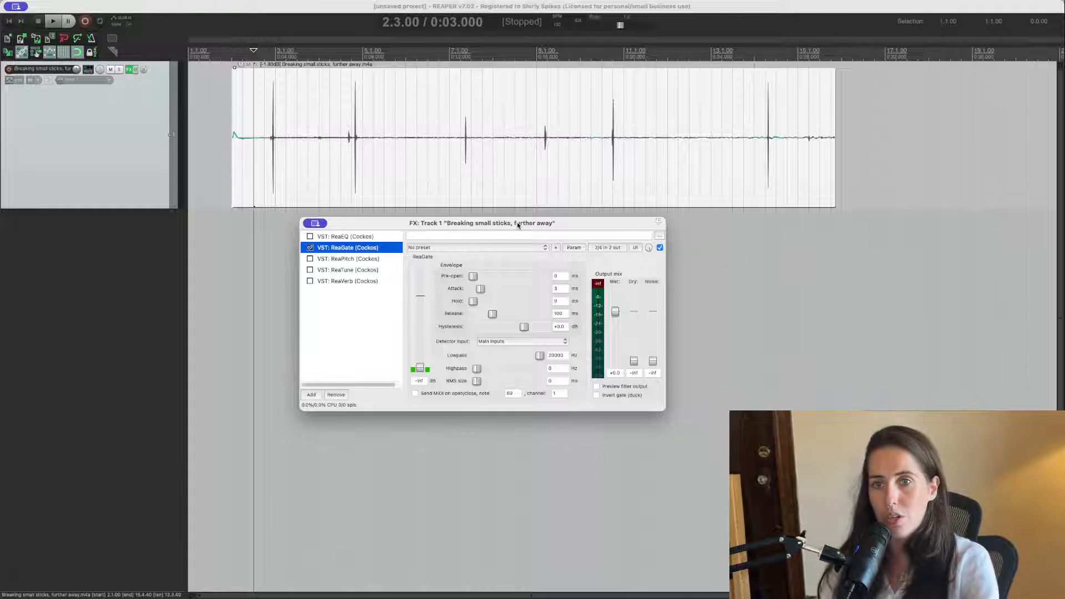
- Play the recording from 0:01.000 with only ReaGate enabled to check its input level against the threshold
click(242, 163)
key(space)
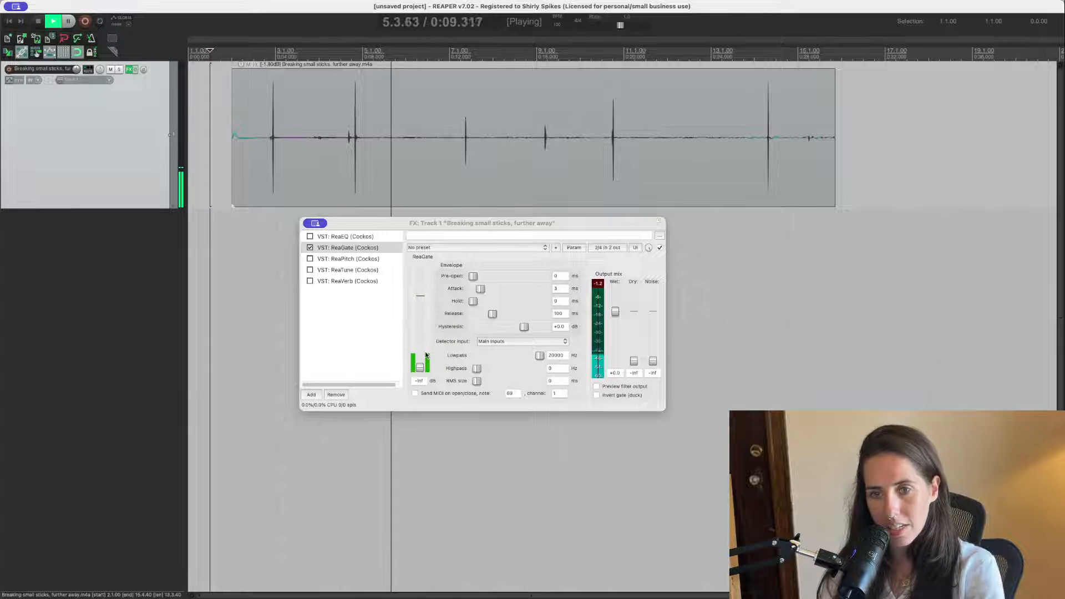
key(space)
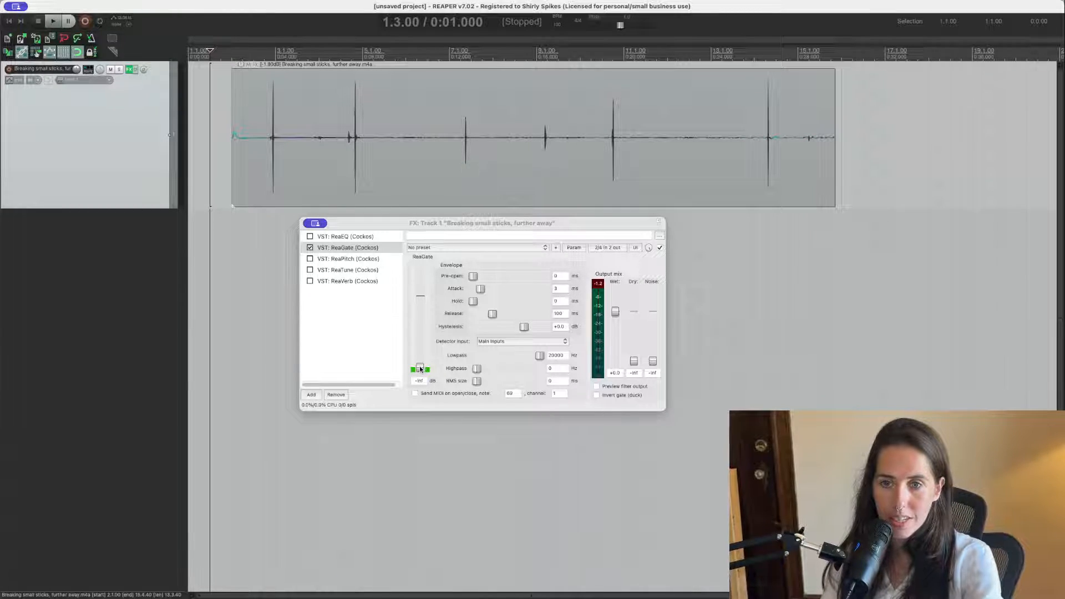
- Raise ReaGate's threshold to -47.0 dB
click(420, 369)
drag(420, 369, 420, 367)
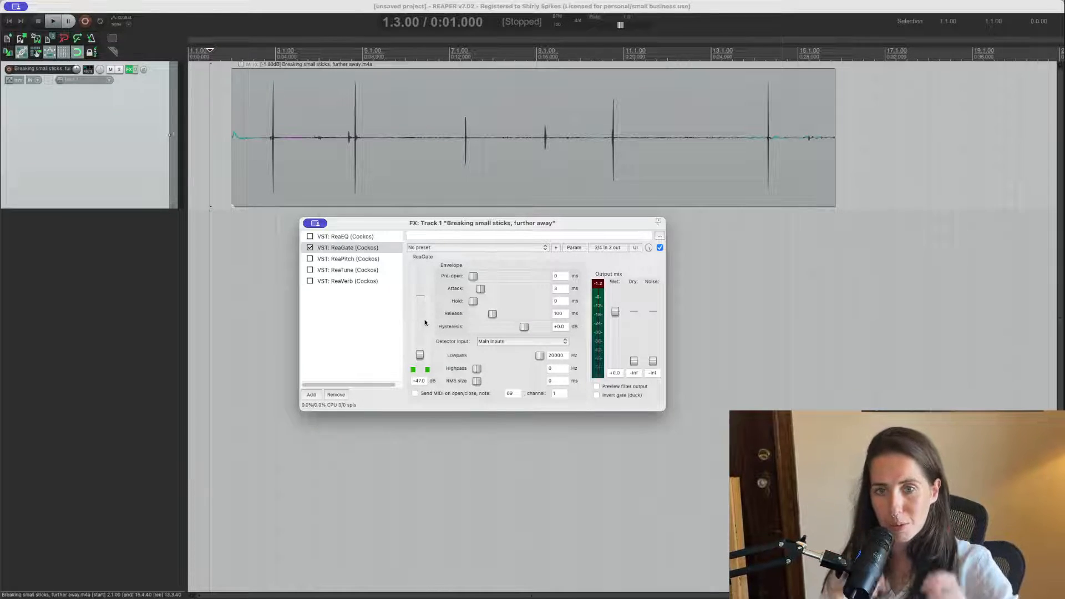
- Play the recording from 0:01.500, raise ReaGate's threshold to -31.4 dB, and listen again from the same position
click(234, 157)
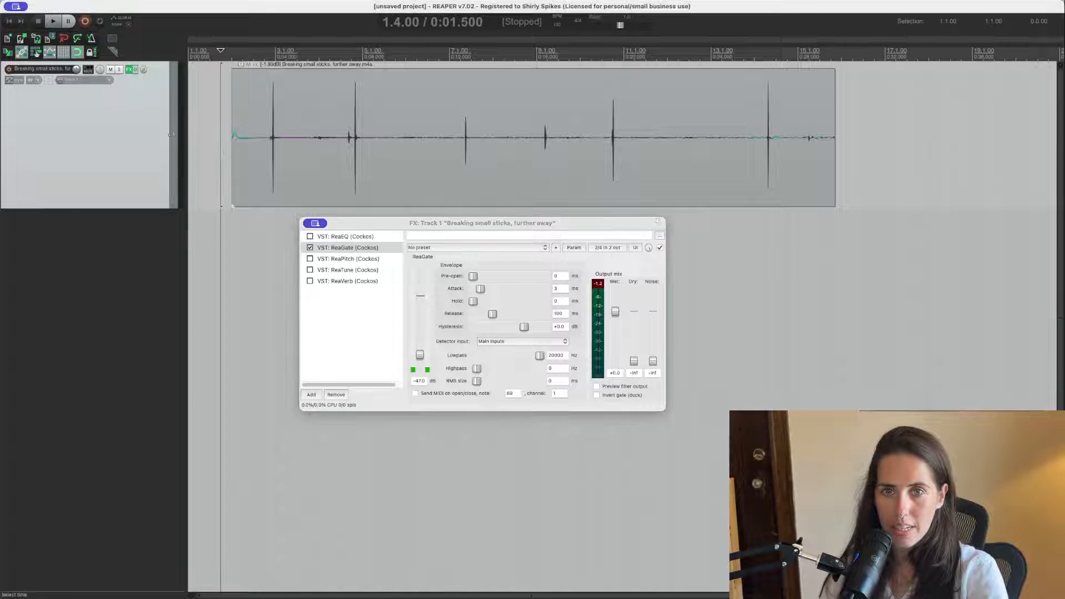
key(space)
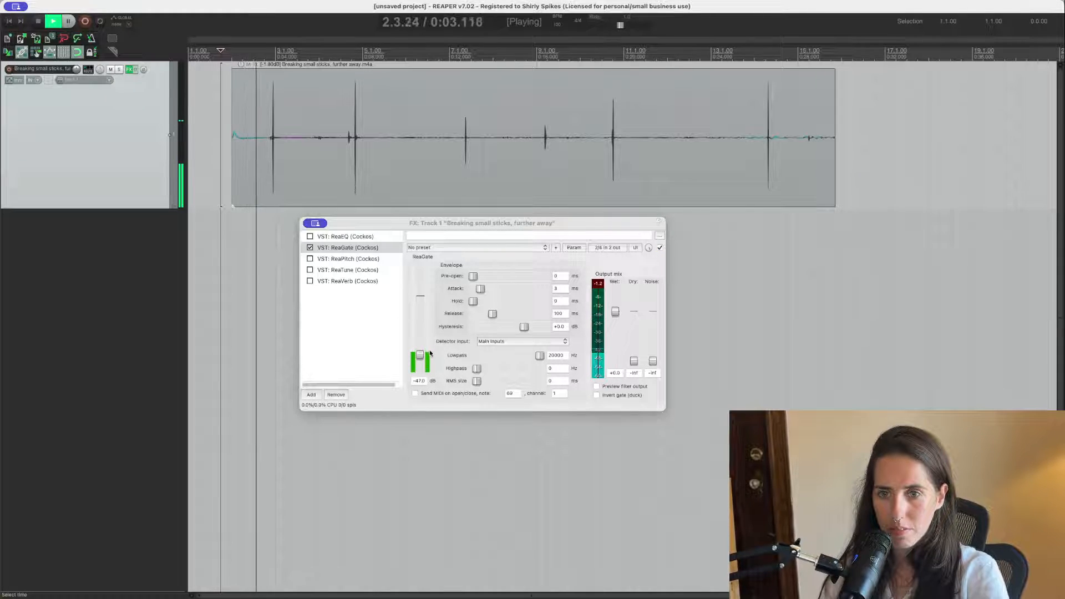
drag(420, 355, 421, 345)
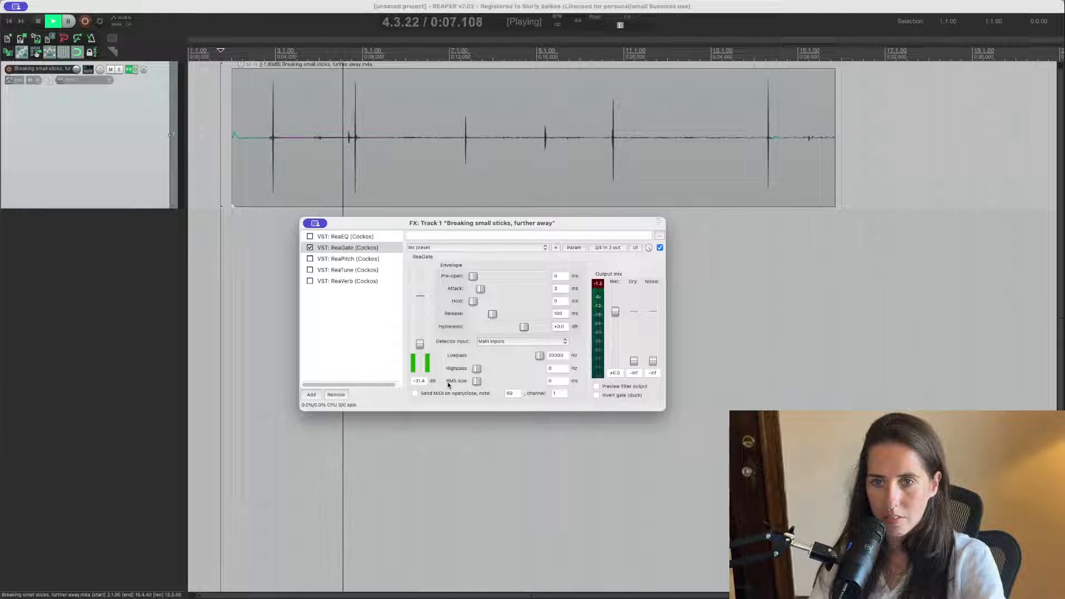
key(space)
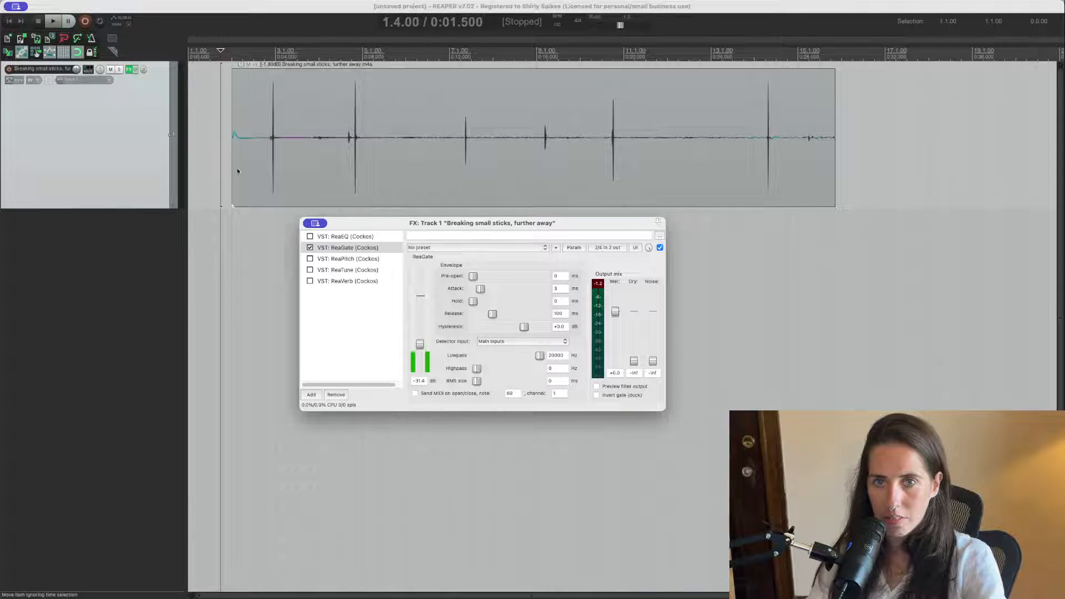
key(space)
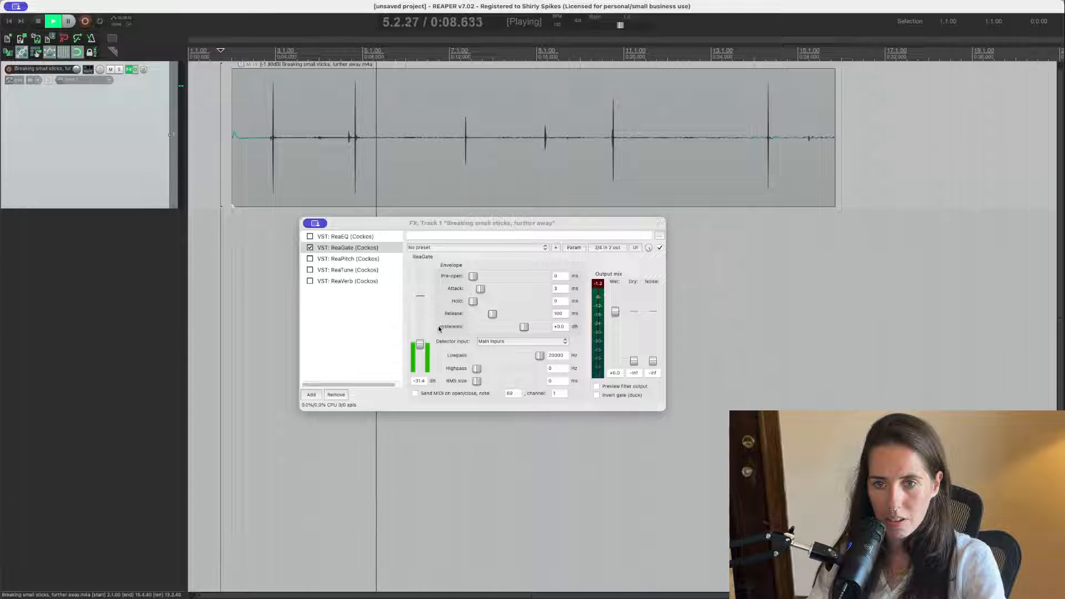
key(space)
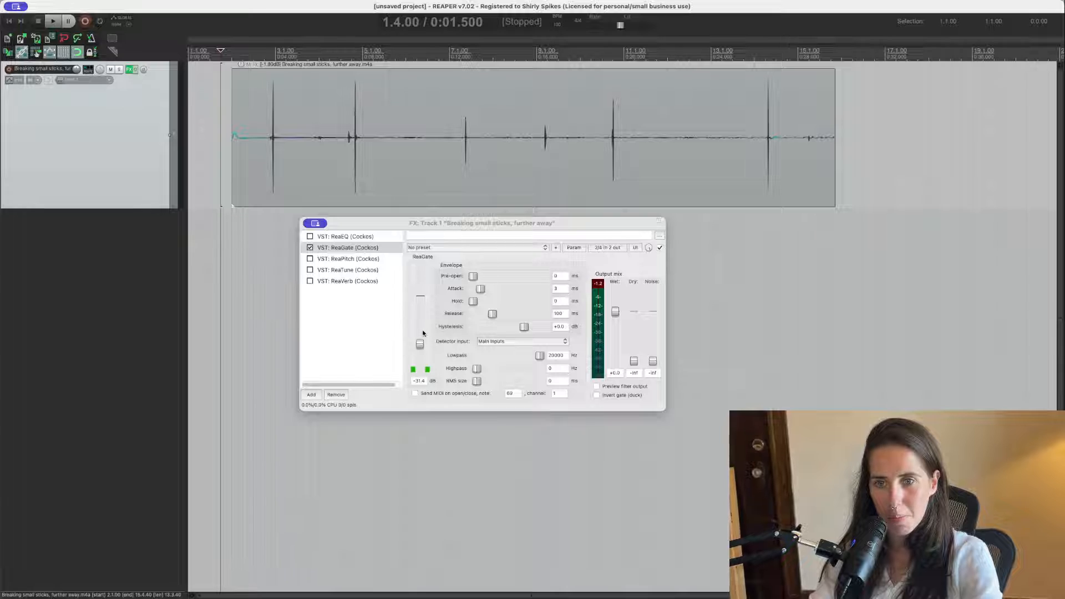
- Lower ReaGate's threshold to -34.7 dB and briefly play the recording from 0:01.500
drag(421, 344, 424, 347)
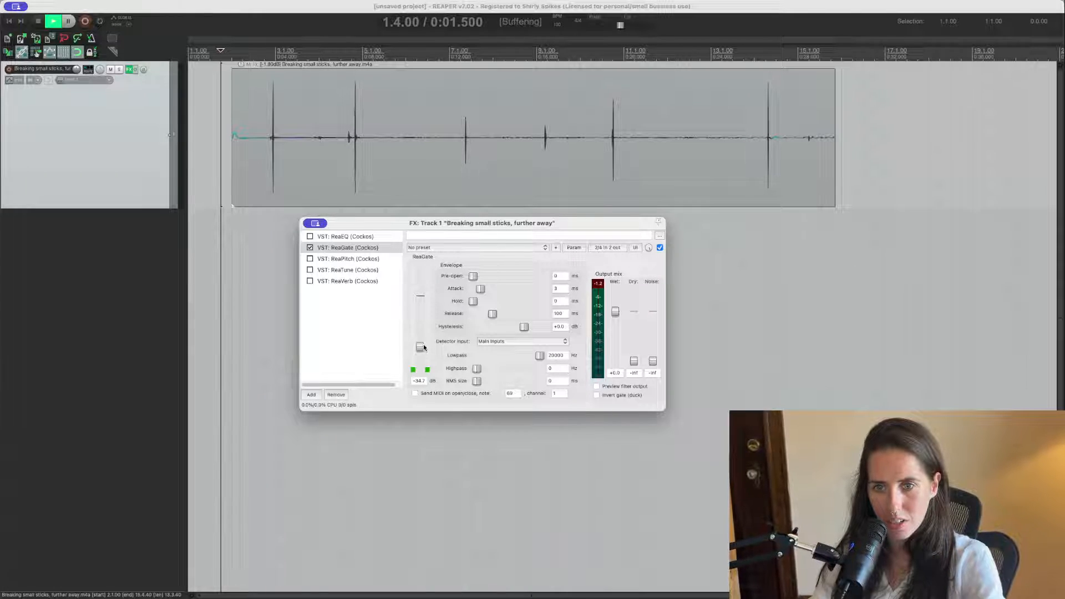
key(space)
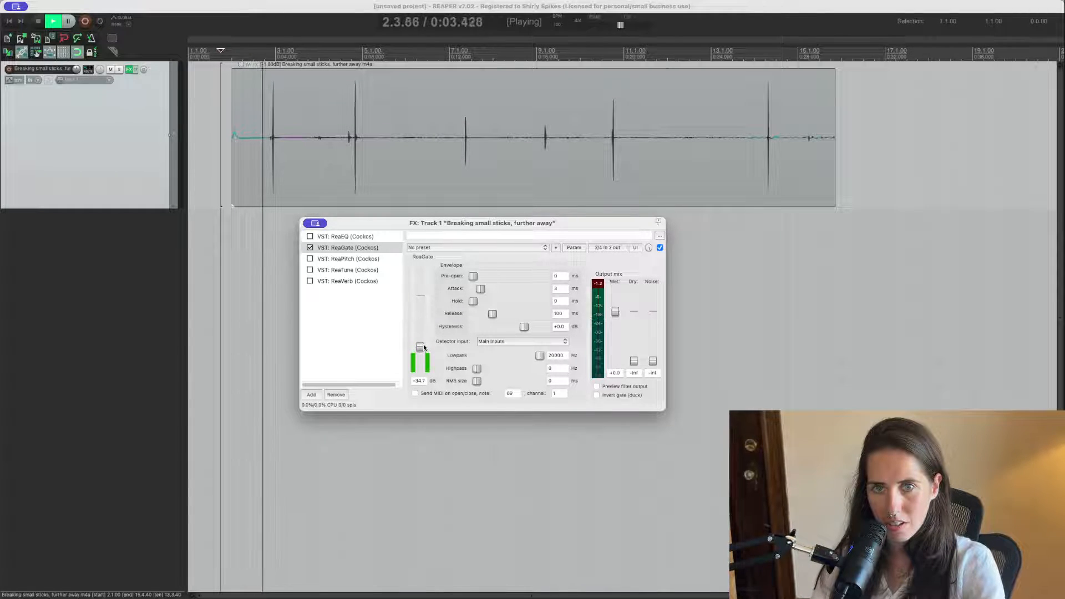
key(space)
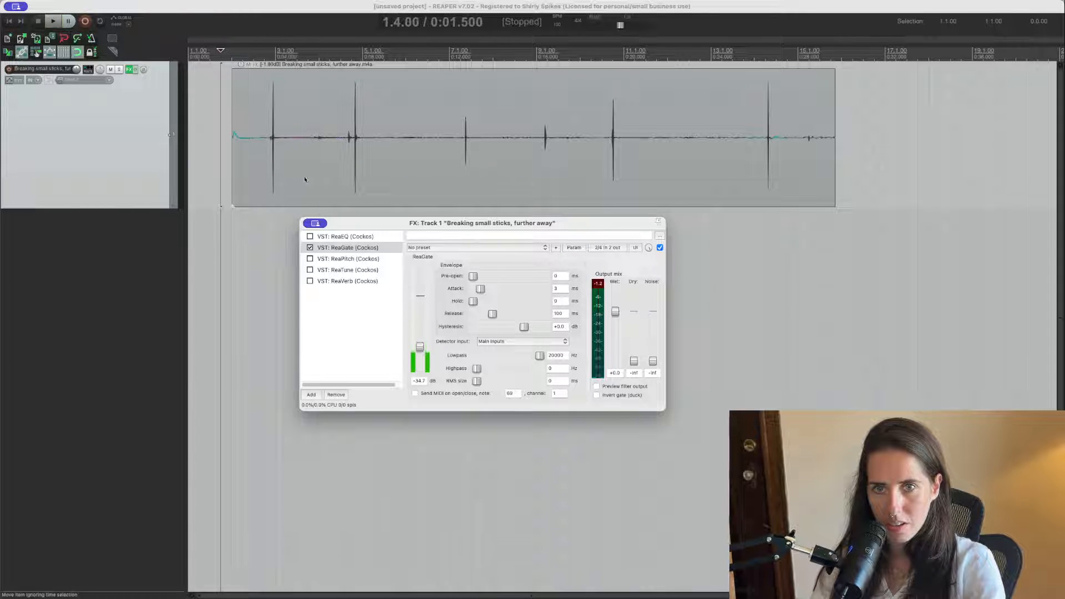
- Play the first stick snap repeatedly from 0:03.500 to hear how the gate treats it
click(265, 163)
key(space)
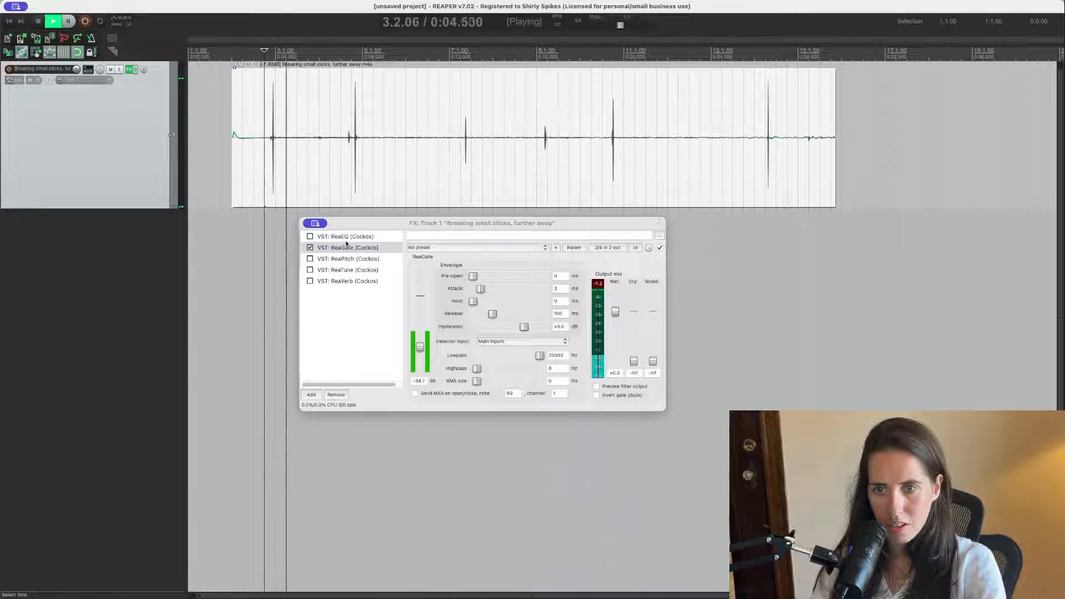
key(space)
key(space)
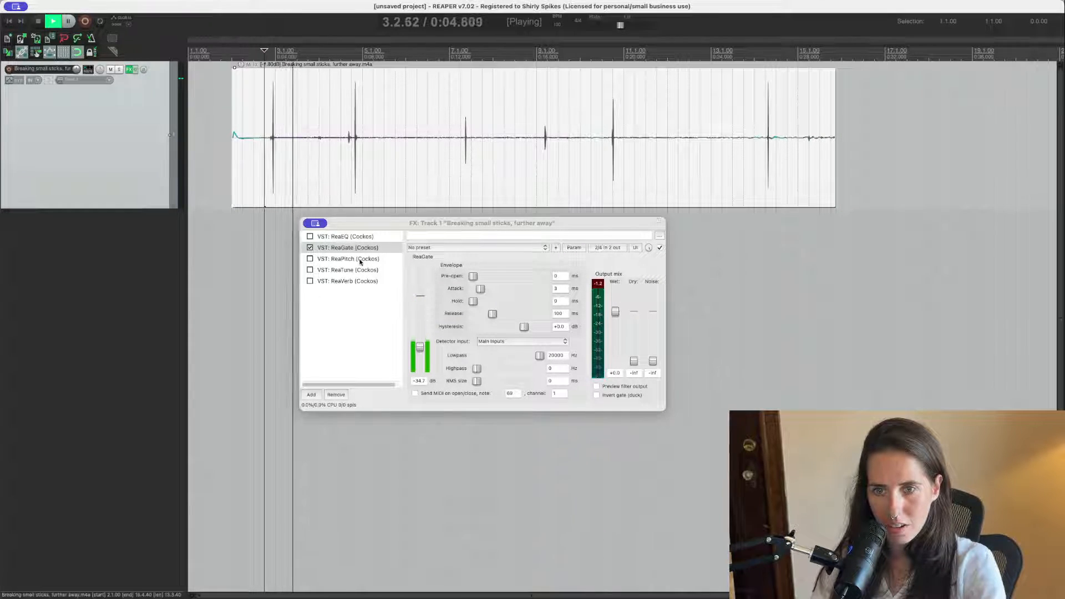
key(space)
key(space)
key(space)
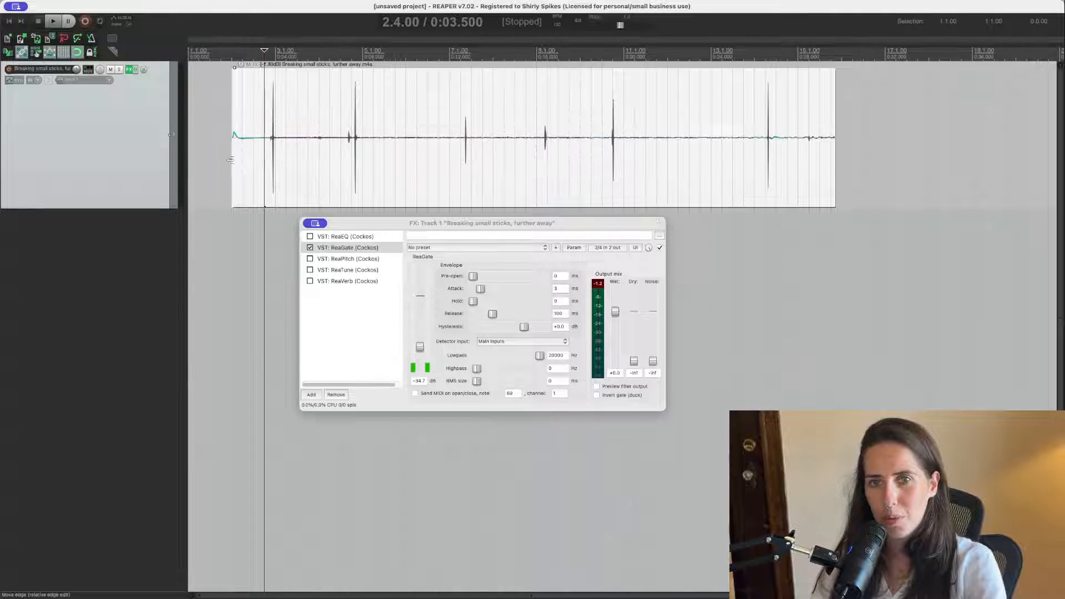
- Trim both ends of the recording to keep only a short section around the first stick snap, ending at about 0:05.3
drag(230, 159, 254, 160)
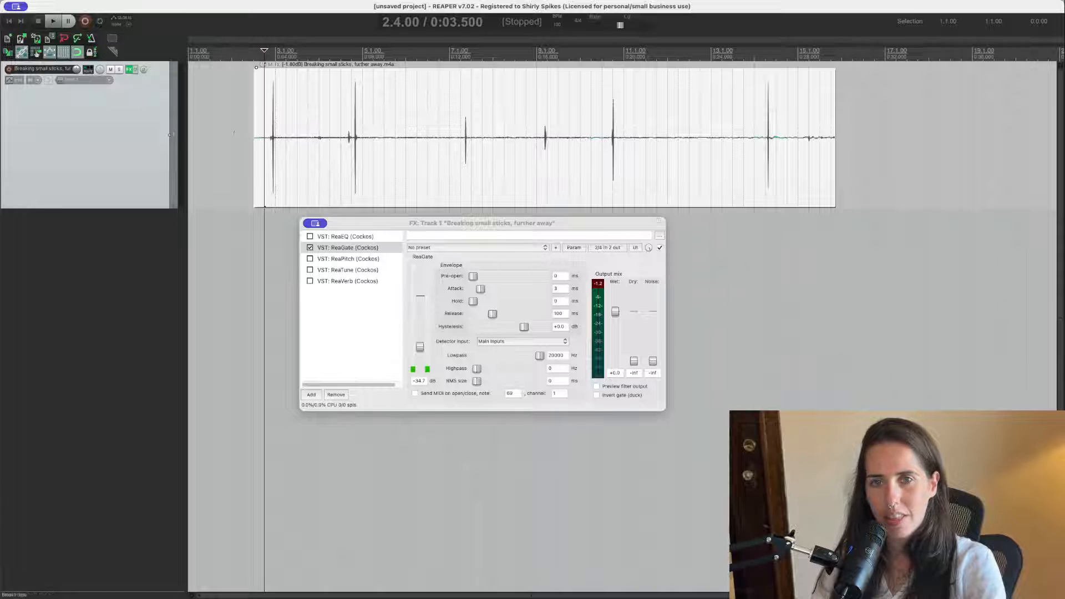
drag(829, 160, 294, 193)
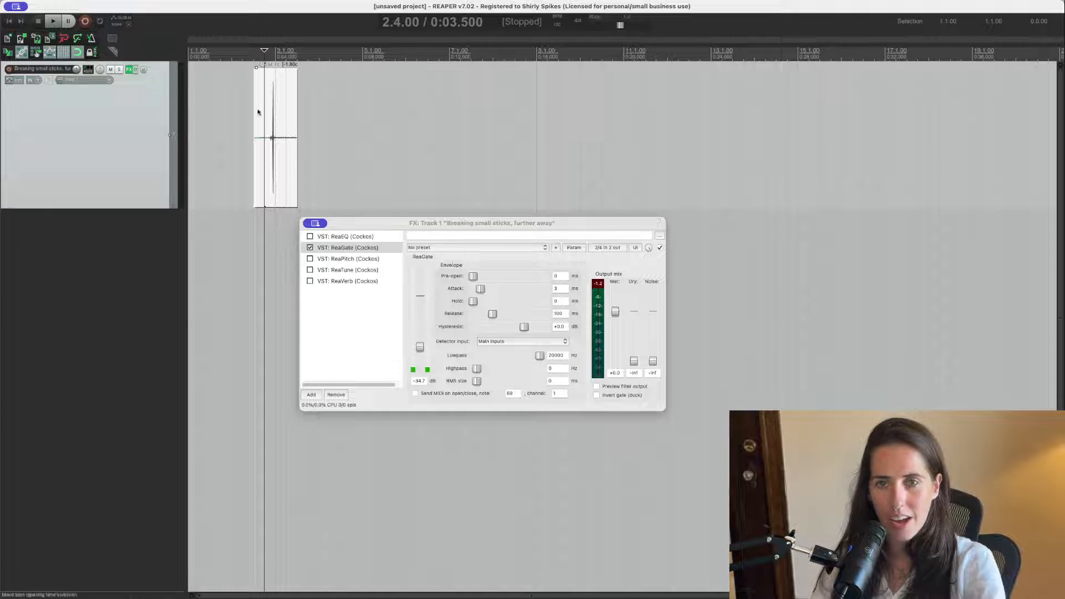
mouse_move(298, 126)
mouse_down()
mouse_move(342, 125)
mouse_move(292, 130)
mouse_move(303, 130)
mouse_up()
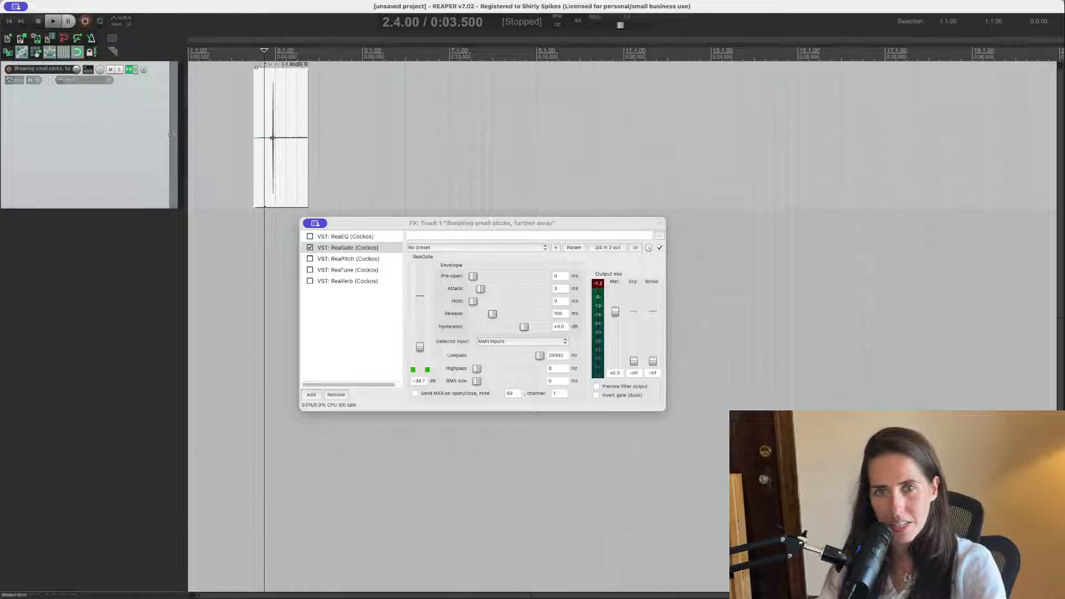
drag(313, 120, 313, 118)
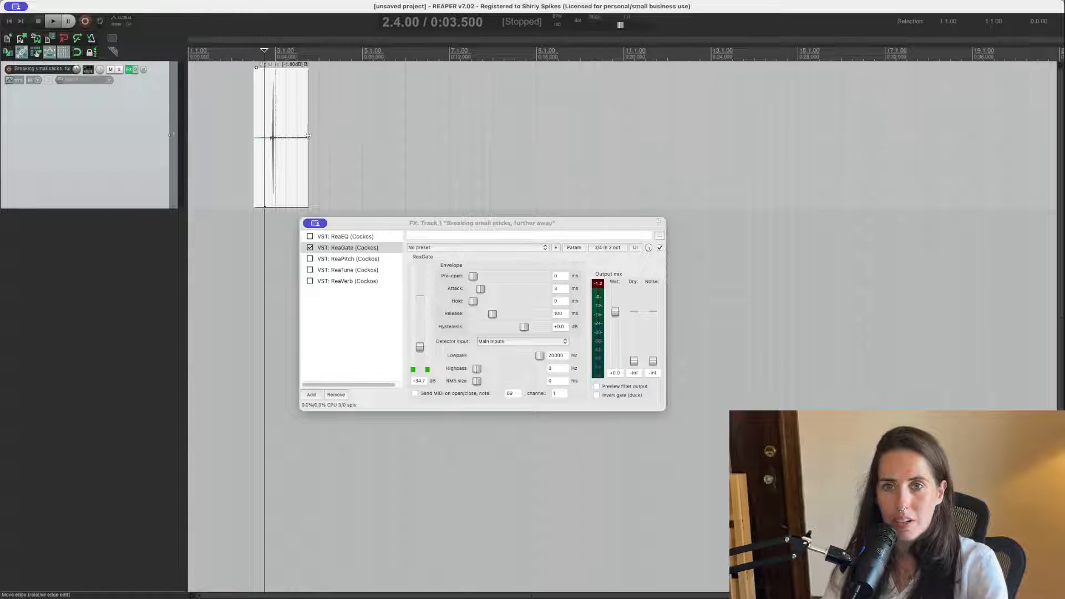
drag(308, 136, 258, 139)
- Play the trimmed snap, raise ReaGate's threshold to about -30 dB, and replay the snap to compare
key(space)
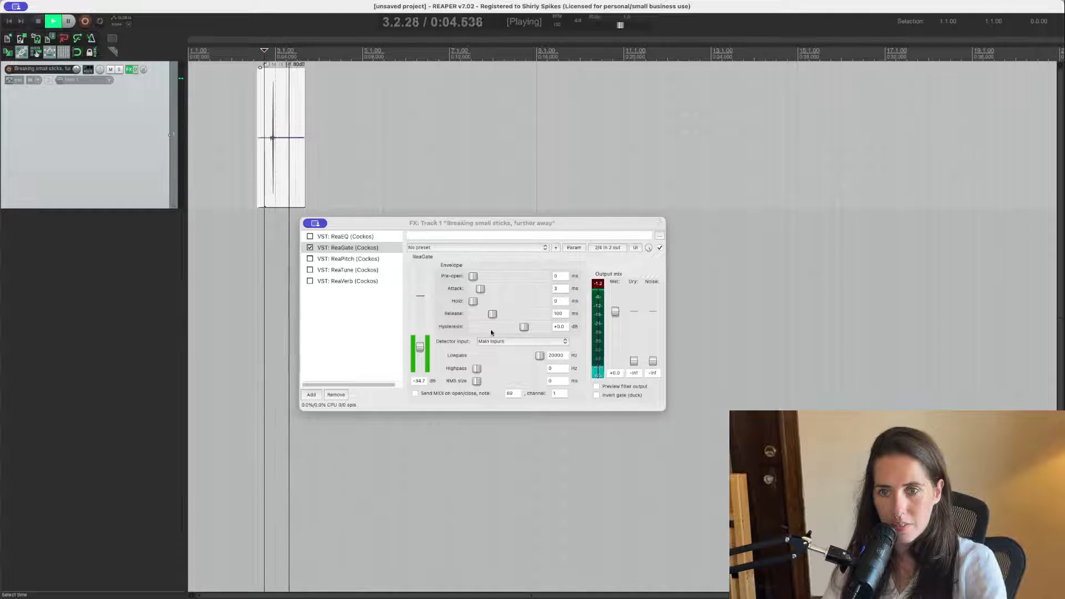
click(420, 347)
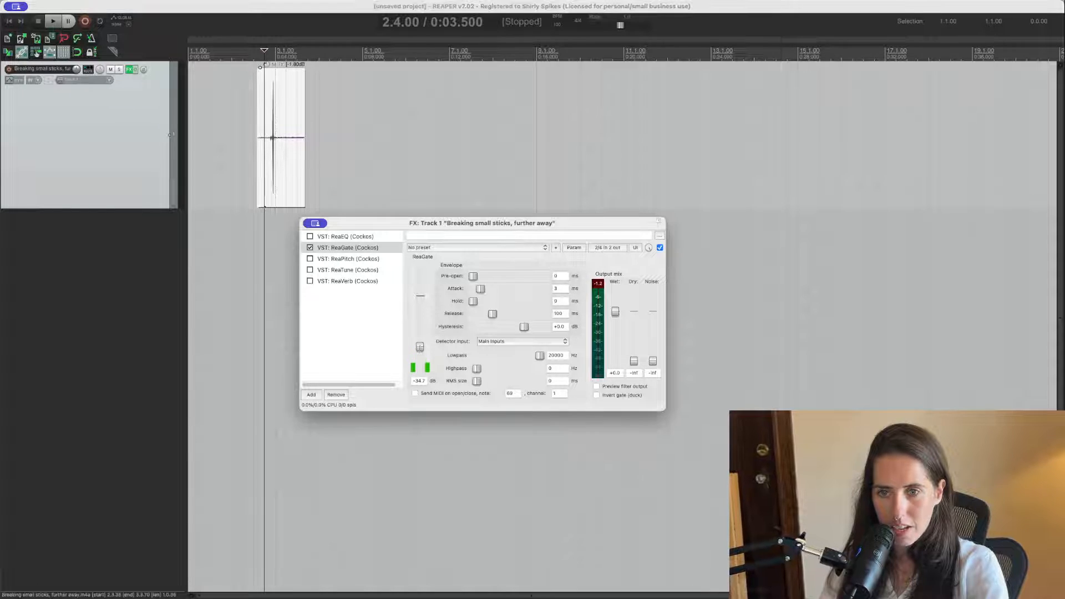
drag(420, 348, 420, 343)
key(space)
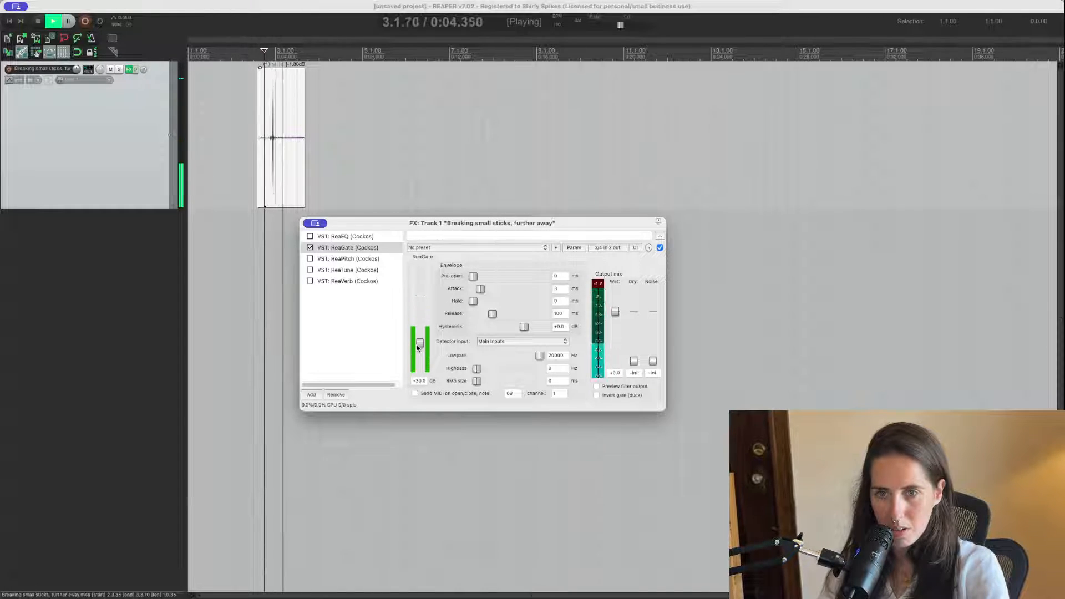
key(space)
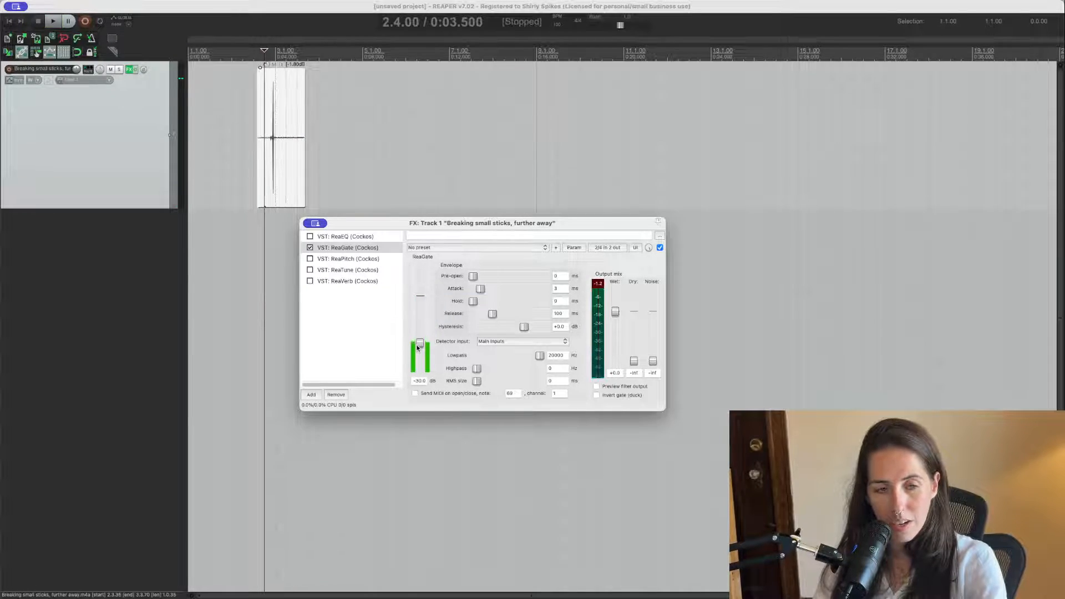
key(space)
key(space)
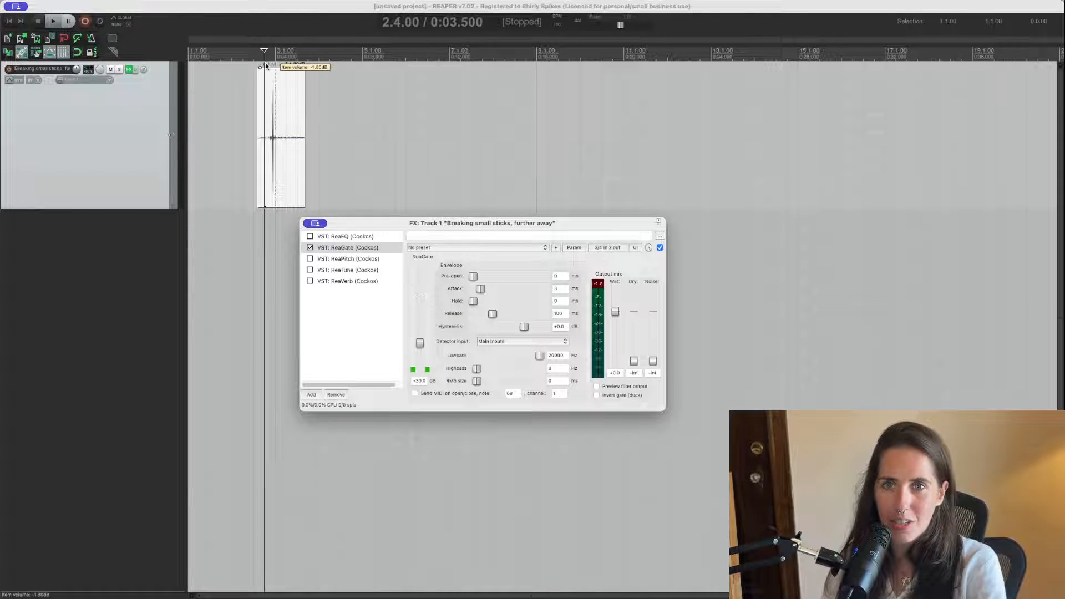
- Lower the trimmed item's volume to -3.00 dB and play it from 0:03.500
drag(266, 66, 345, 220)
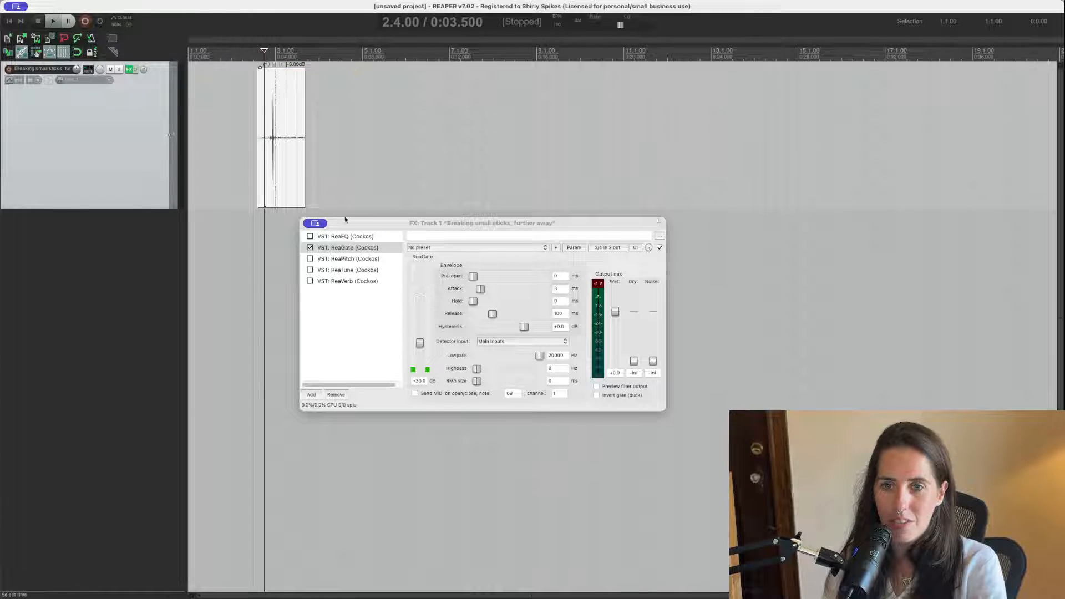
key(space)
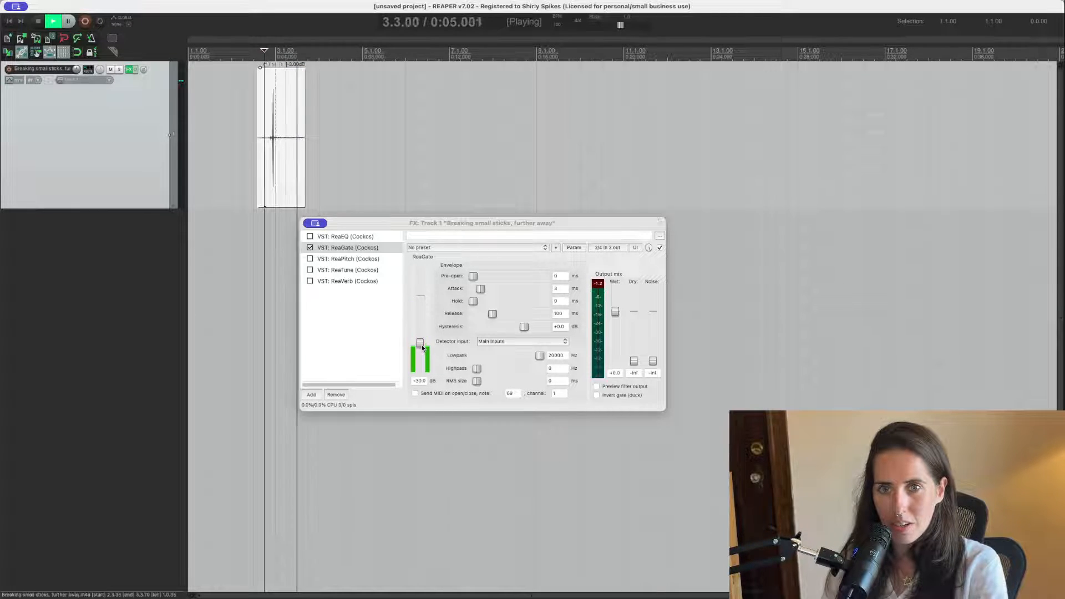
key(space)
- Lower ReaGate's threshold to -34.9 dB and replay the snap several times to check the gating
drag(418, 343, 420, 347)
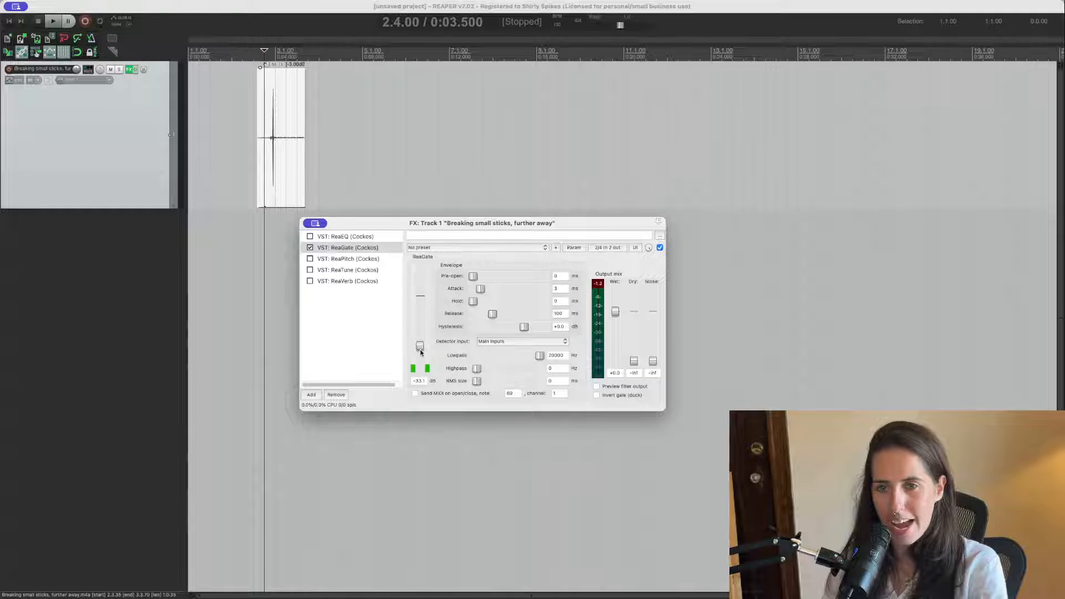
key(space)
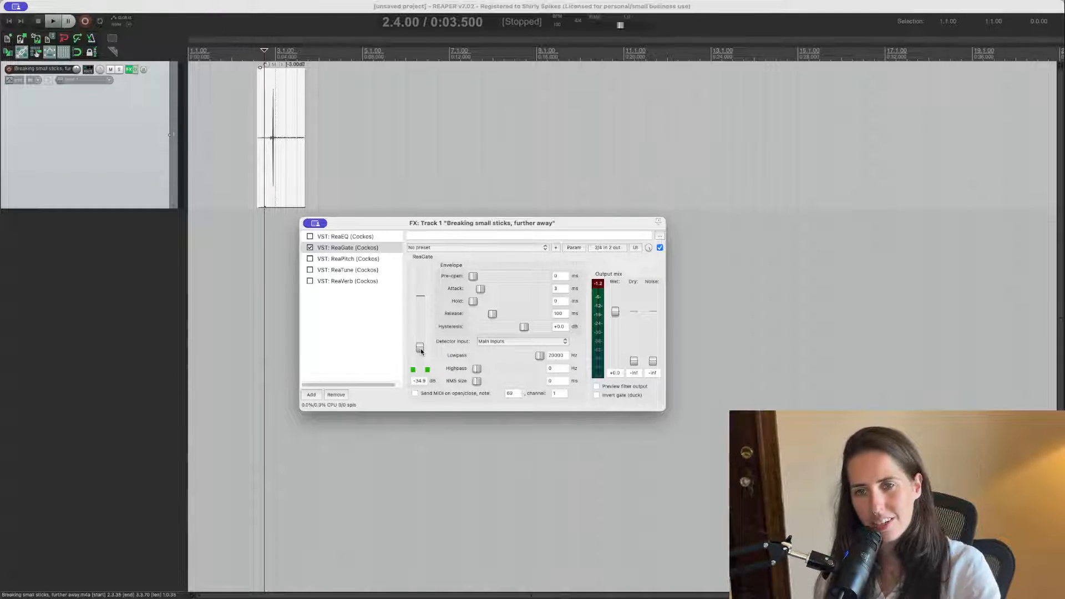
key(space)
key(space)
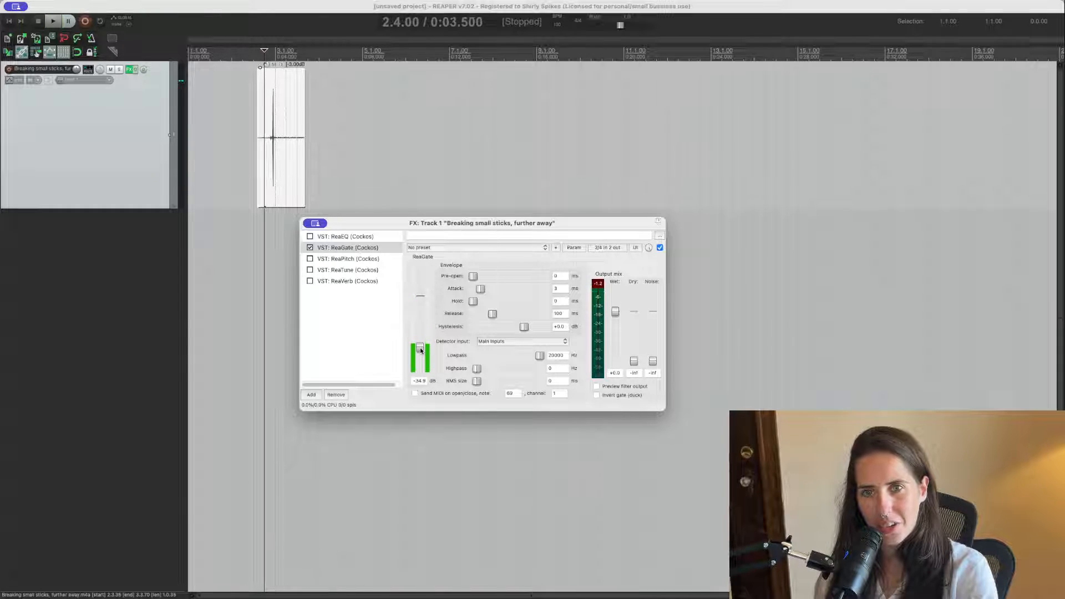
key(space)
key(space)
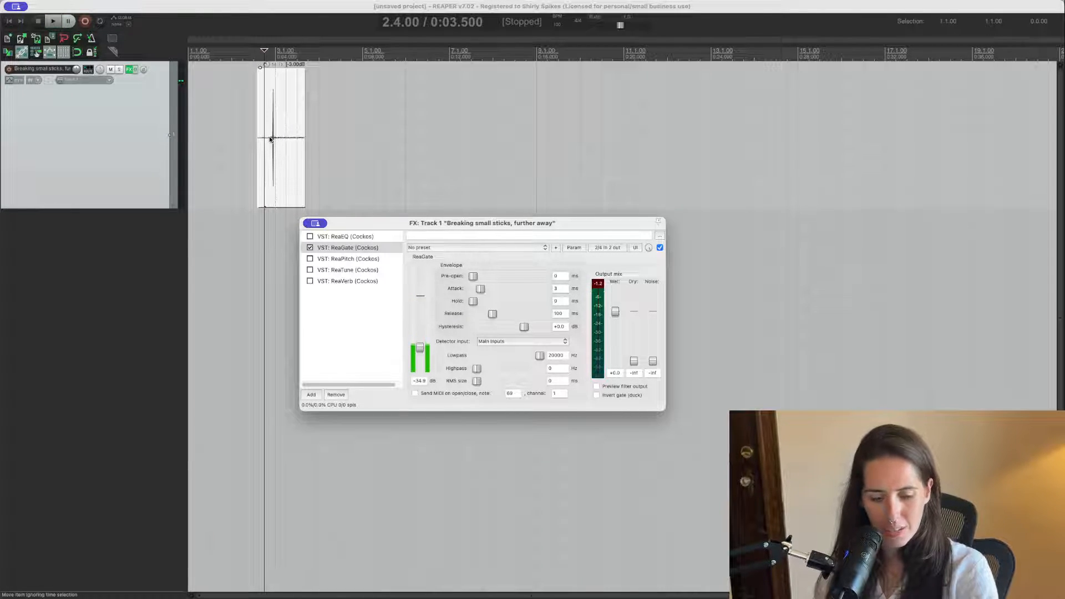
- Trim the start of the stick-snap item to the edit cursor at 0:03.500
scroll(272, 139, up, 5)
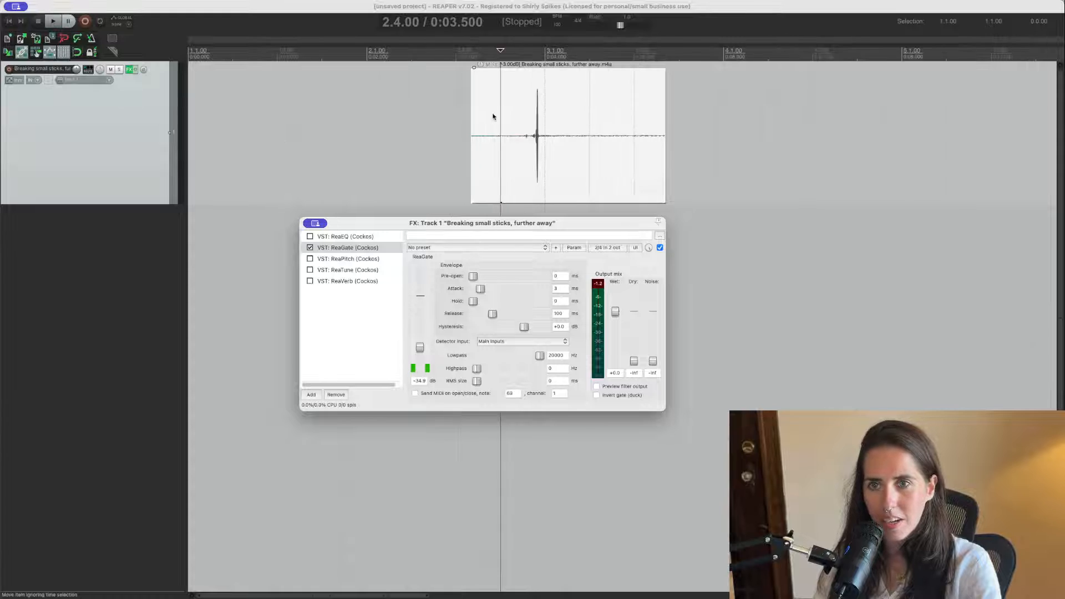
scroll(667, 169, up, 1)
scroll(622, 141, up, 2)
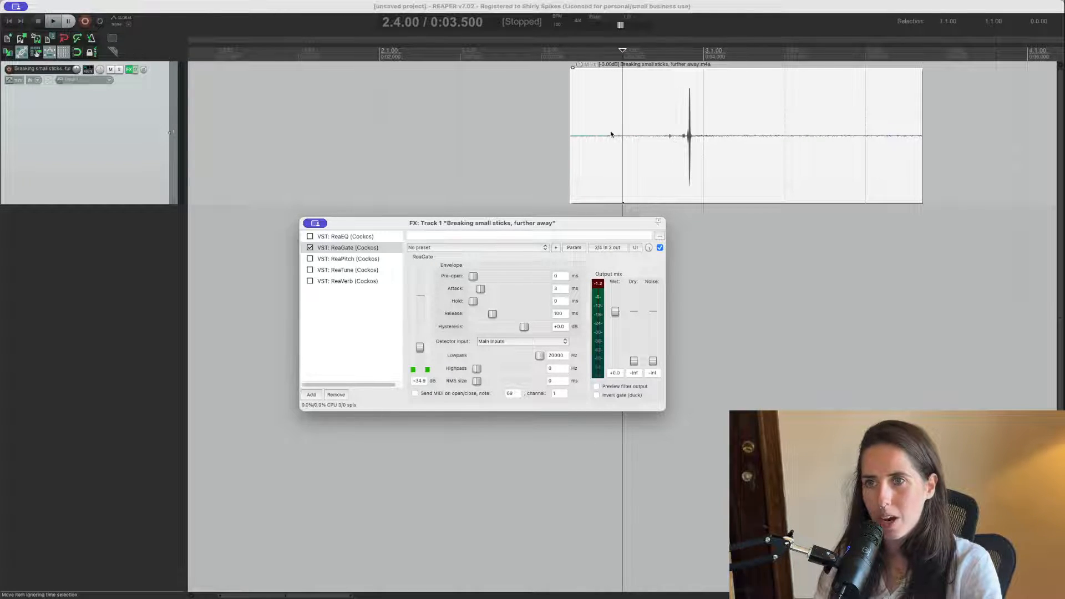
drag(575, 132, 622, 128)
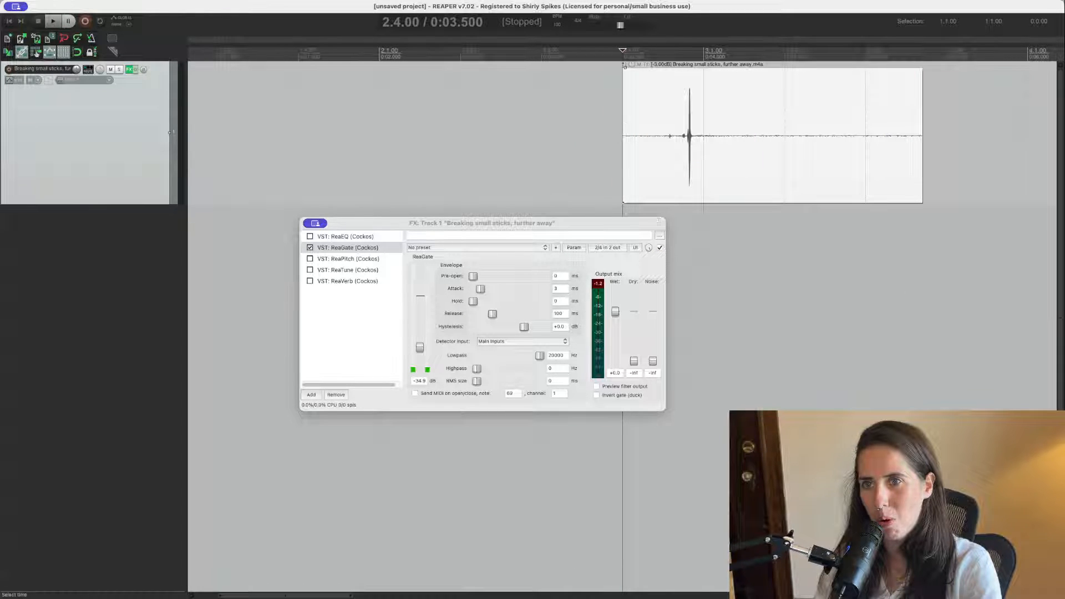
- Add a short fade-in at the item's start and a slightly longer fade-out at its end
drag(625, 74, 643, 74)
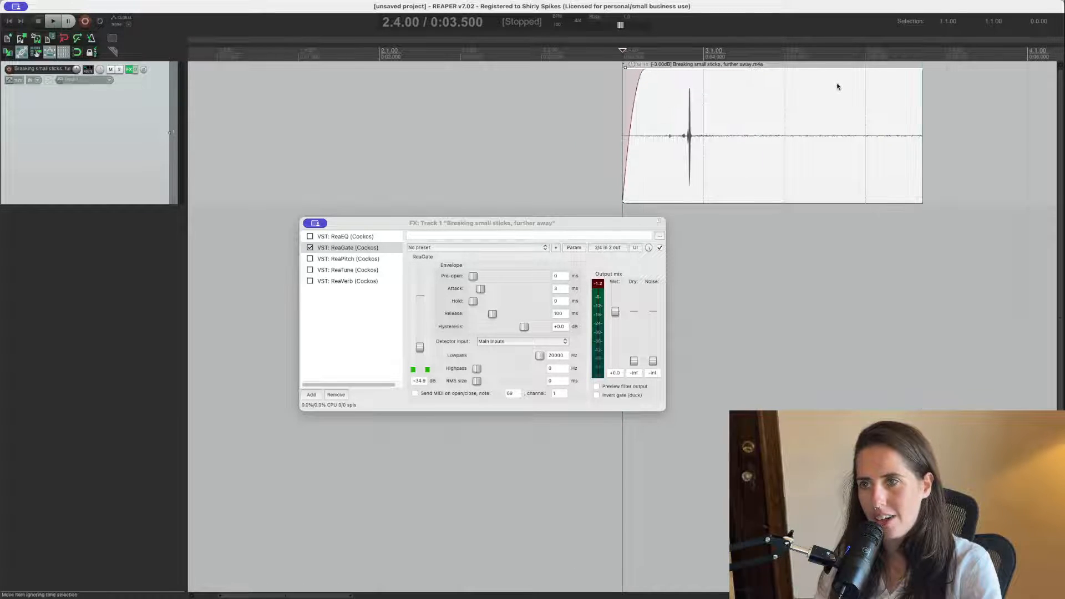
click(923, 73)
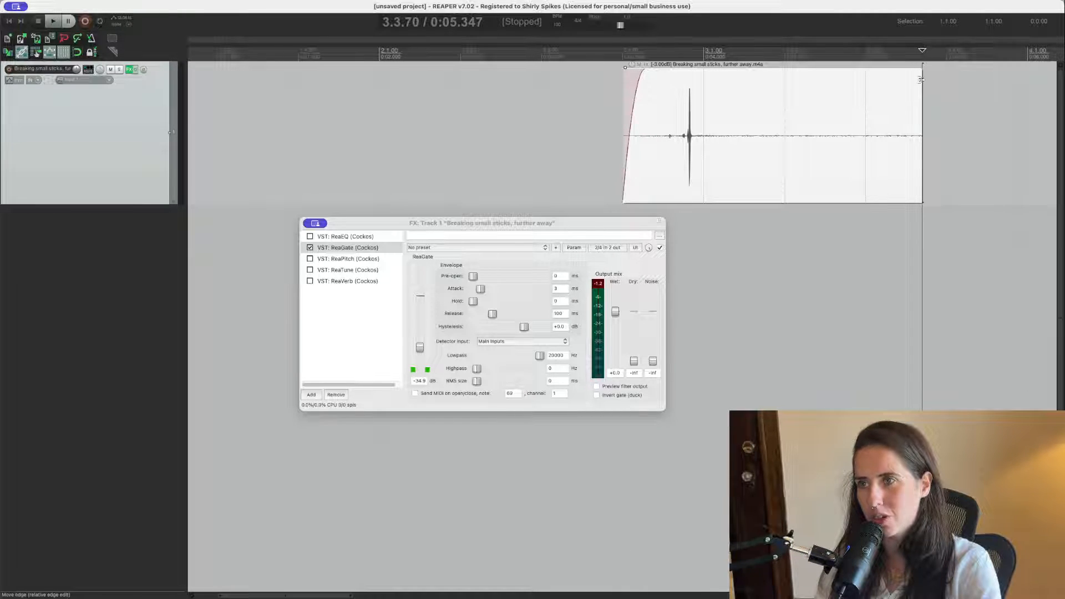
drag(922, 79, 887, 77)
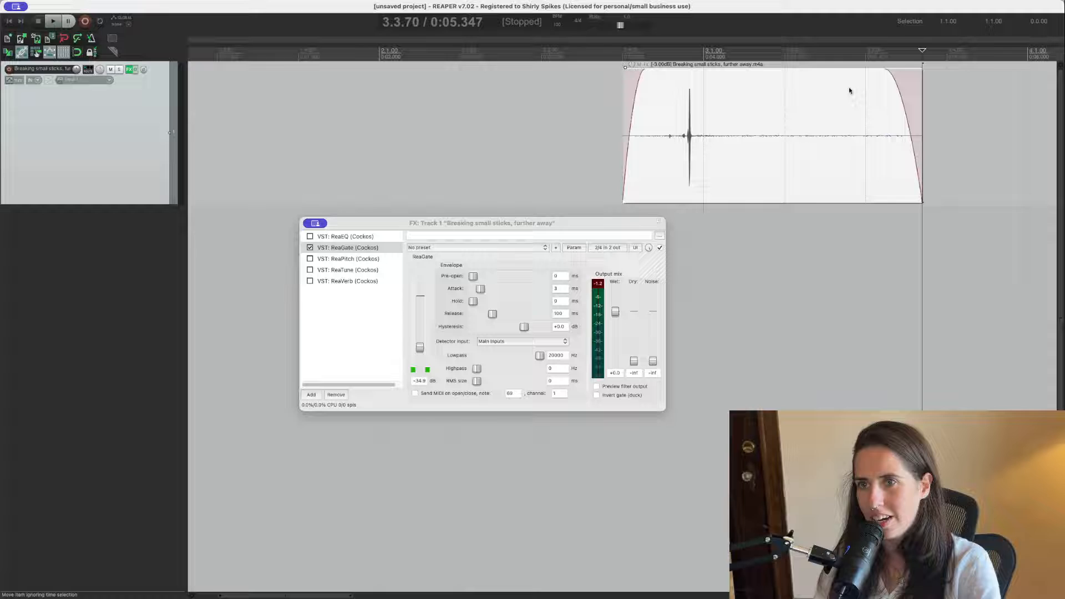
- Play the faded snap from 0:03.264, stop playback, and trim the item's start slightly closer to the snap
click(583, 105)
key(space)
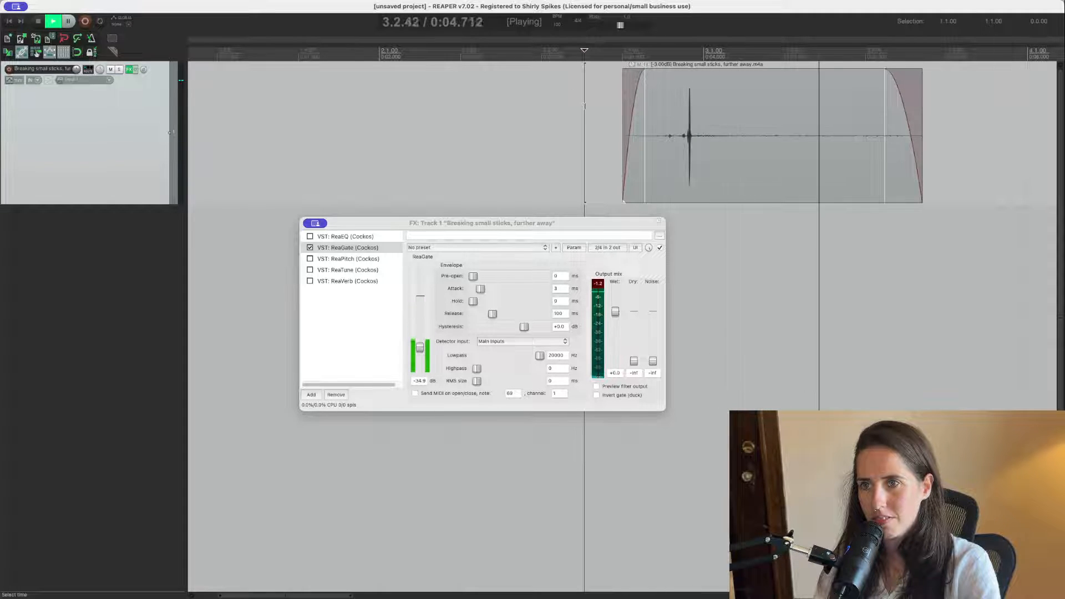
key(space)
drag(624, 83, 635, 88)
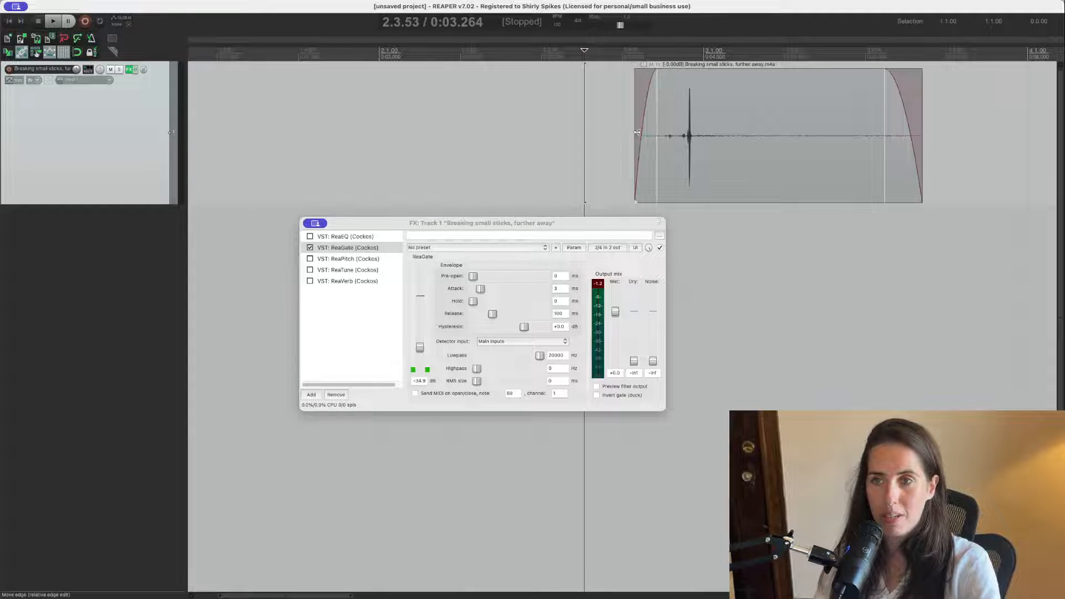
- Redo the item's short fade-in and trim its start closer to the snap
drag(635, 131, 621, 128)
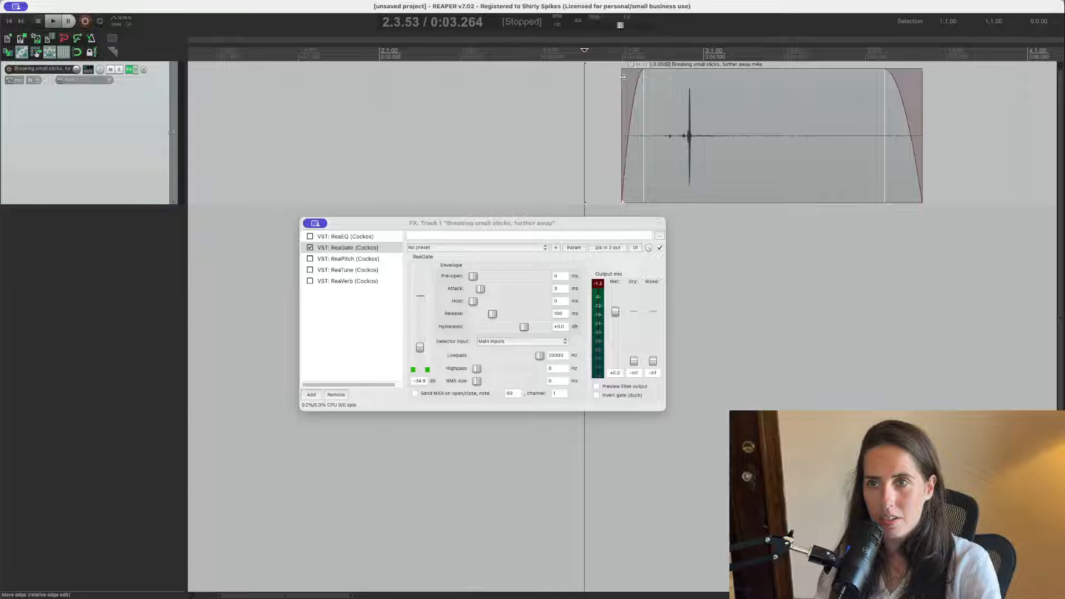
drag(642, 70, 615, 67)
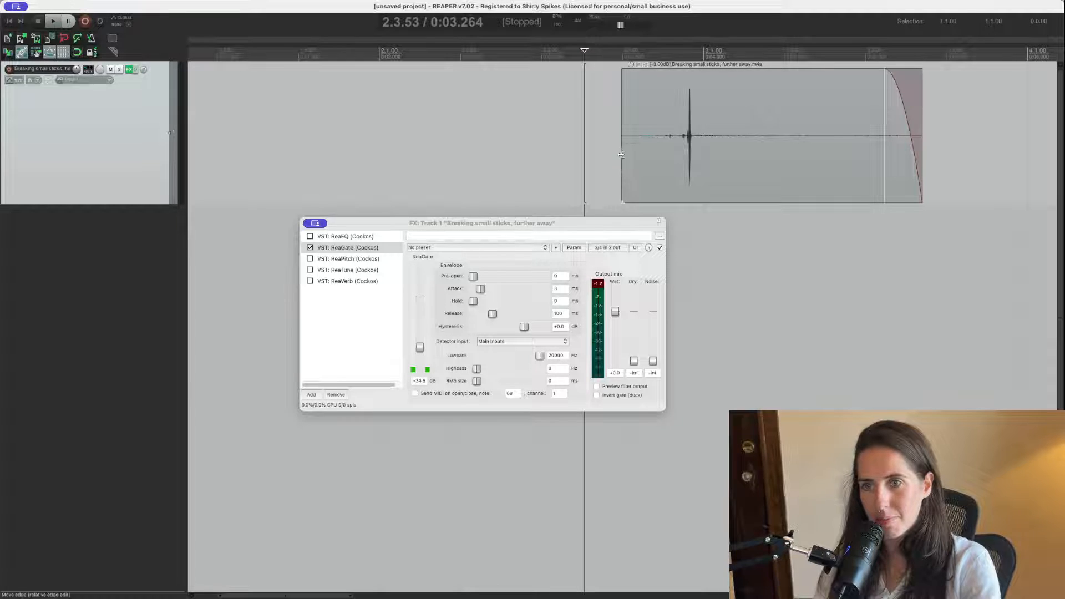
drag(620, 77, 642, 79)
drag(625, 134, 642, 134)
- Play the snap, move the item back to start just after 2.1.00, and set the edit cursor to 0:01.949
click(633, 134)
key(space)
key(space)
key(space)
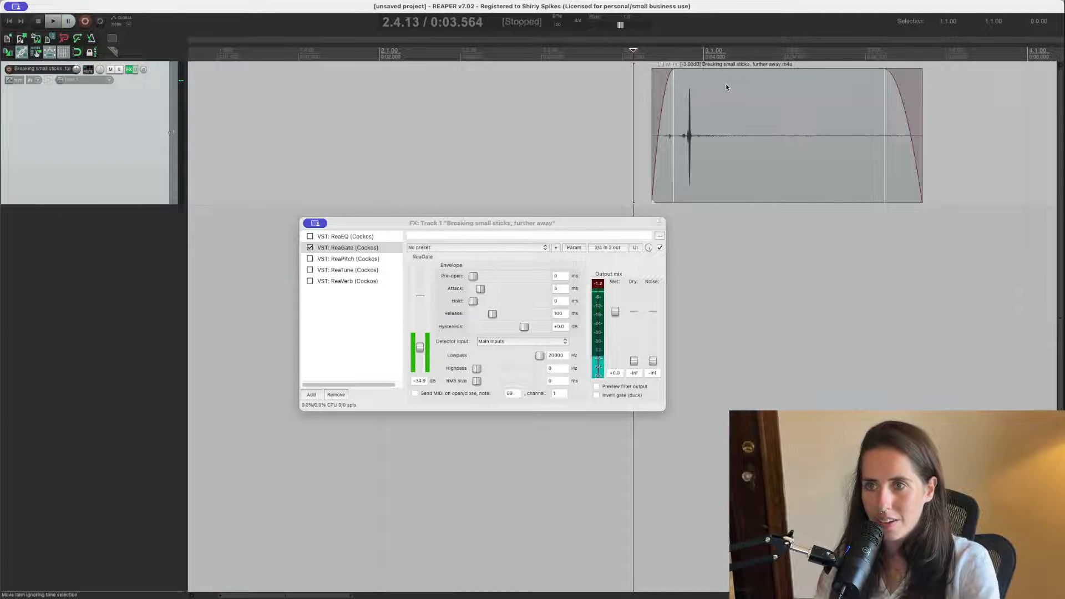
drag(693, 93, 462, 90)
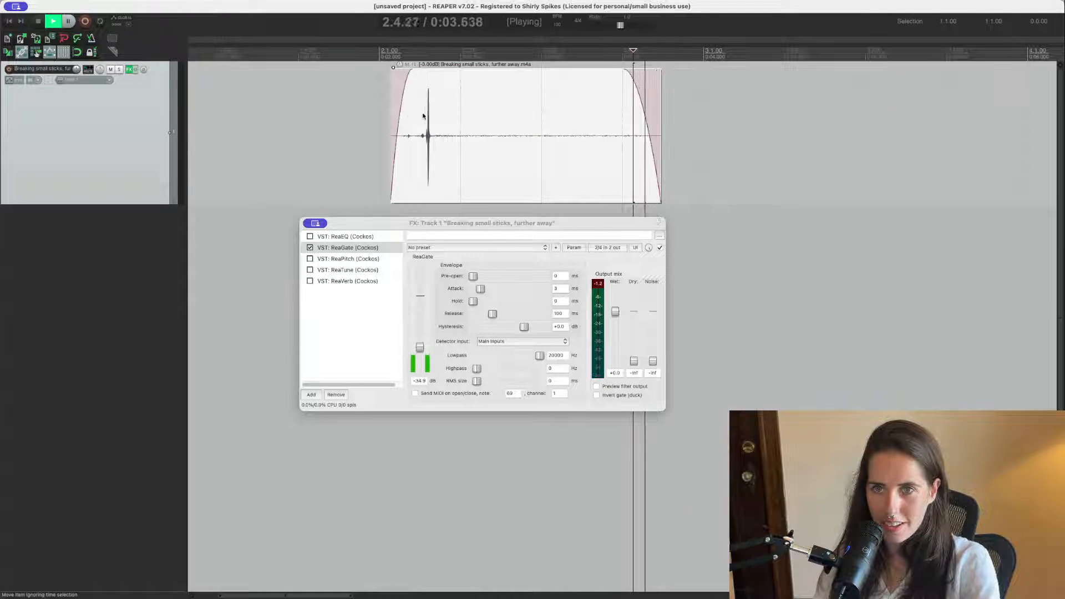
click(372, 186)
key(space)
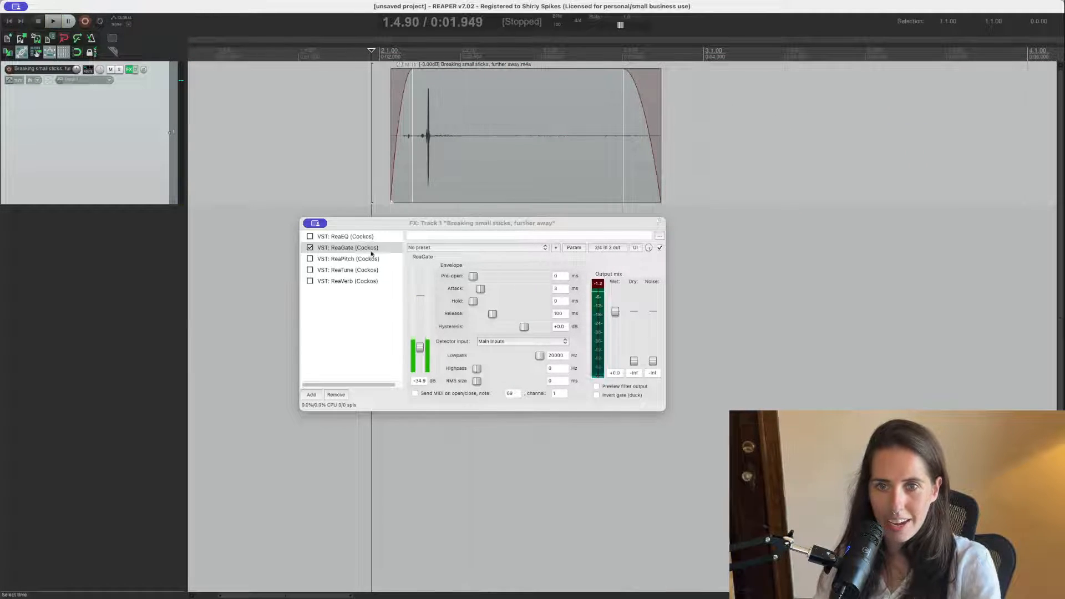
- Enable ReaPitch in the track's effects chain and play the snap with it active
click(356, 259)
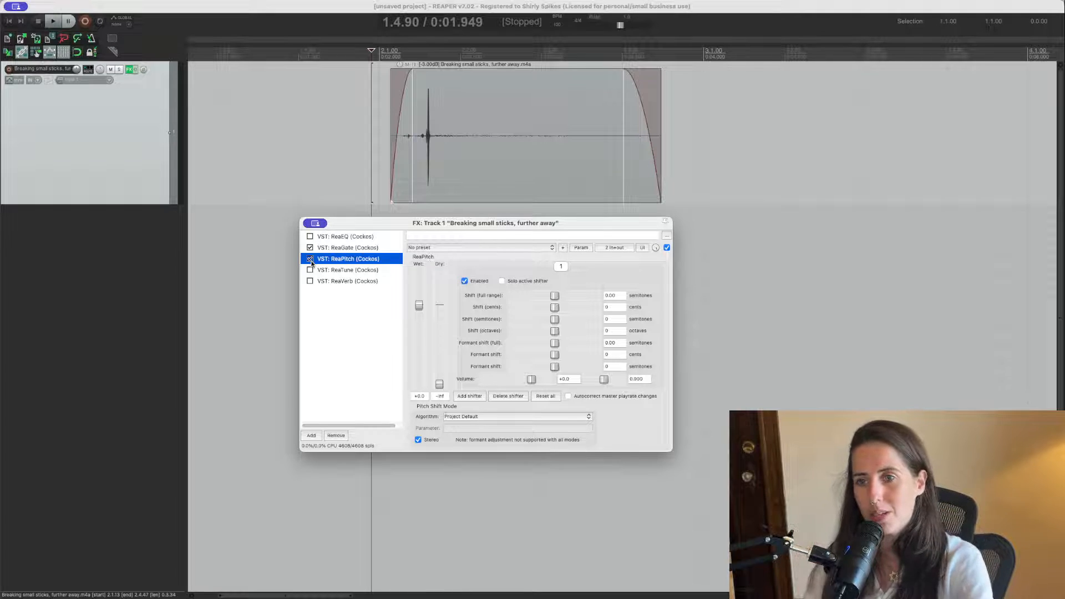
key(space)
key(space)
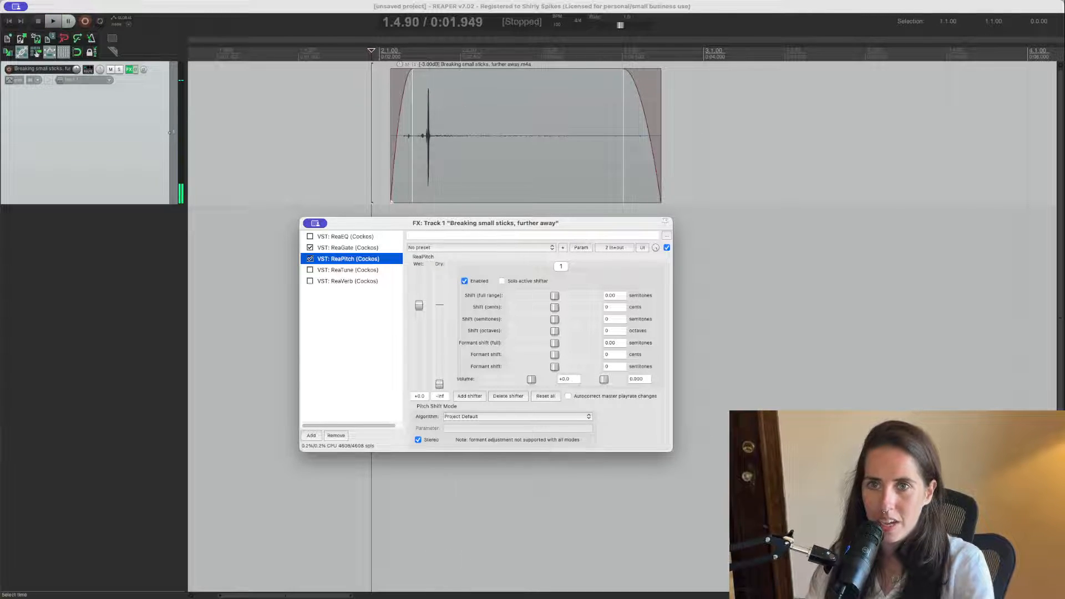
- Turn on repeat and loop playback over a time selection from 2.1.08 to 2.2.95 around the snap
drag(383, 131, 670, 112)
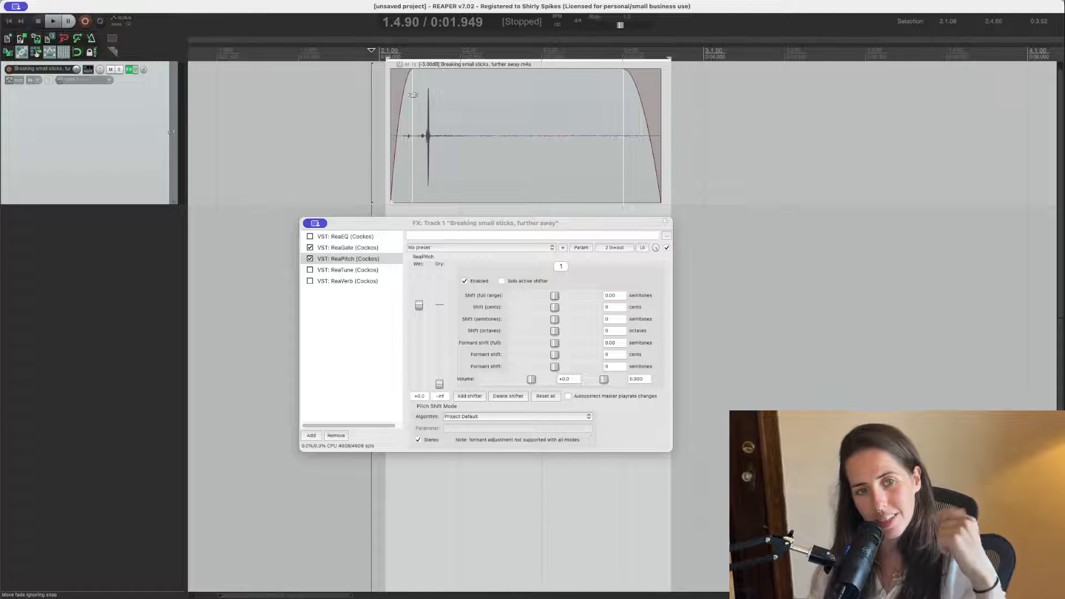
click(101, 25)
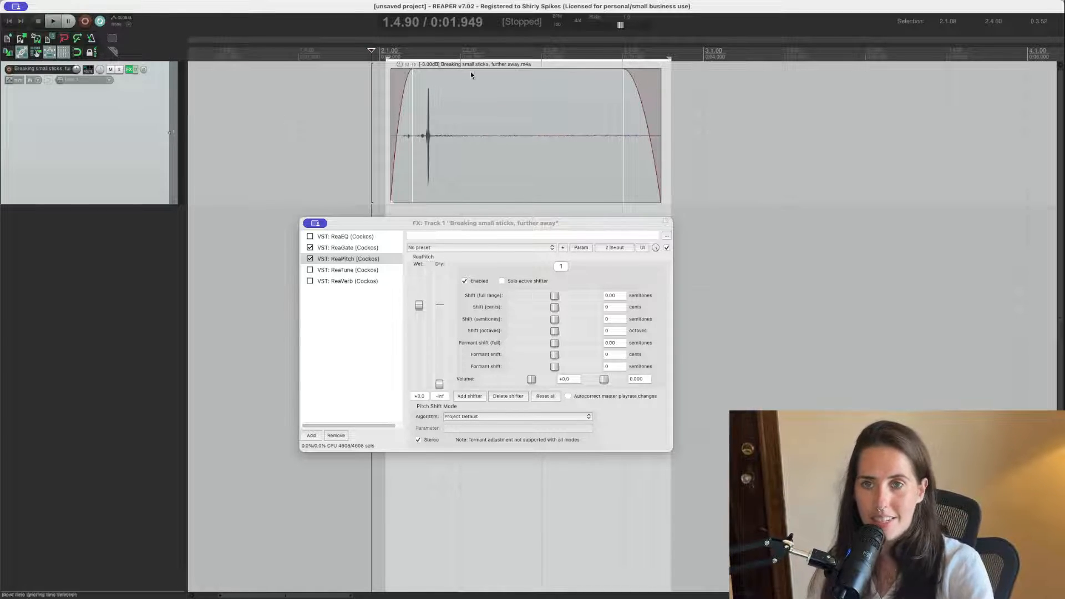
key(space)
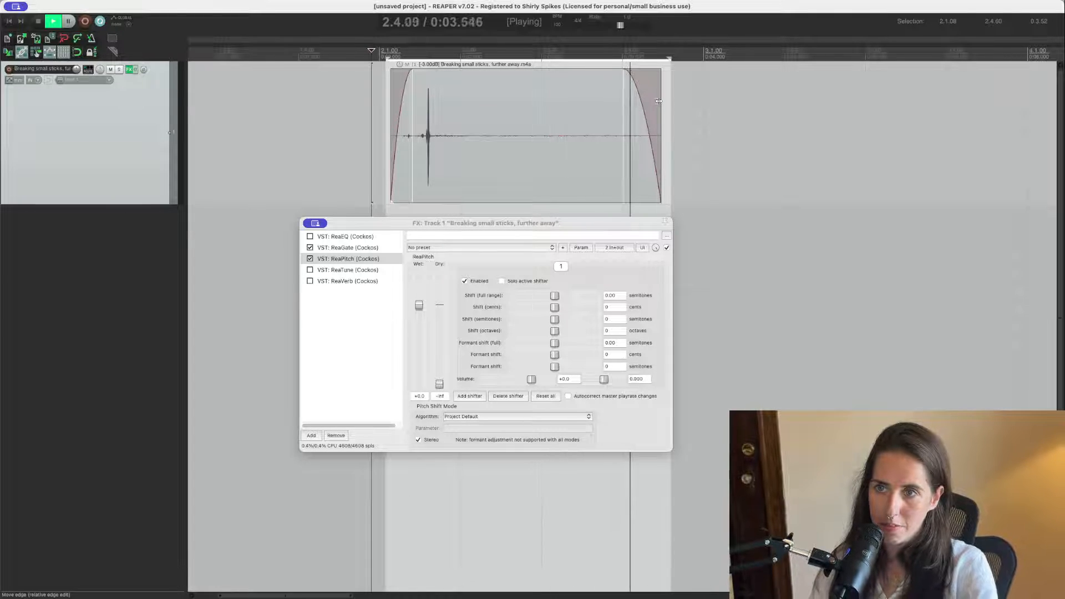
drag(668, 58, 536, 58)
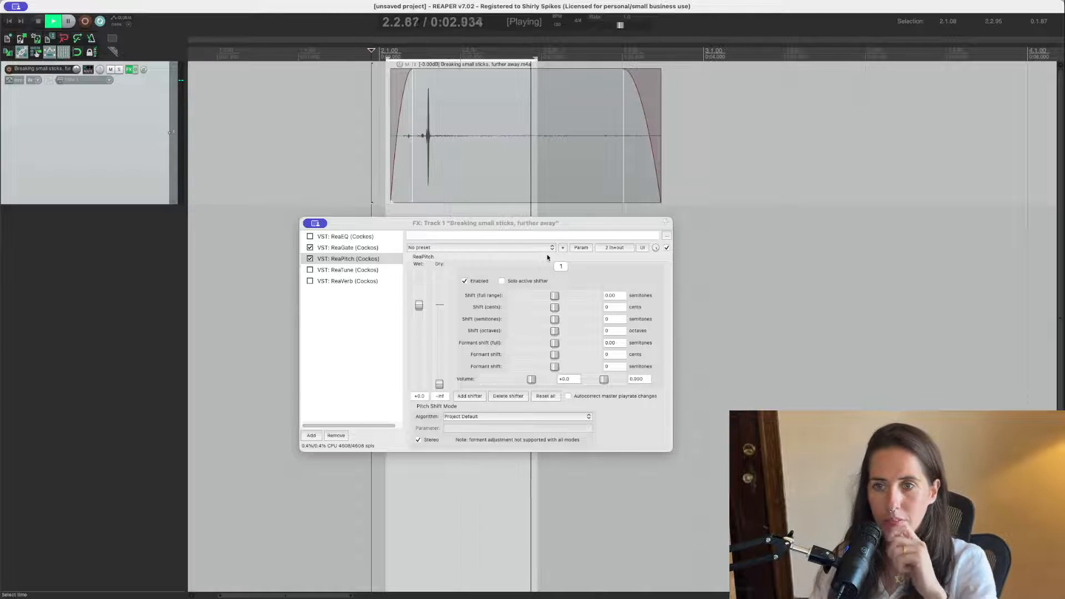
- Lower ReaPitch's full-range shift to about -11.7 semitones and replay the looped snap
drag(555, 295, 532, 300)
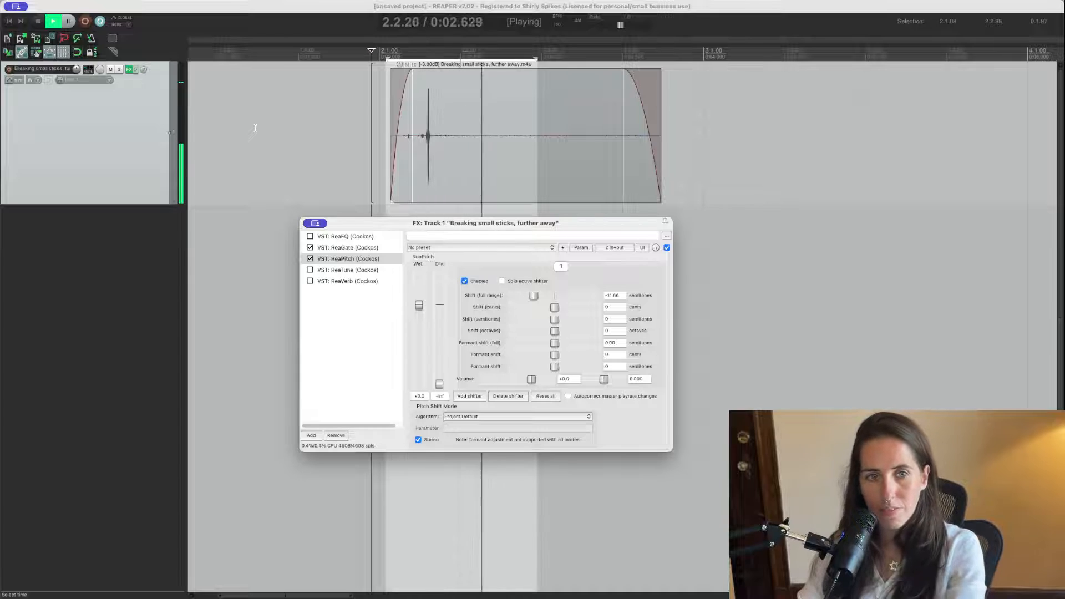
key(space)
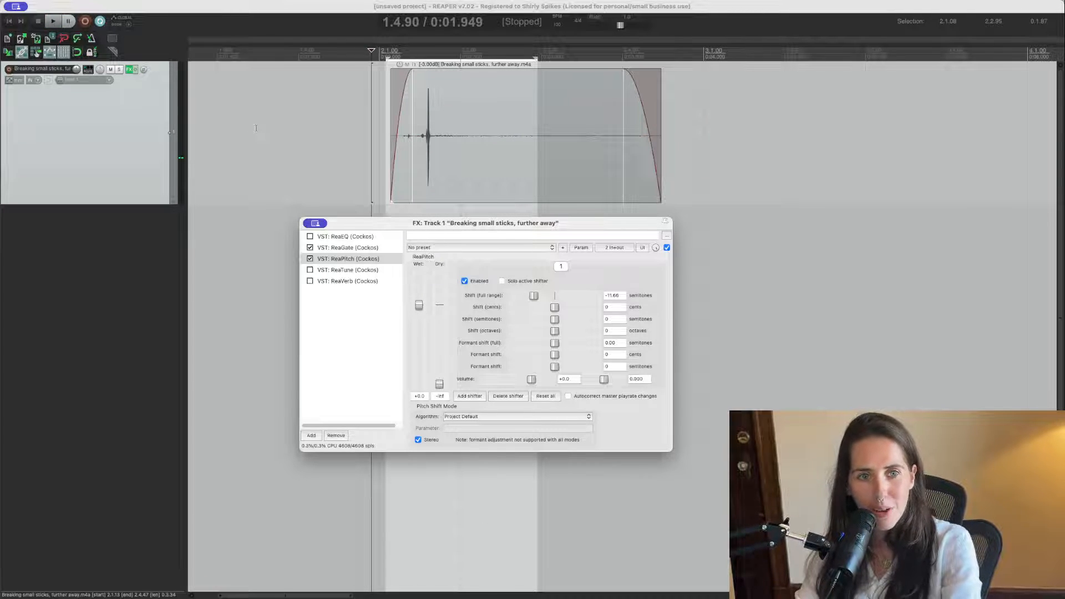
key(space)
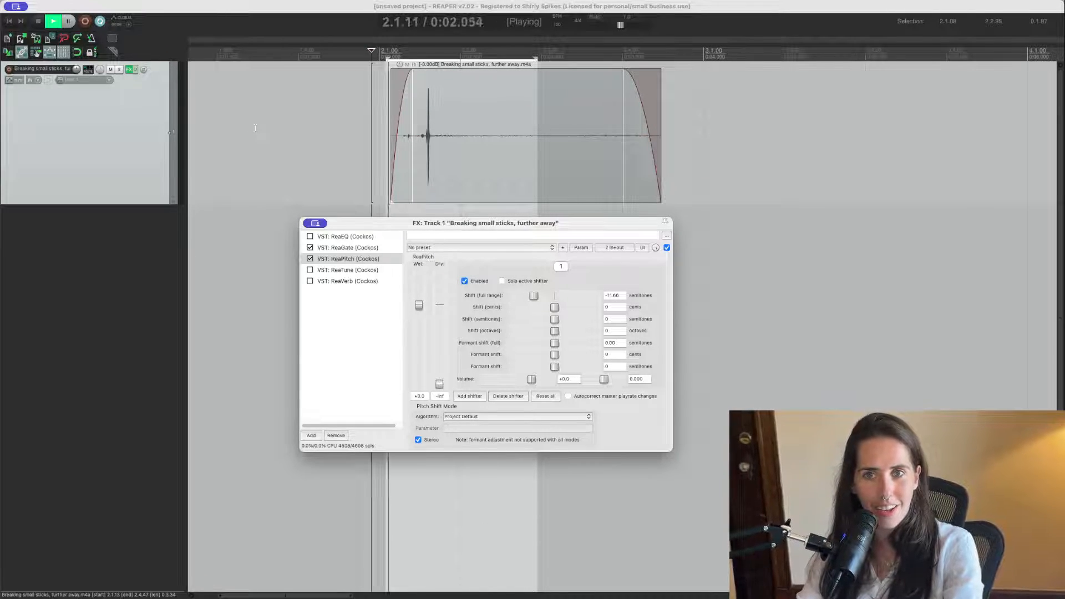
key(space)
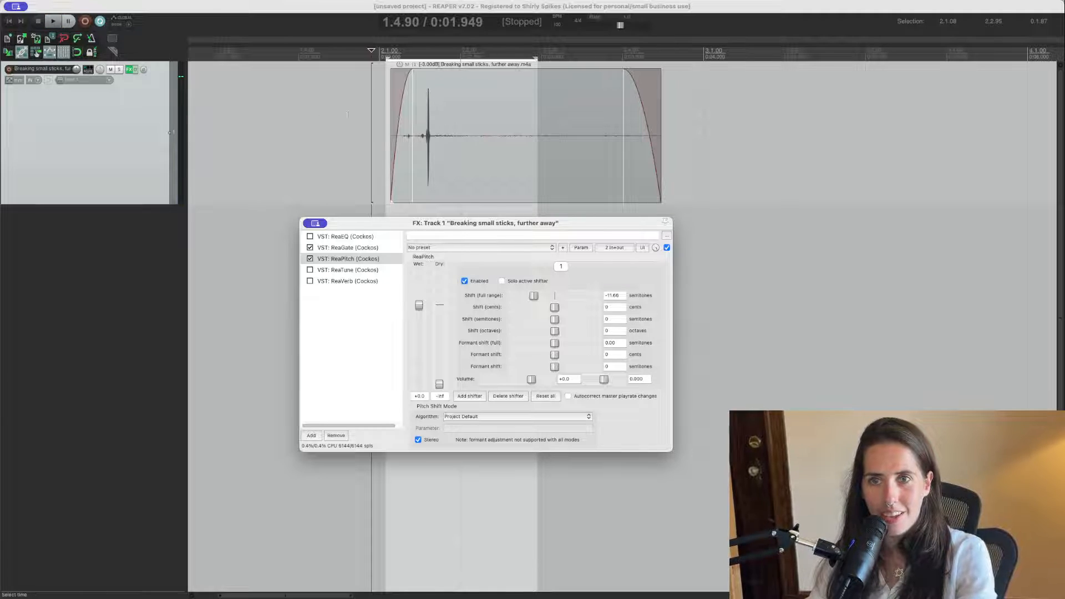
- Set ReaPitch's full-range shift to about -13.3 semitones and replay the snap from 0:01.803
click(348, 117)
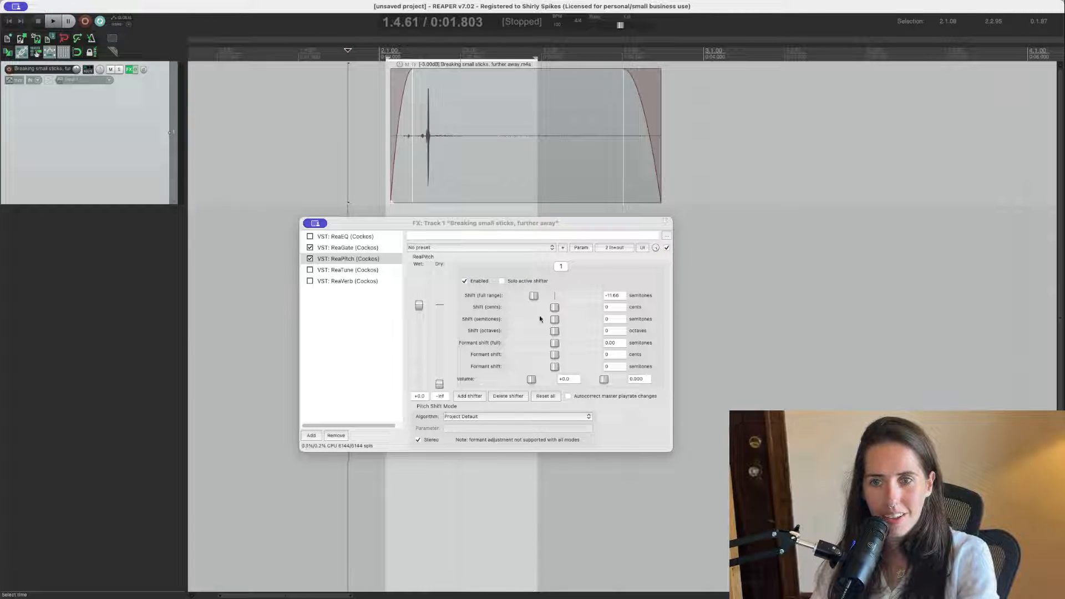
drag(534, 296, 537, 297)
key(space)
key(space)
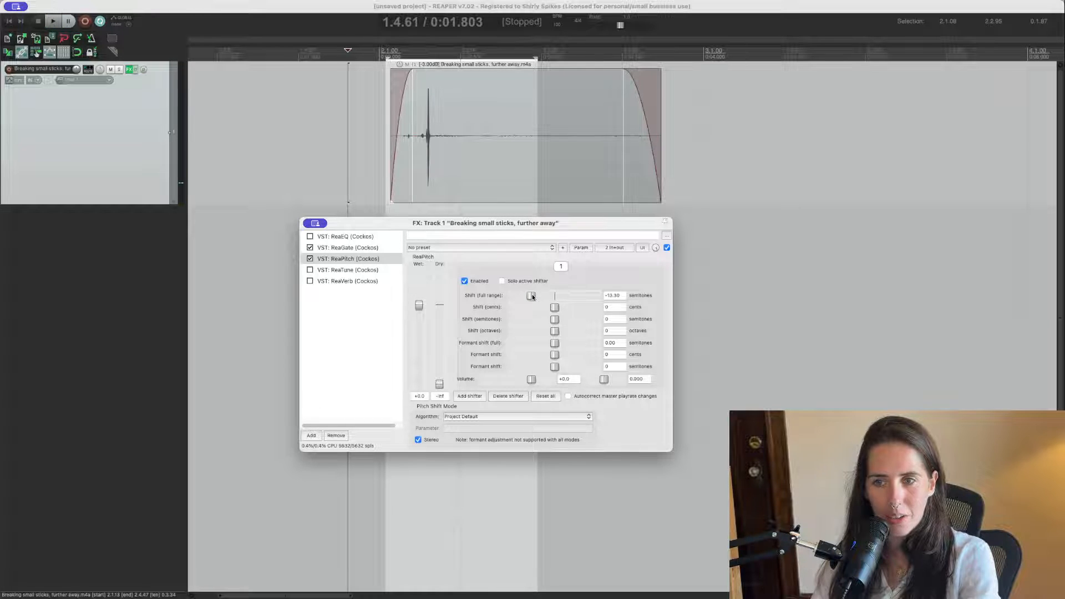
key(space)
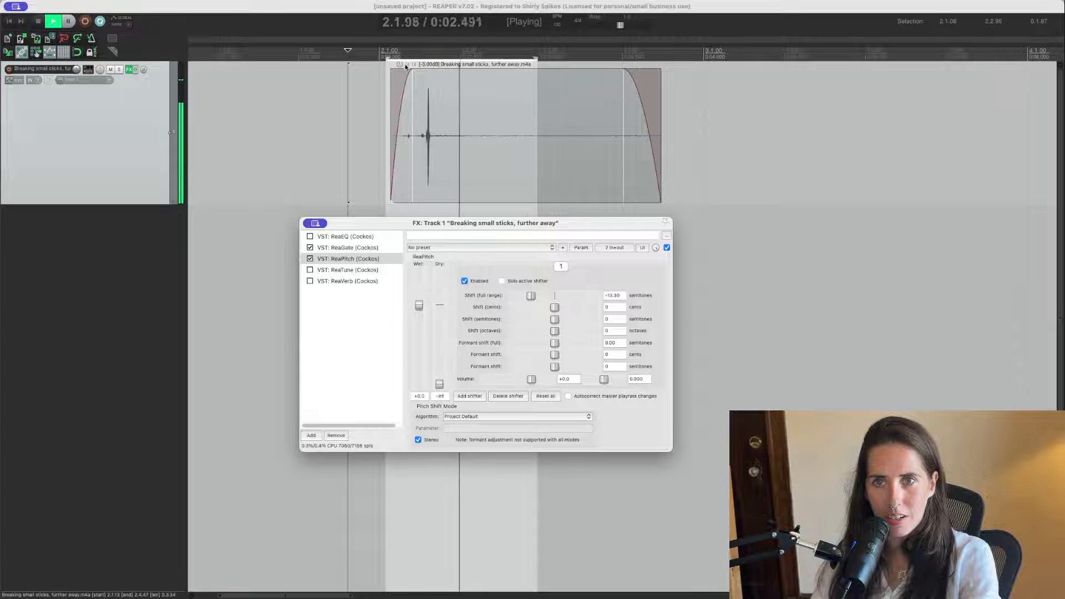
- Lower the item's volume to -9.00 dB while auditioning the loop, and trim its start slightly closer to the snap
drag(406, 68, 399, 85)
key(space)
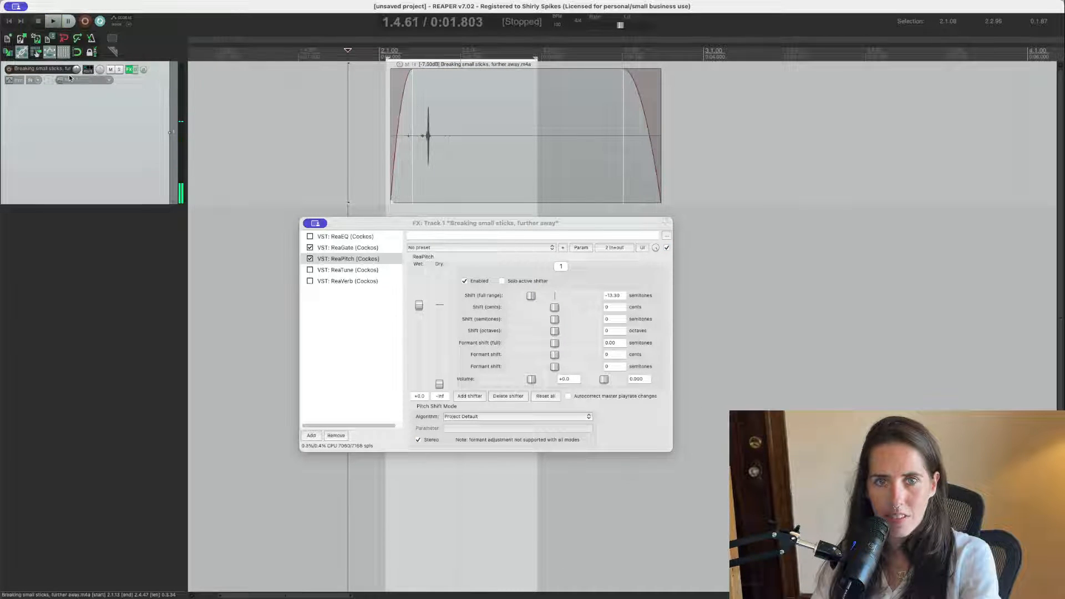
key(space)
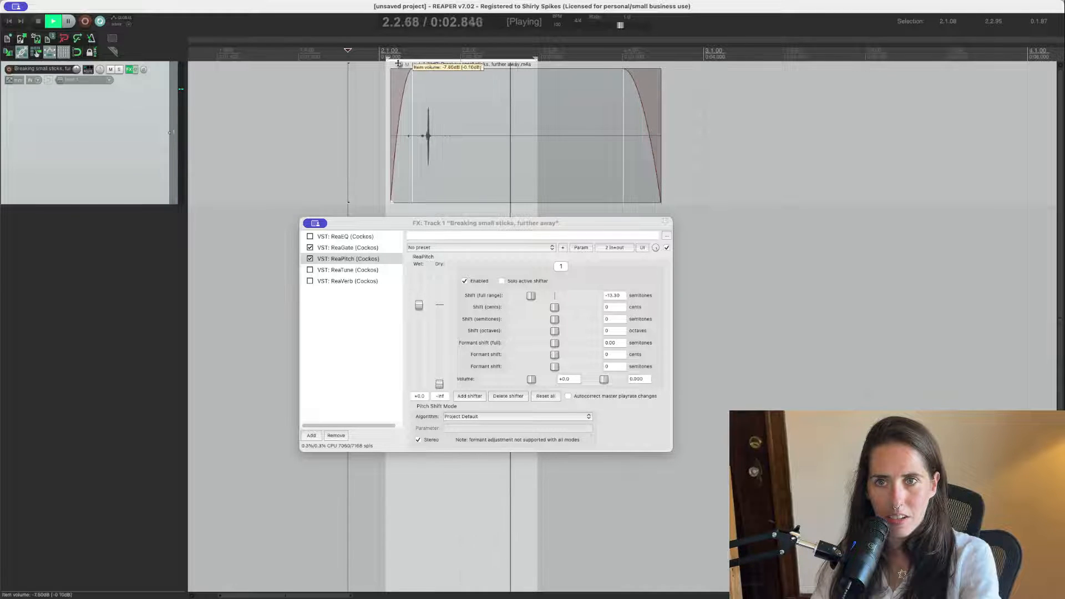
drag(399, 66, 398, 80)
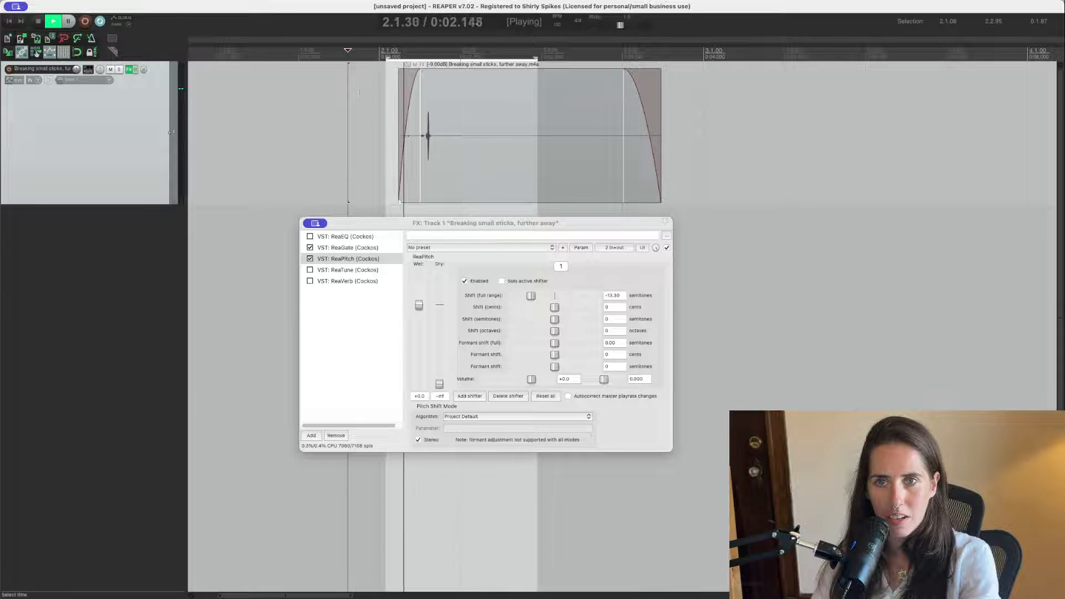
key(space)
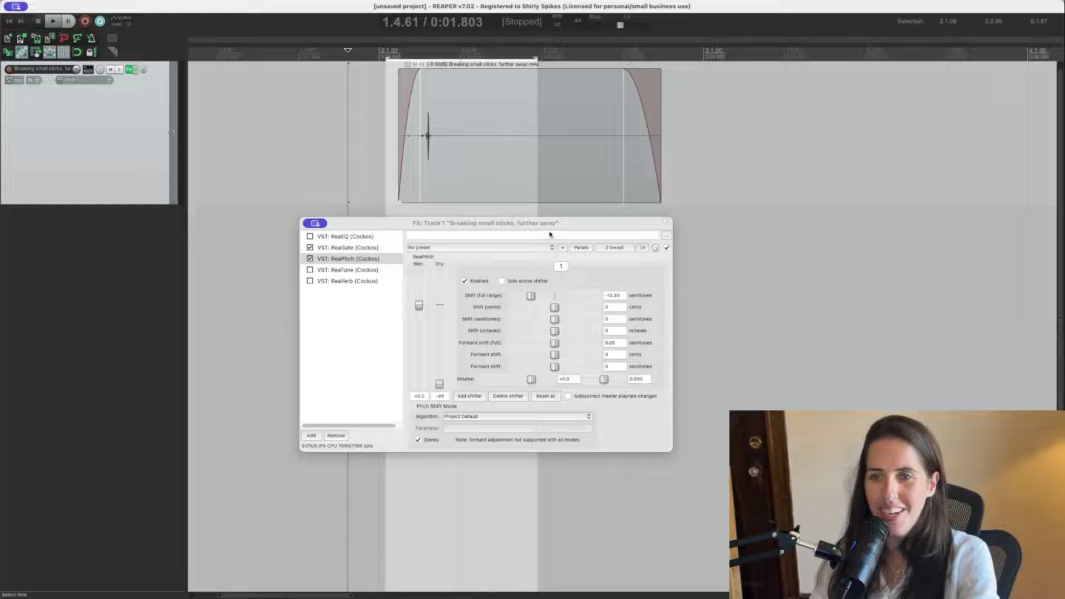
- Move the effects window aside, close it, and place the edit cursor just before the item at 0:02.087
drag(552, 222, 596, 224)
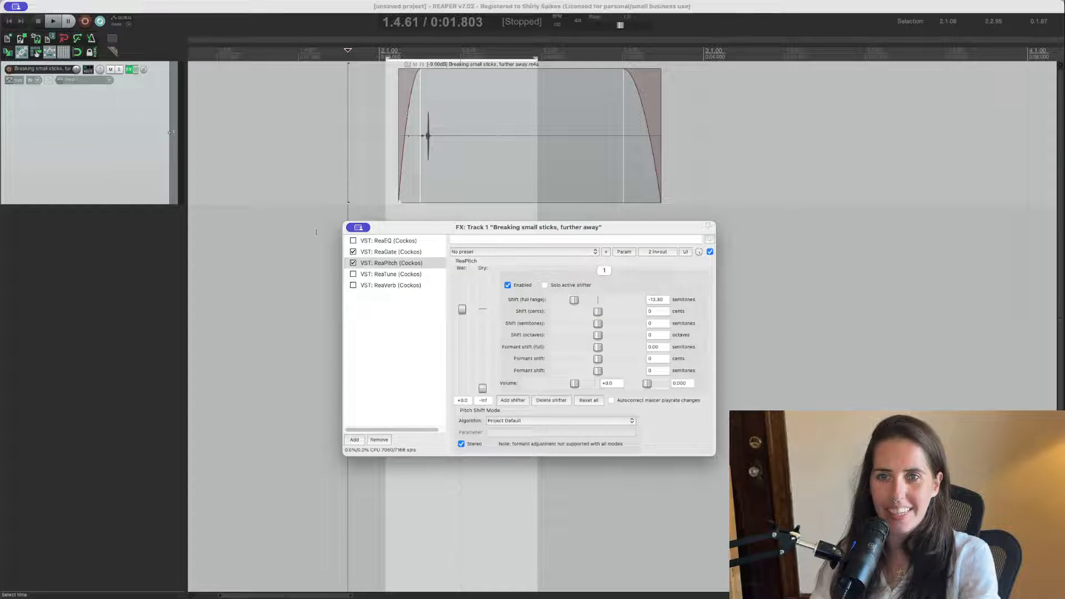
drag(680, 227, 694, 231)
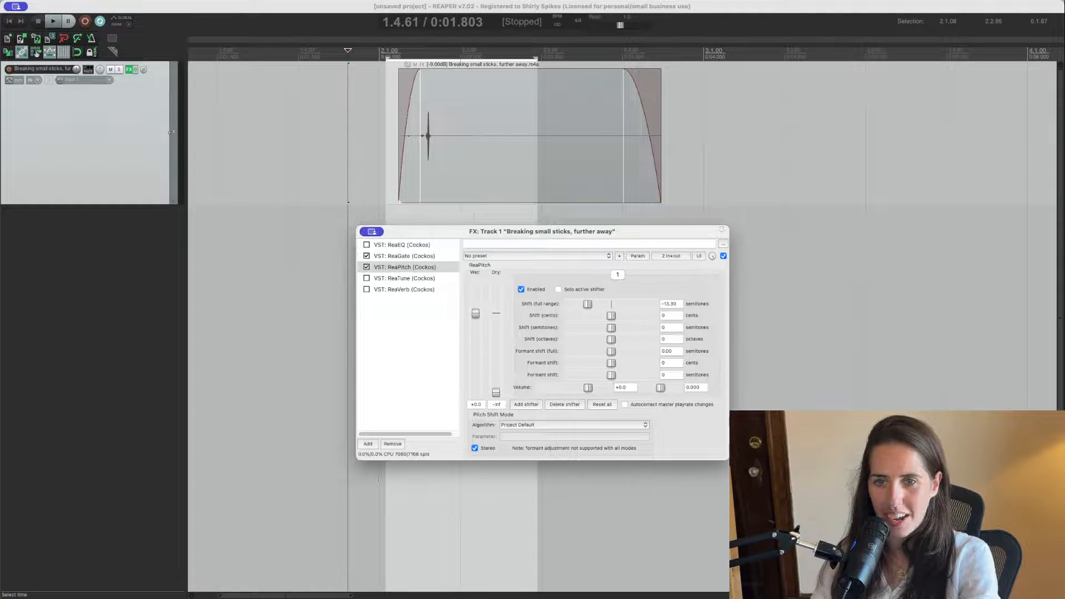
click(223, 233)
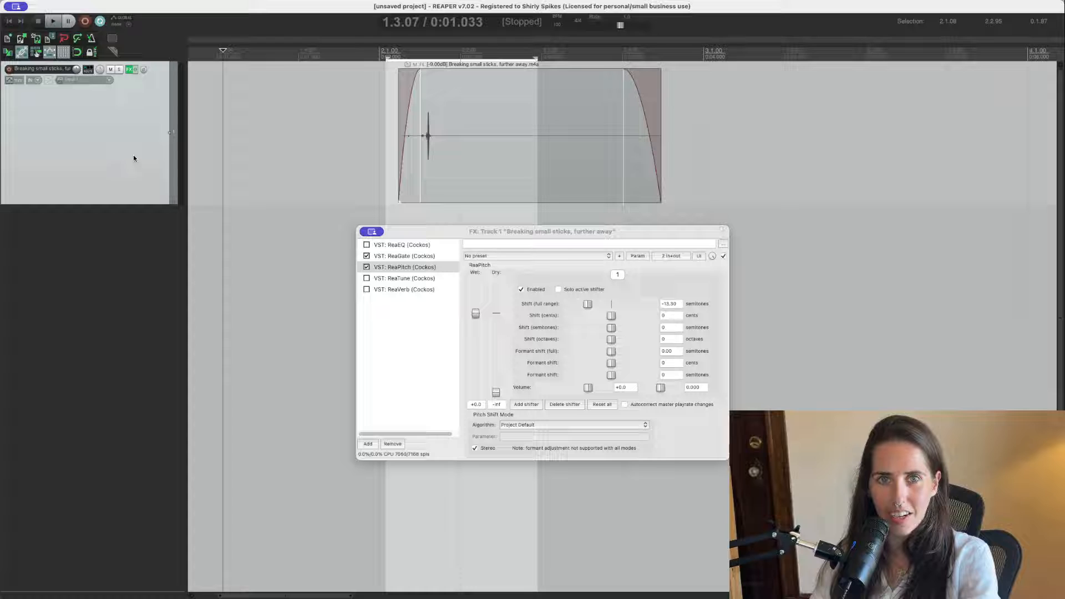
click(130, 71)
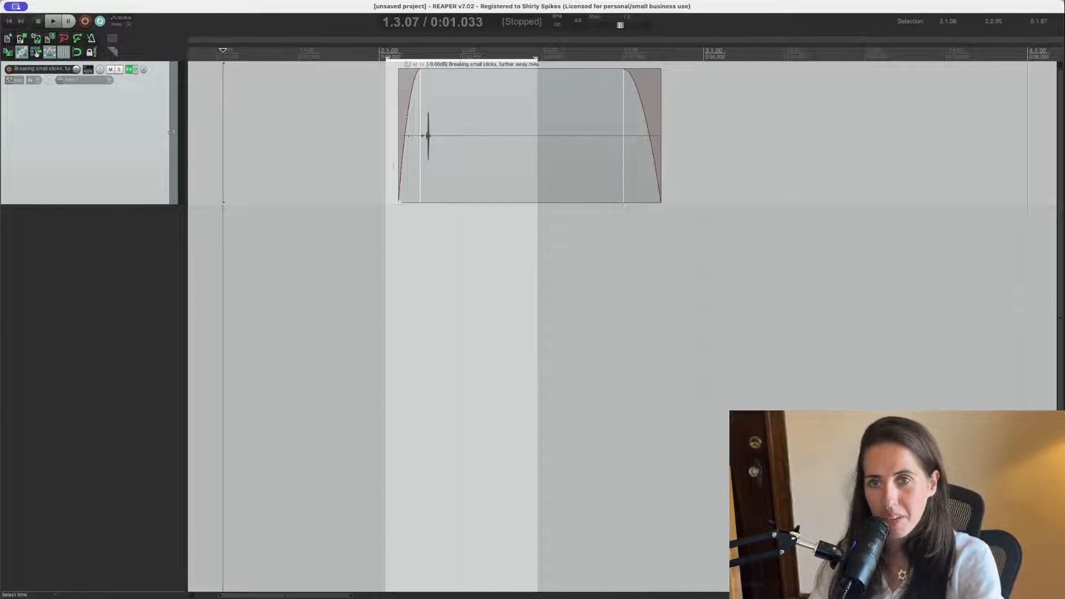
click(394, 169)
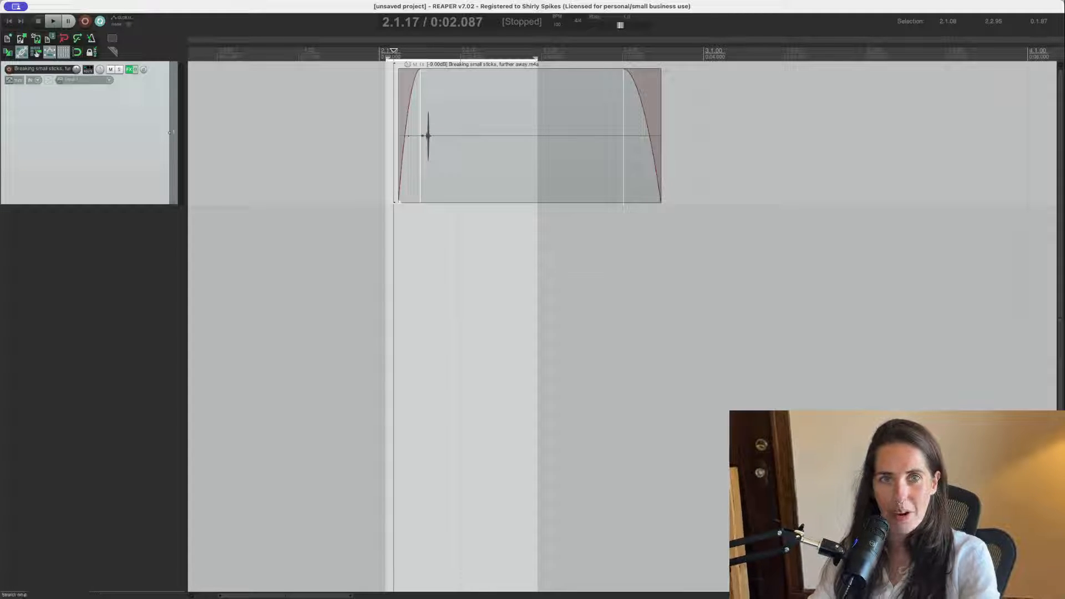
- Turn off repeat and place the edit cursor at 0:01.152, ahead of the item
scroll(290, 136, left, 3)
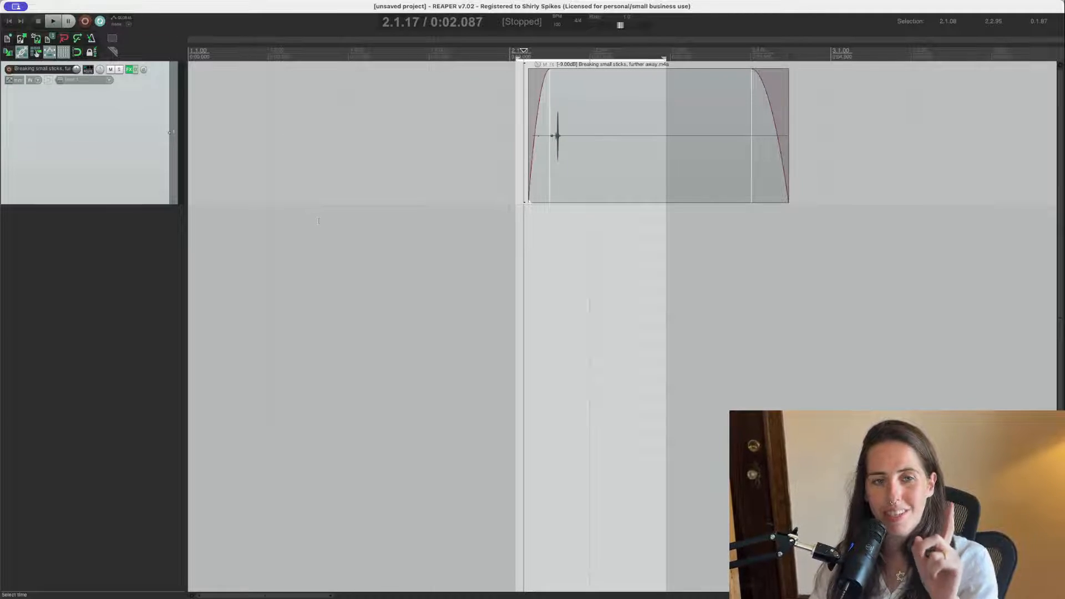
scroll(319, 221, up, 2)
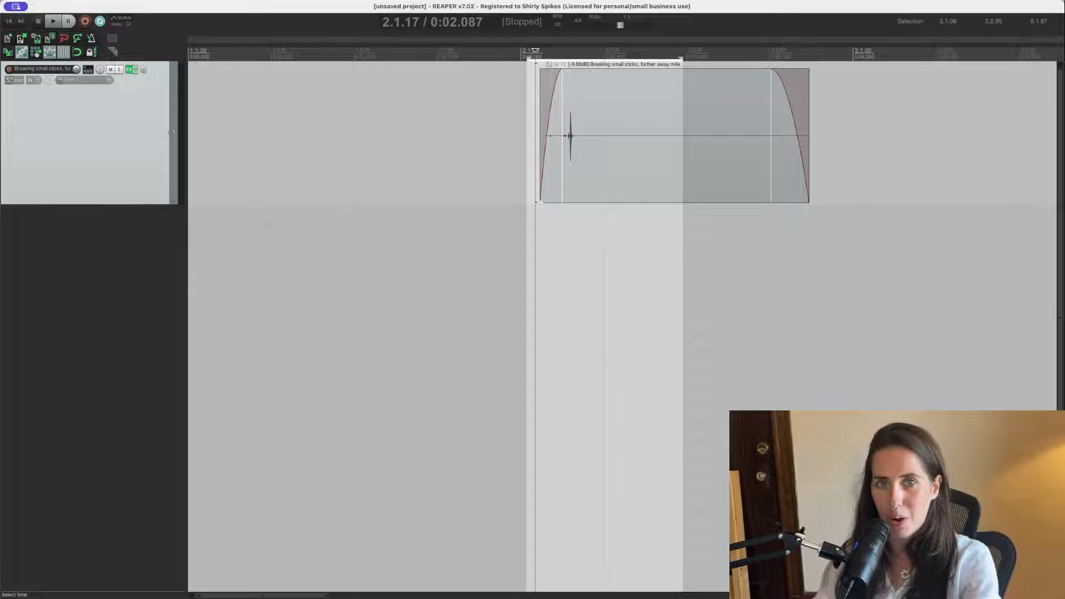
scroll(263, 113, down, 4)
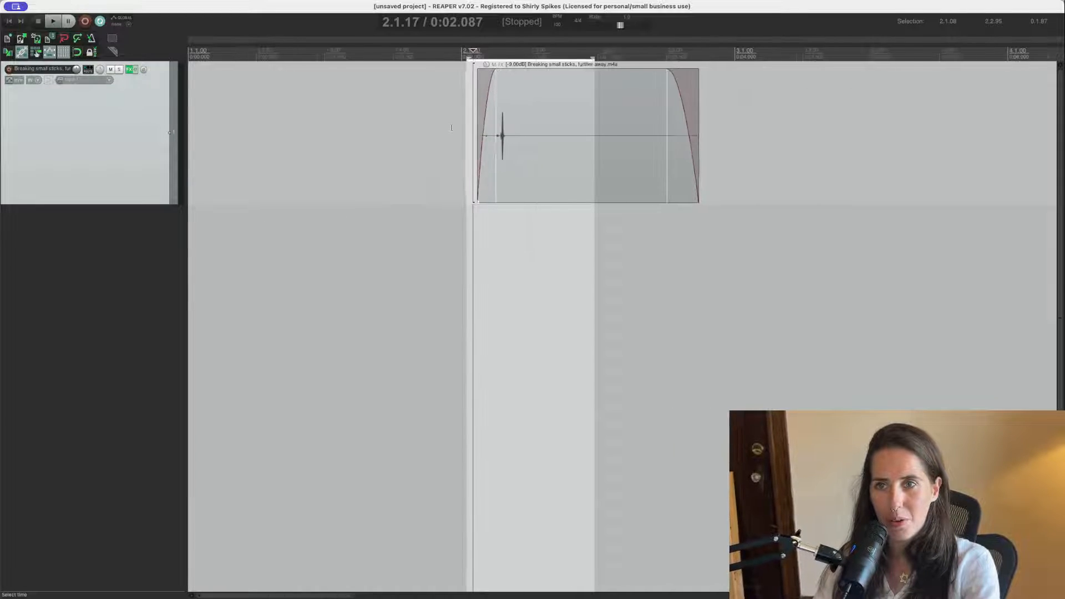
click(294, 117)
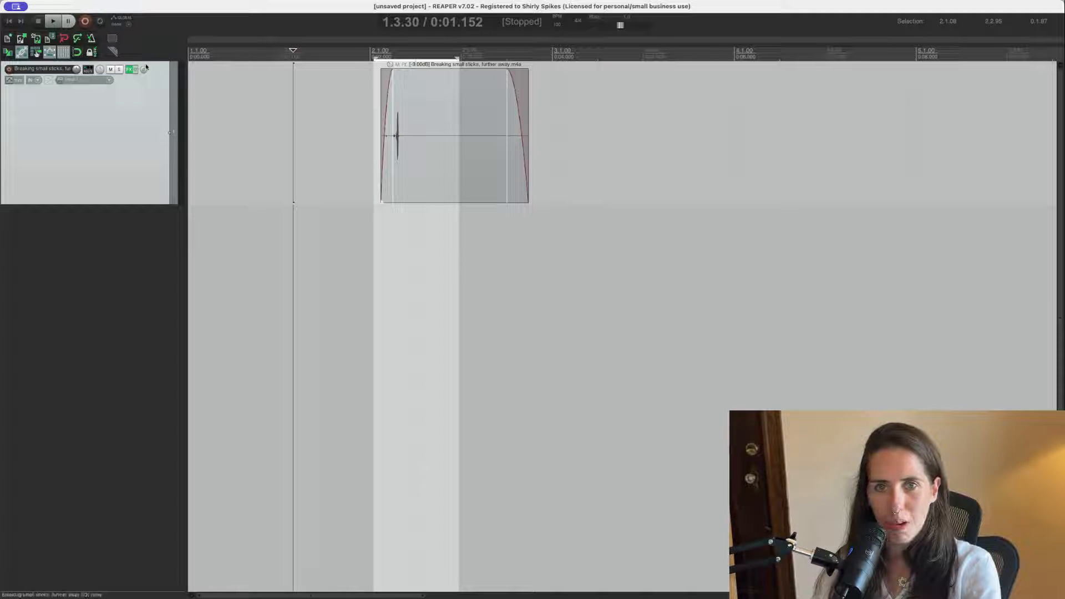
- Enable snapping and move the stick-snap item so it starts exactly at 2.1.00
click(78, 53)
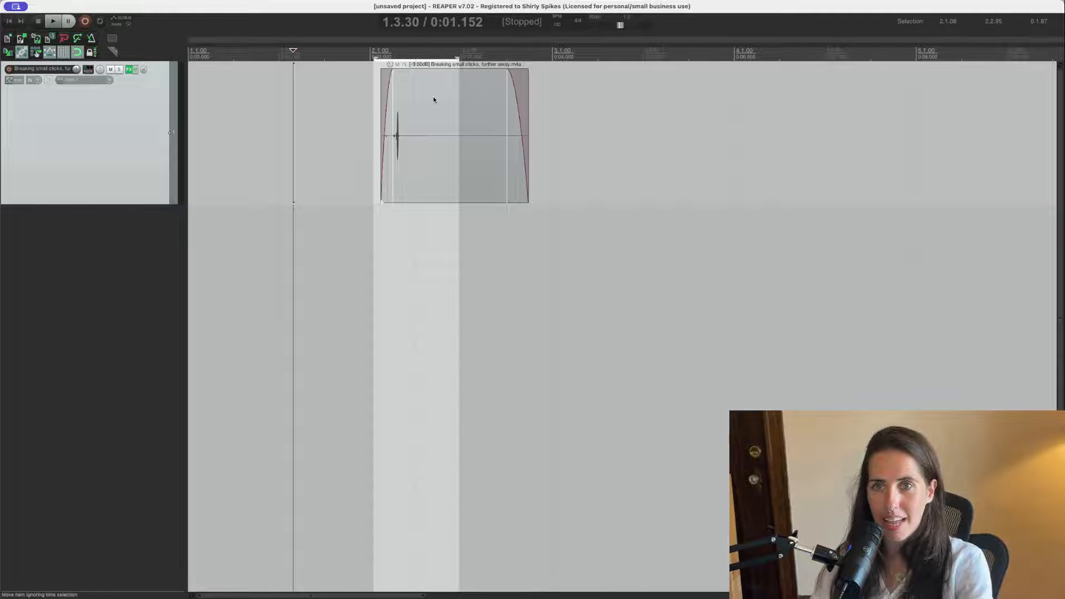
drag(434, 100, 412, 102)
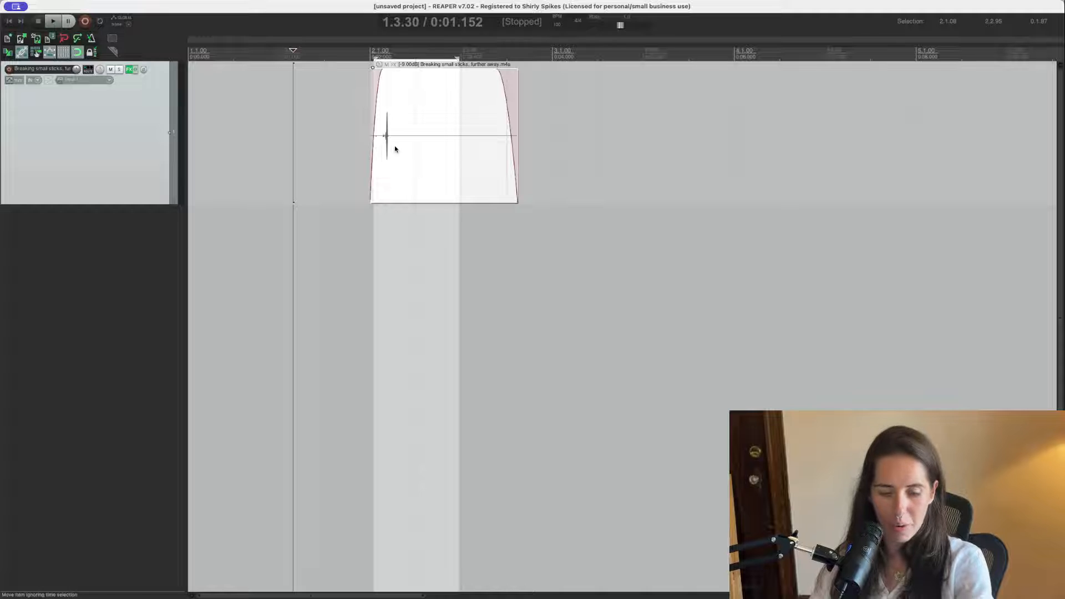
scroll(399, 143, up, 1)
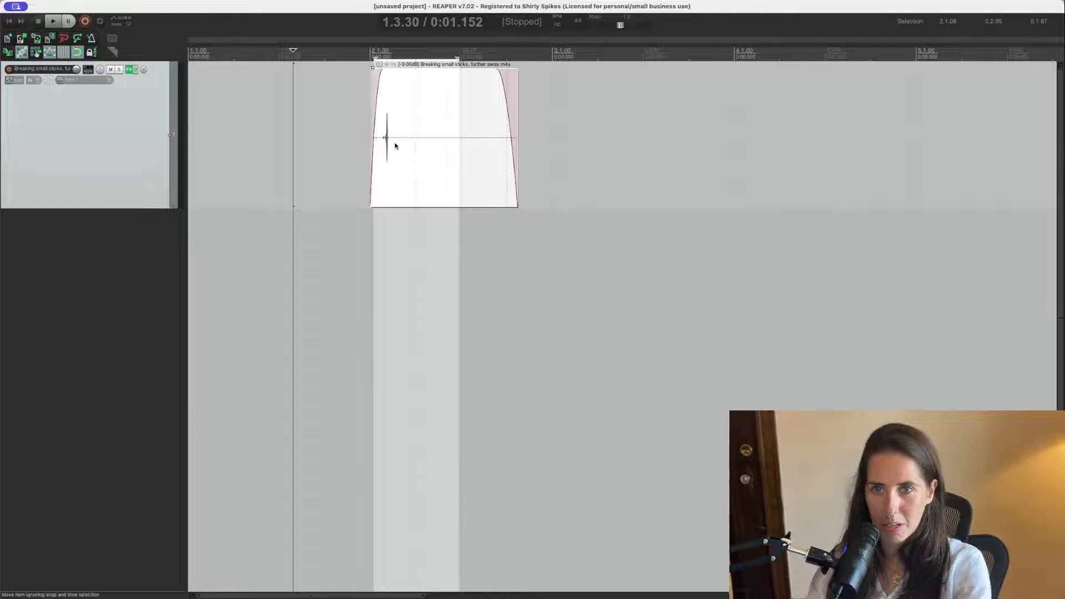
scroll(395, 146, up, 3)
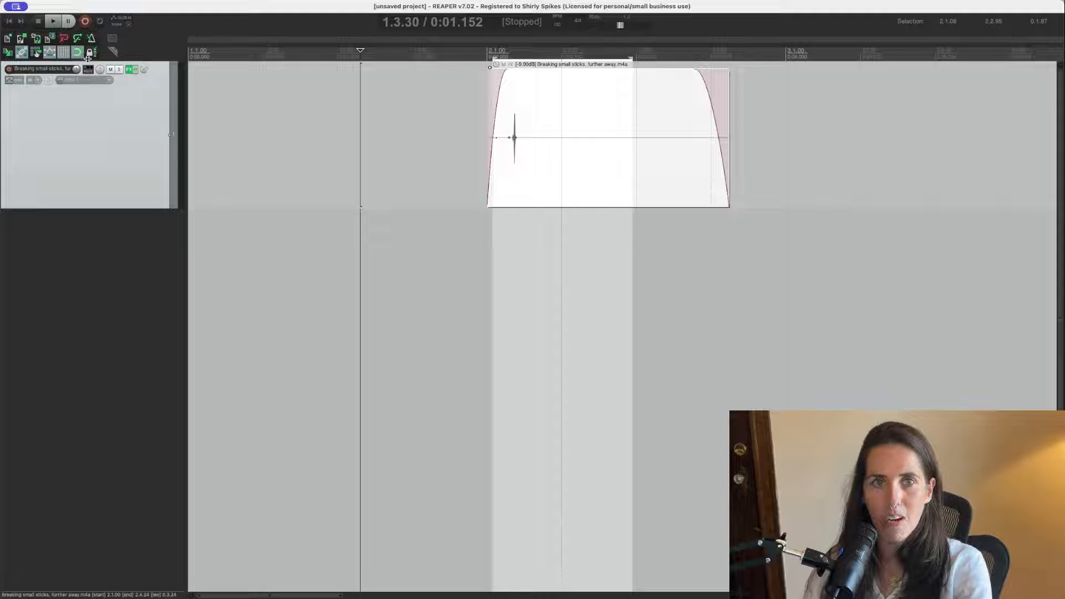
- Shift the stick-snap item slightly earlier so its snap peak sits near 2.1.00, and duplicate it three times back to back
drag(566, 117, 551, 115)
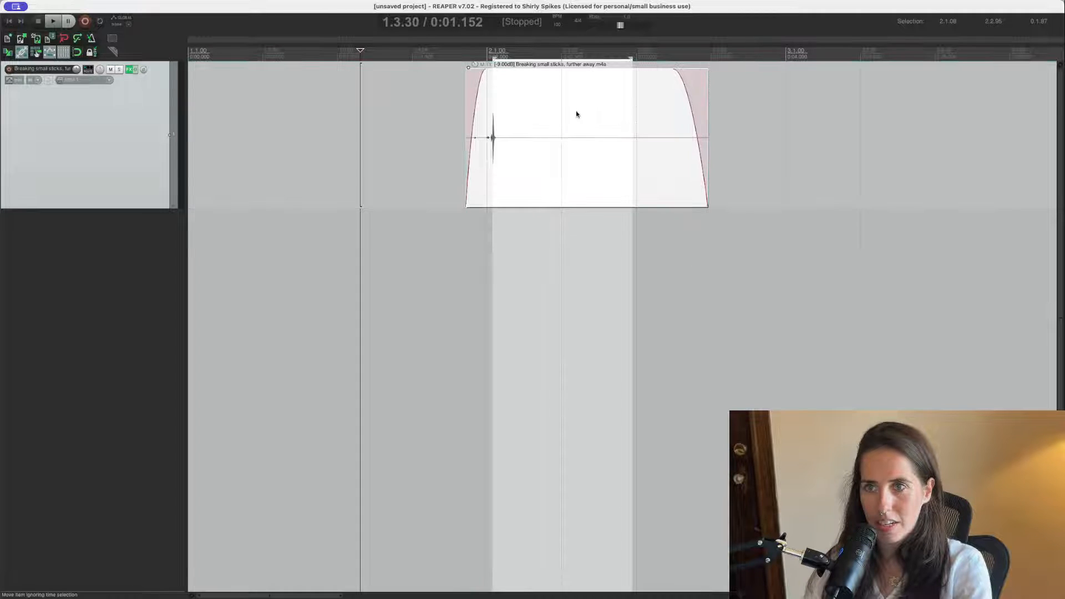
click(720, 91)
drag(580, 116, 577, 113)
key(super+d)
key(super+d)
key(super+d)
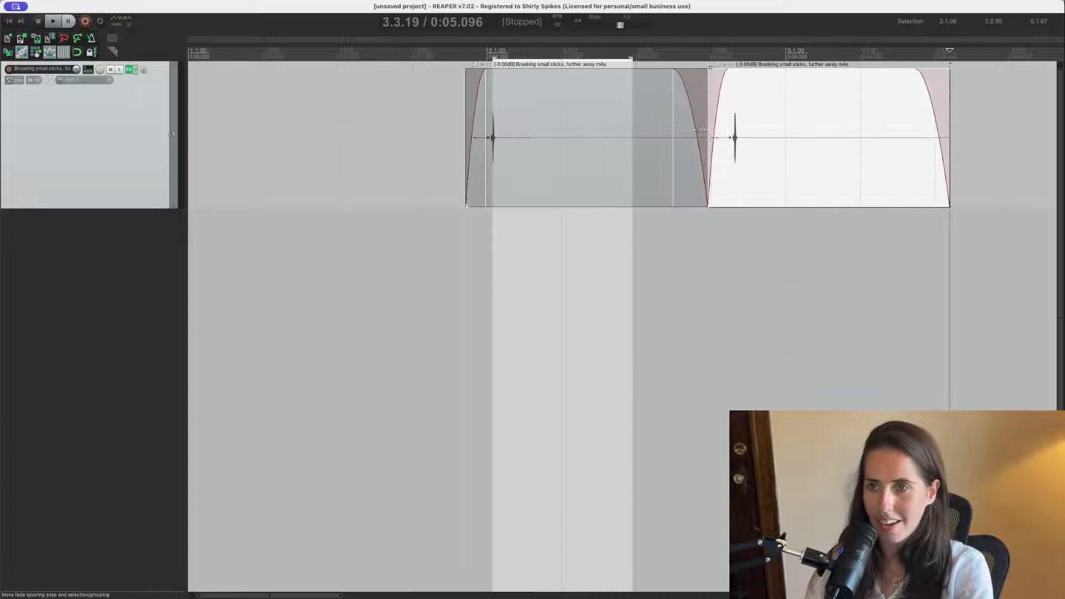
scroll(375, 157, down, 4)
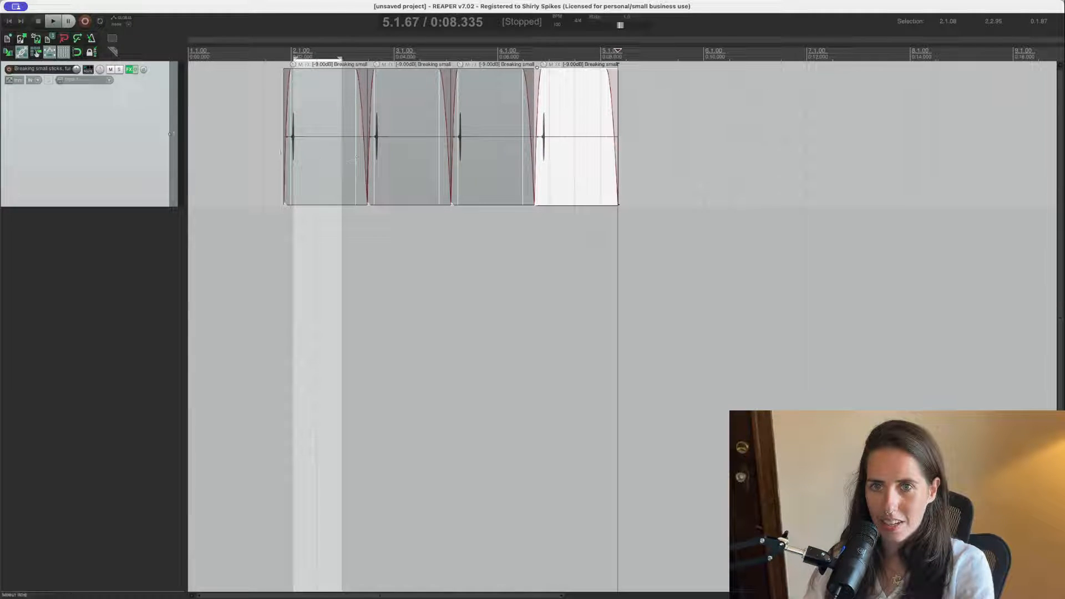
- Place the edit cursor ahead of the first snap at 0:01.286 and audition the row of four snaps
click(281, 154)
key(space)
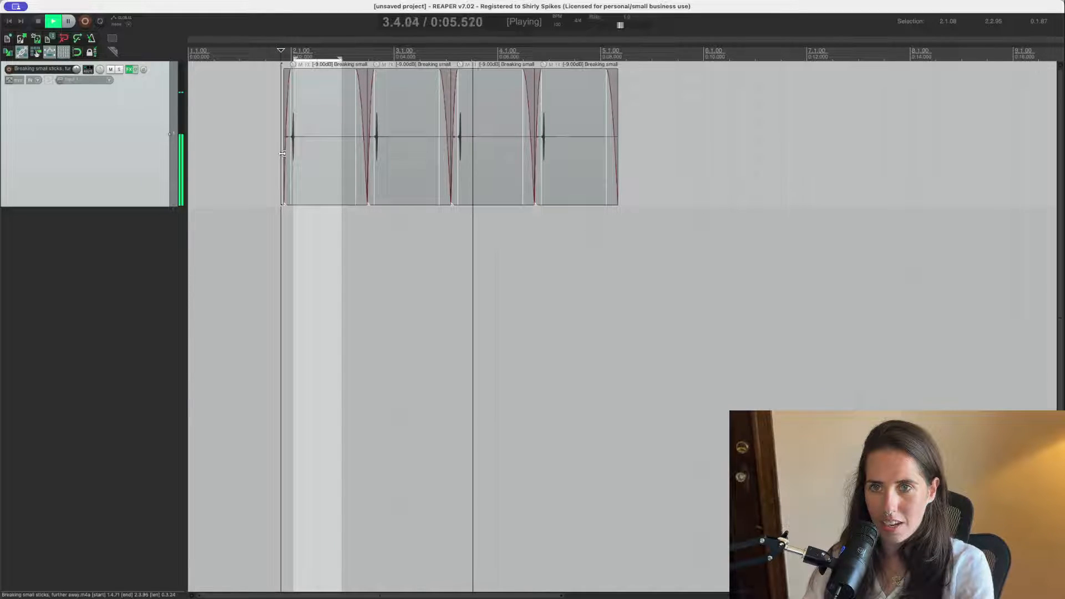
key(space)
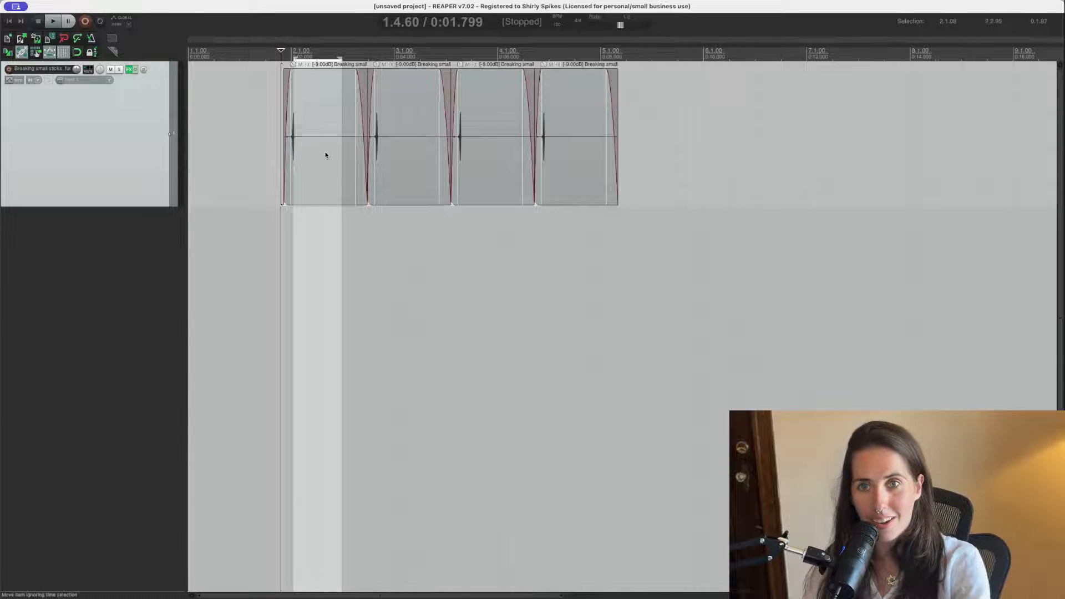
click(326, 156)
click(253, 157)
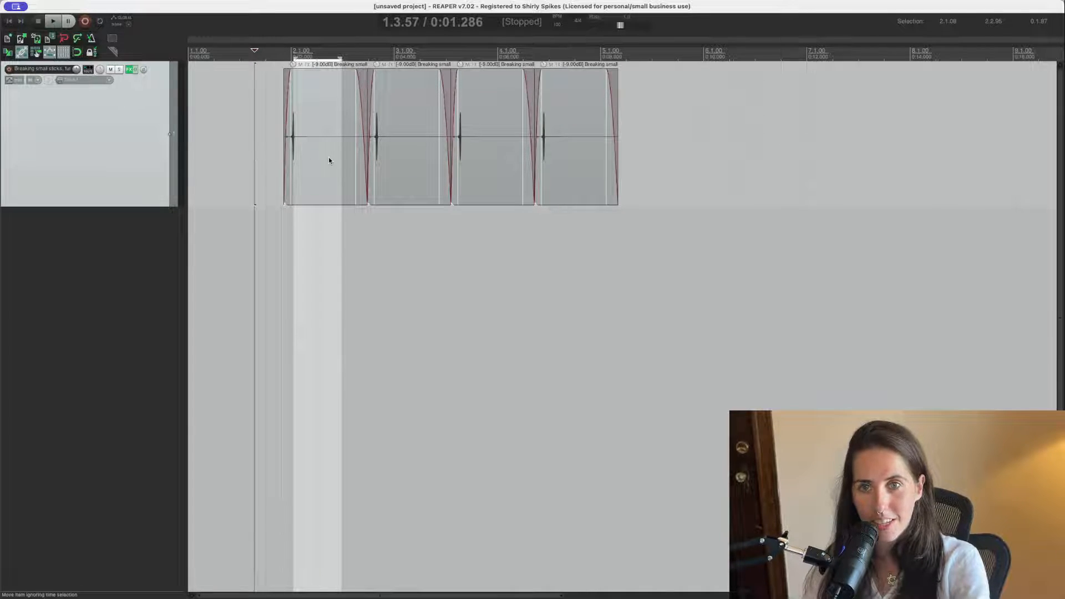
key(space)
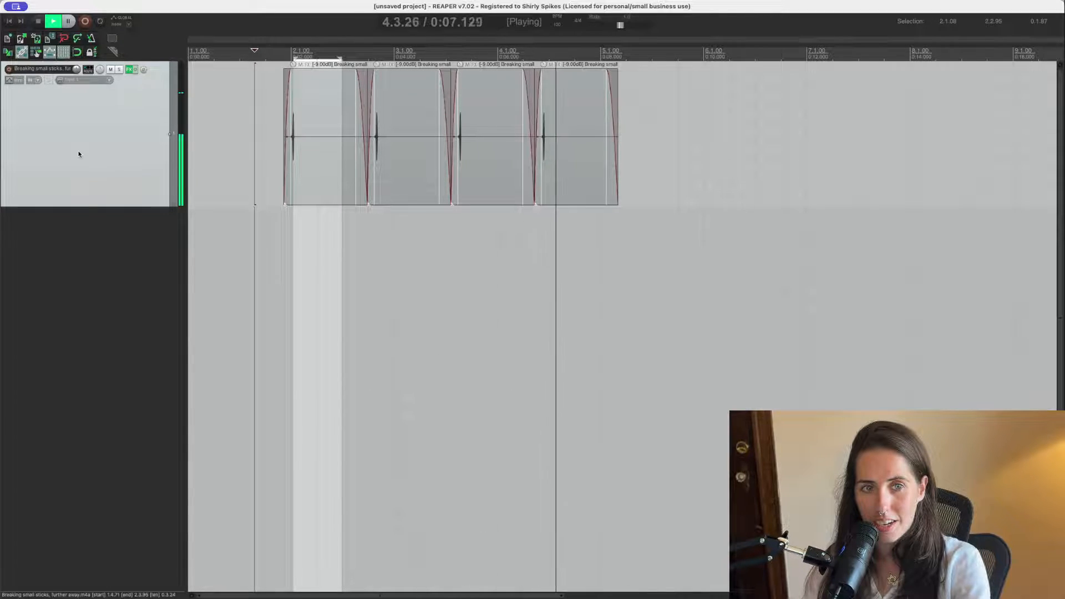
key(space)
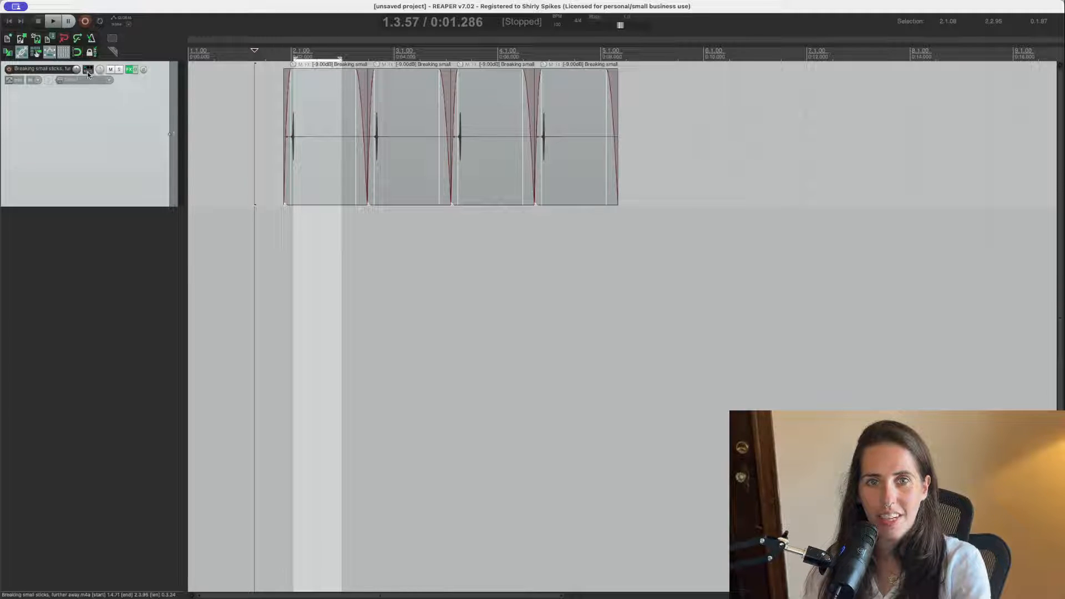
- Open the track's effects chain and reorder ReaEQ so it sits directly after ReaPitch
click(128, 71)
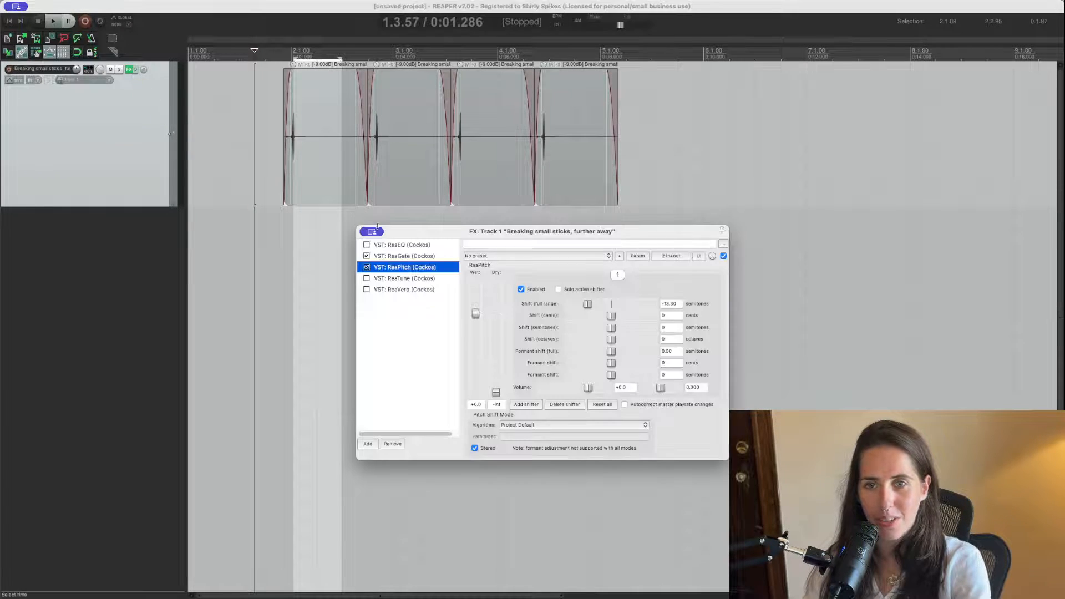
click(408, 246)
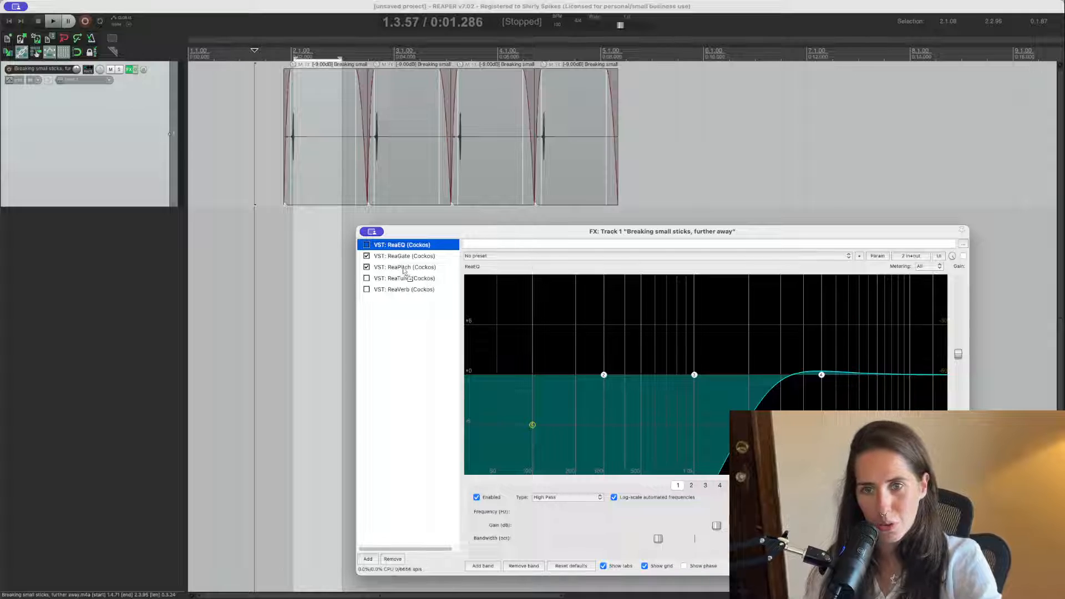
drag(408, 304, 408, 304)
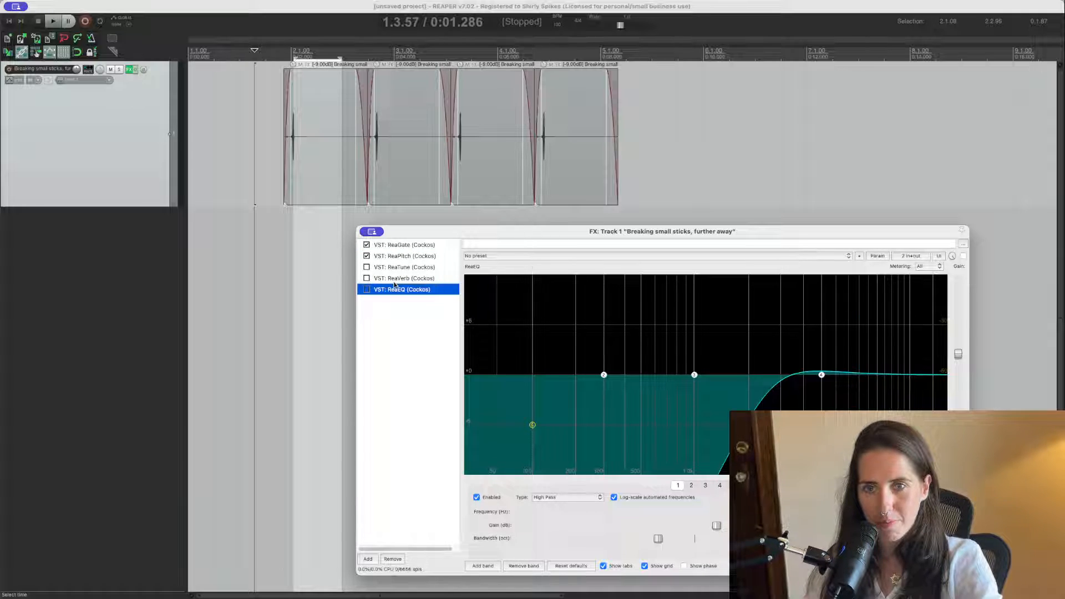
mouse_move(402, 289)
mouse_down()
mouse_move(391, 262)
mouse_move(415, 273)
mouse_up()
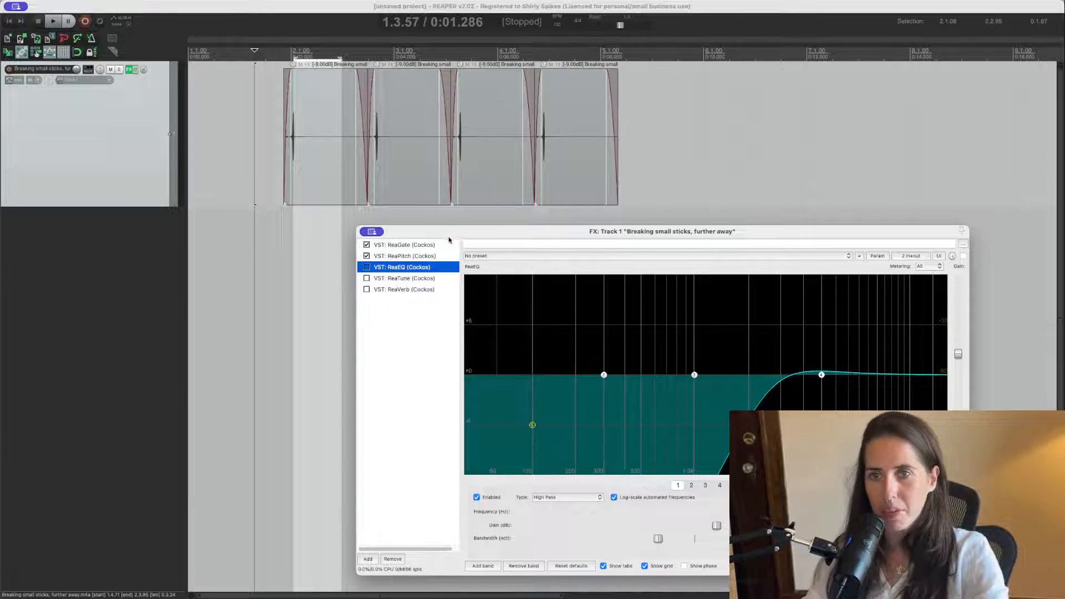
drag(449, 239, 408, 237)
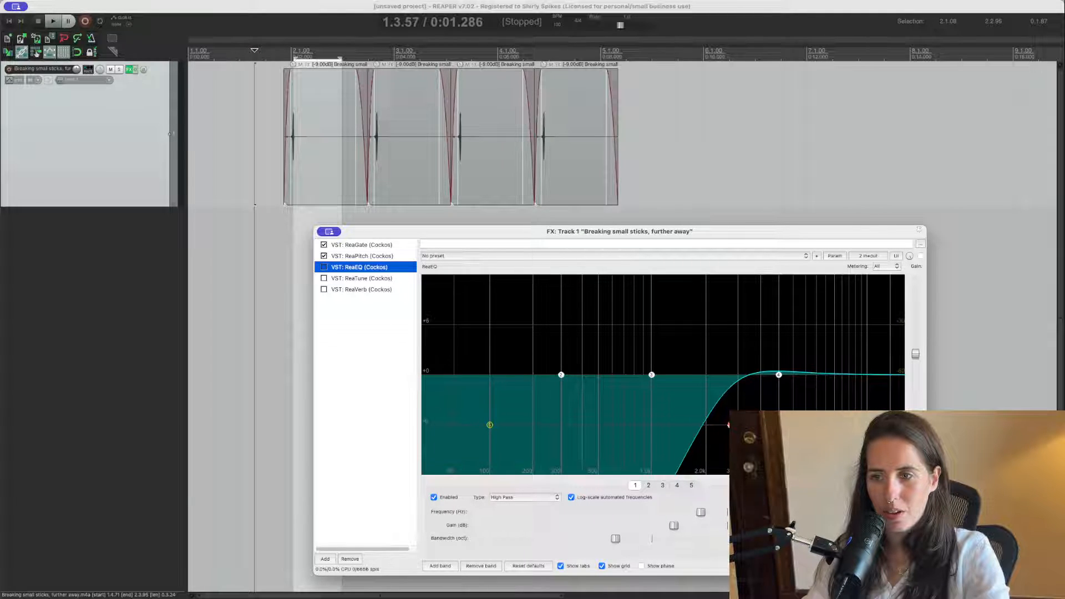
- Lower ReaEQ's high-pass band to about 50 Hz, disable that band, and enable ReaEQ in the chain while auditioning the snaps
drag(728, 425, 456, 425)
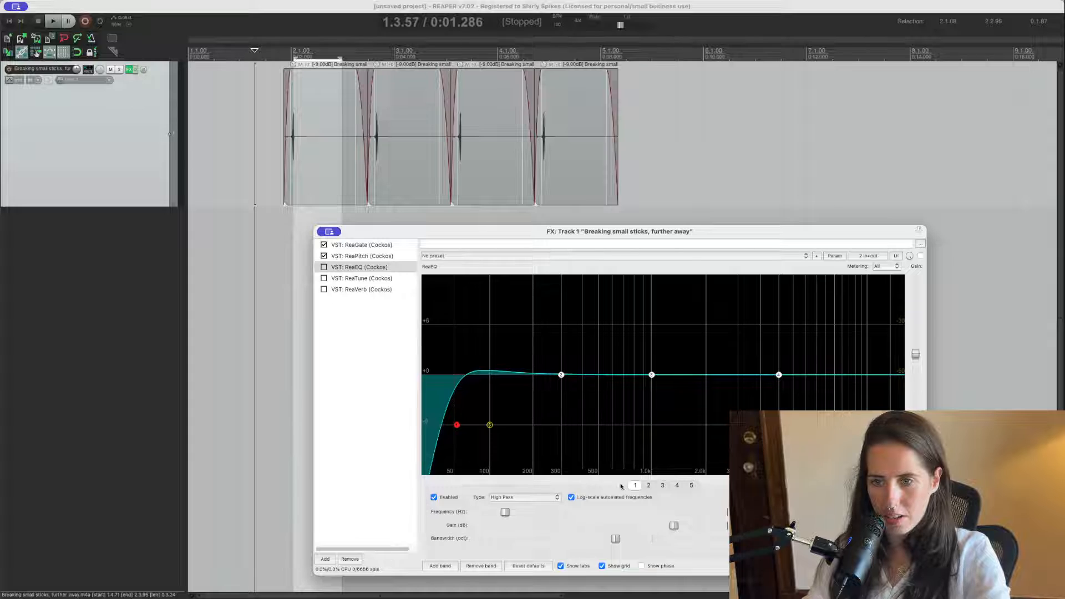
click(434, 498)
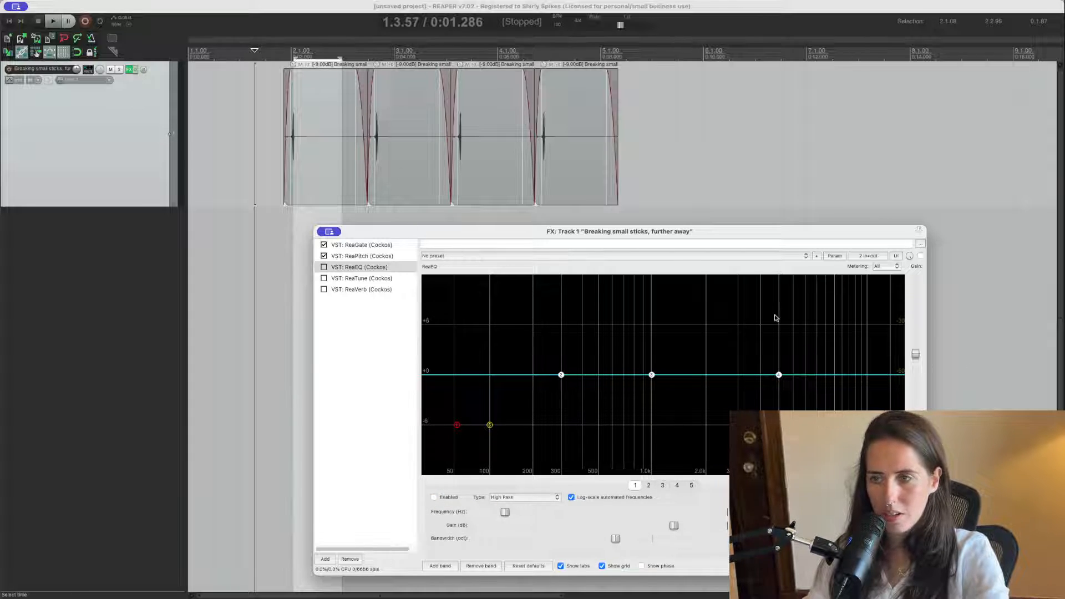
key(space)
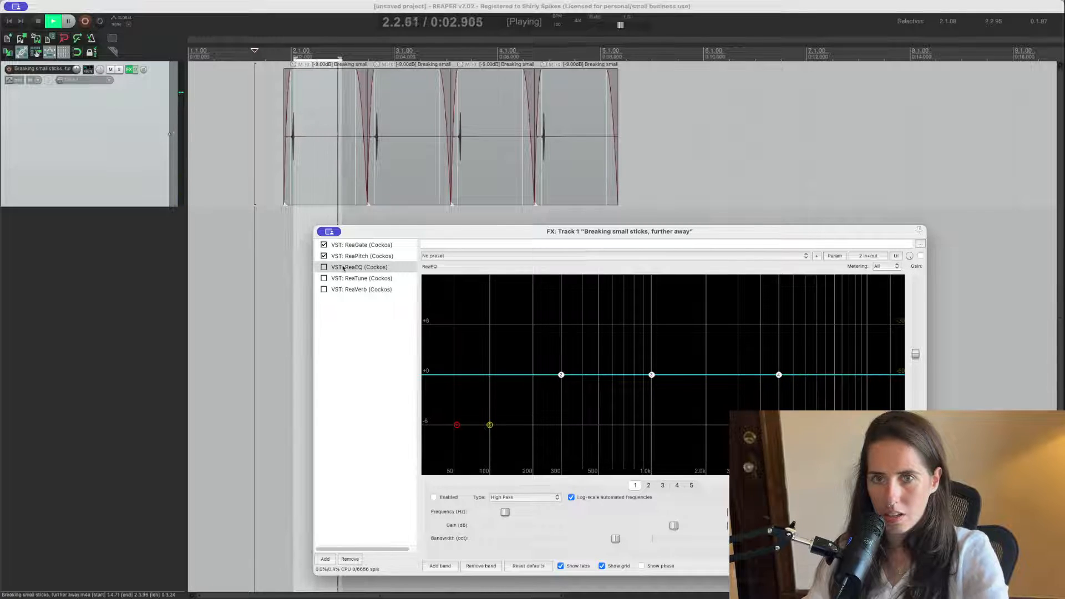
key(space)
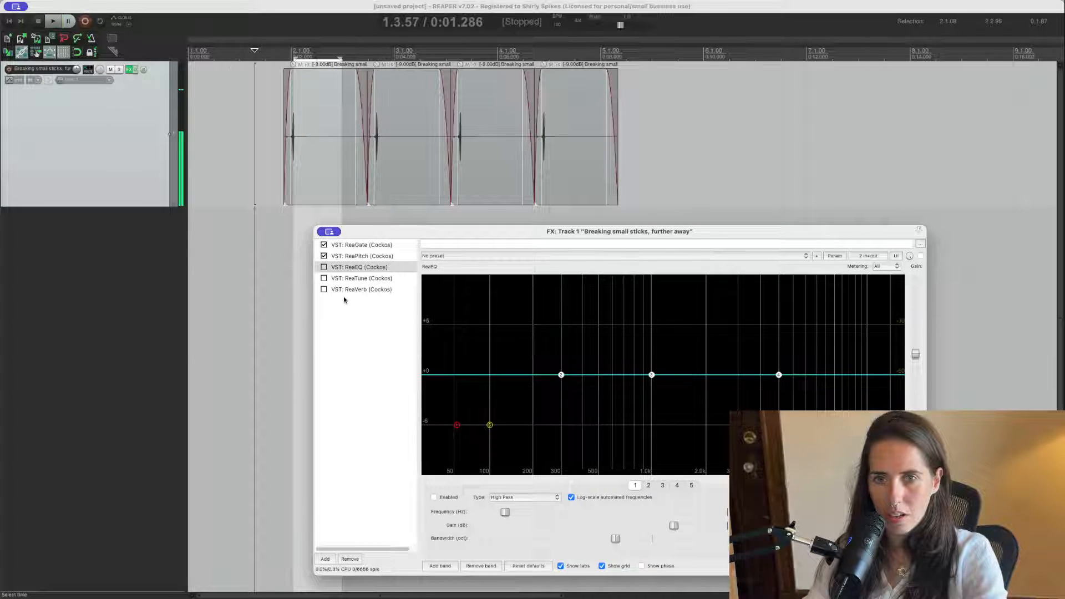
click(324, 268)
key(space)
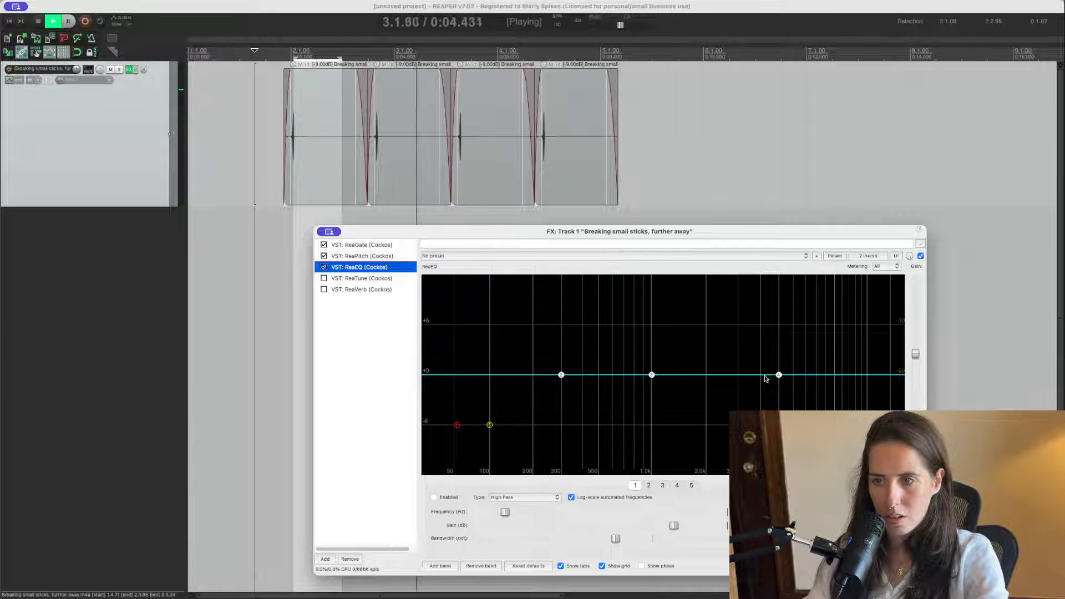
mouse_move(780, 375)
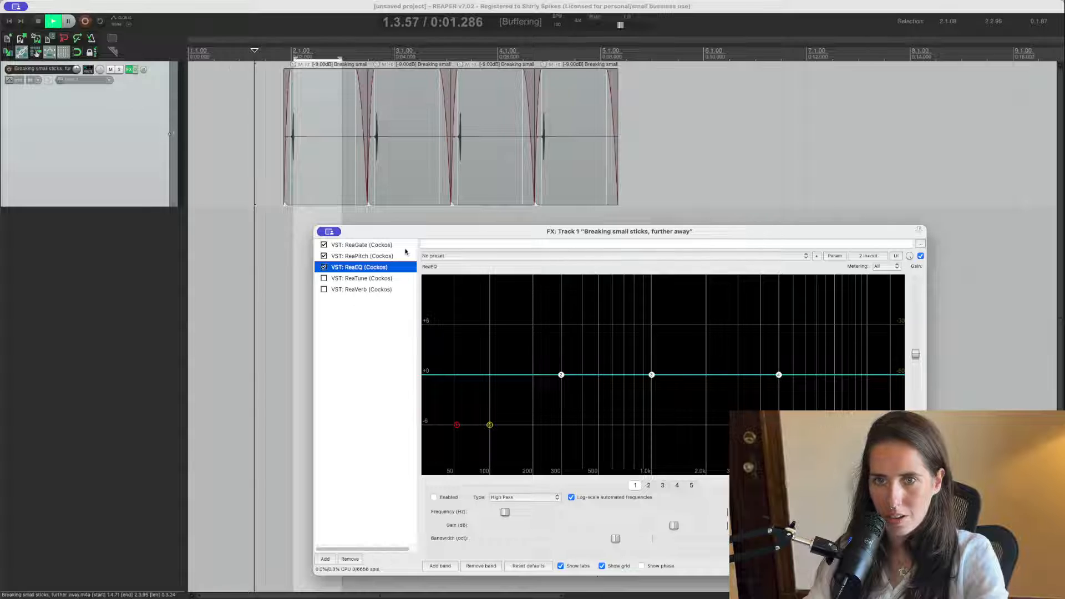
key(space)
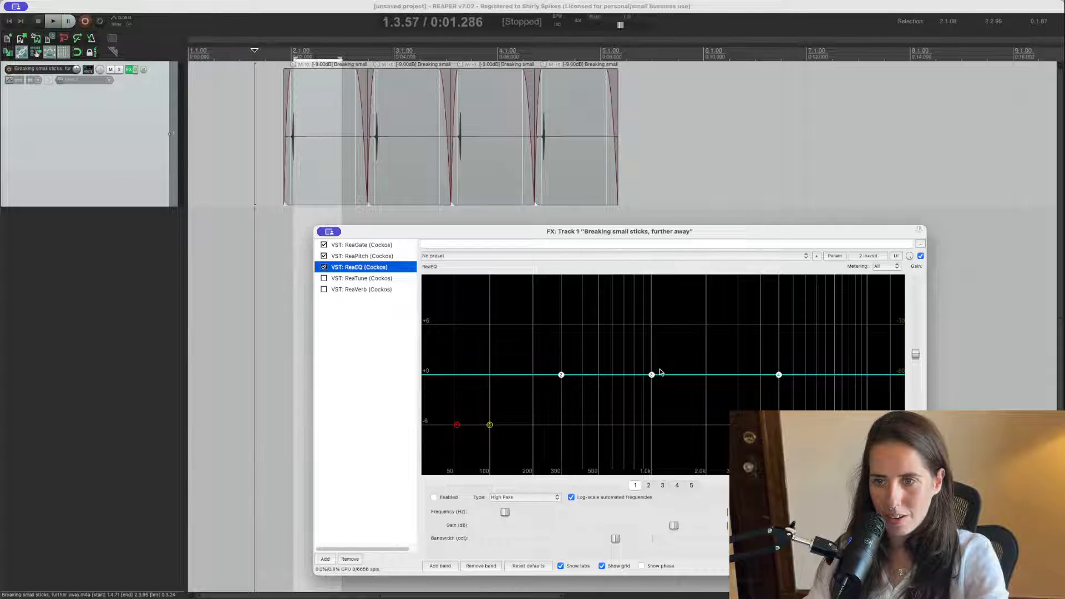
- Try a narrow cut of about 2 dB near 1 kHz with ReaEQ's band 3, and audition it
drag(652, 375, 636, 402)
key(space)
key(space)
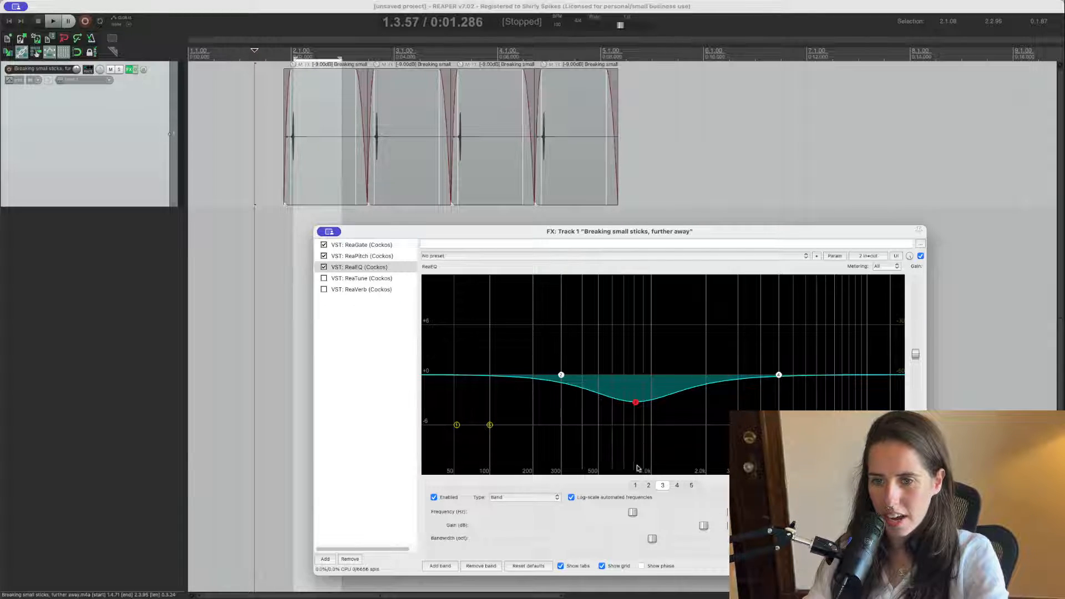
drag(640, 403, 648, 394)
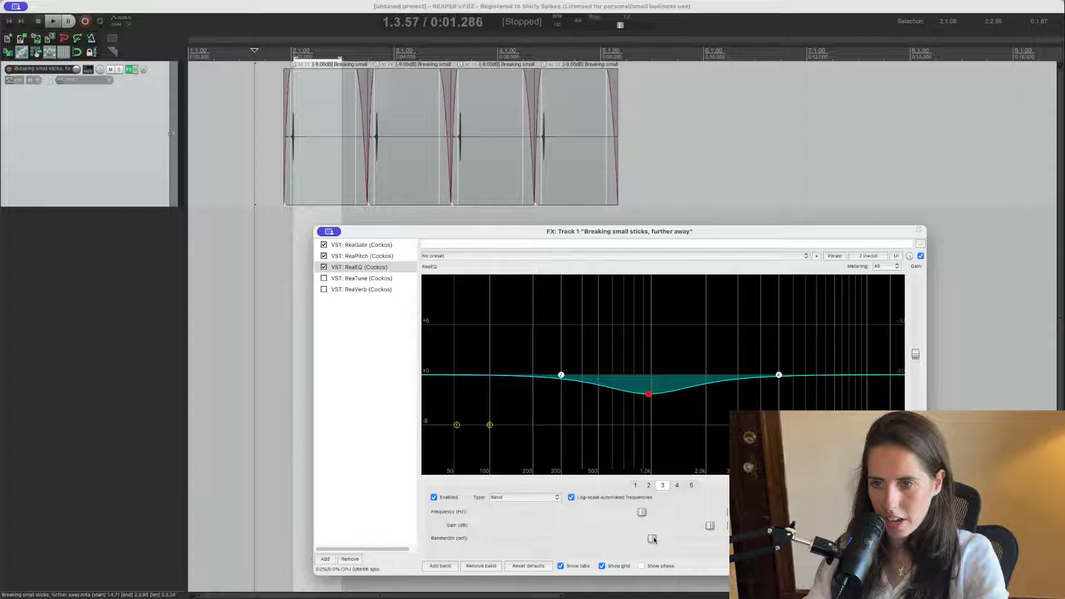
drag(643, 540, 498, 549)
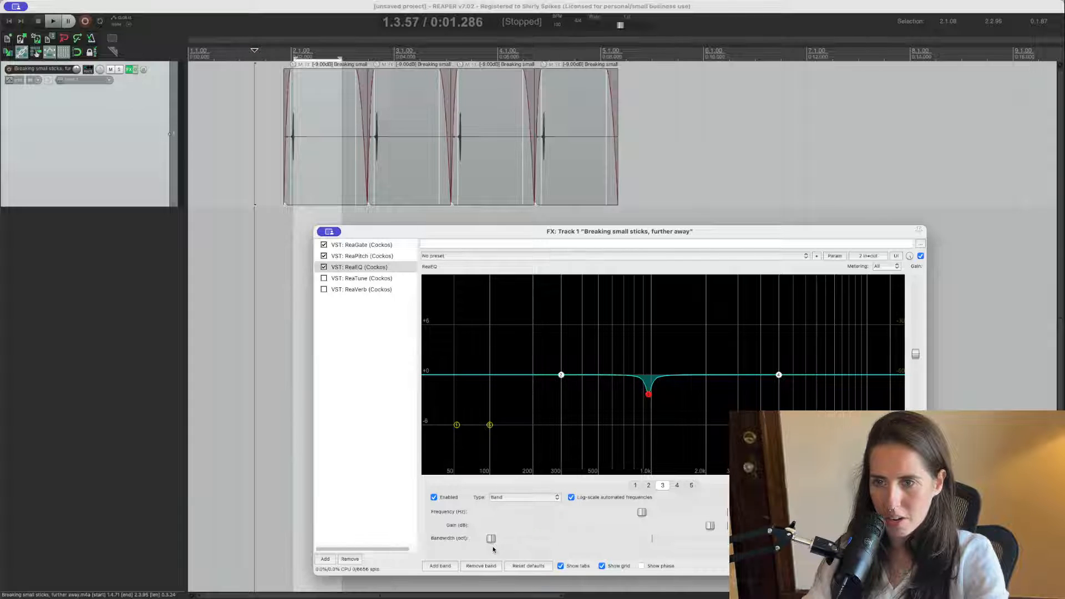
key(space)
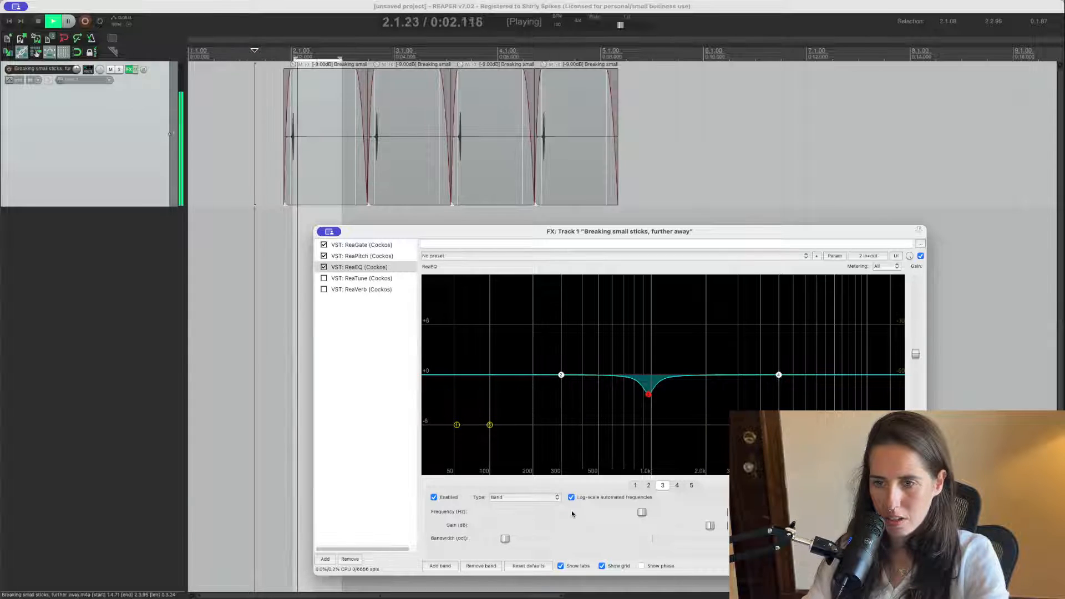
key(space)
- Sweep band 3 as a narrow boost from about 2.6 kHz to about 200 Hz while auditioning, and flatten its gain to 0 dB
drag(642, 512, 760, 528)
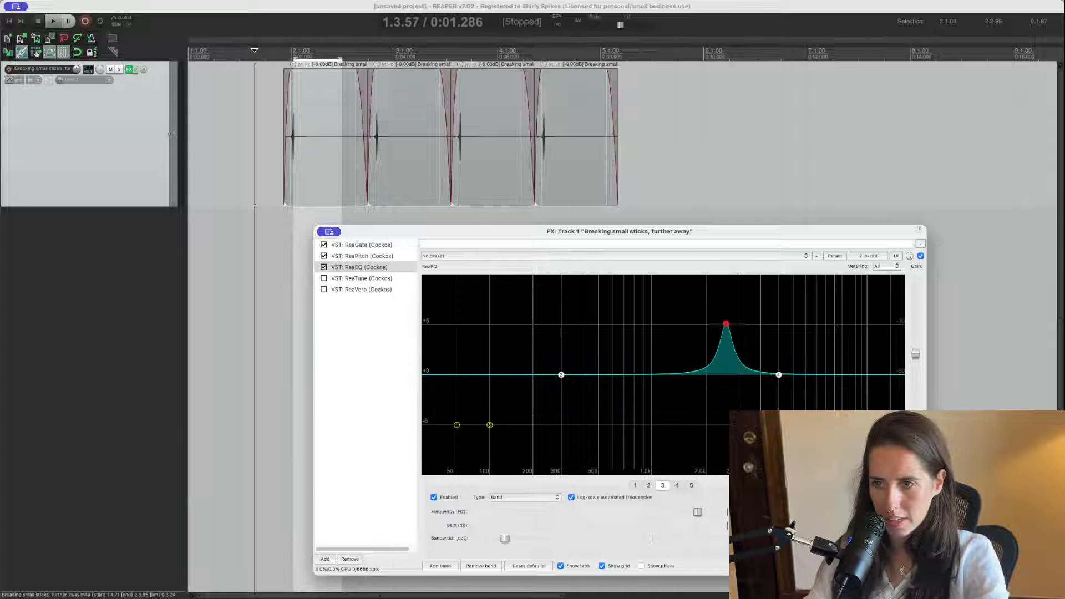
key(space)
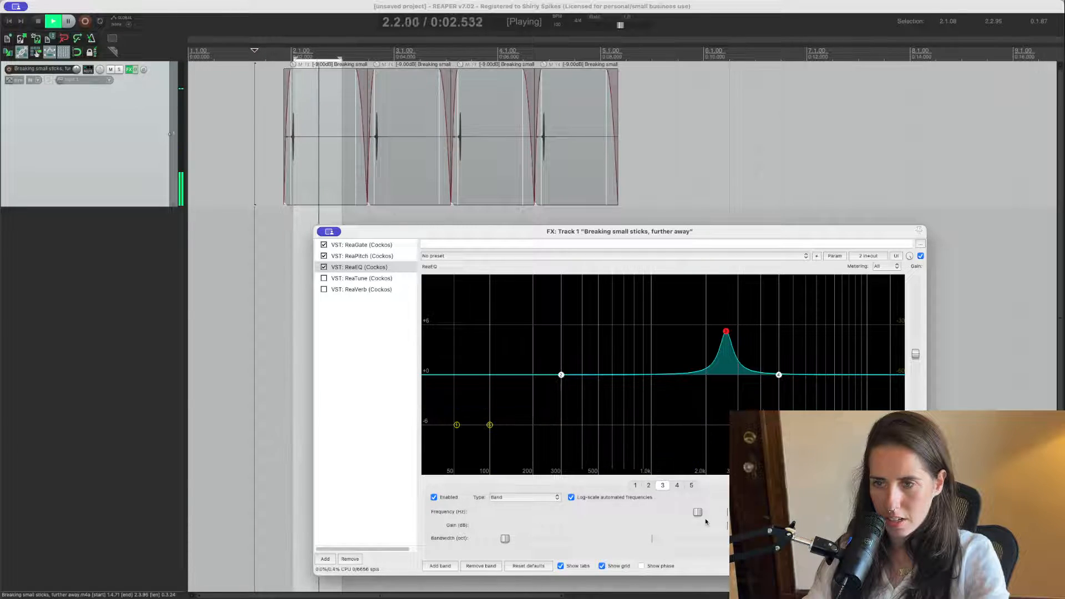
drag(698, 512, 561, 517)
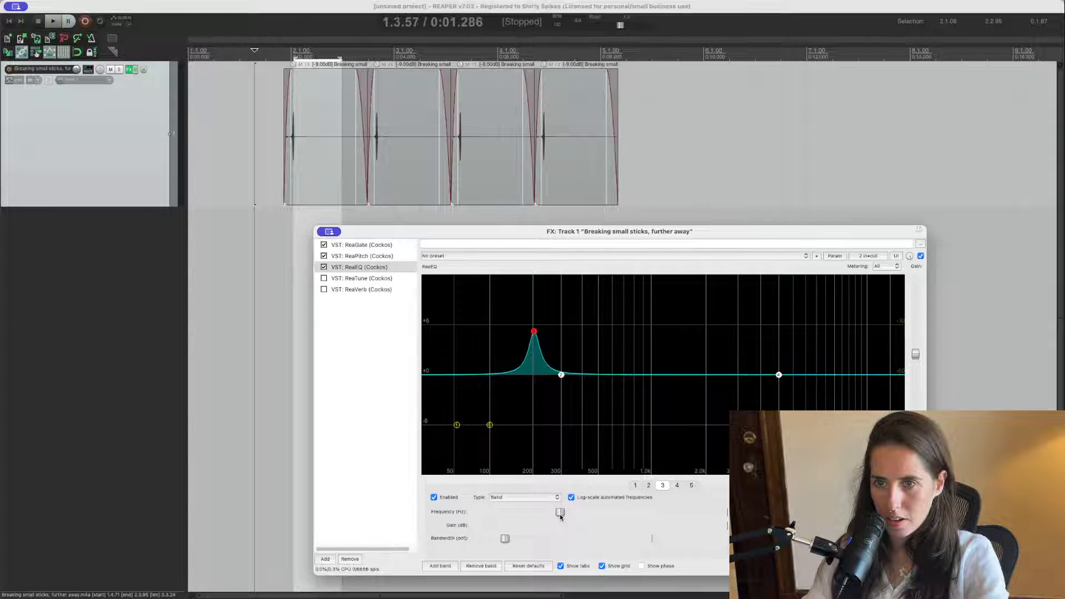
key(space)
key(space)
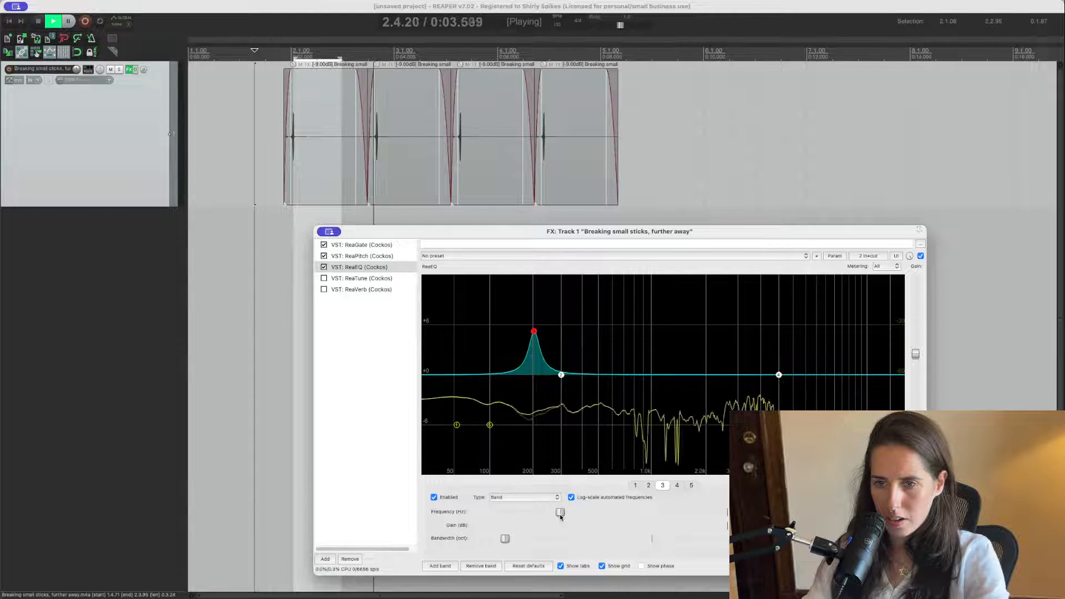
key(space)
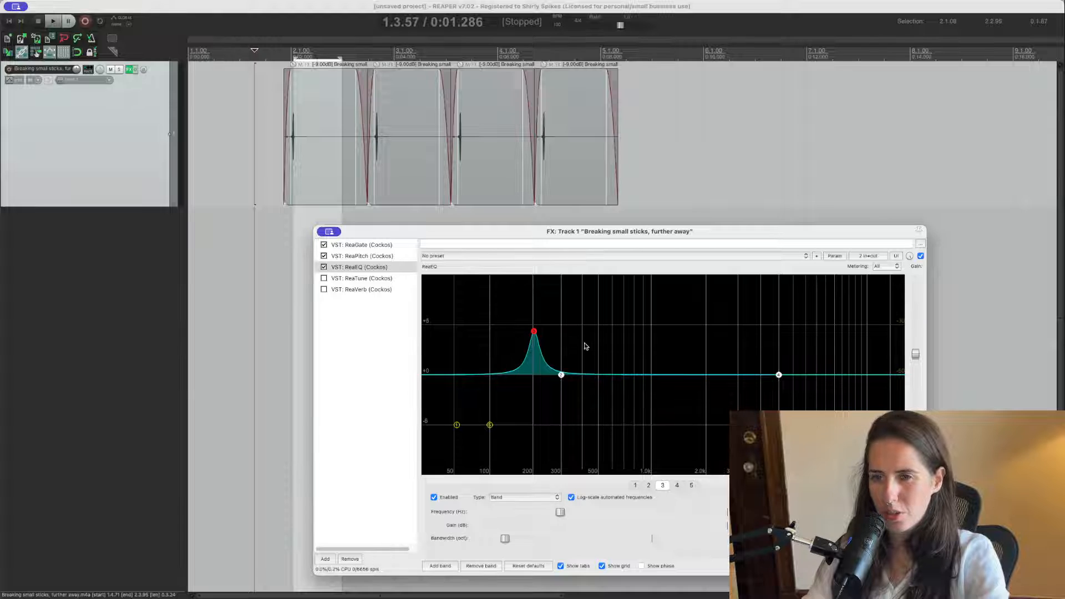
drag(535, 332, 534, 375)
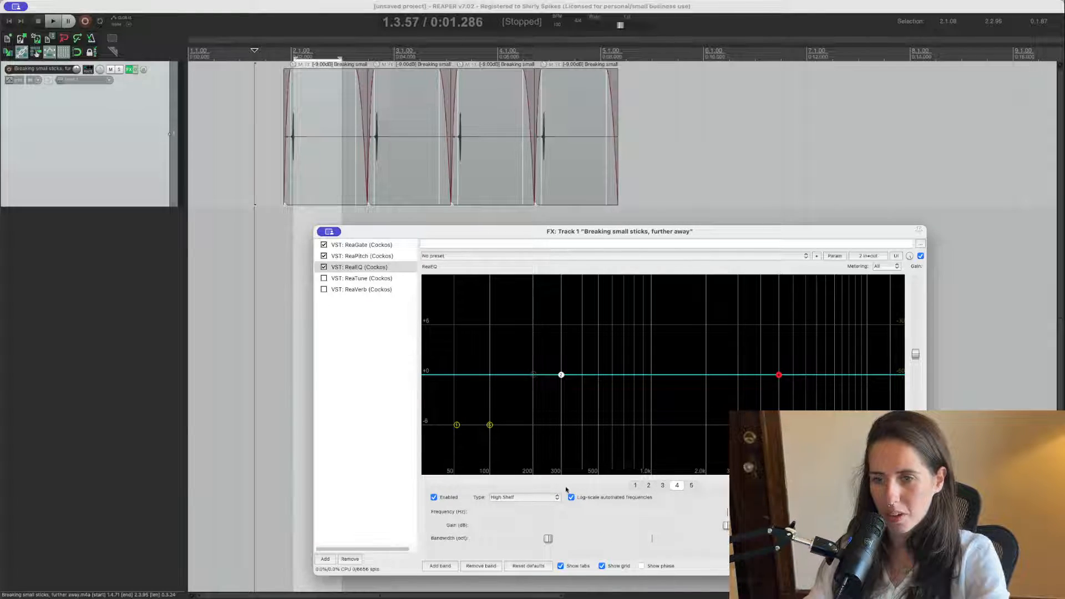
- Set ReaEQ's high-shelf band 4 to a cut of about 6 dB at roughly 2.6 kHz while auditioning the snaps
drag(779, 376, 758, 453)
key(space)
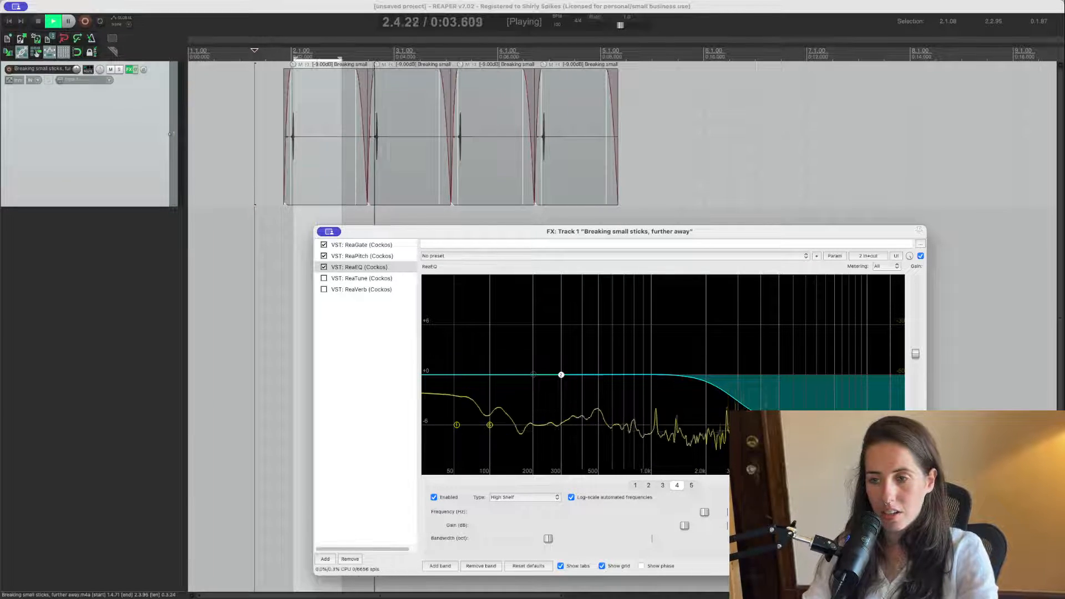
drag(737, 427, 726, 424)
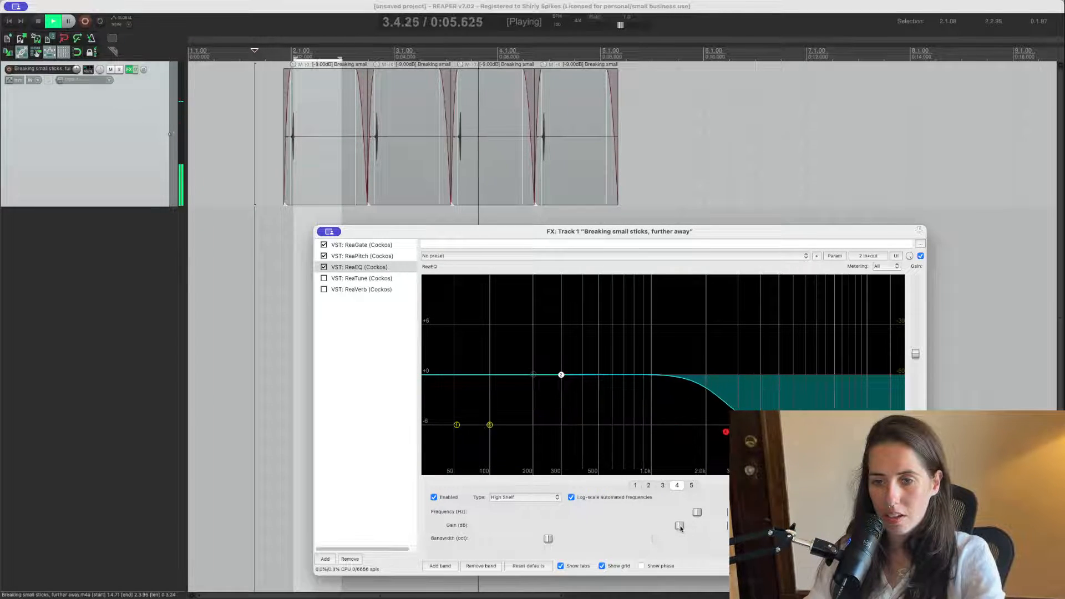
drag(685, 525, 687, 524)
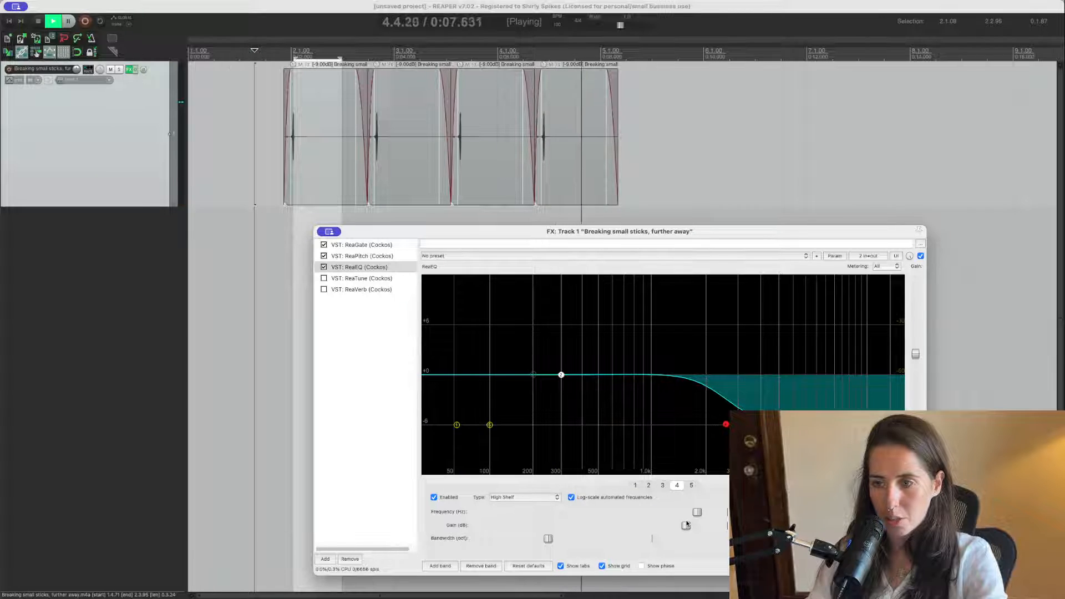
key(space)
- Lower the high-shelf band's frequency to about 2 kHz while listening to the snaps
key(space)
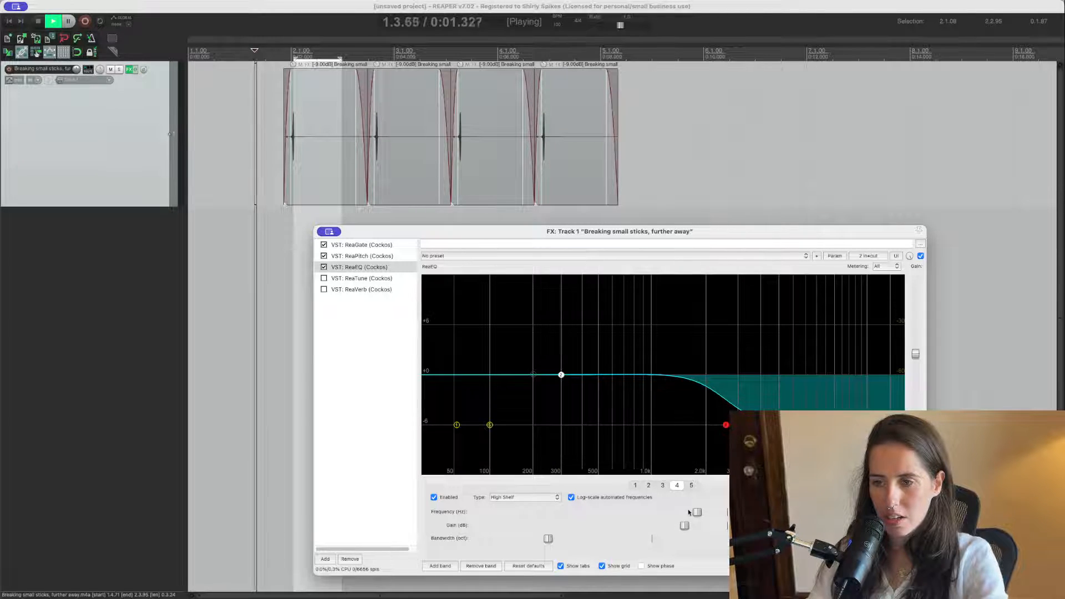
key(space)
key(space)
mouse_move(698, 511)
mouse_down()
mouse_move(632, 513)
mouse_move(684, 514)
mouse_up()
key(space)
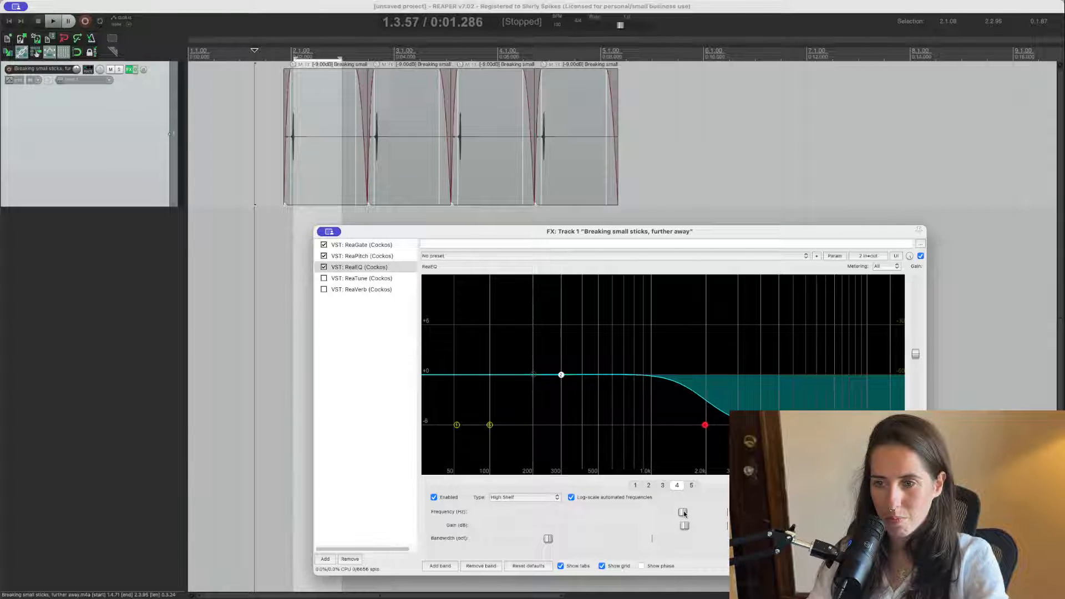
- Raise the high-shelf band's frequency to about 3.5 kHz while auditioning the snaps
key(space)
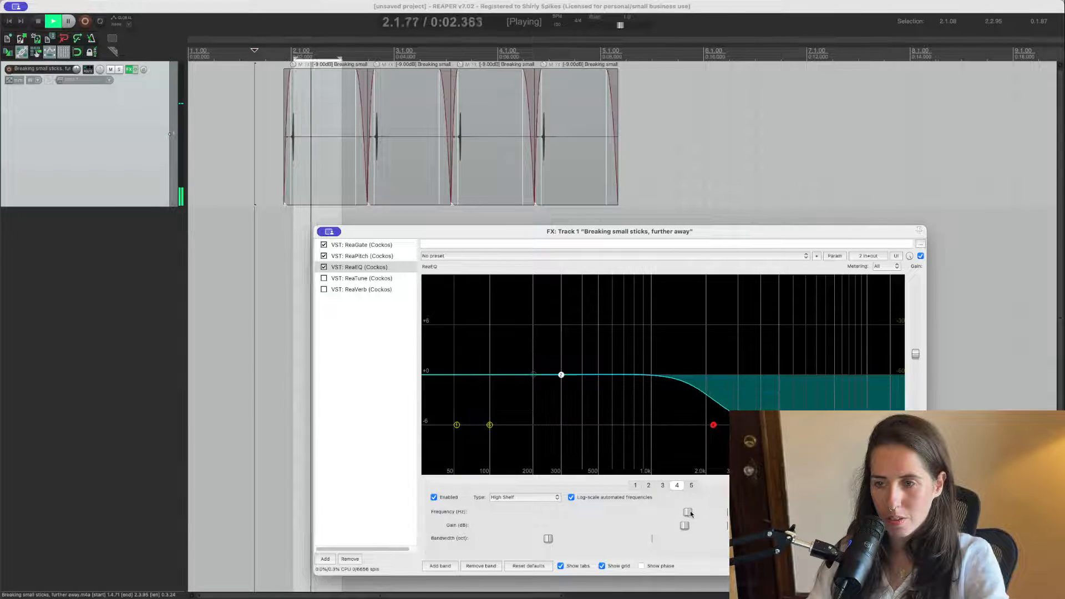
drag(687, 513, 717, 511)
key(space)
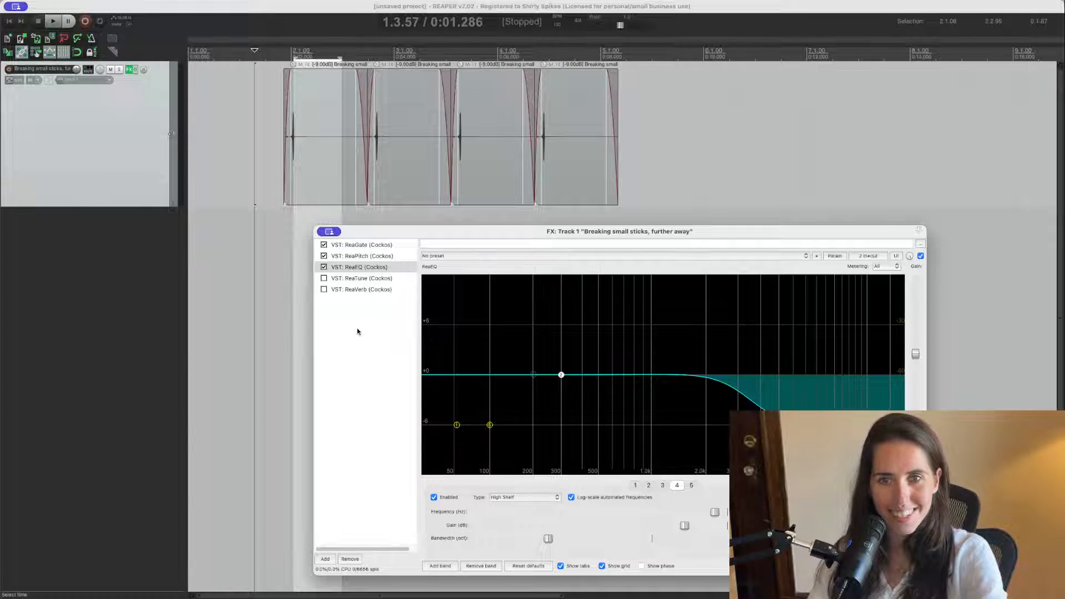
- Close the effects window and look over the track's list of envelopes and automatable plug-in parameters
drag(404, 231, 522, 255)
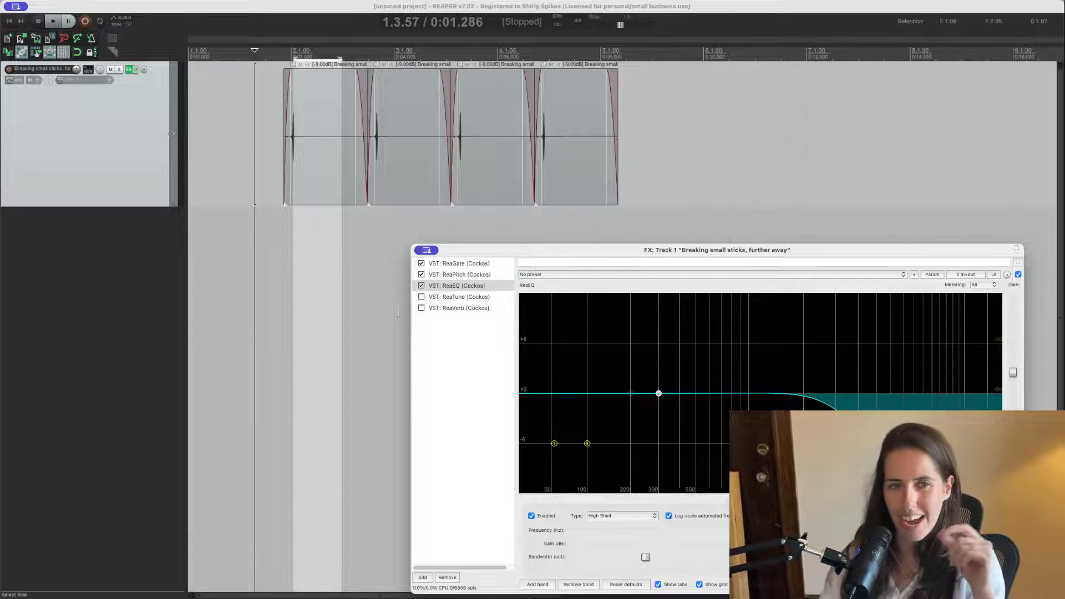
click(128, 226)
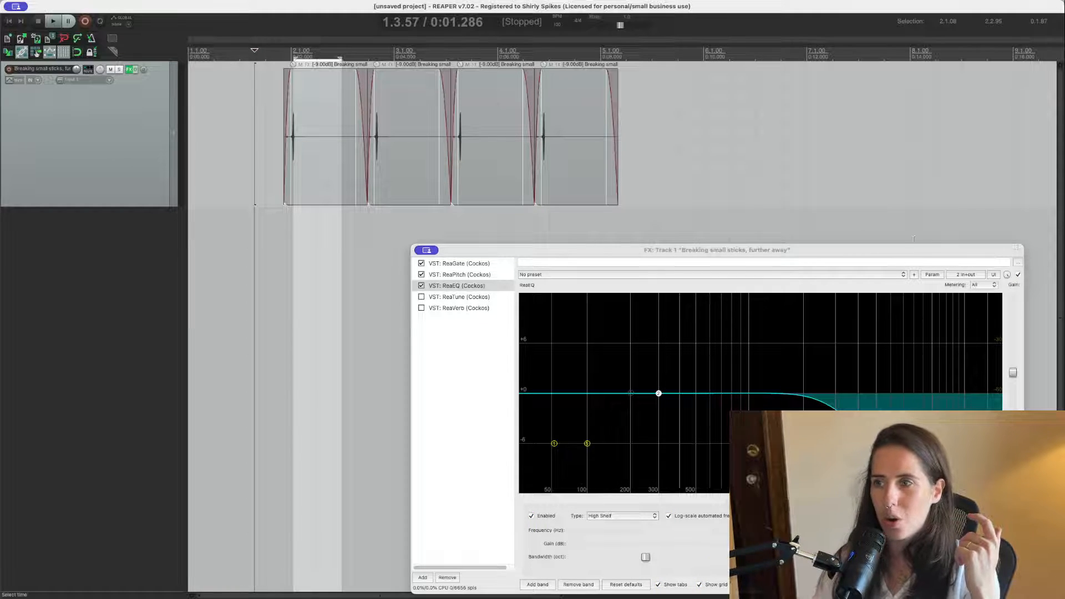
drag(907, 244, 902, 188)
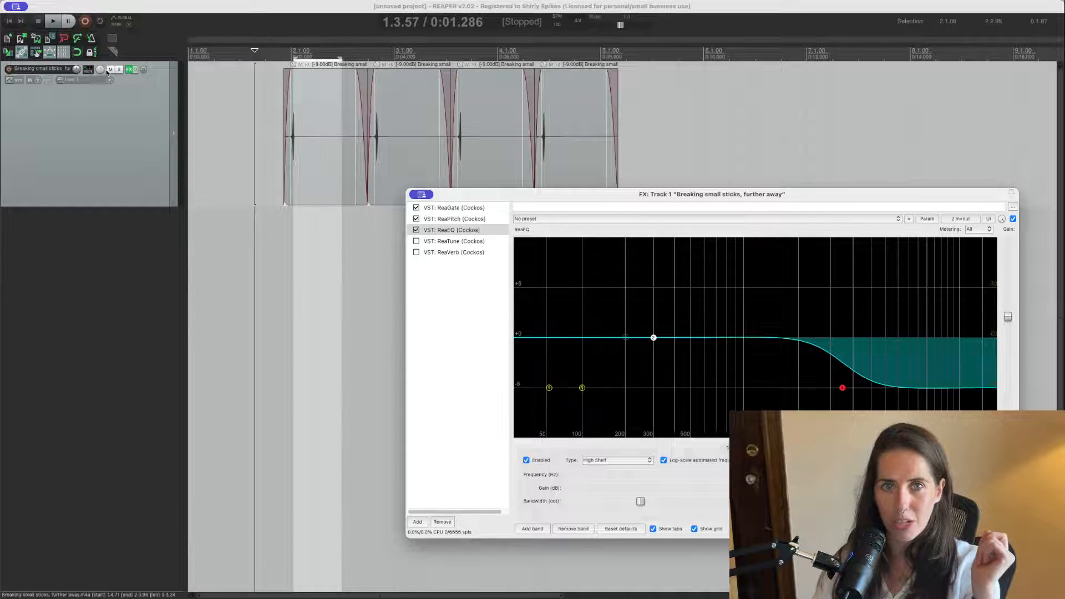
click(129, 70)
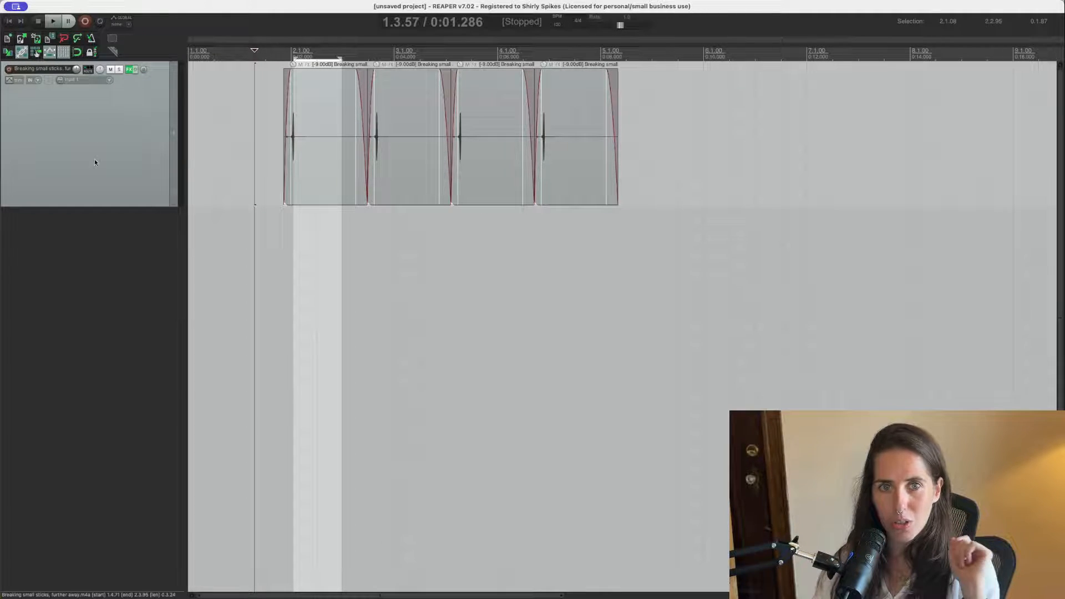
click(19, 82)
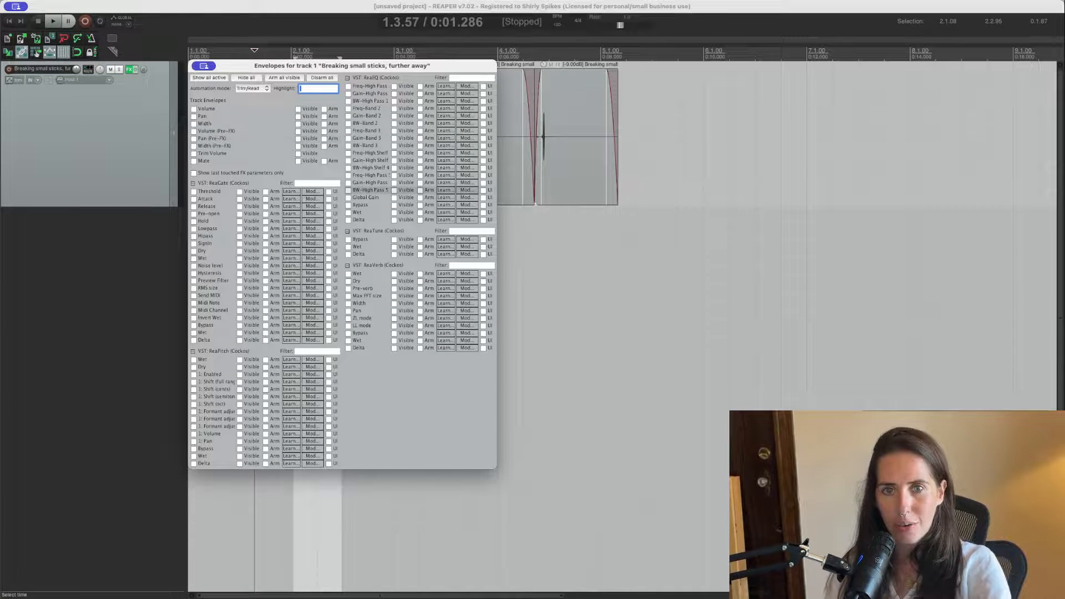
drag(395, 66, 472, 127)
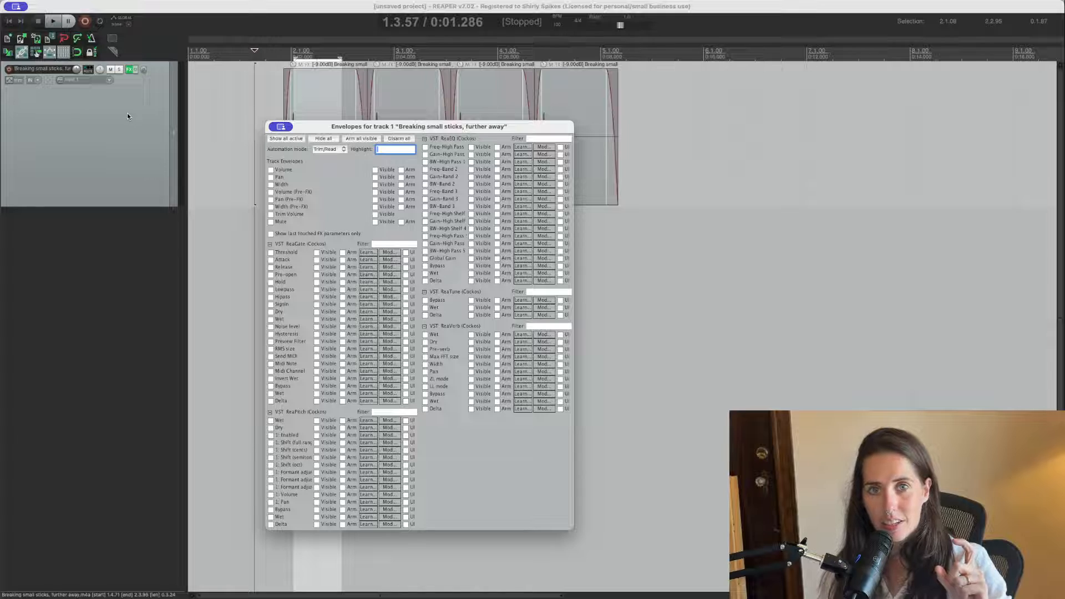
key(Escape)
- Open ReaPitch in the track's effects chain and set its Shift (cents) to -7 while playing the snaps
click(130, 70)
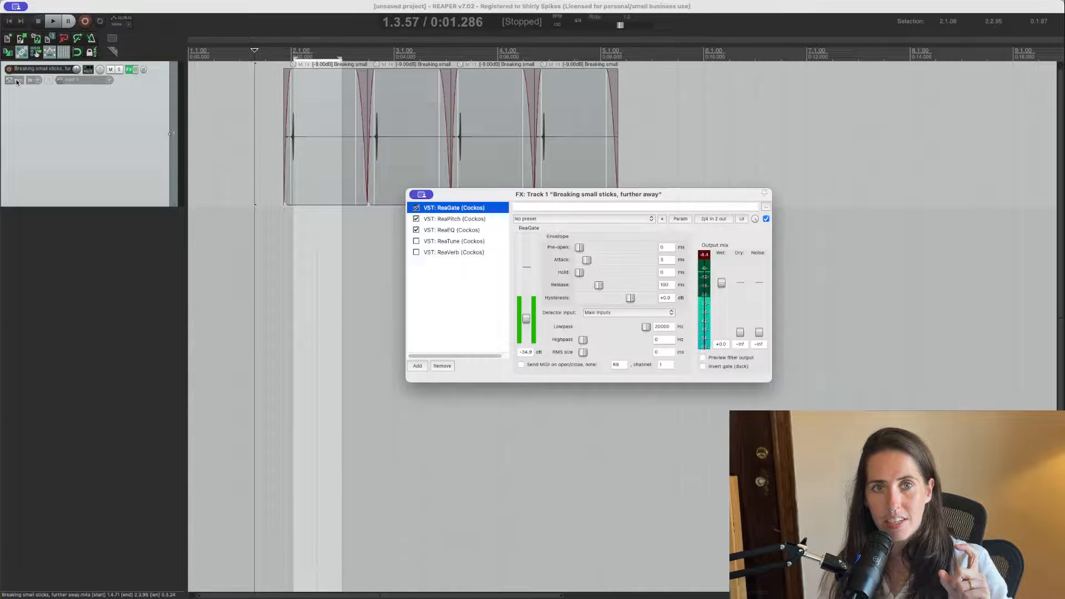
click(13, 79)
drag(542, 204, 715, 168)
click(9, 79)
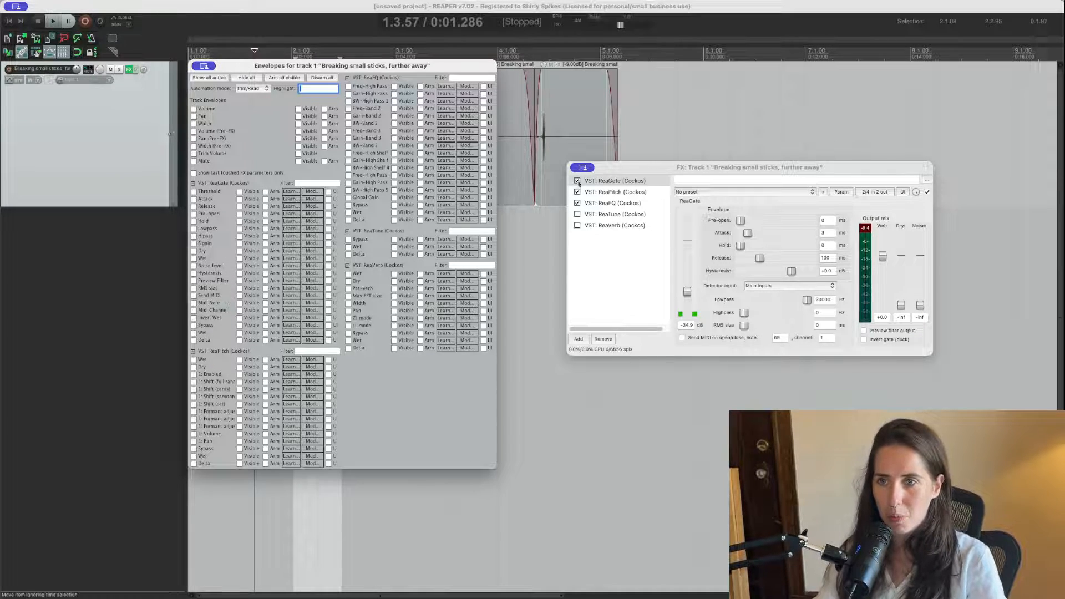
click(628, 193)
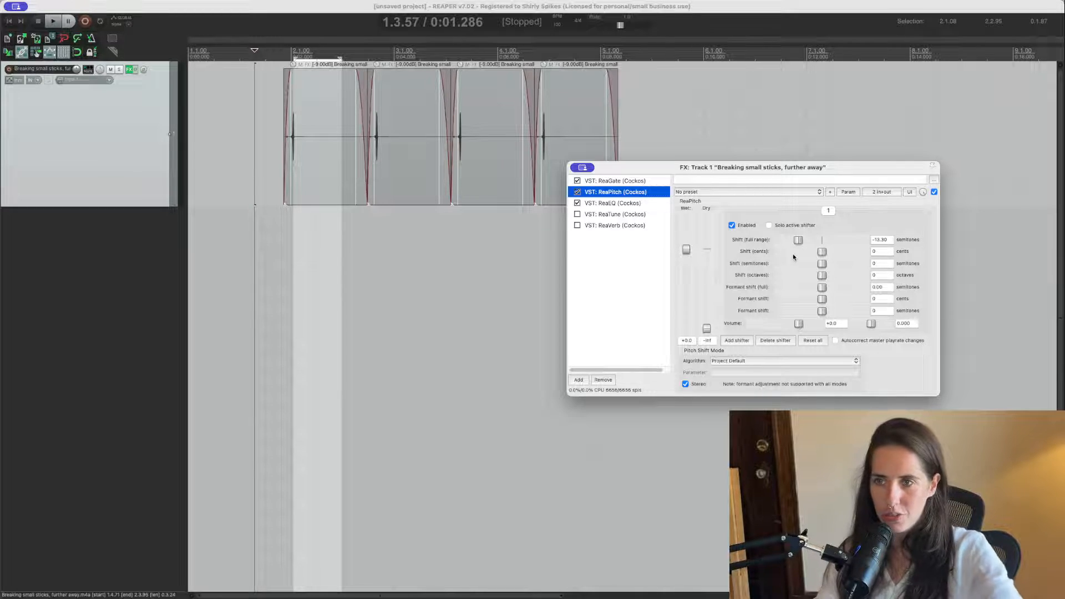
key(space)
mouse_move(821, 253)
mouse_down()
mouse_move(851, 253)
mouse_move(806, 253)
mouse_move(820, 253)
mouse_up()
key(space)
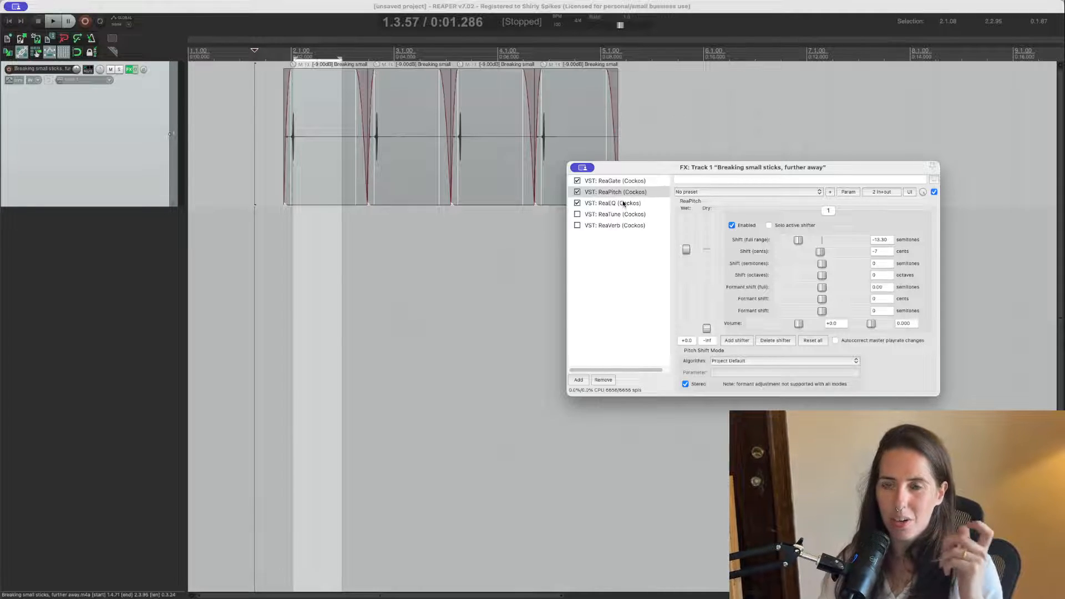
- Show the track's ReaPitch Shift (cents) envelope, and clear the envelope list and effects window out of the way
click(131, 168)
click(14, 80)
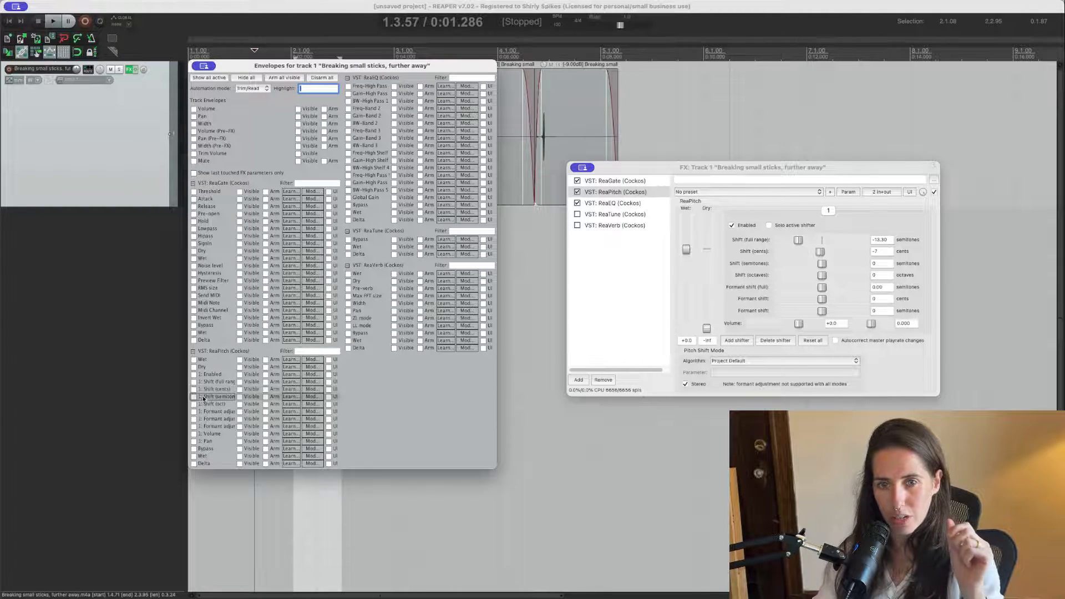
click(194, 390)
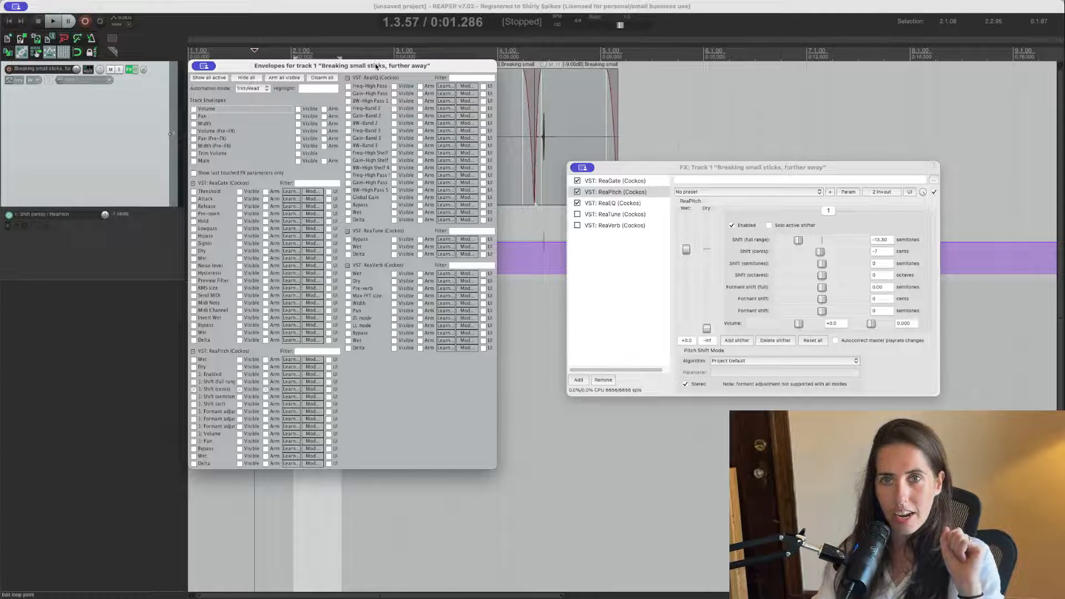
drag(378, 66, 224, 360)
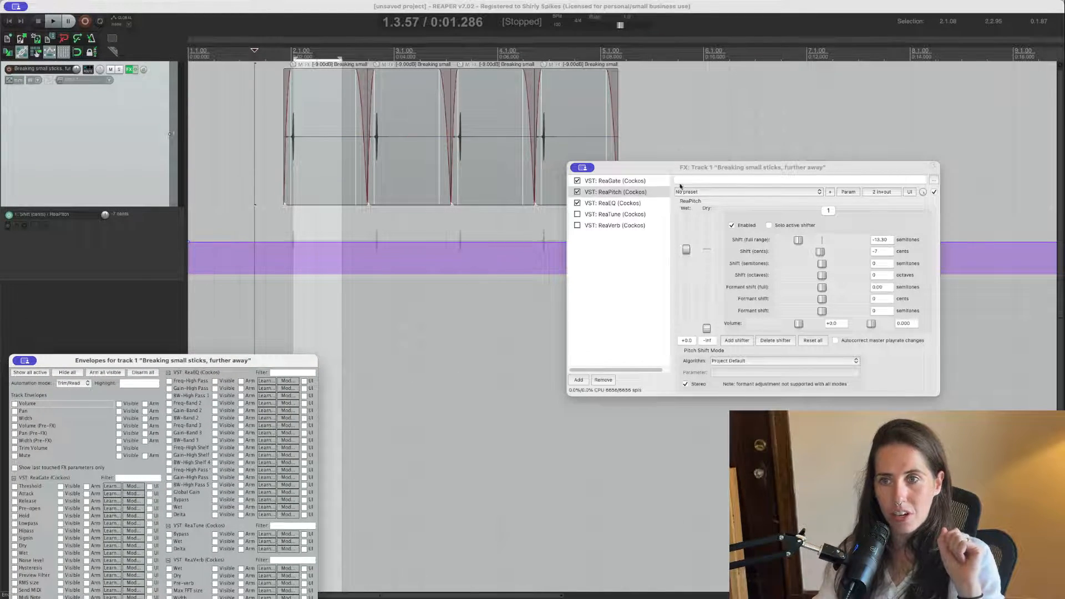
drag(713, 166, 779, 257)
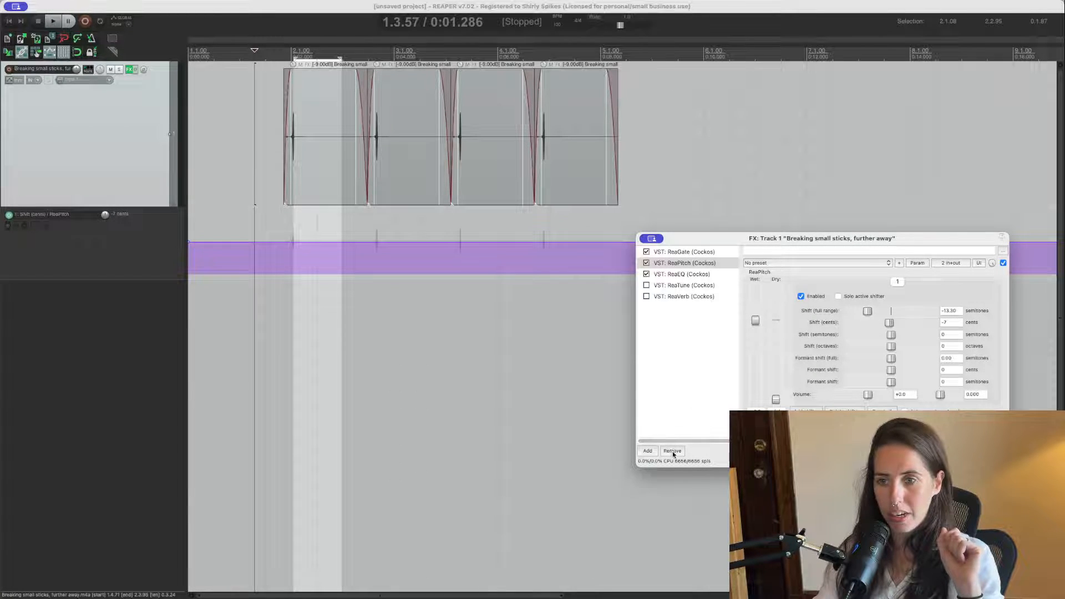
click(130, 70)
click(147, 302)
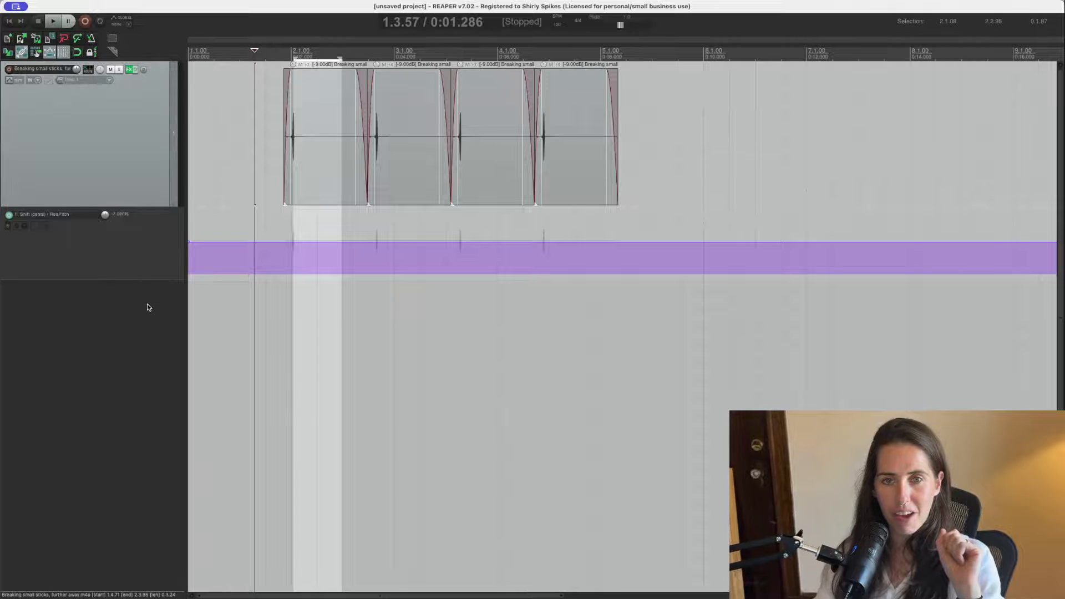
- Draw freehand points on the Shift (cents) envelope near the first three snaps, plus four raised points from the last clip onward
click(298, 241)
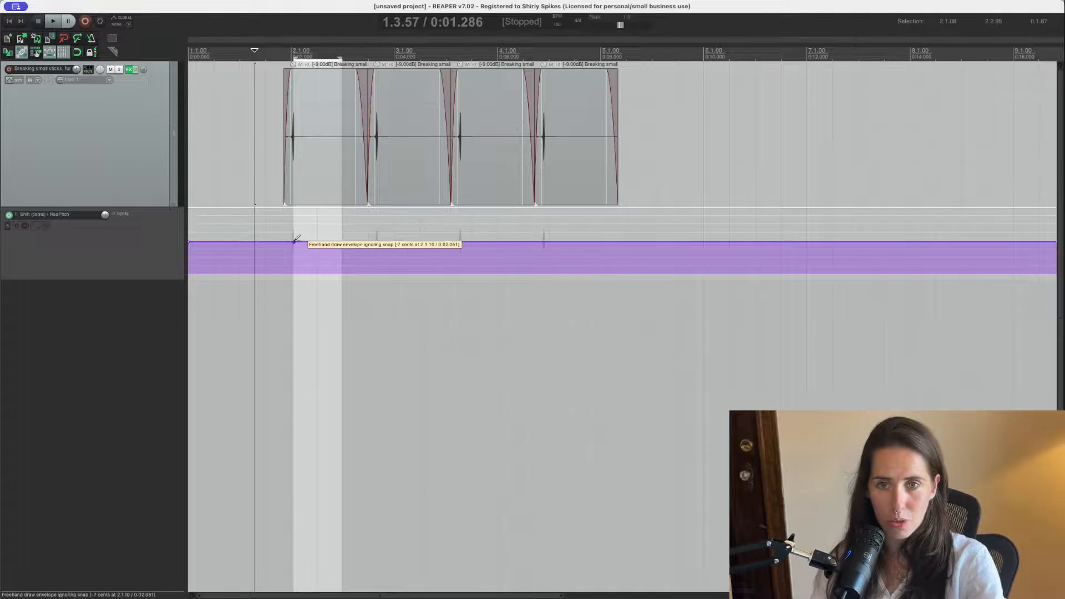
double_click(294, 241)
click(320, 214)
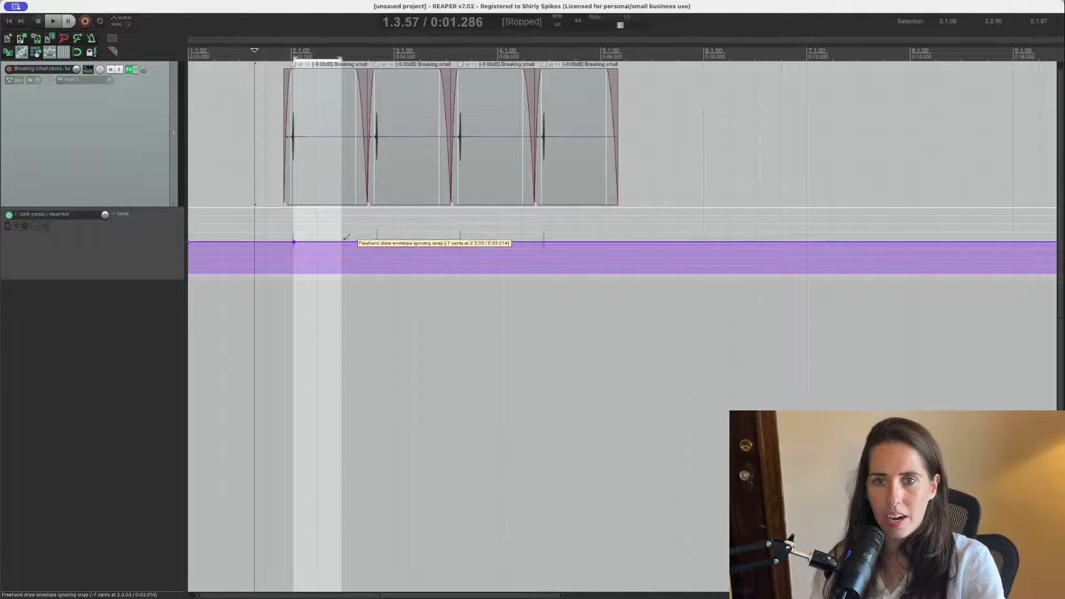
click(373, 242)
drag(391, 239, 483, 241)
click(572, 235)
click(595, 234)
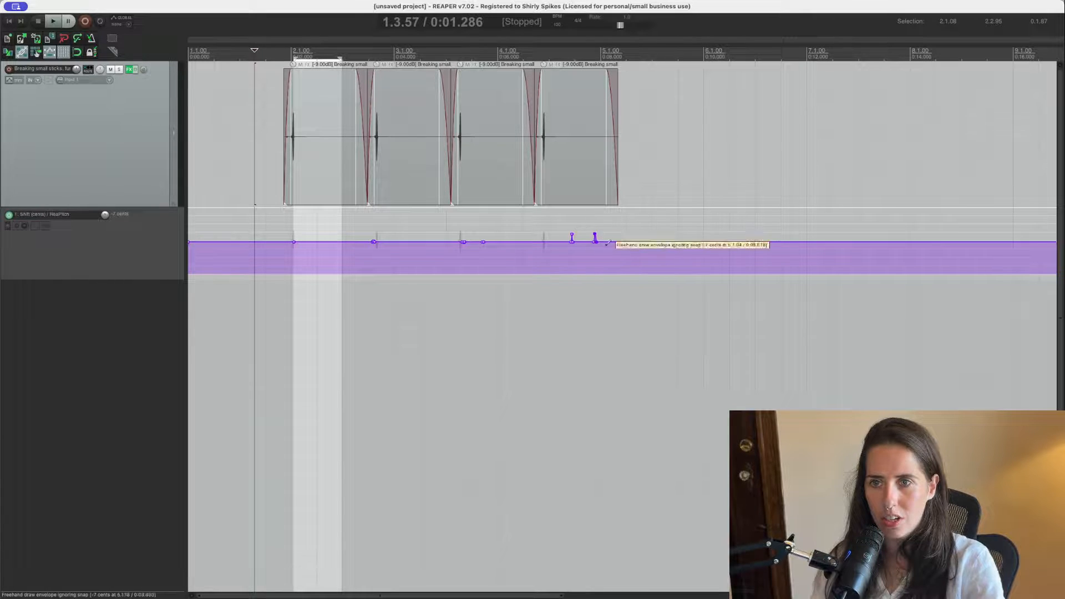
click(614, 230)
click(667, 226)
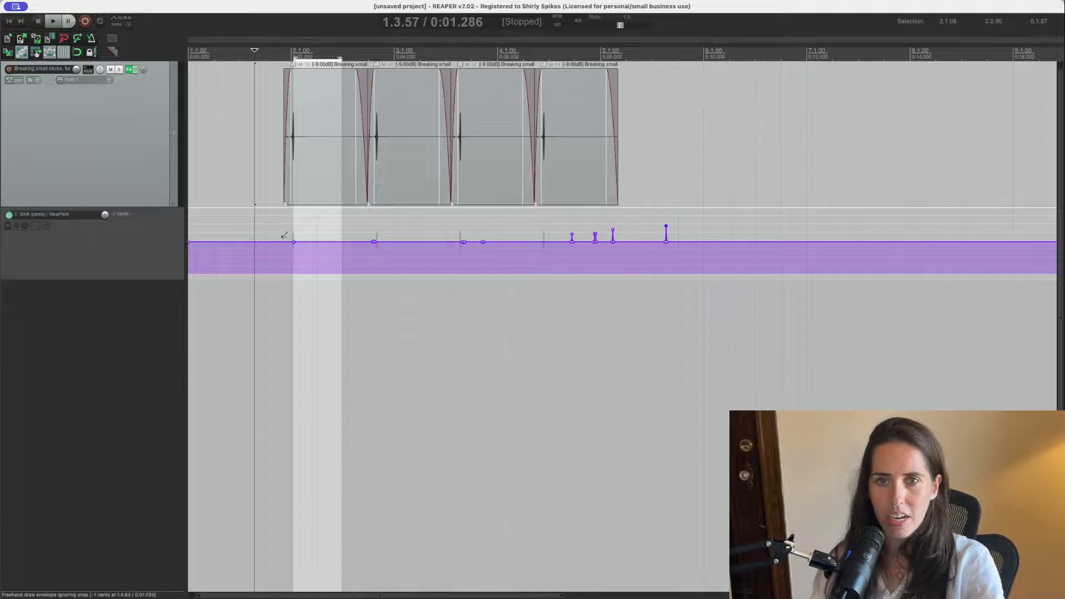
- Raise the envelope point at the first snap to about 34 cents, and merge the second snap's points into one slight dip
scroll(298, 244, up, 2)
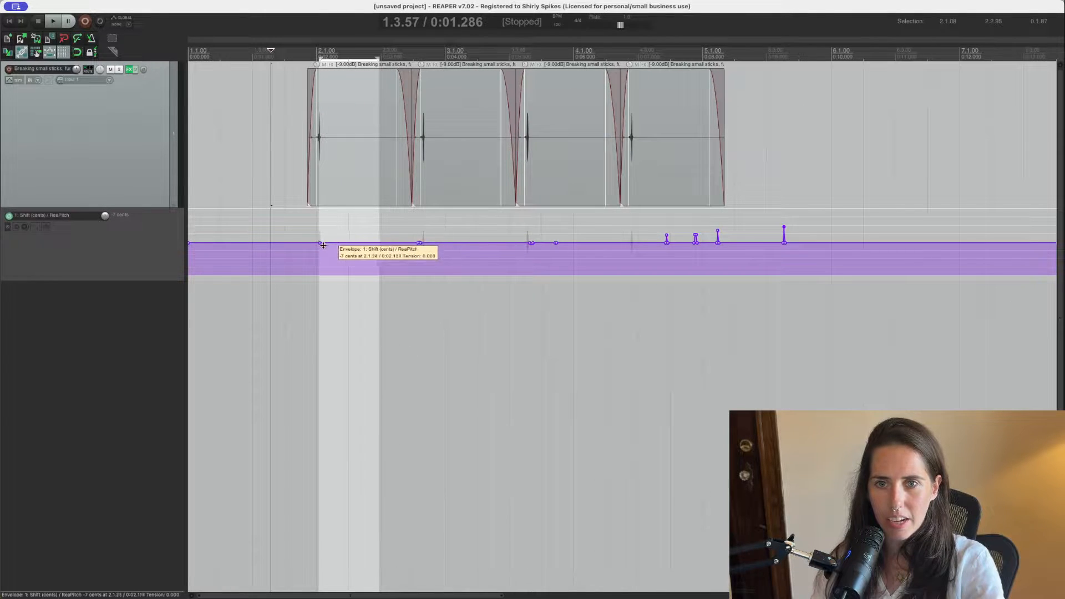
drag(323, 245, 321, 234)
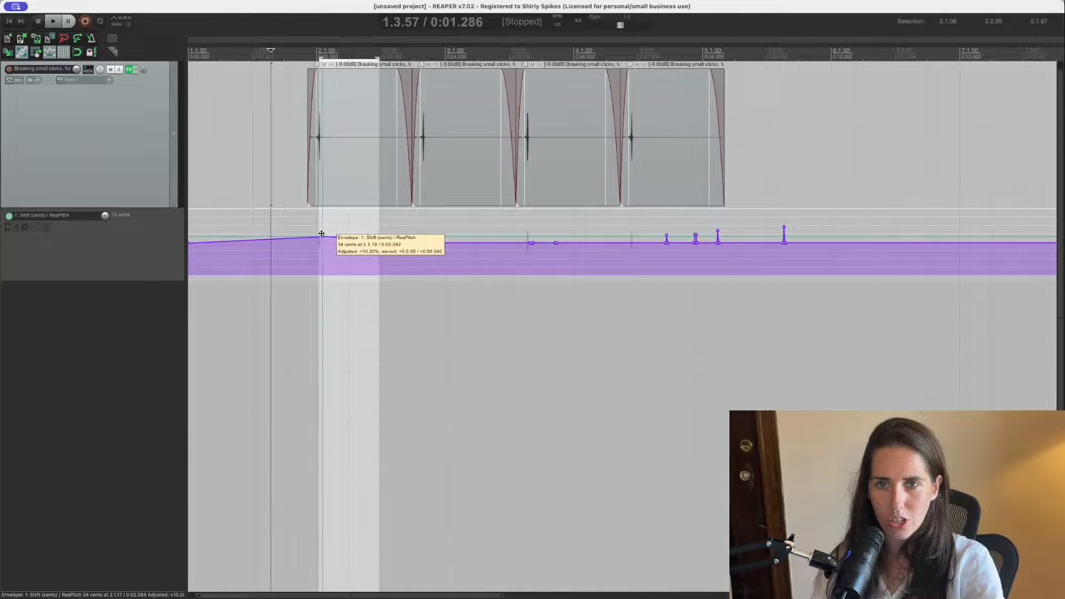
mouse_move(422, 244)
mouse_down()
mouse_move(437, 247)
mouse_move(407, 243)
mouse_up()
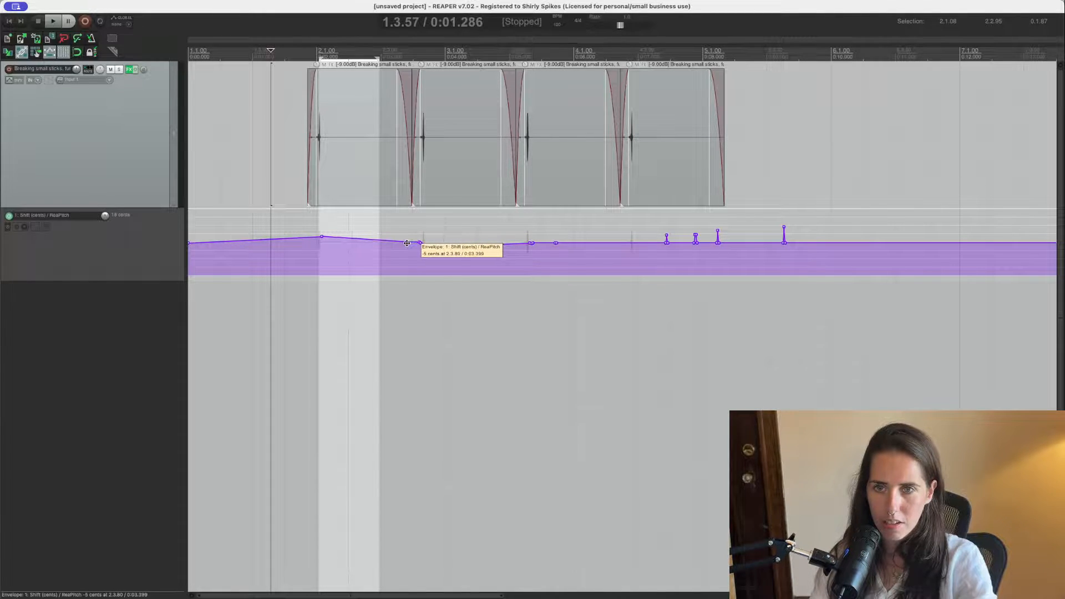
drag(407, 243, 405, 233)
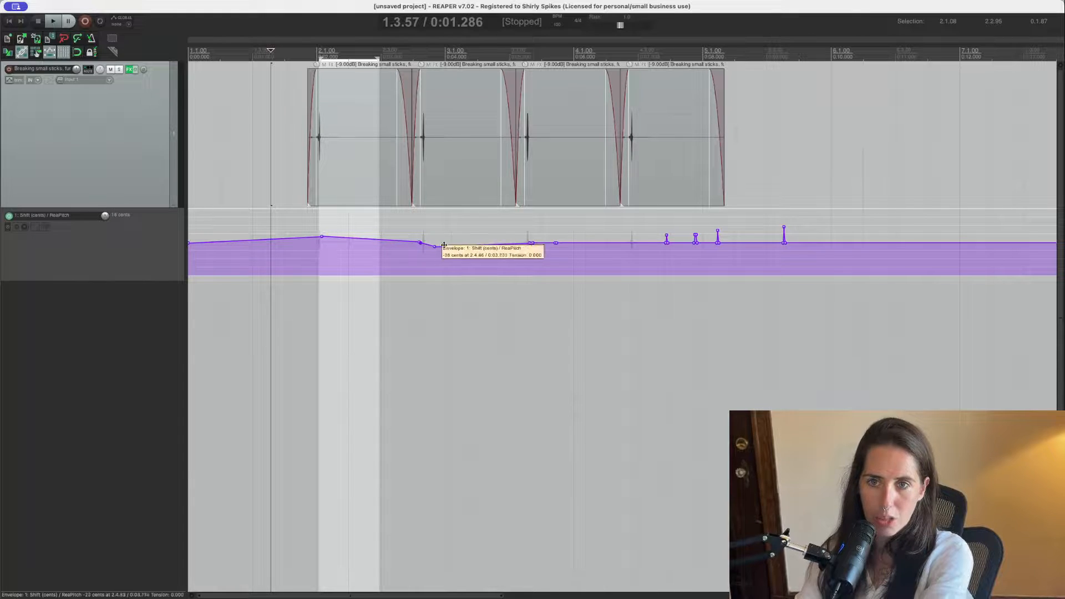
alt+click(419, 241)
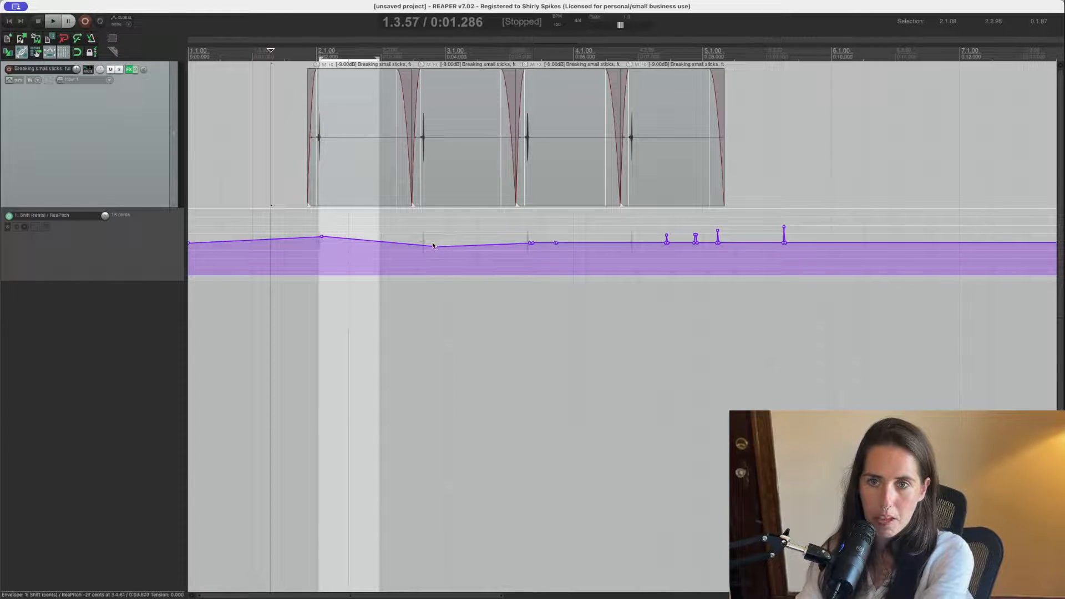
drag(433, 246, 428, 244)
- Raise the Shift (cents) envelope slightly at the third snap, and move the first raised point closer to the fourth snap
click(524, 243)
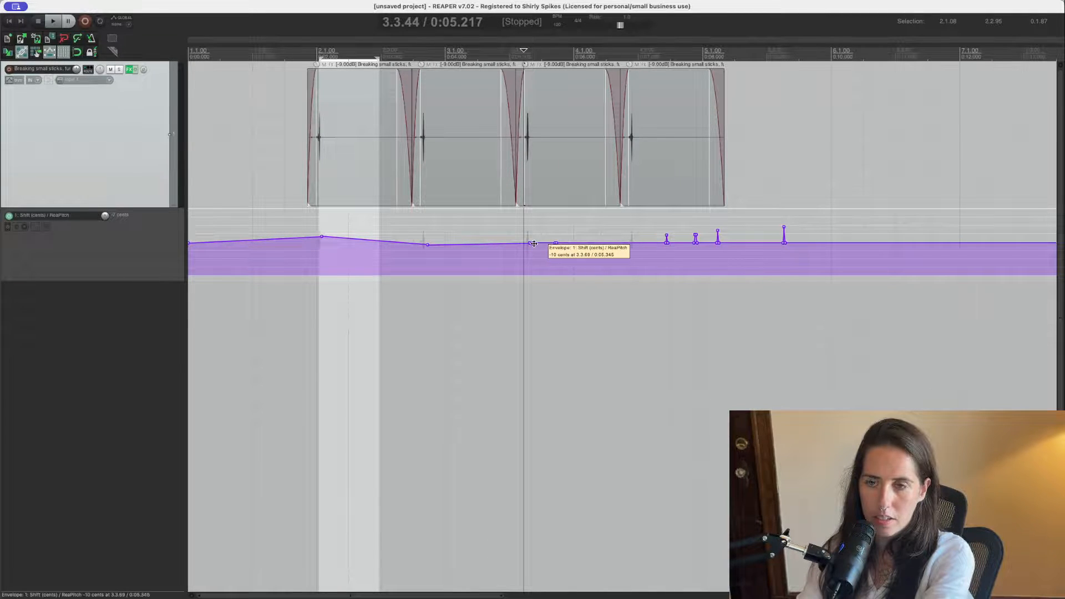
drag(533, 243, 537, 240)
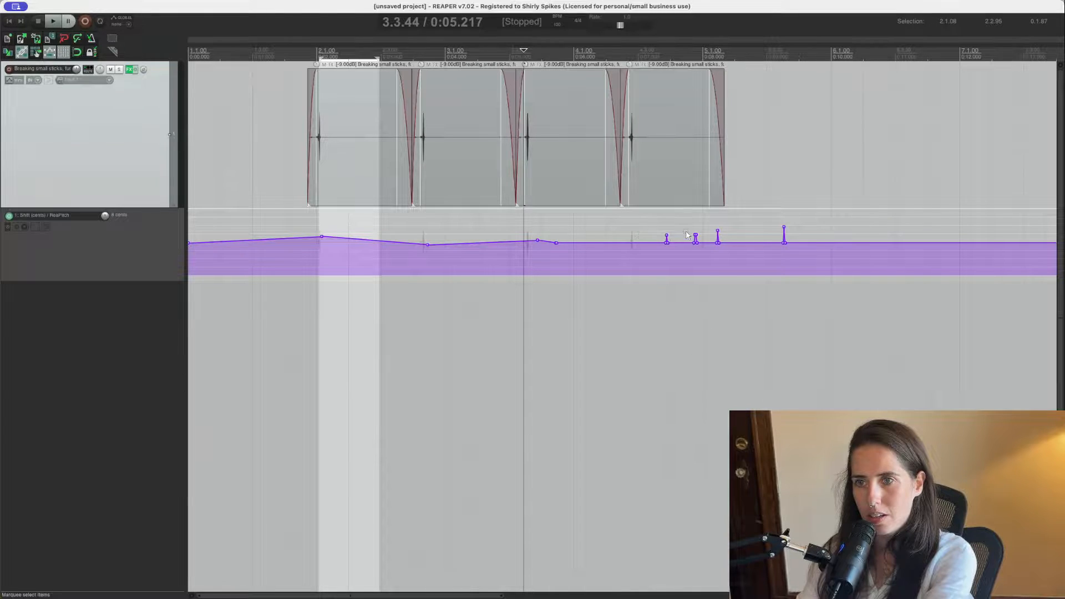
drag(667, 235, 653, 237)
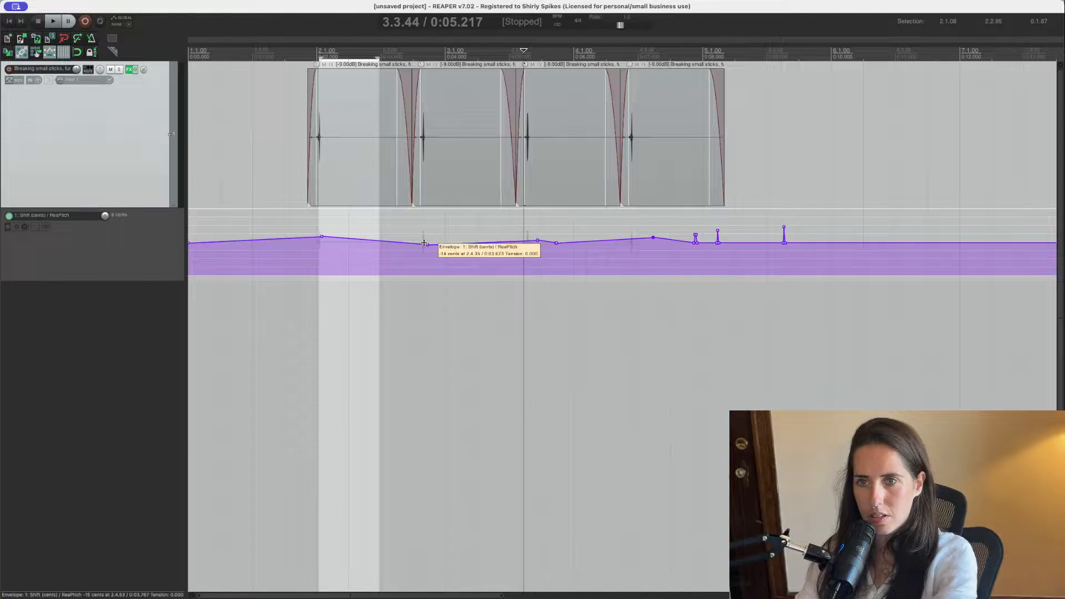
- Play the snaps from just before the first one, and watch ReaPitch's Shift (cents) follow the envelope
click(278, 234)
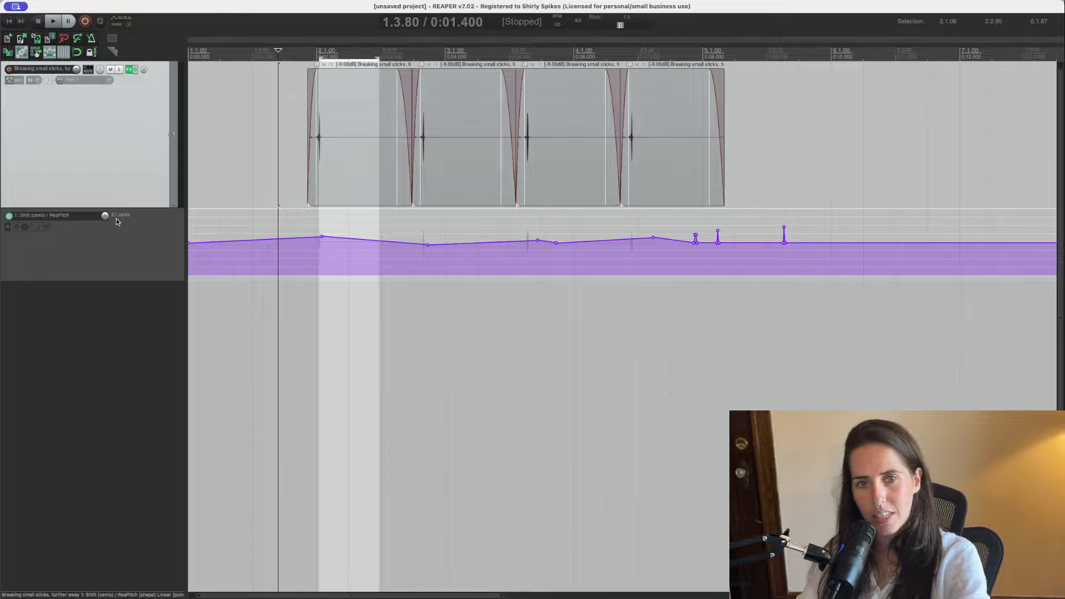
key(space)
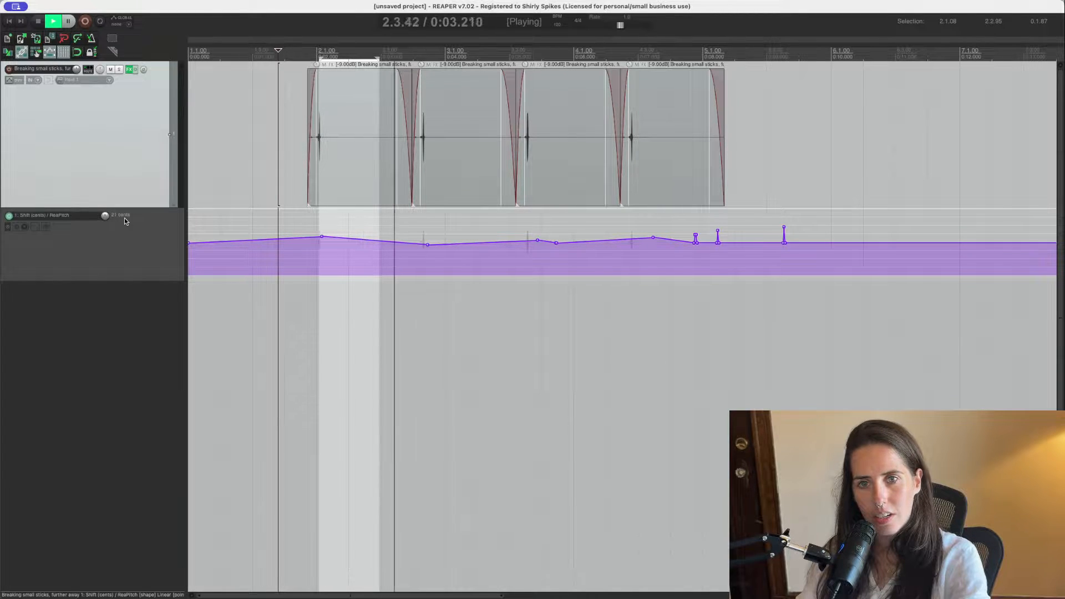
key(space)
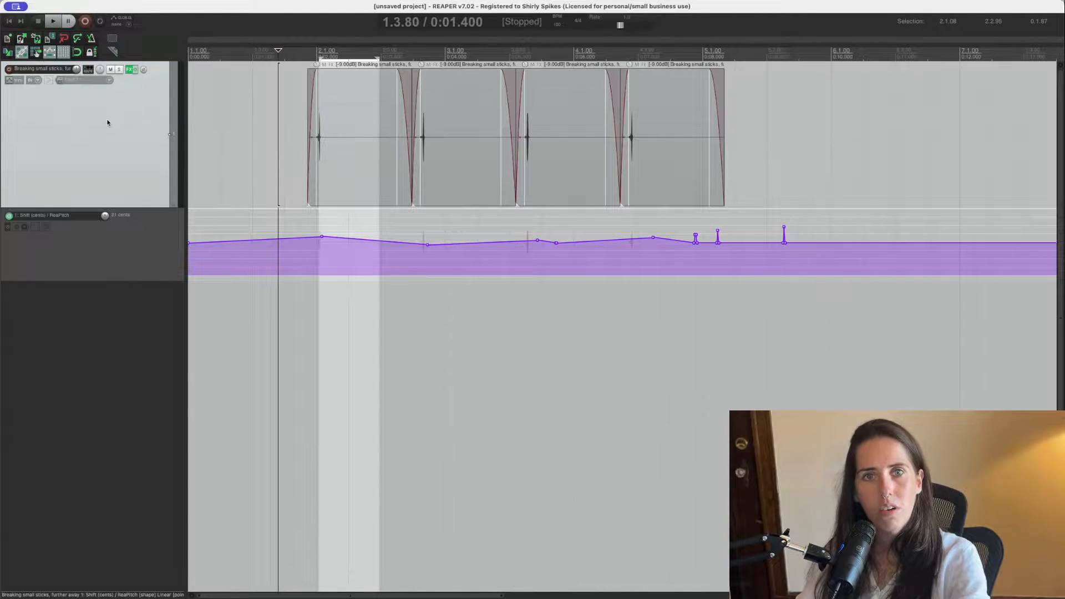
click(129, 70)
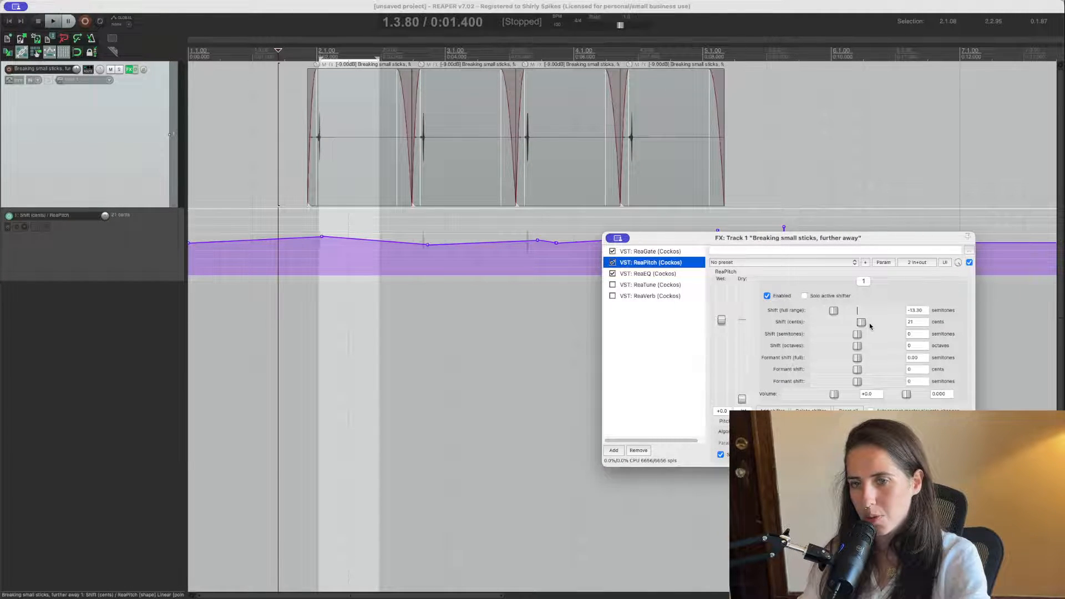
key(space)
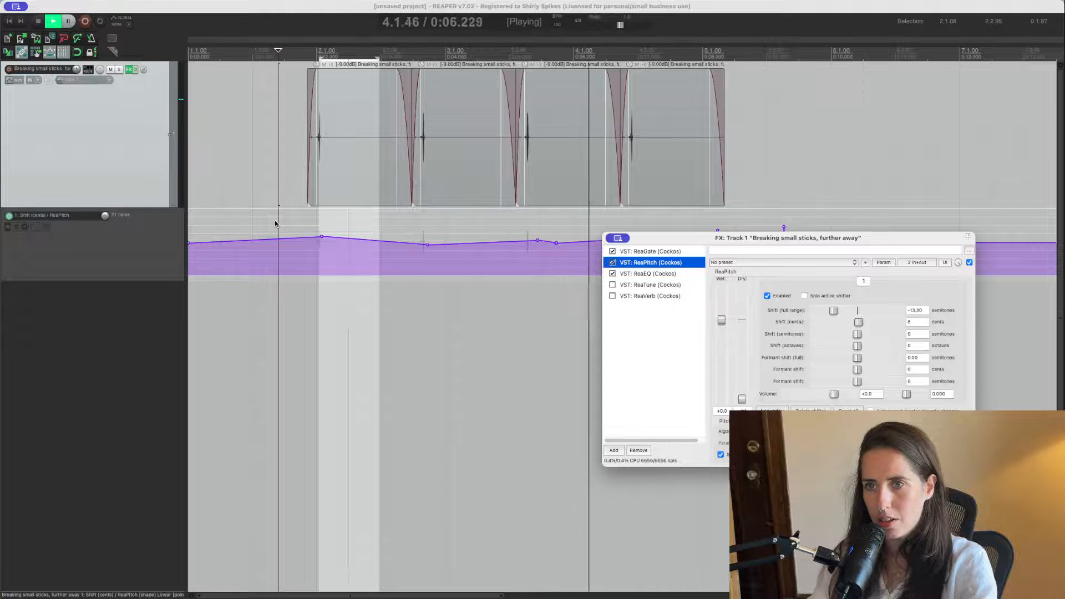
key(space)
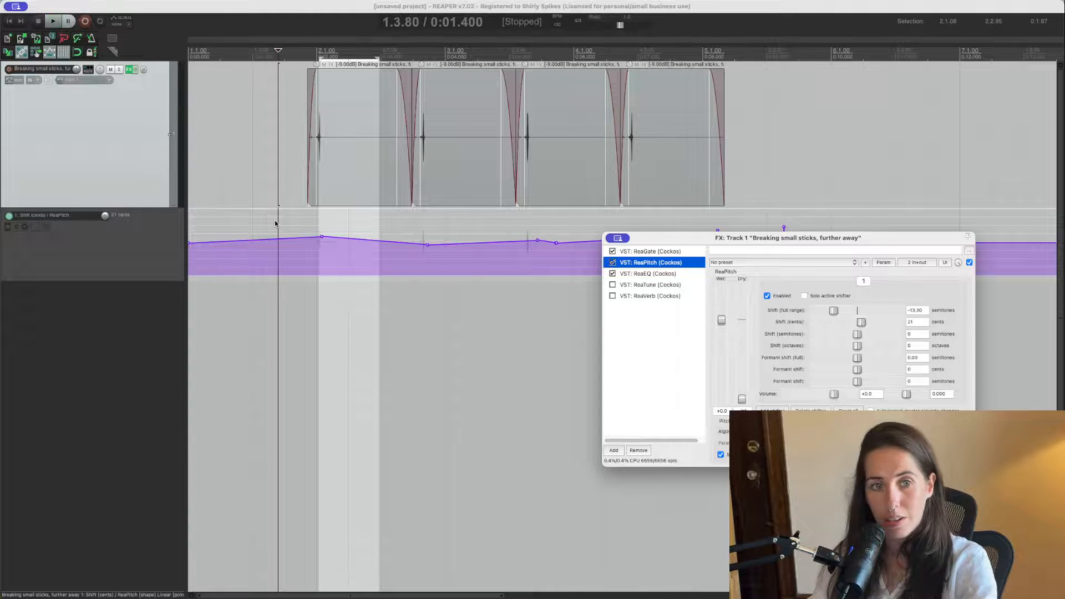
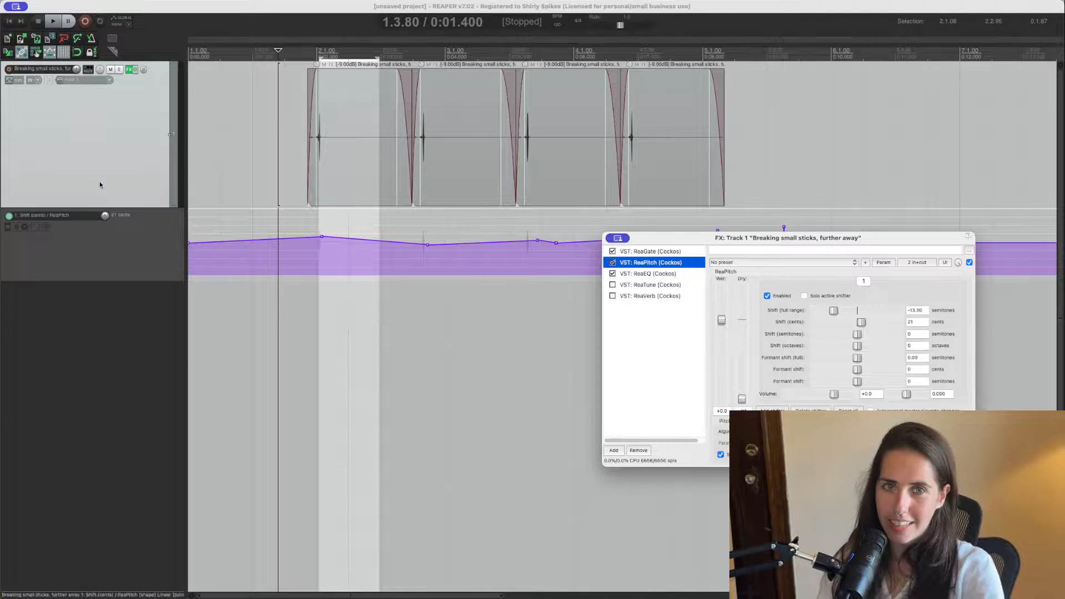
- Show the track's Volume envelope in its own lane below the stick-breaking track
click(135, 258)
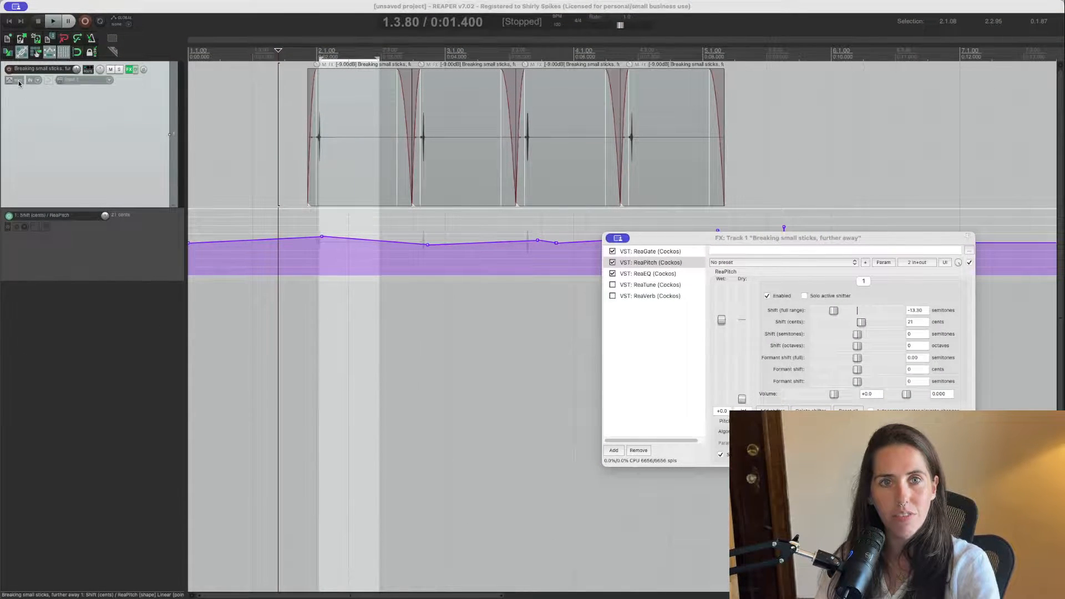
click(19, 83)
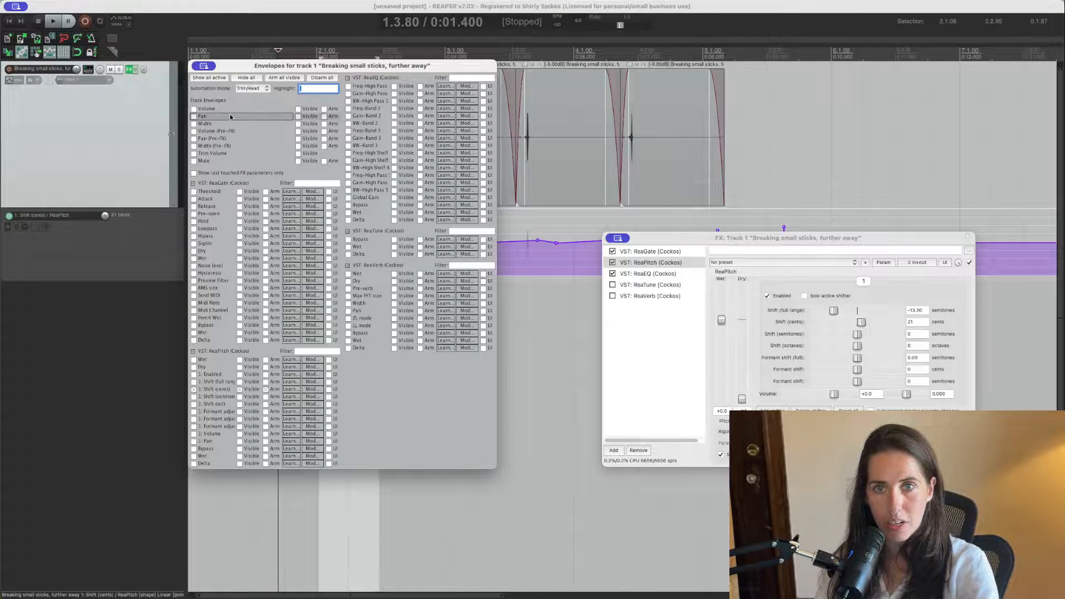
click(194, 109)
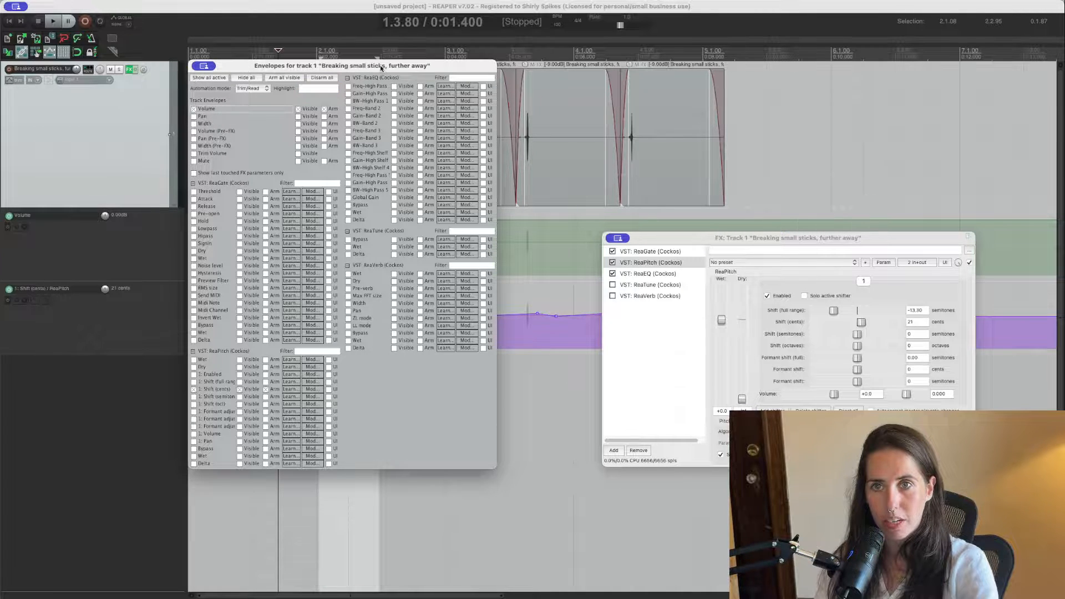
drag(380, 68, 432, 155)
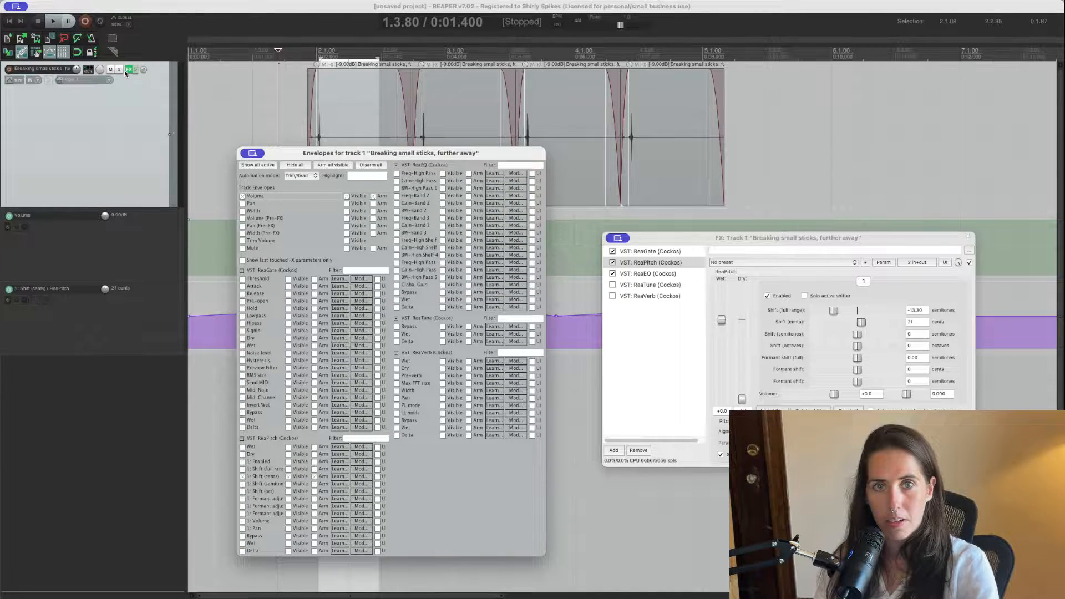
click(14, 80)
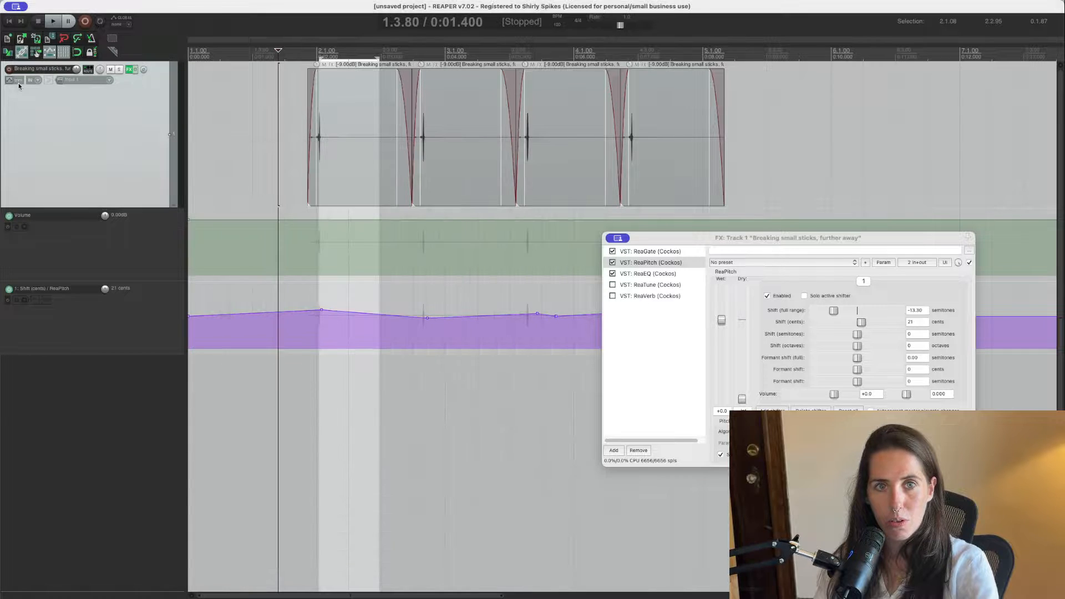
click(14, 80)
click(14, 80)
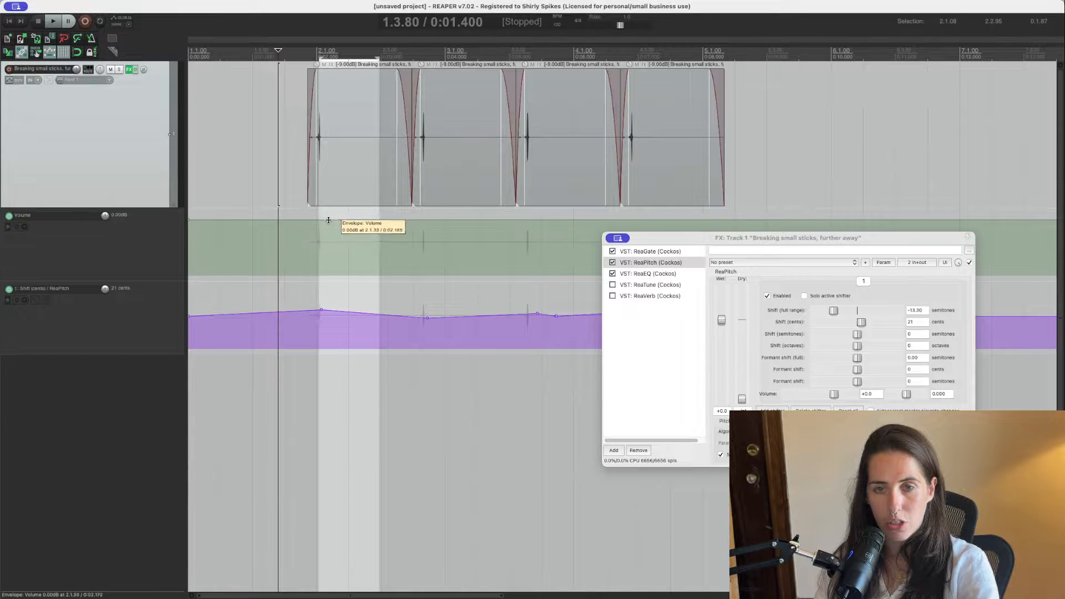
- Draw freehand dips of different shapes on the Volume envelope at the first three snaps, down to about -11 dB at the first
click(312, 219)
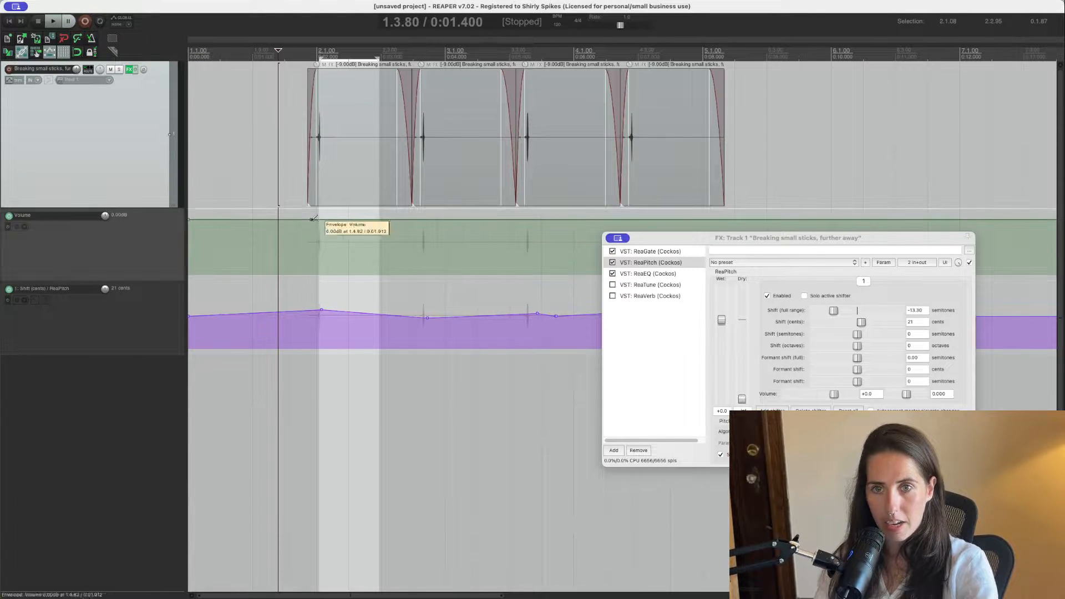
drag(335, 220, 332, 234)
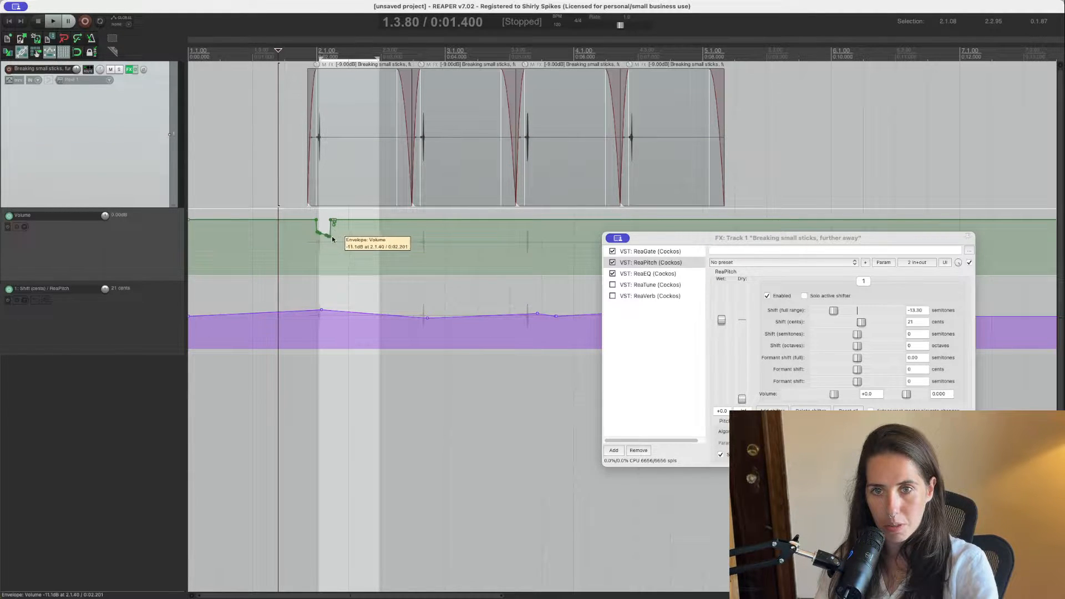
drag(416, 240, 444, 222)
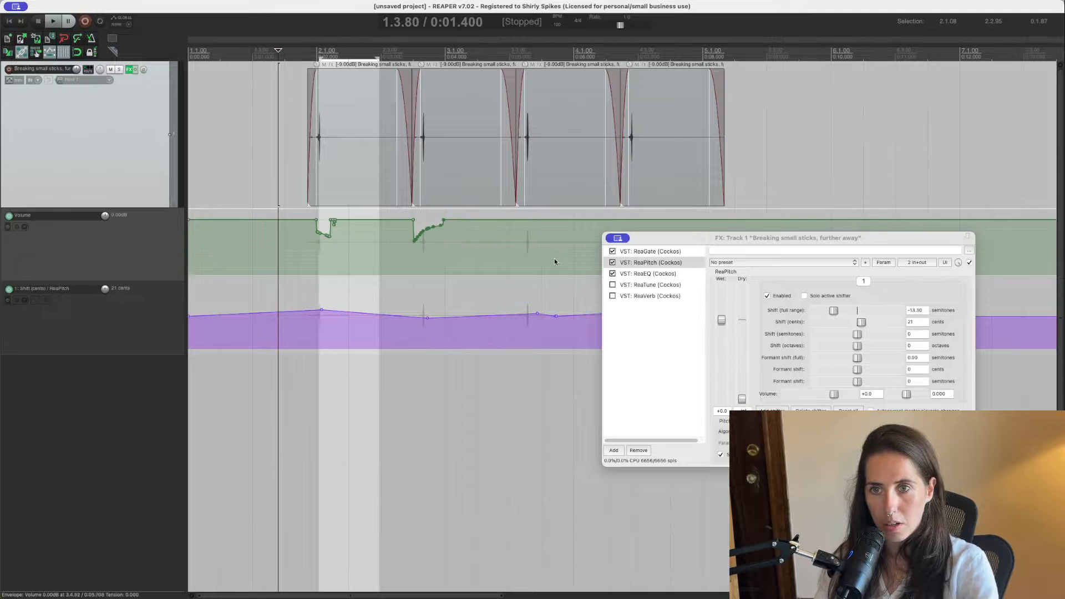
mouse_move(544, 220)
mouse_down()
mouse_move(542, 235)
mouse_move(518, 233)
mouse_up()
- Clear the effects window off the Volume lane, play the snaps, and draw a dip that ramps back up at the fourth snap
drag(707, 240, 783, 313)
key(space)
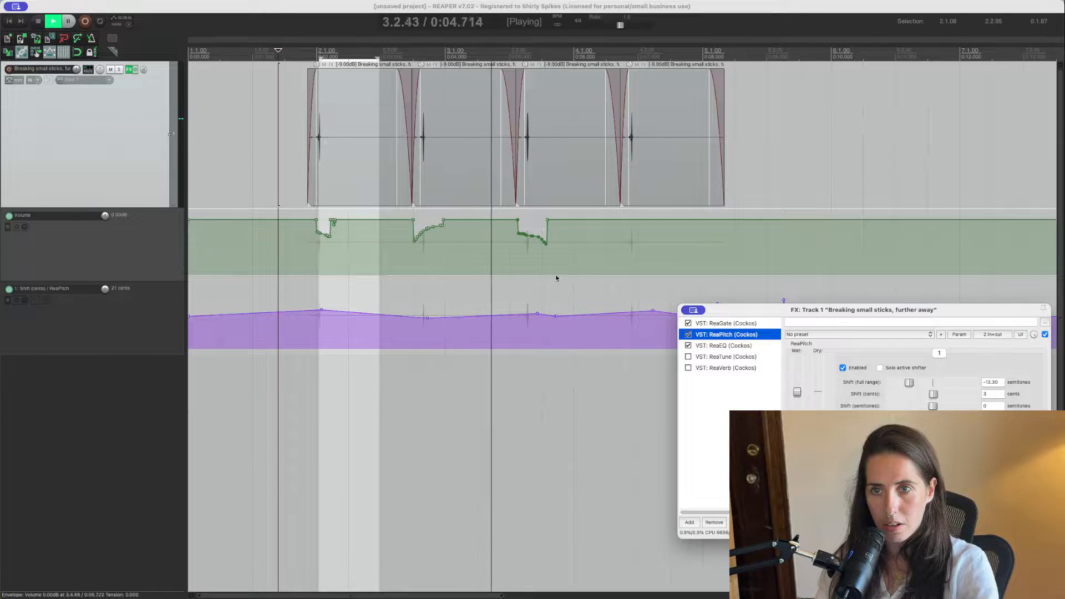
key(space)
click(622, 233)
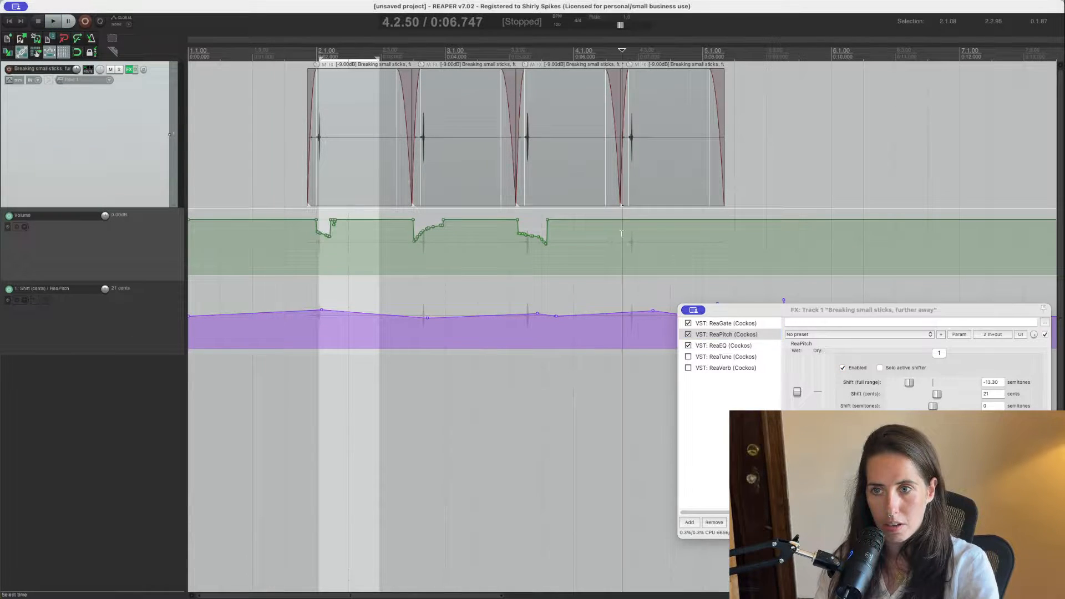
drag(630, 234, 652, 221)
- Play all four snaps from just before the first one to hear the volume automation
key(space)
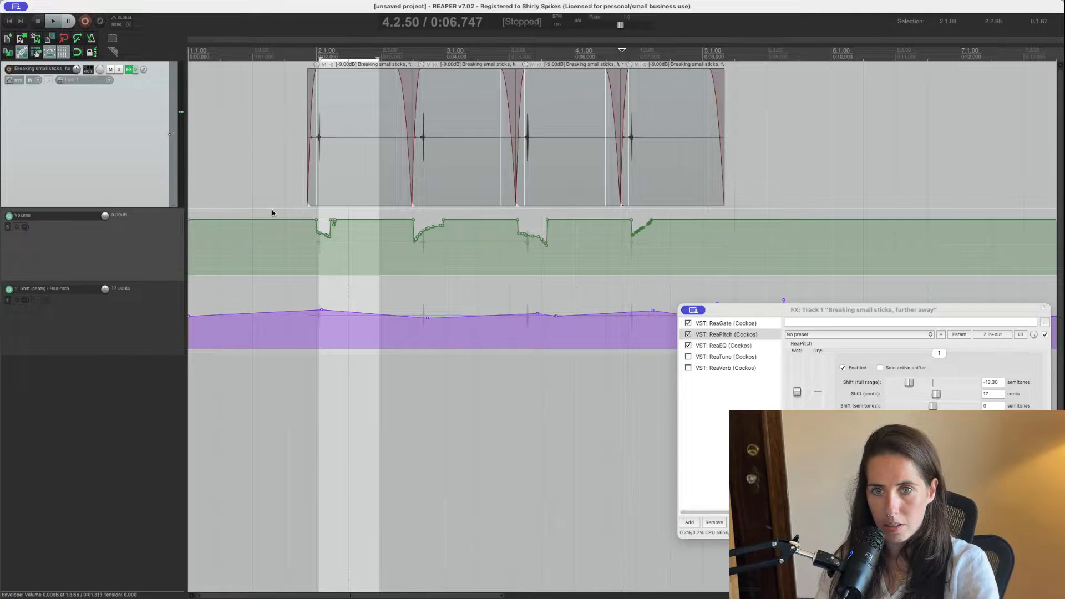
click(294, 200)
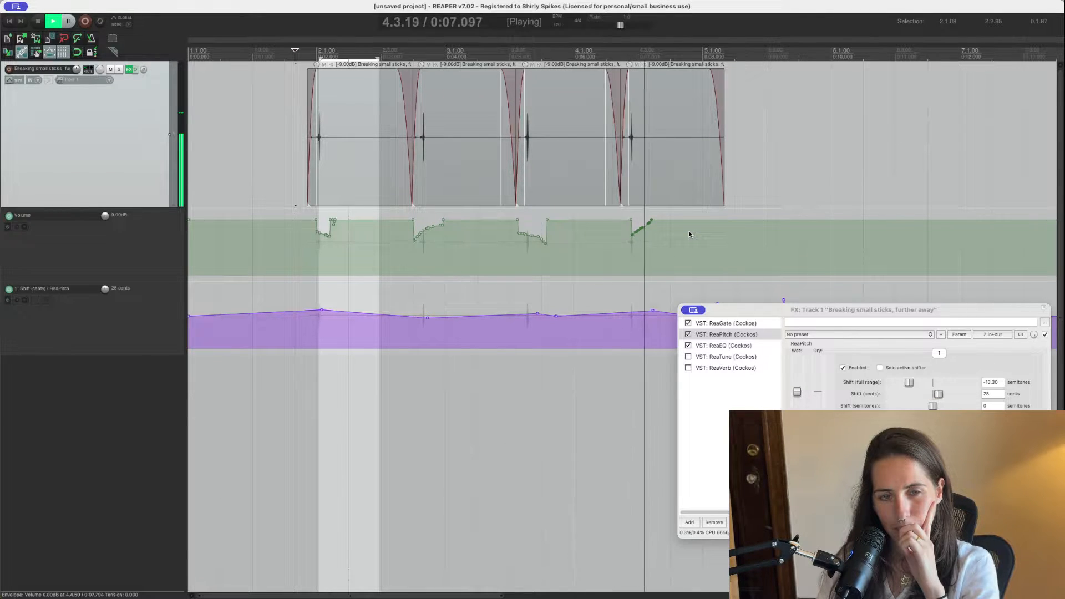
key(space)
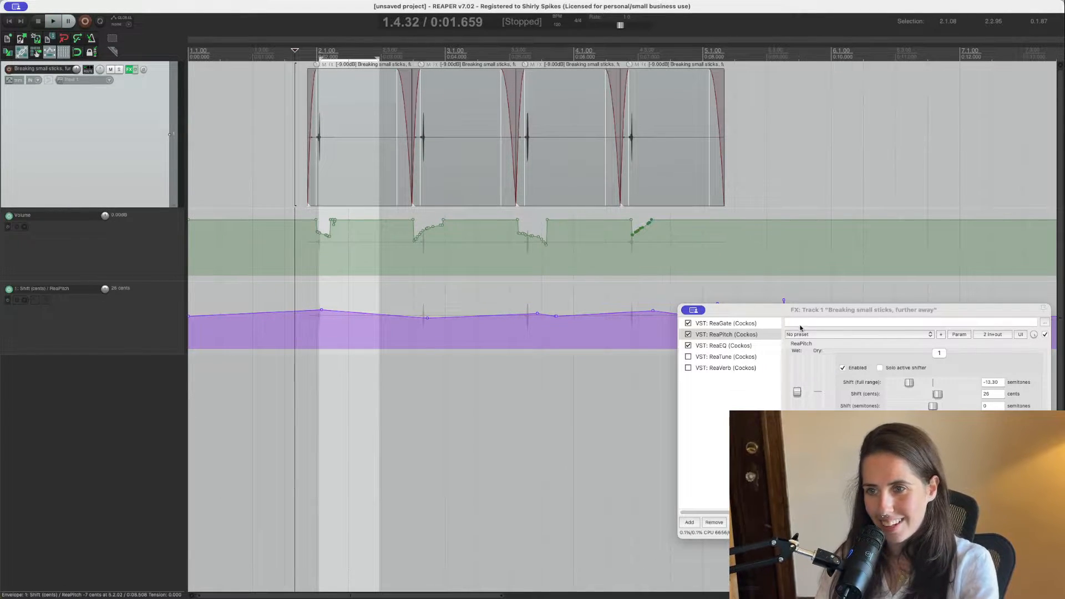
- Enable ReaVerb in the track's effect chain and display its settings
drag(799, 315, 765, 312)
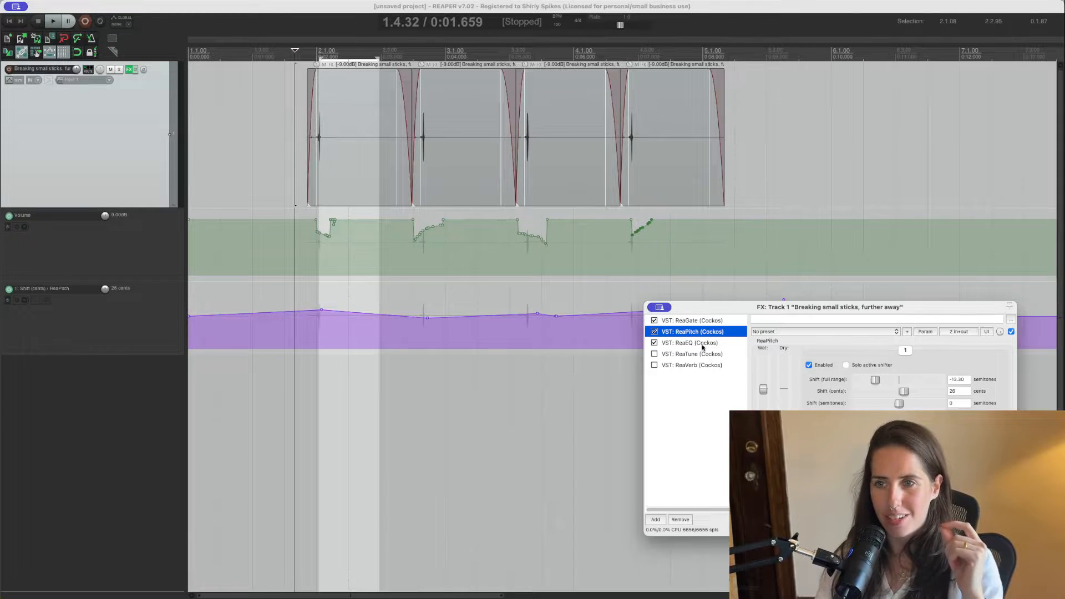
click(692, 322)
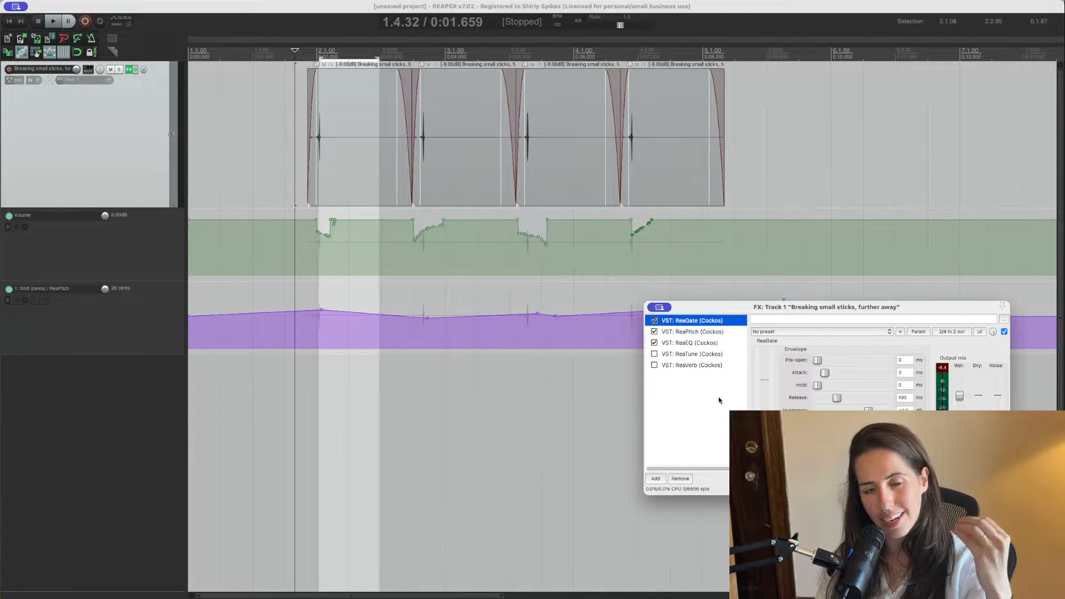
click(706, 366)
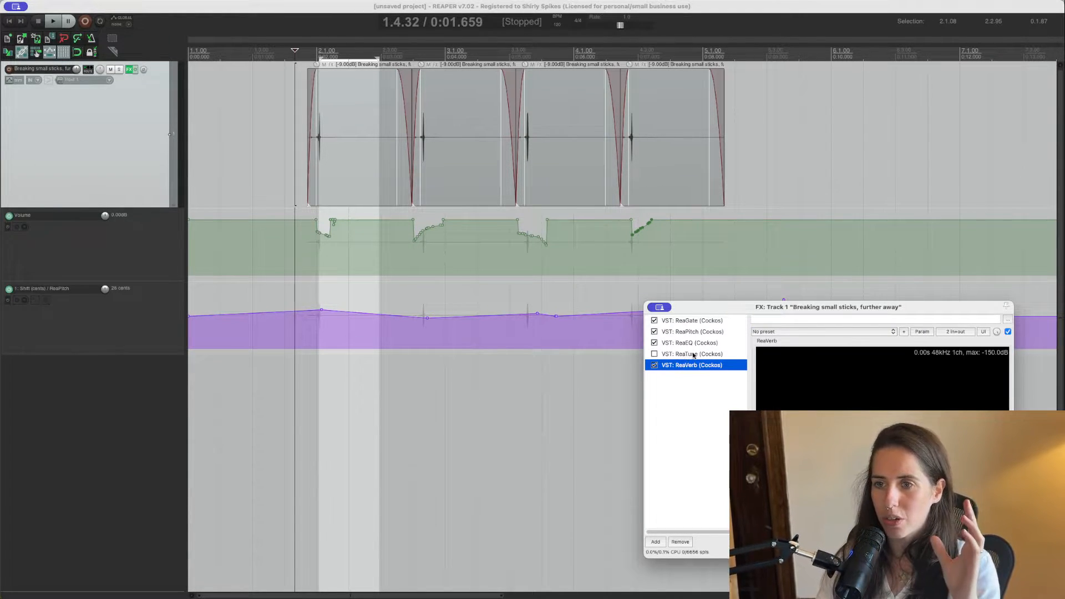
drag(740, 310, 687, 298)
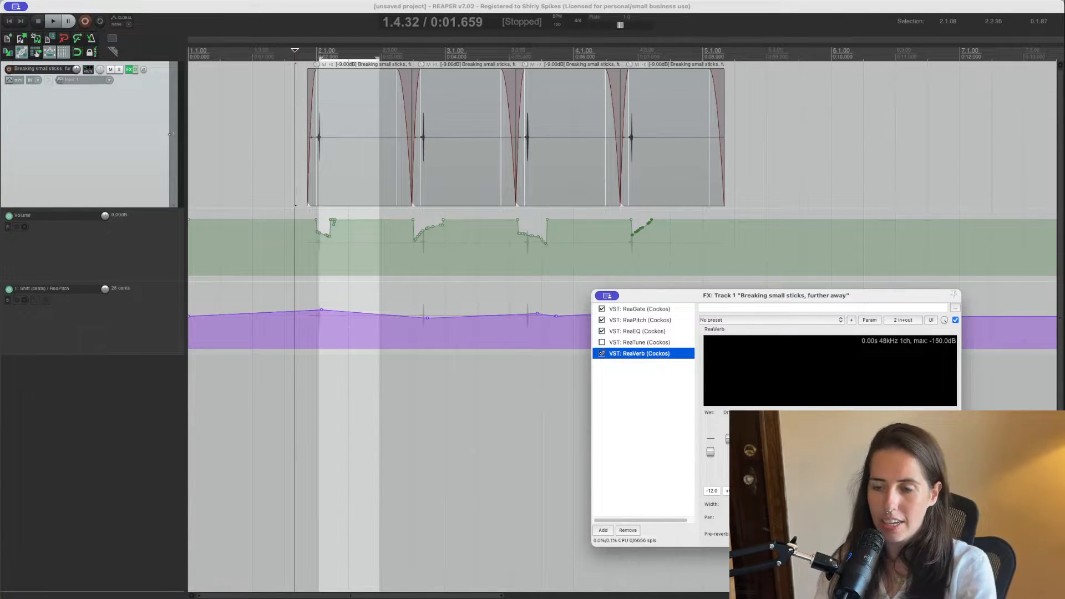
- Raise ReaVerb's wet level to +11.5 dB and lower its dry level while playing the snaps
key(space)
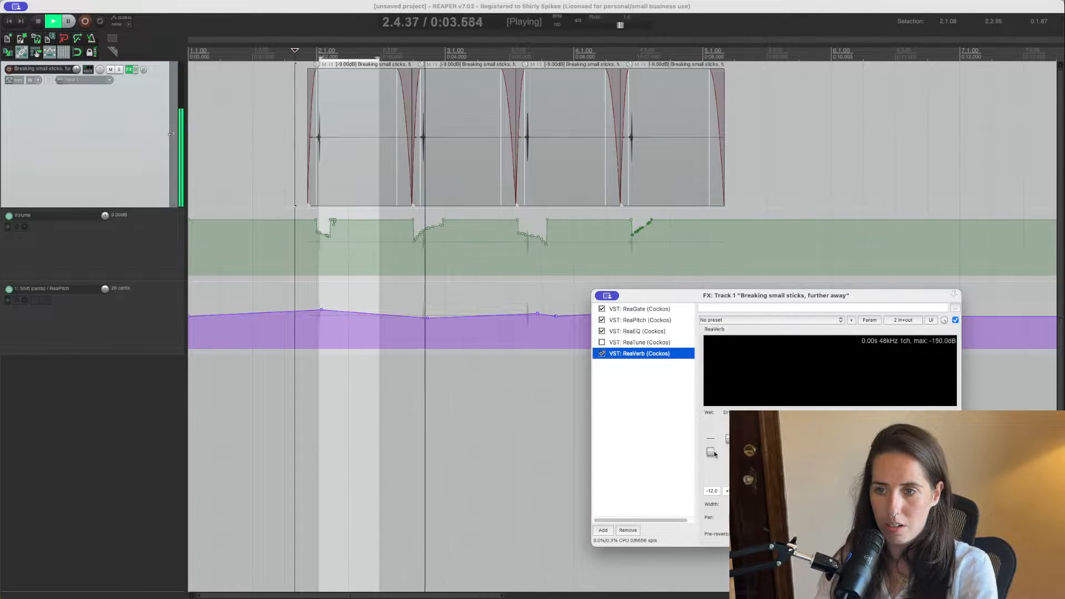
key(space)
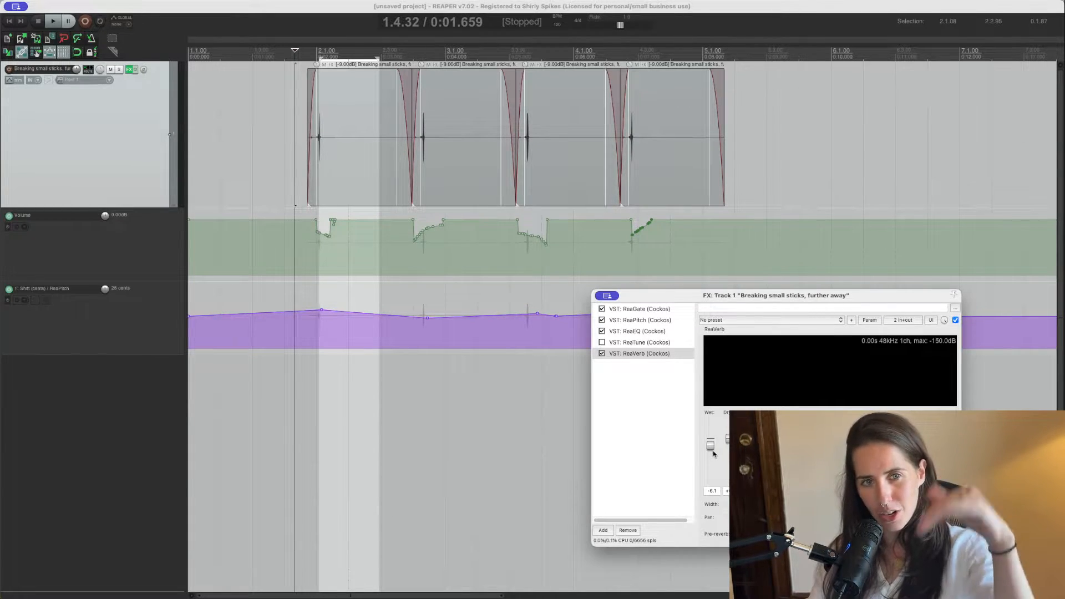
key(space)
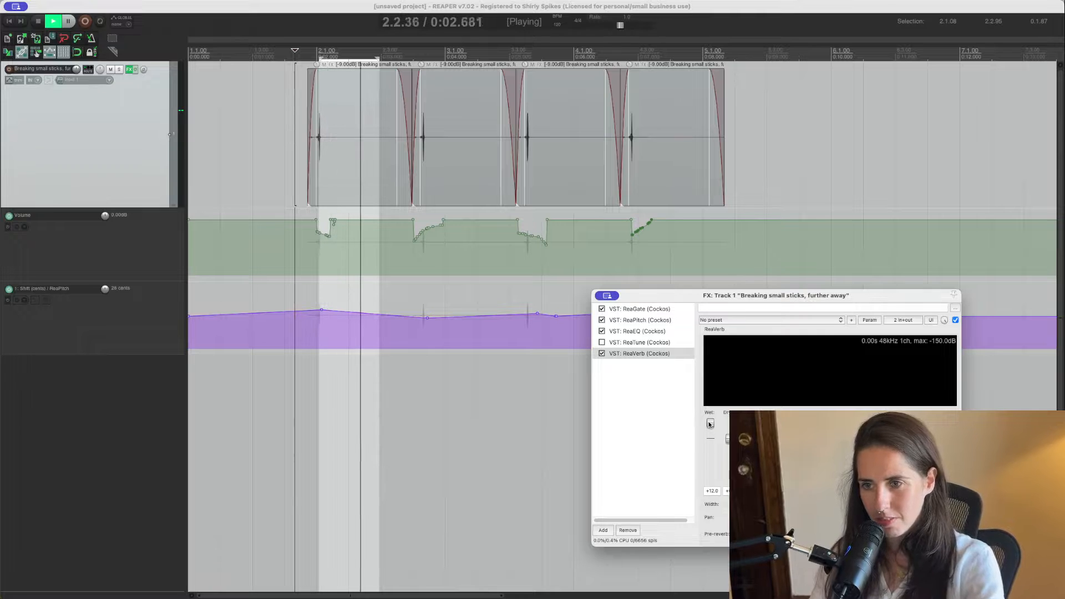
mouse_move(710, 446)
mouse_down()
mouse_move(710, 425)
mouse_move(719, 452)
mouse_move(719, 438)
mouse_up()
key(space)
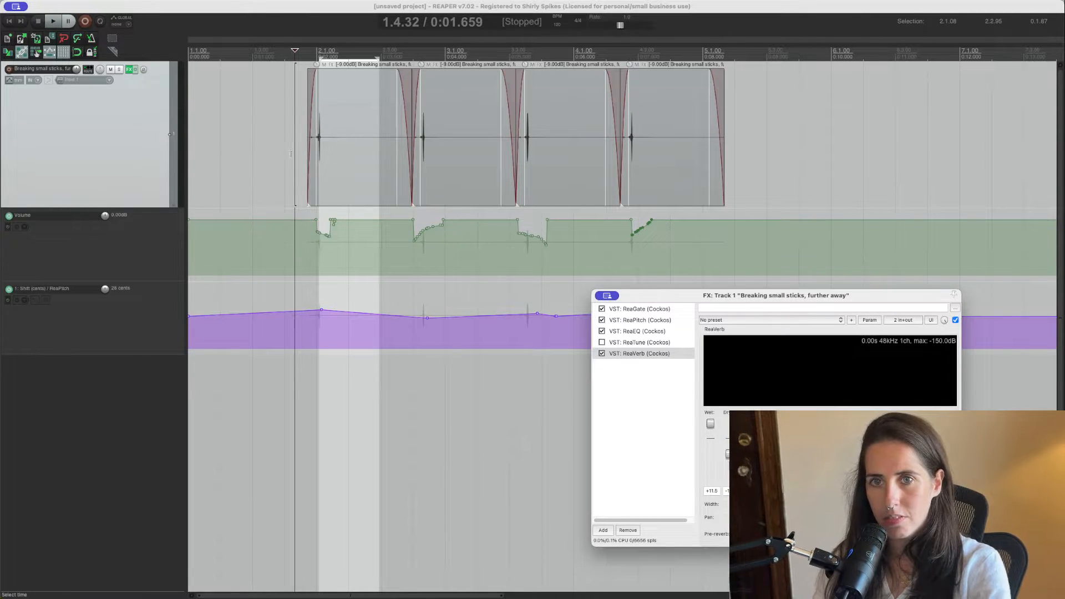
click(303, 167)
key(space)
key(space)
- Load the sweetverbo preset in ReaVerb and play the snaps with it
click(733, 321)
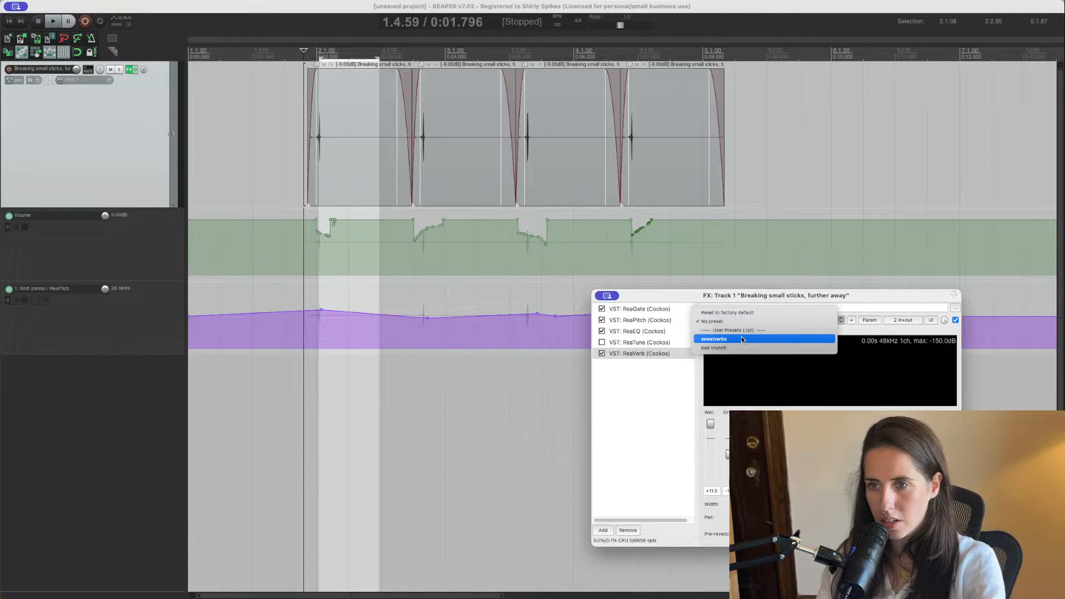
click(742, 339)
key(space)
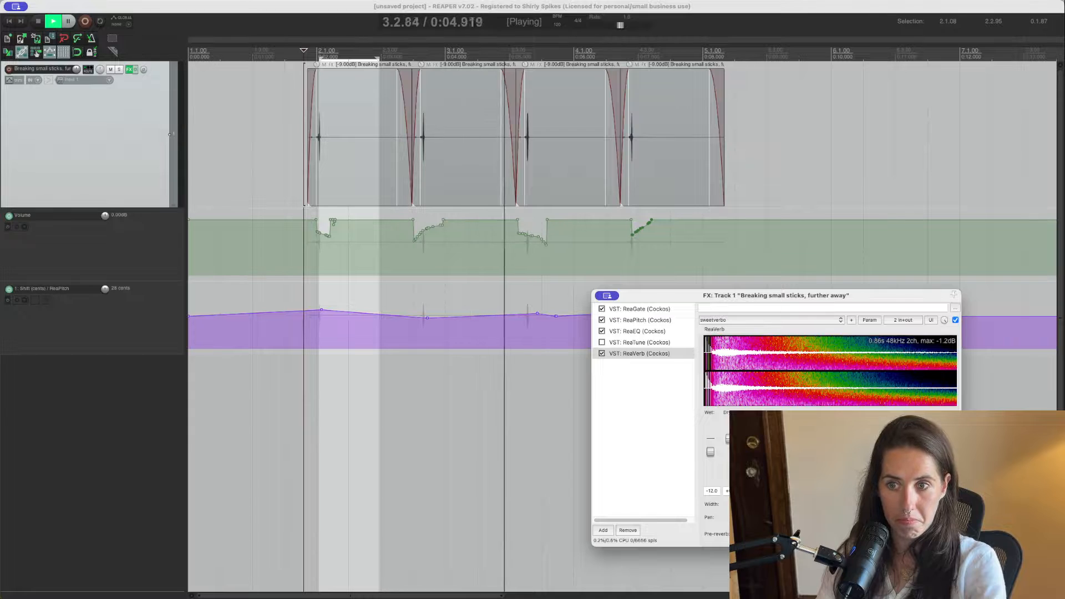
key(space)
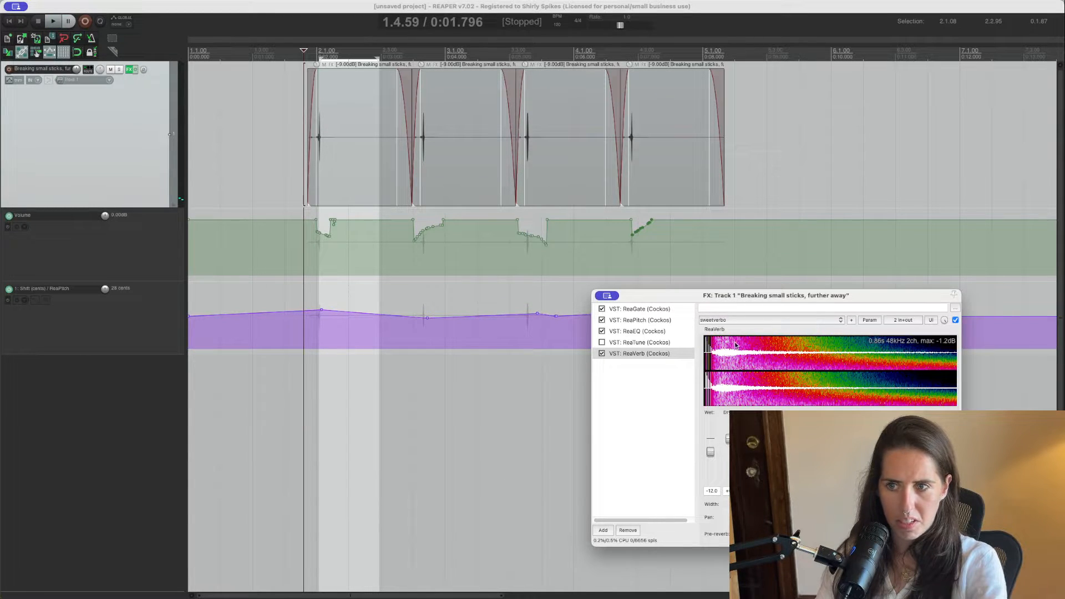
- Load the bad crunch preset in ReaVerb and audition it on the first snaps
click(758, 320)
click(759, 329)
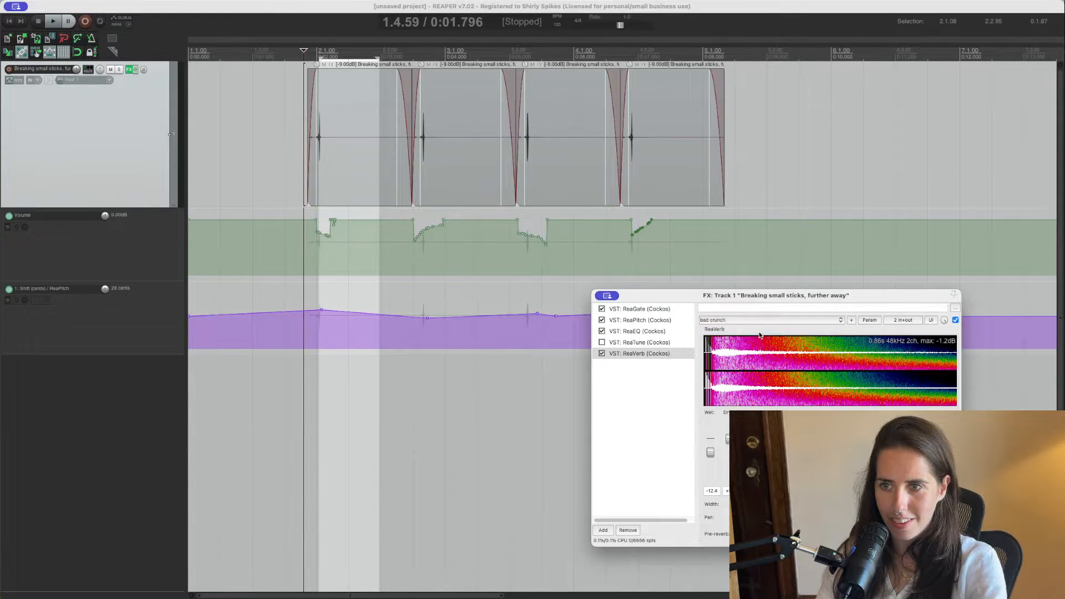
key(space)
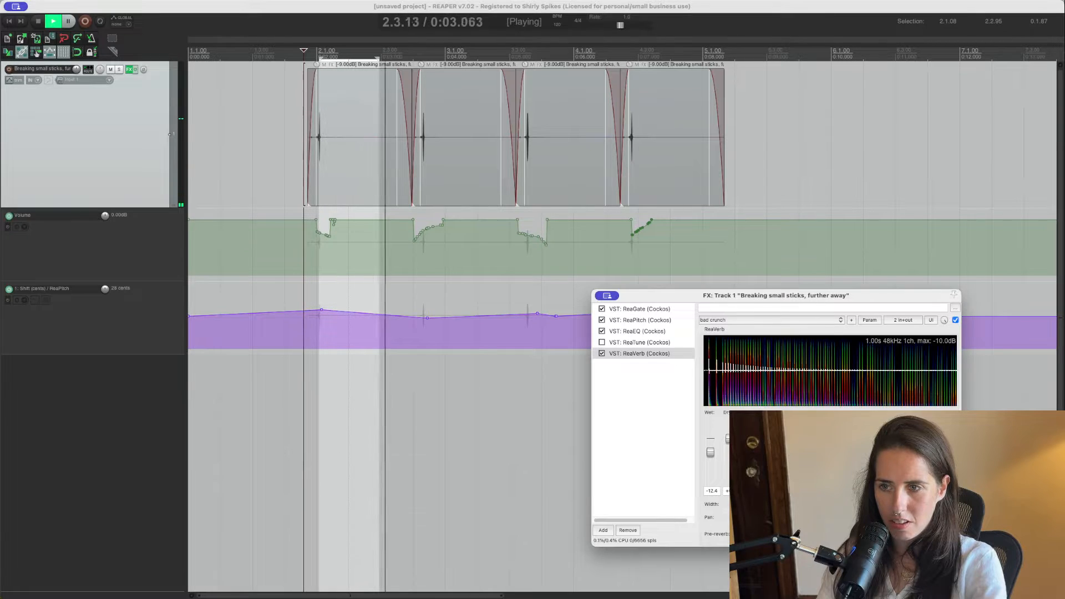
key(space)
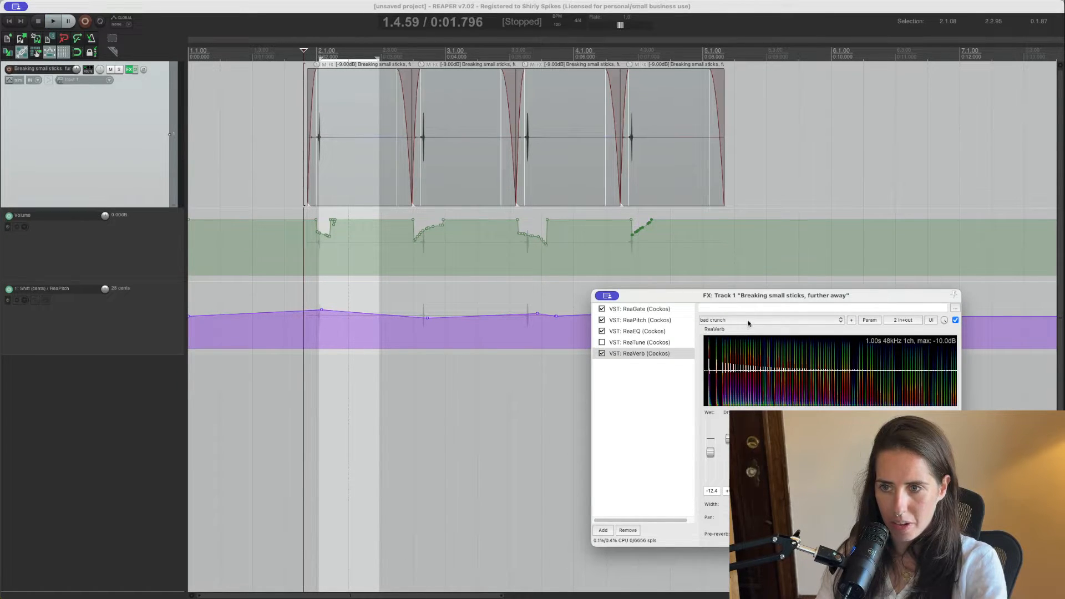
- Reset ReaVerb to its factory default and raise its wet level to -0.1 dB during playback
click(748, 320)
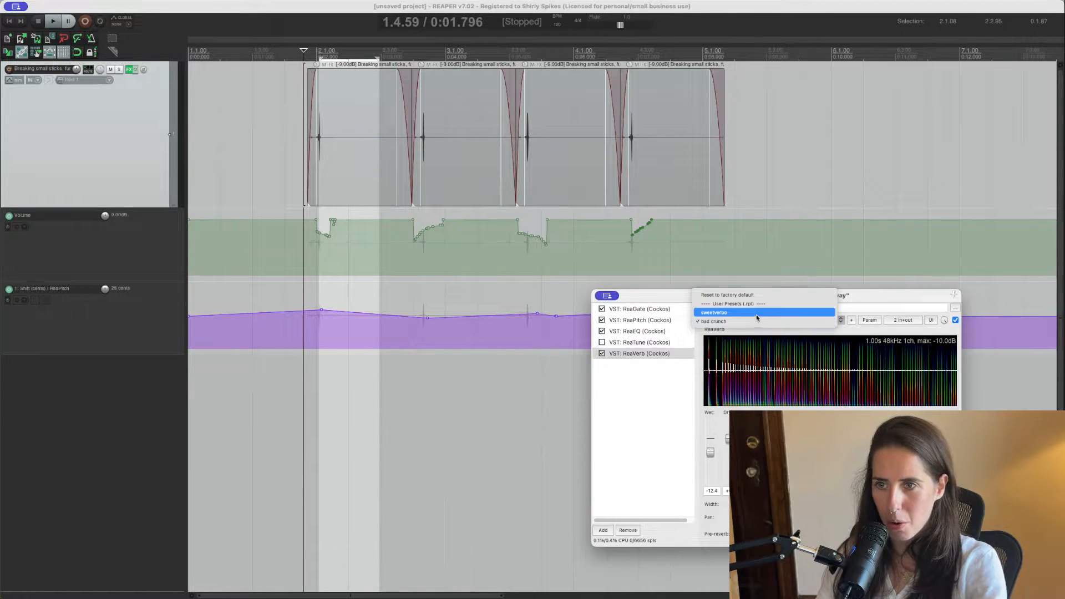
click(788, 295)
key(space)
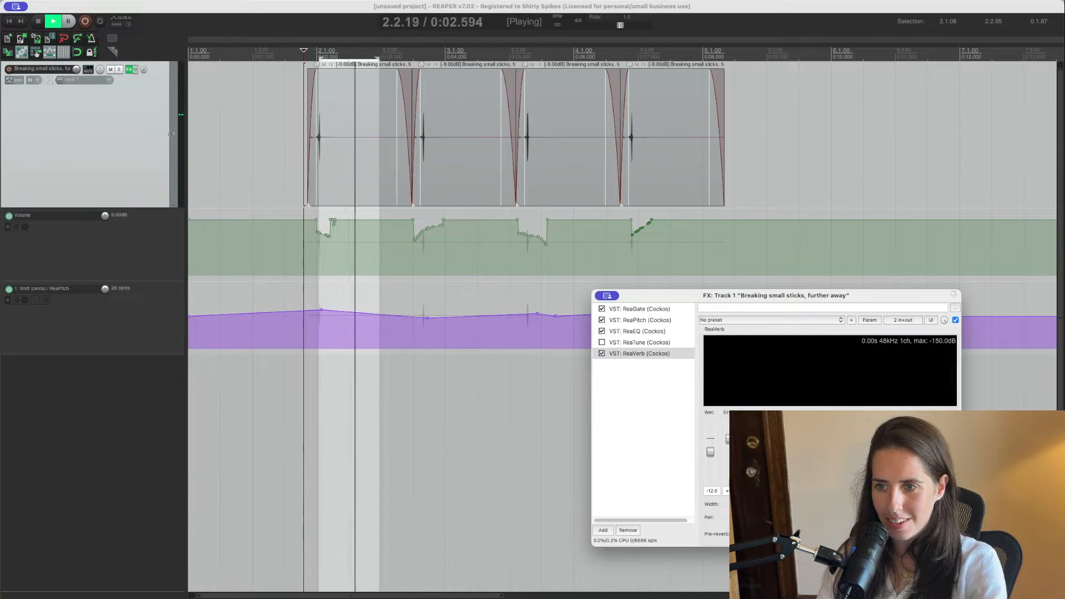
key(space)
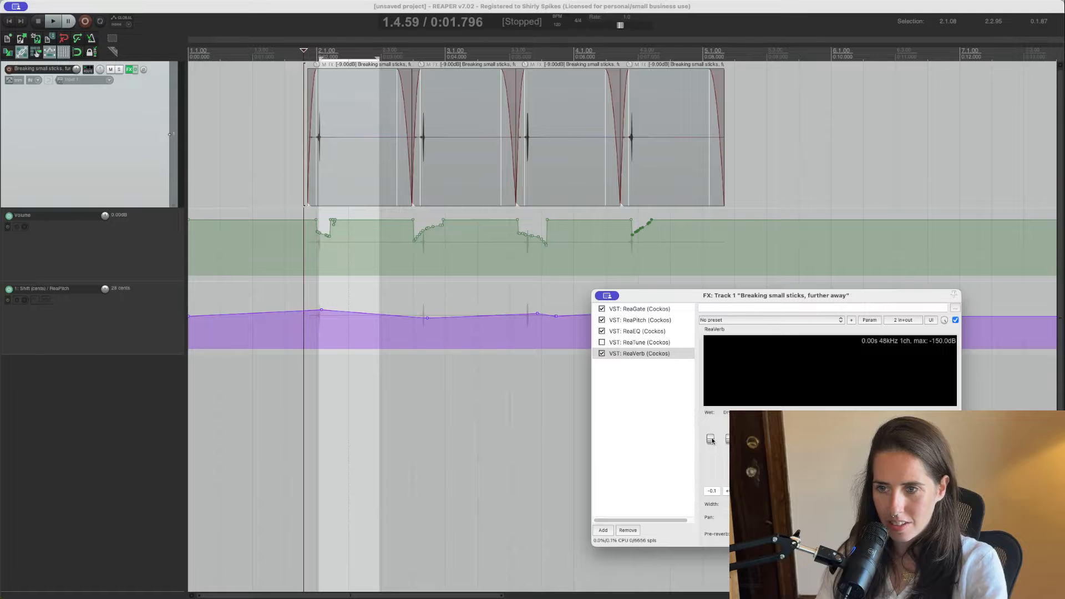
- Play the snaps twice with ReaVerb's current settings
key(space)
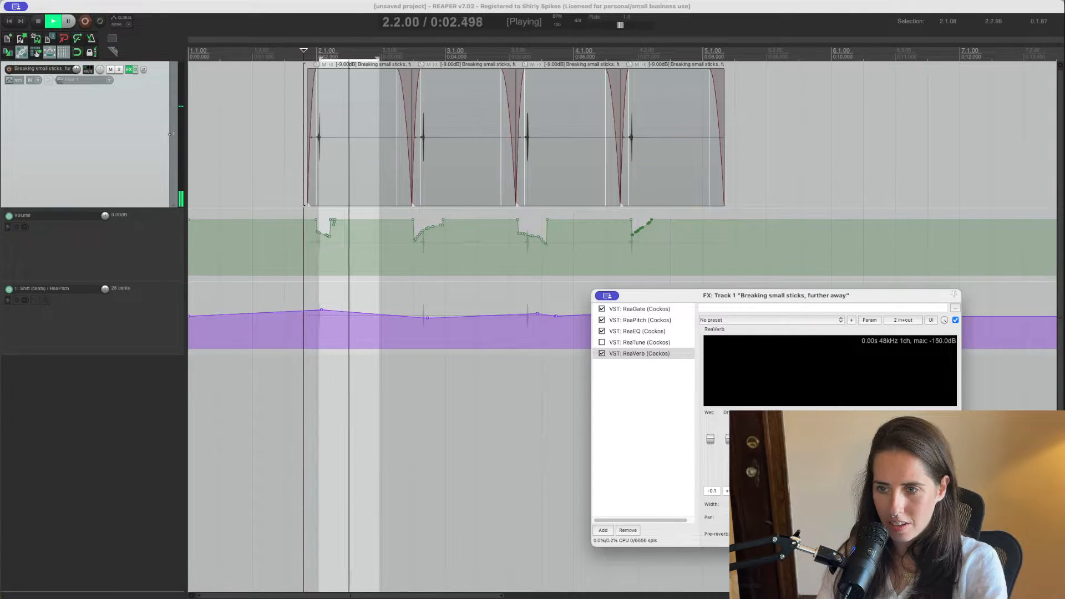
key(space)
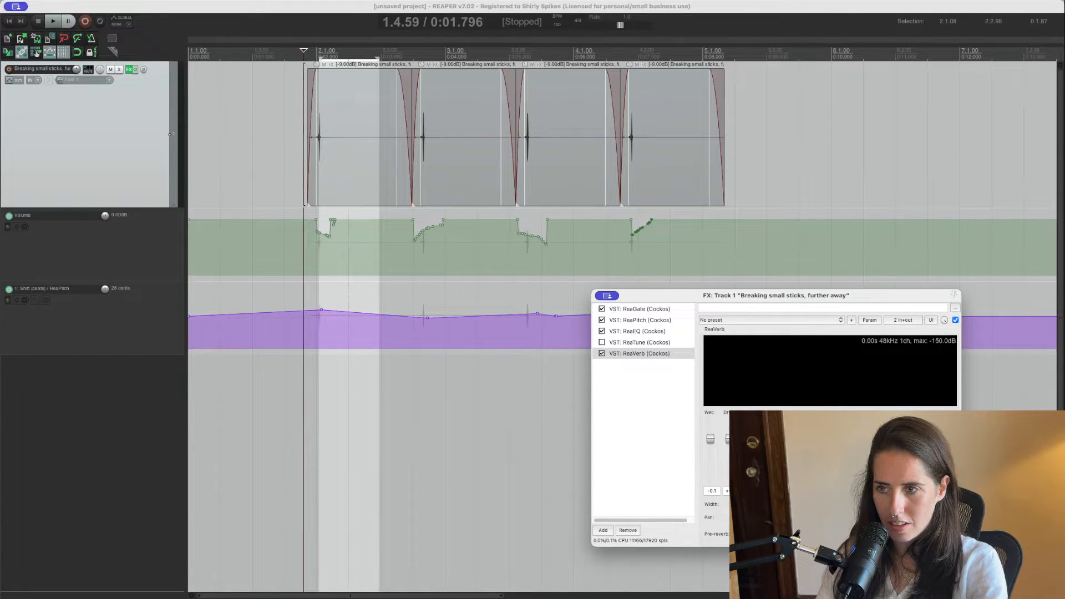
key(space)
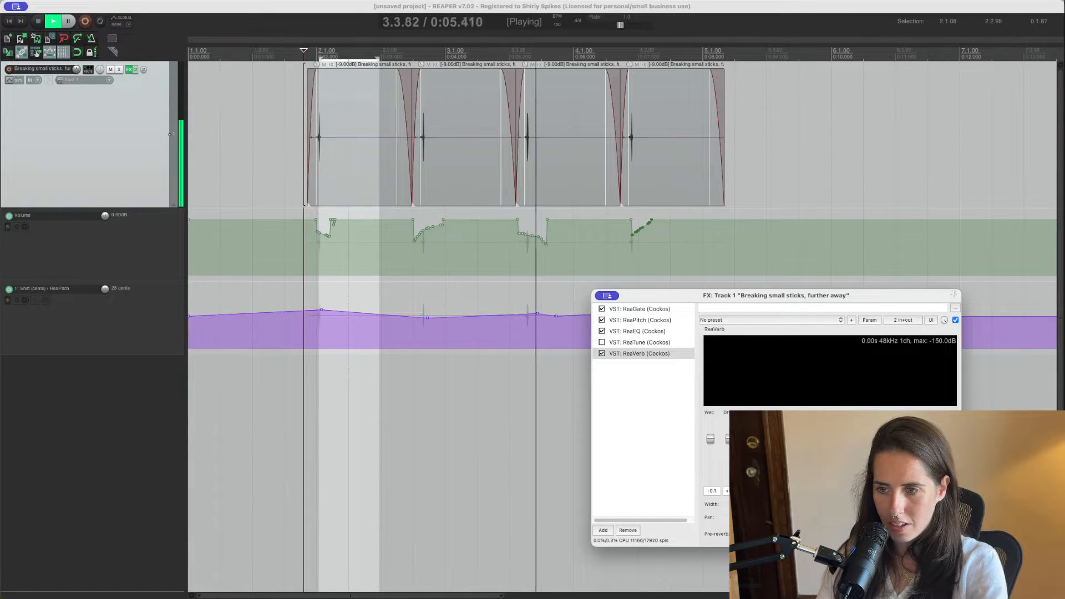
key(space)
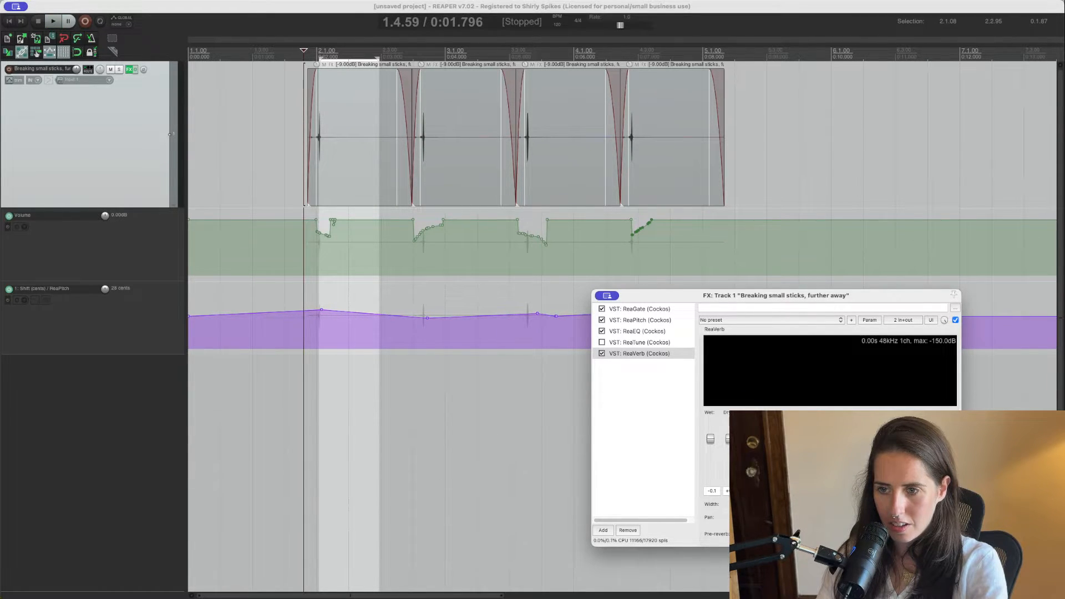
- Reset ReaVerb's wet level to +0.0 dB and compare the snaps with its dry level lowered and restored
key(space)
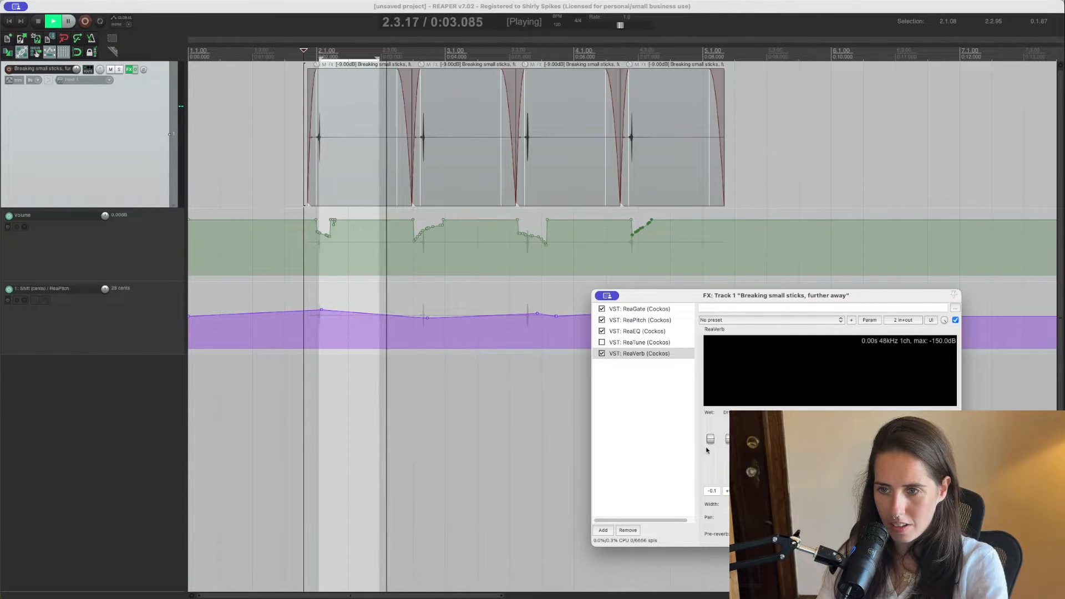
drag(727, 439, 728, 479)
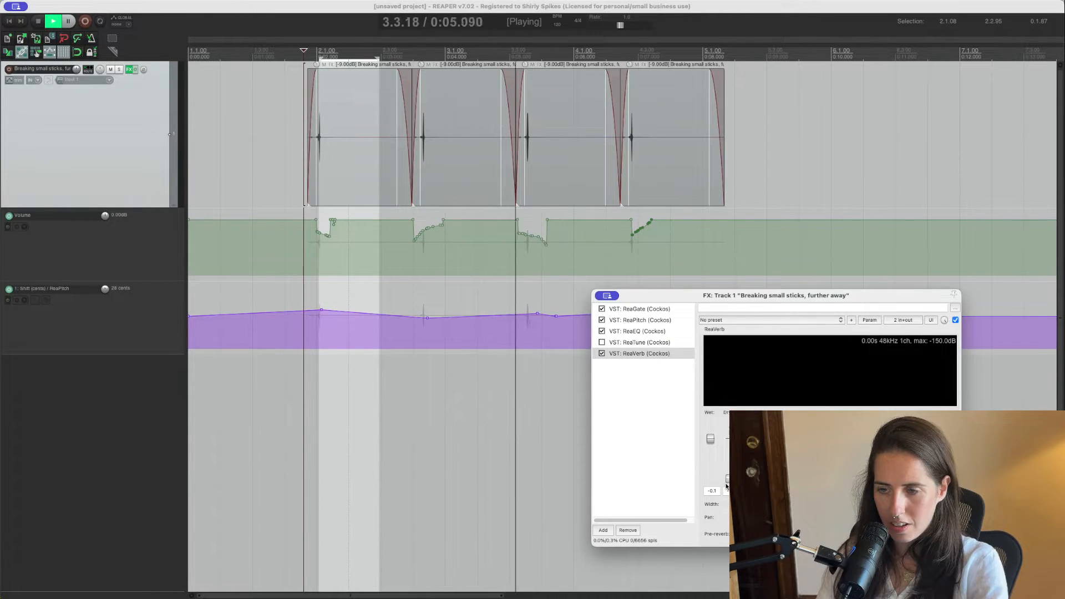
drag(713, 444, 715, 442)
double_click(712, 440)
key(space)
key(space)
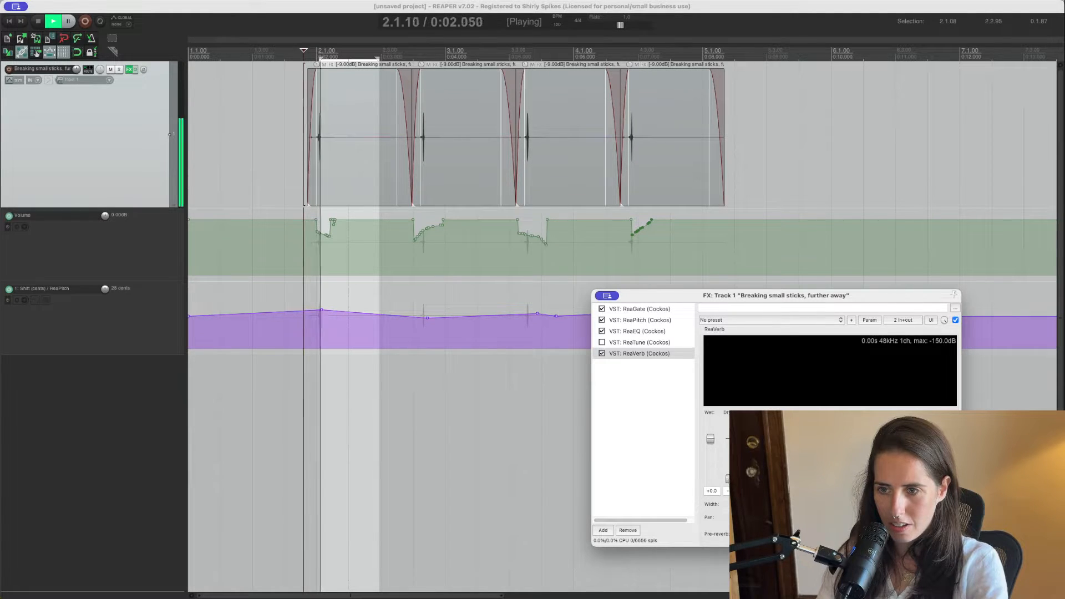
key(space)
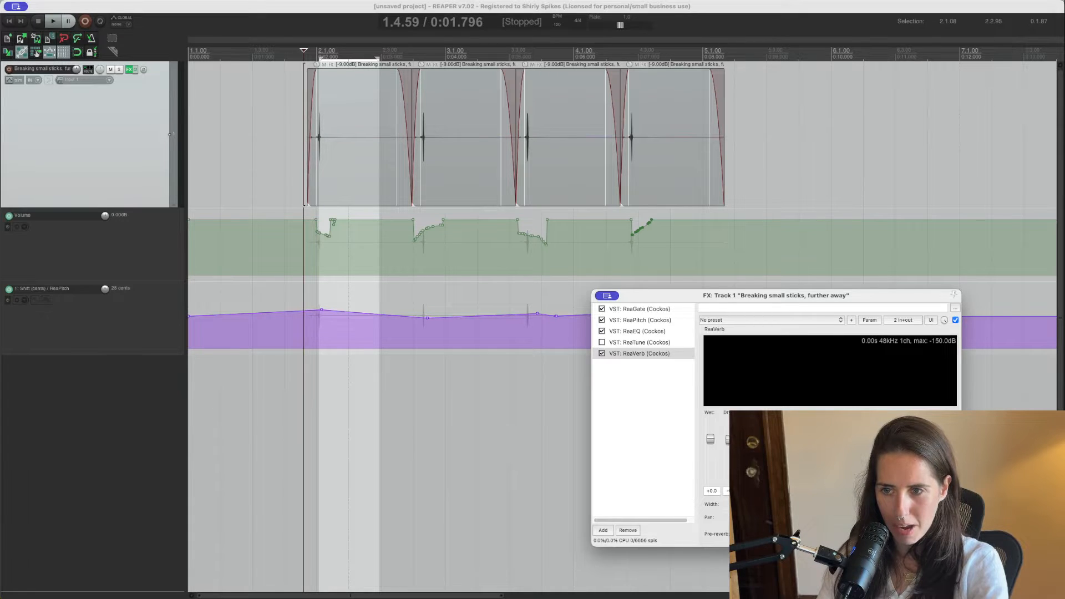
key(space)
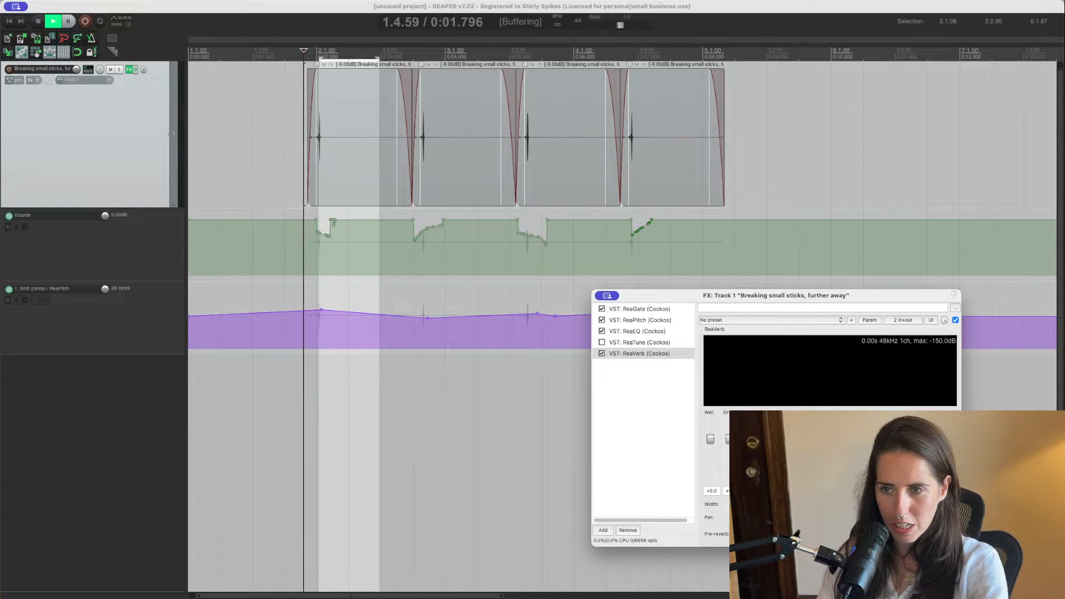
key(space)
- Add ReaVerbate to the track's effects, bypass ReaVerb and play the snaps with the new reverb
click(639, 356)
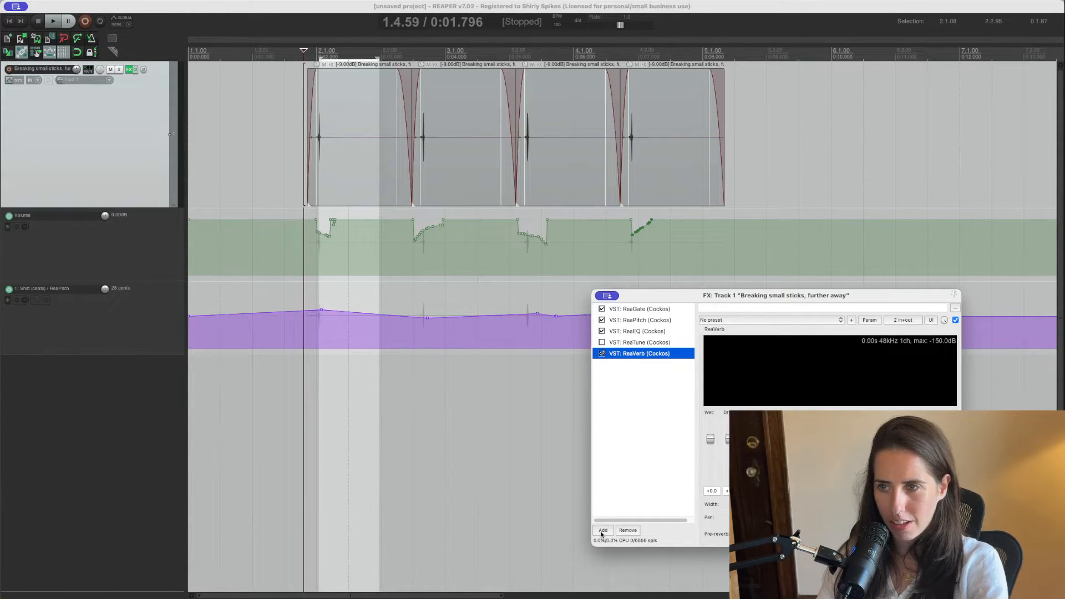
click(603, 531)
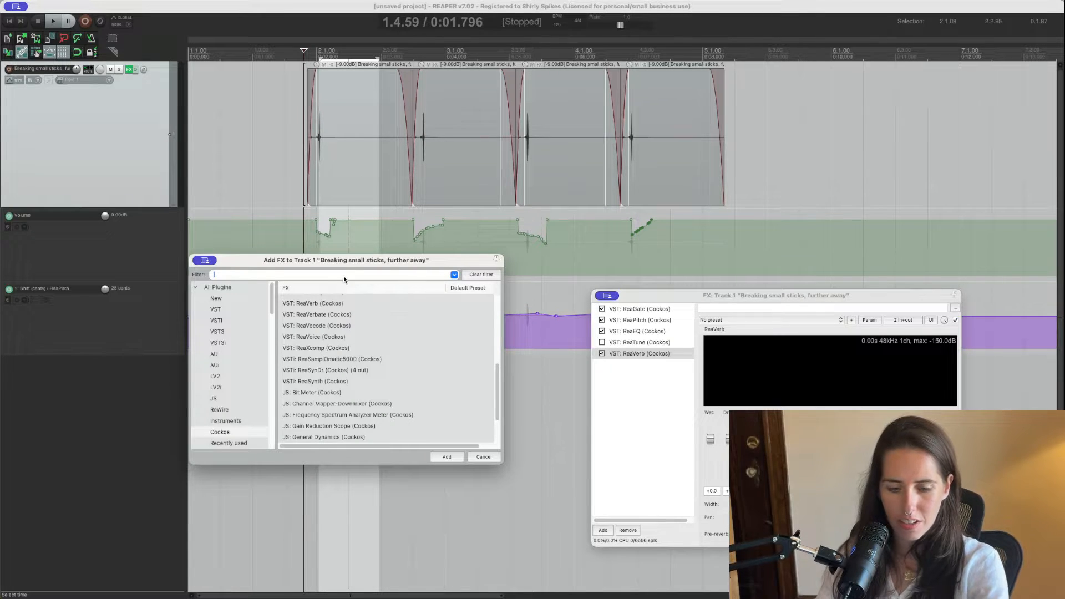
text(verb)
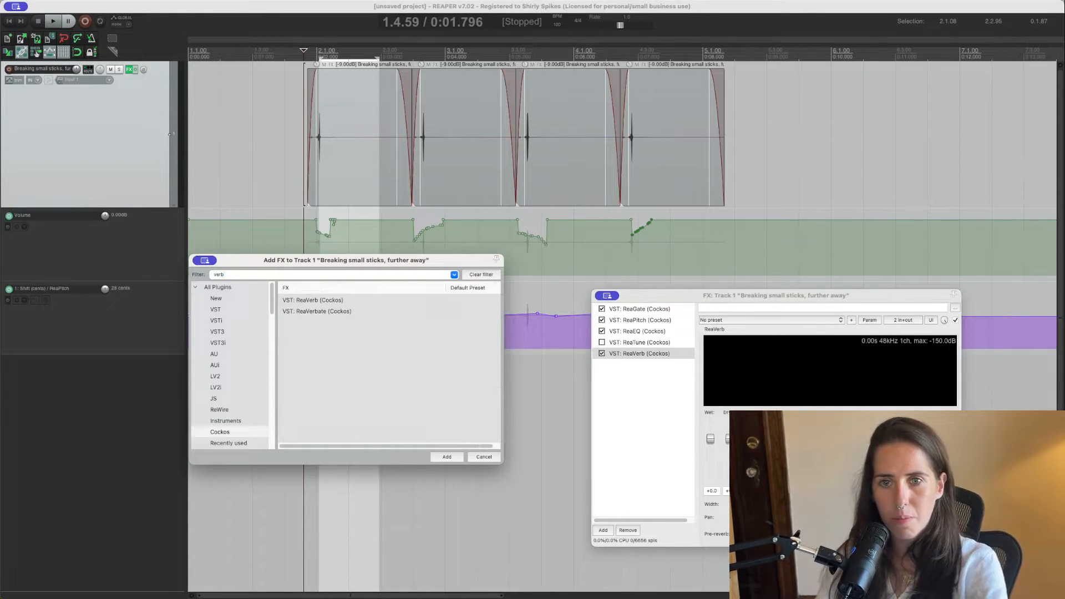
click(309, 312)
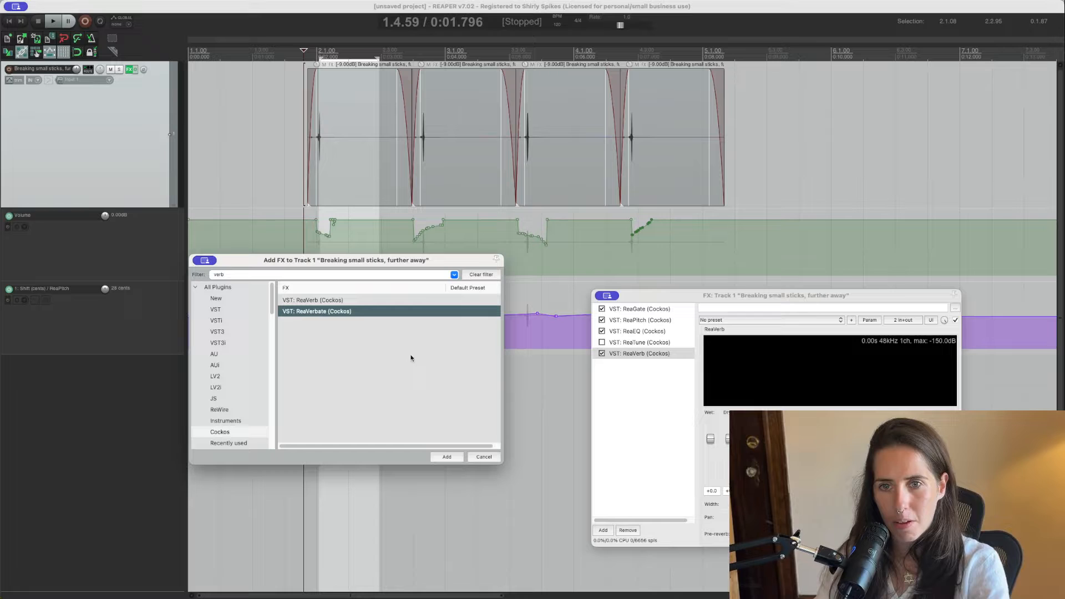
click(447, 457)
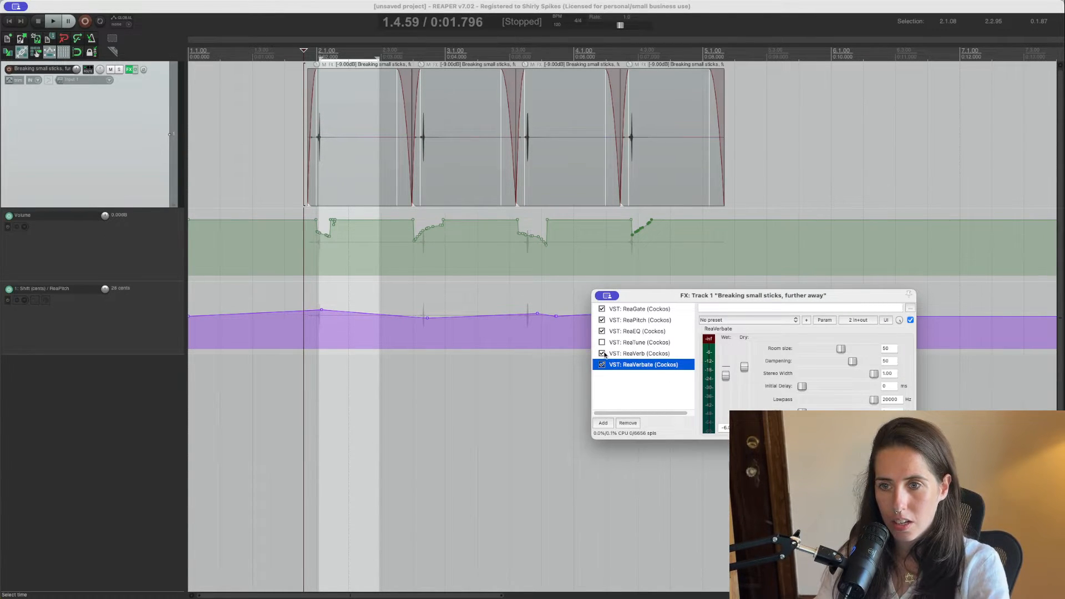
key(space)
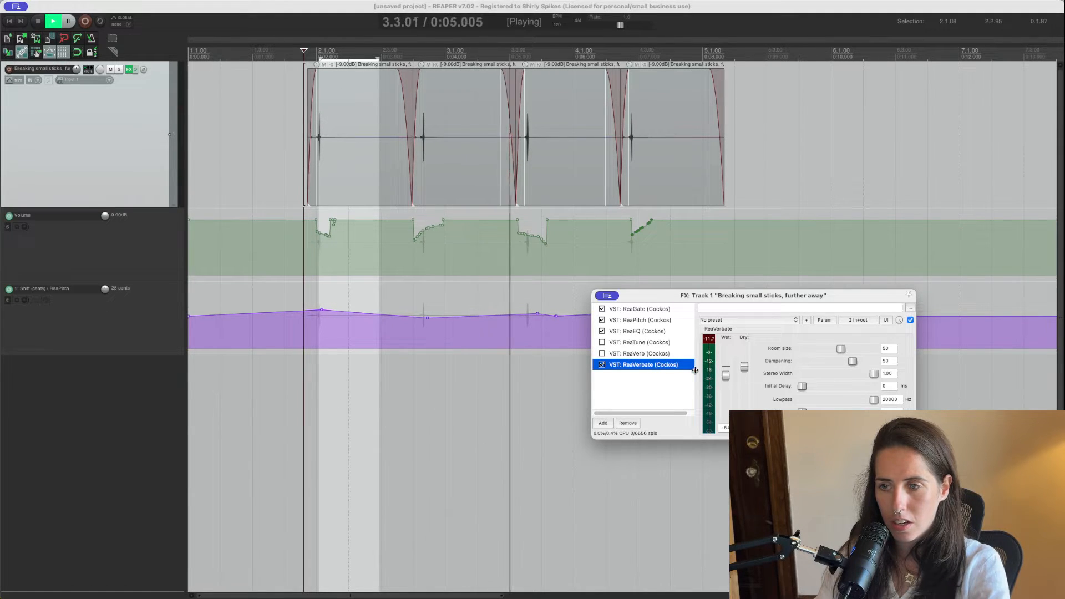
key(space)
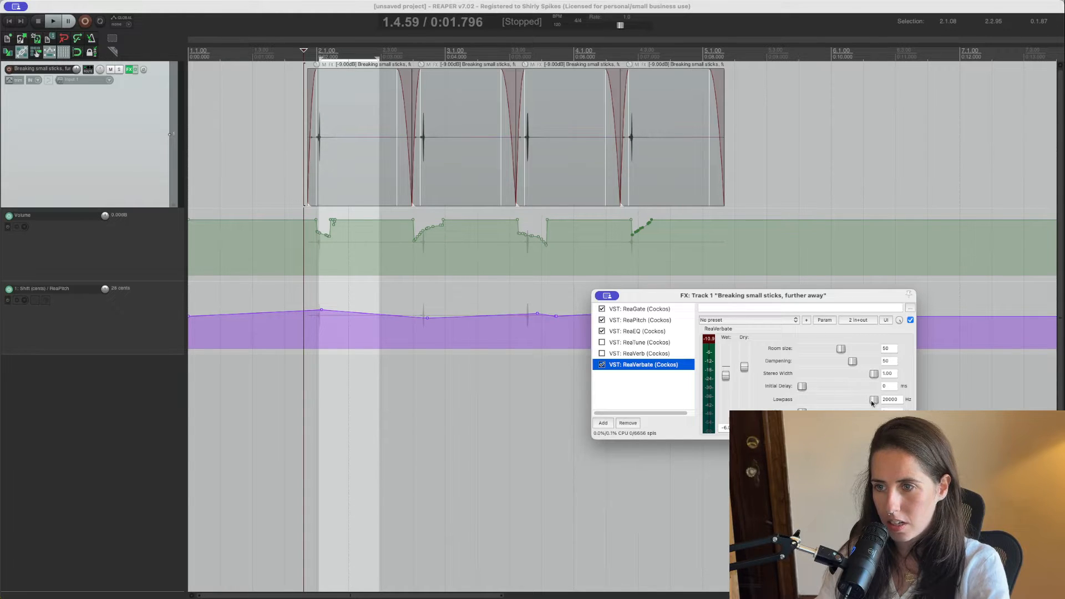
- Try a room size of 74 and a dampening of 88 in ReaVerbate while playing the snaps
click(841, 350)
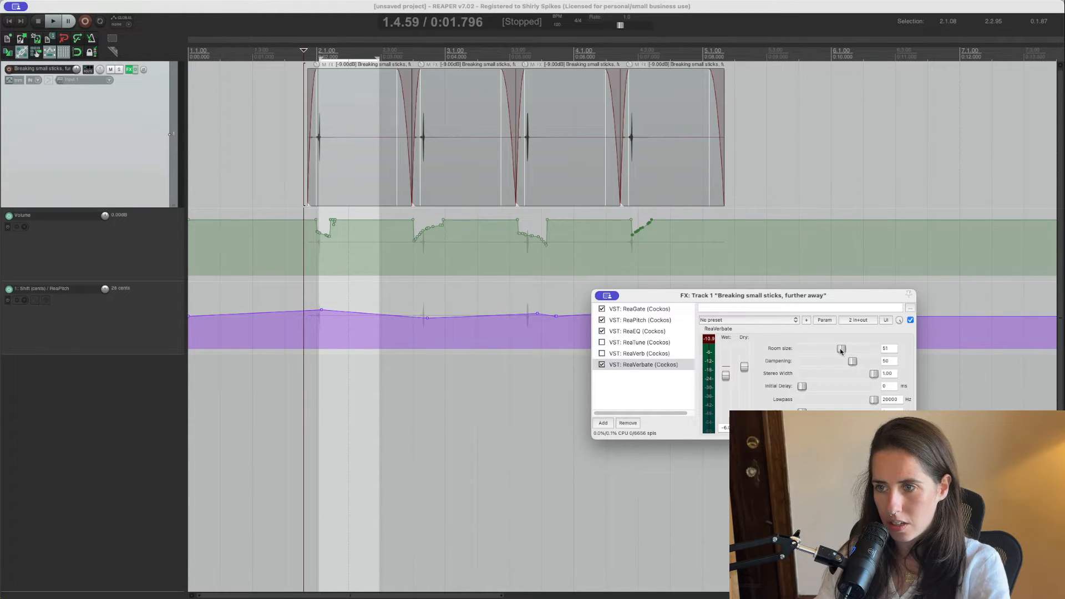
key(space)
drag(853, 351, 872, 363)
key(space)
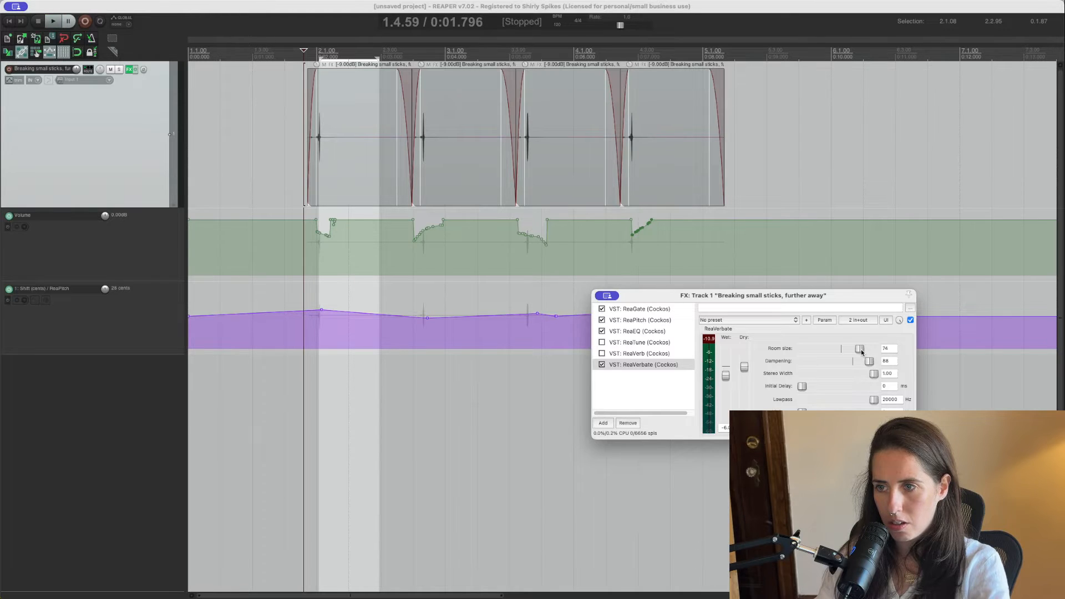
key(space)
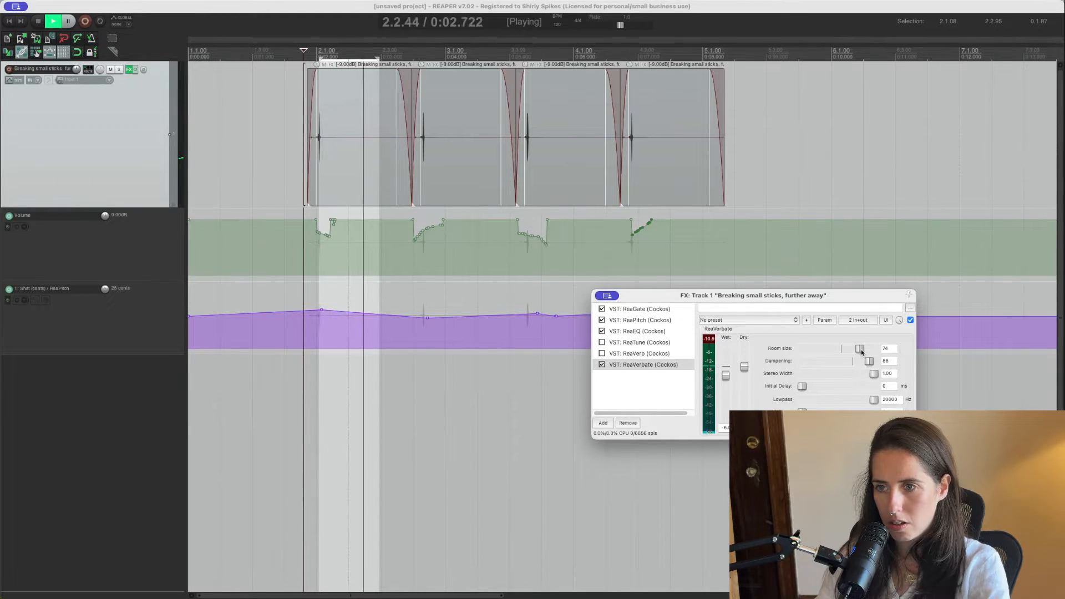
key(space)
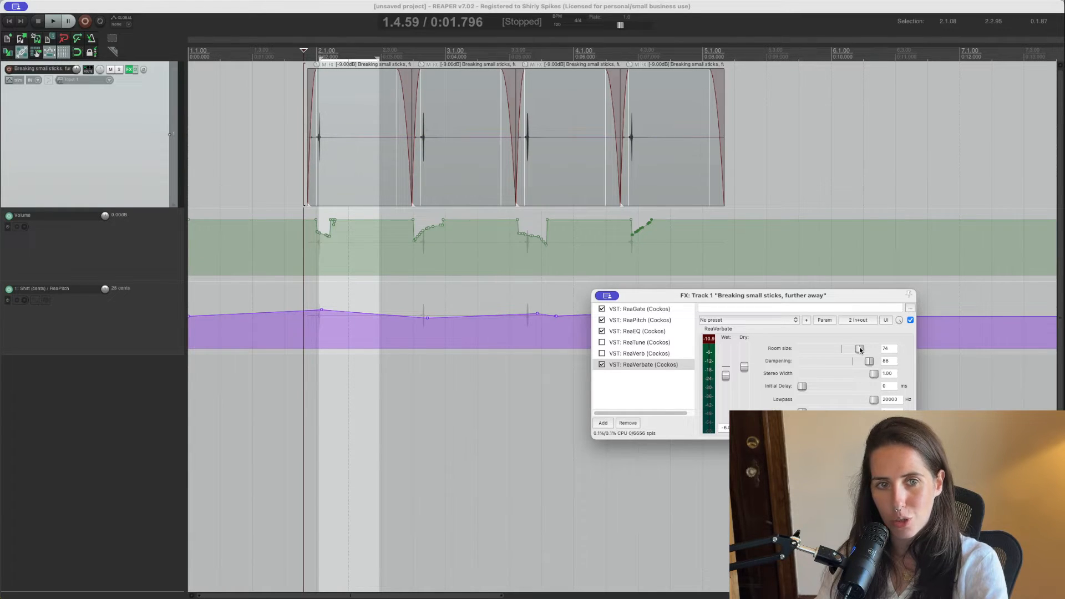
- Set ReaVerbate's room size to 51, wet level to about -11 dB and dampening to 53 while replaying the snaps
drag(860, 350, 848, 351)
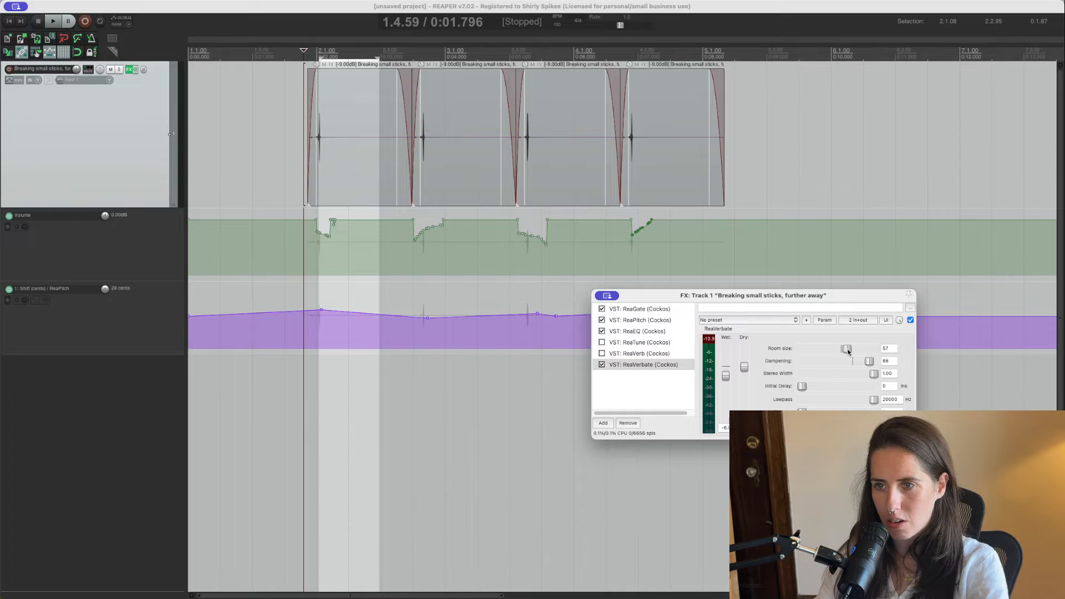
key(space)
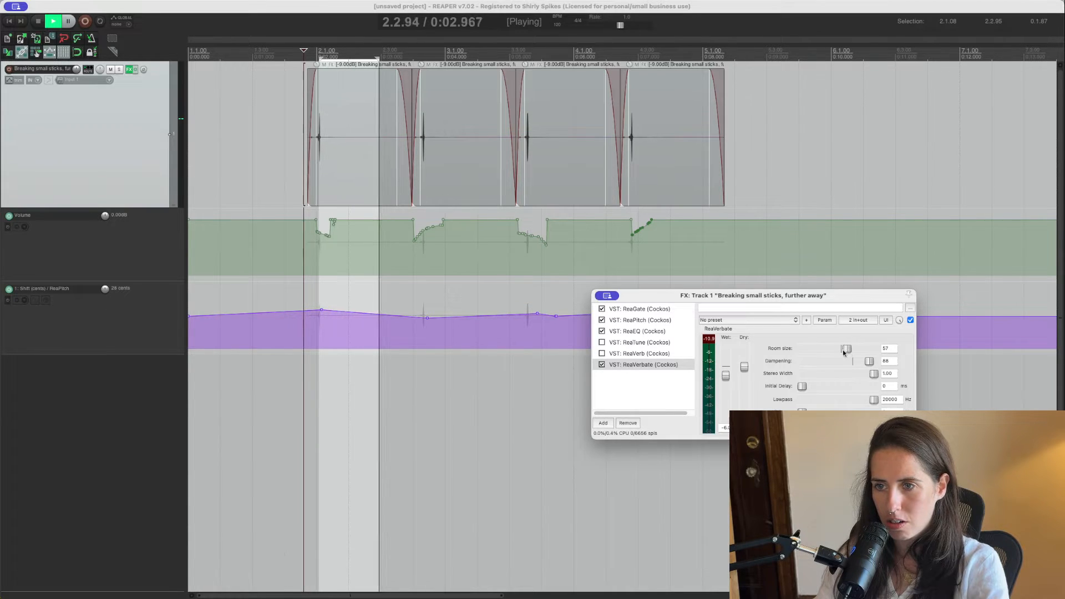
drag(726, 375, 726, 387)
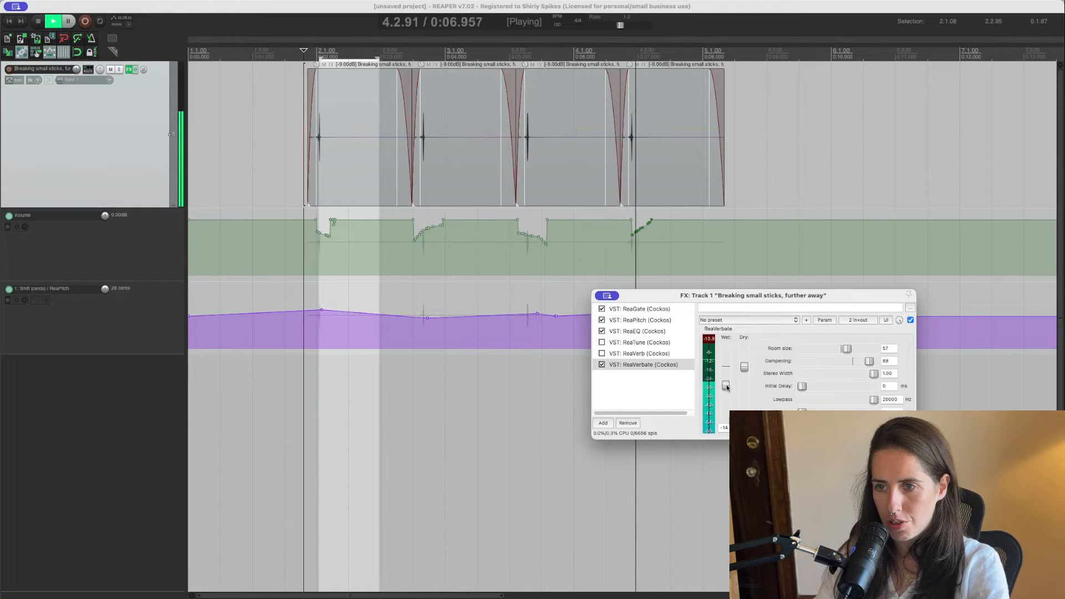
drag(726, 387, 729, 384)
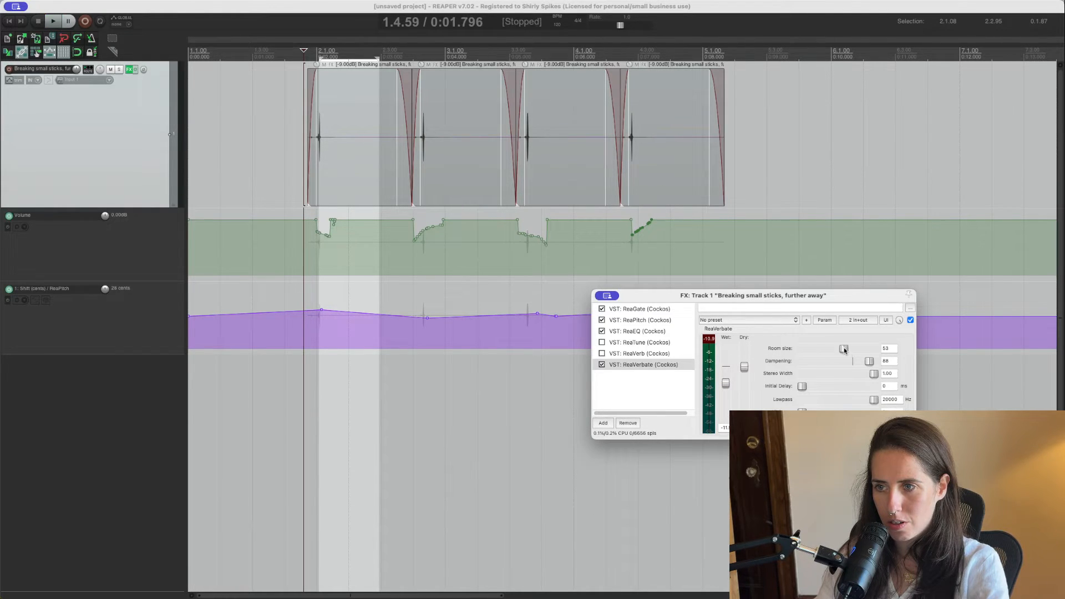
key(space)
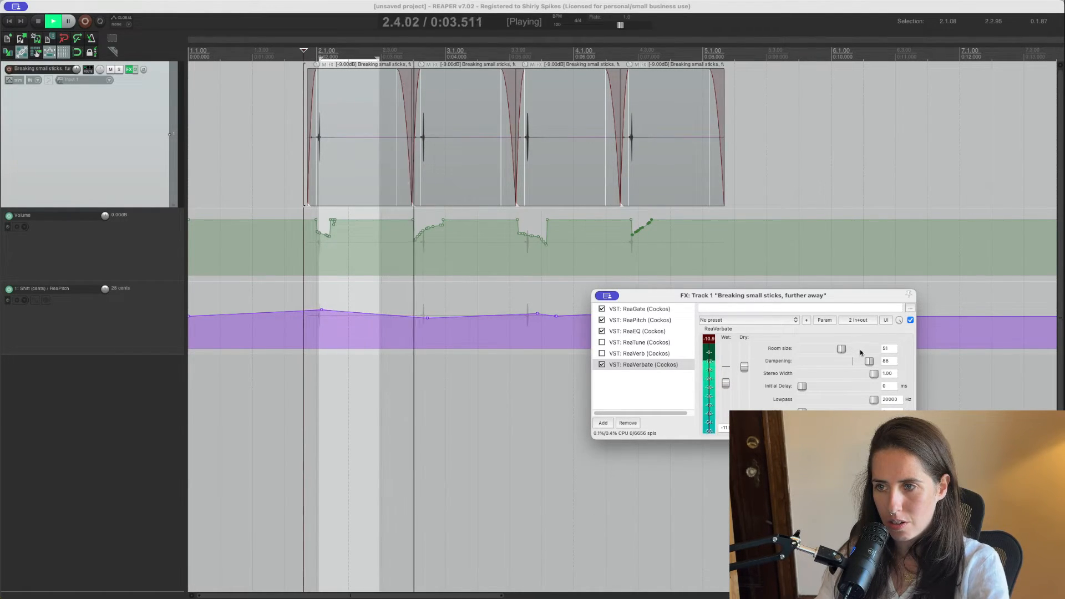
drag(867, 362, 855, 361)
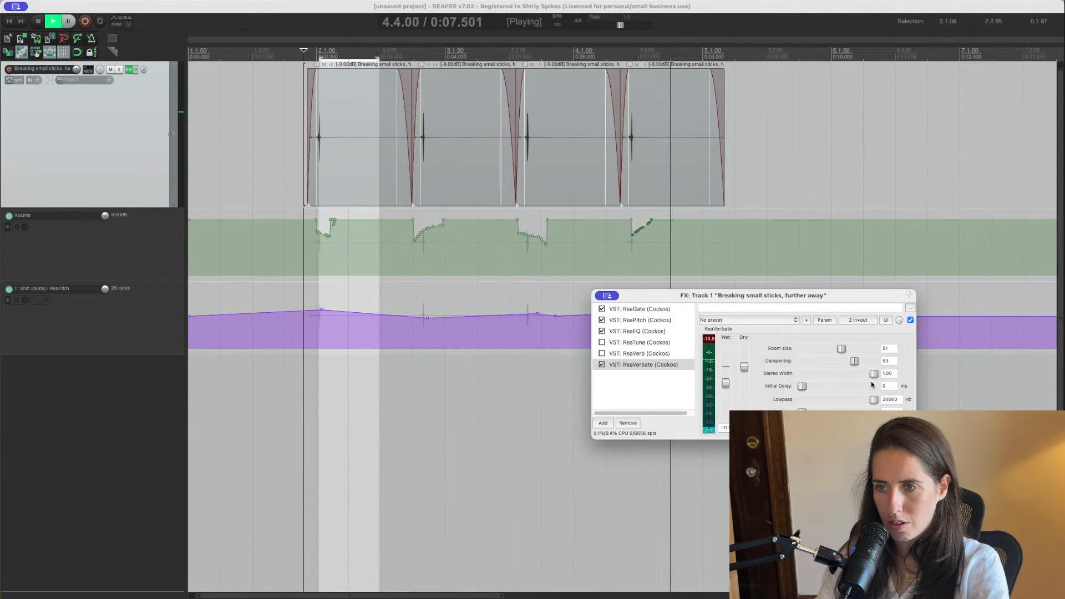
key(space)
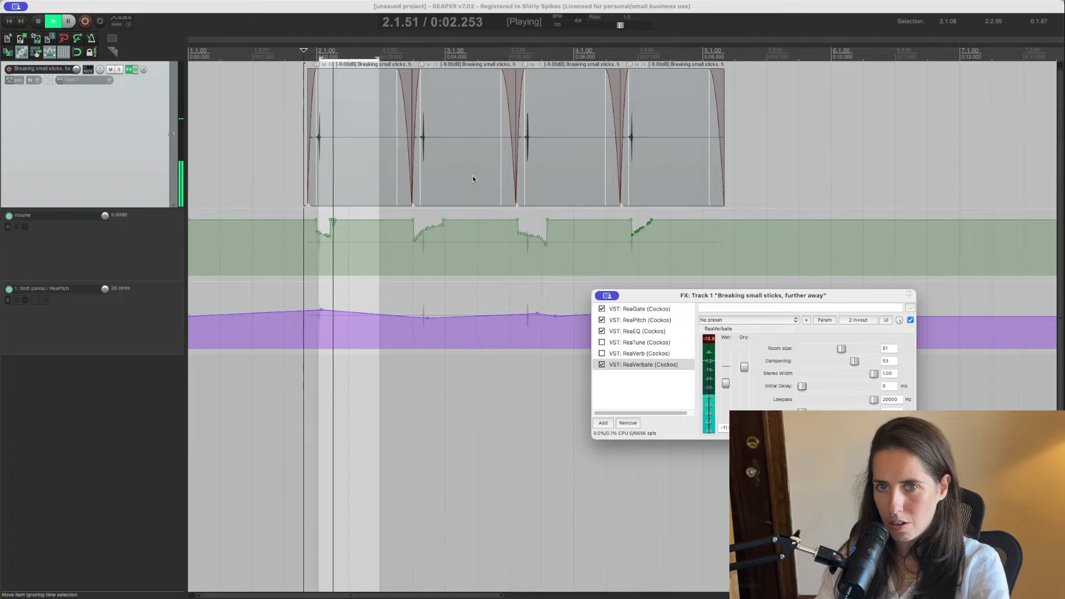
- Bypass ReaVerbate and move the effects window clear of the envelope lanes
click(602, 364)
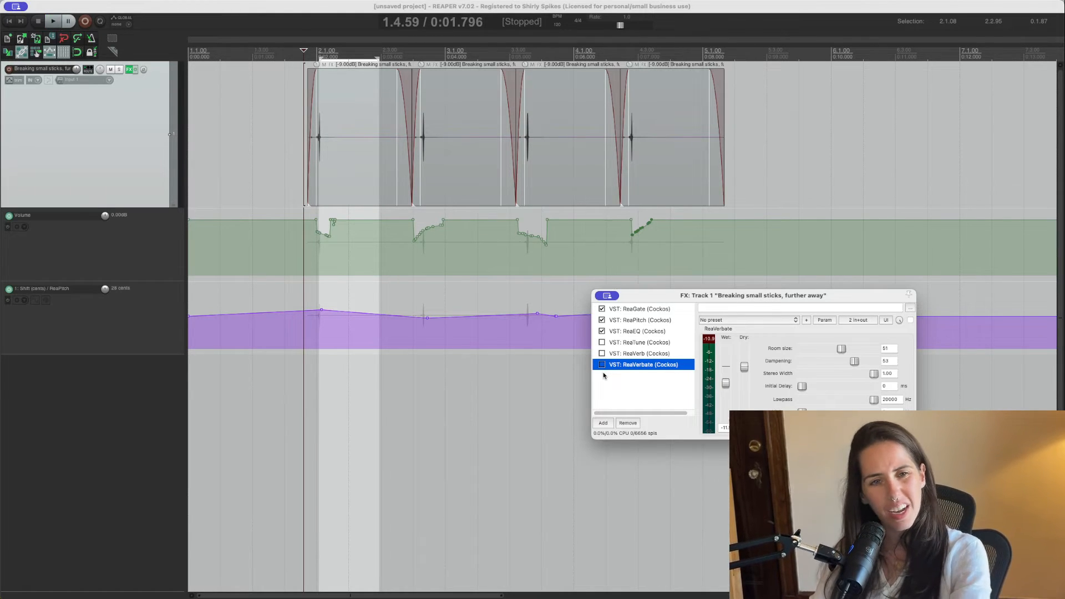
drag(681, 294, 707, 295)
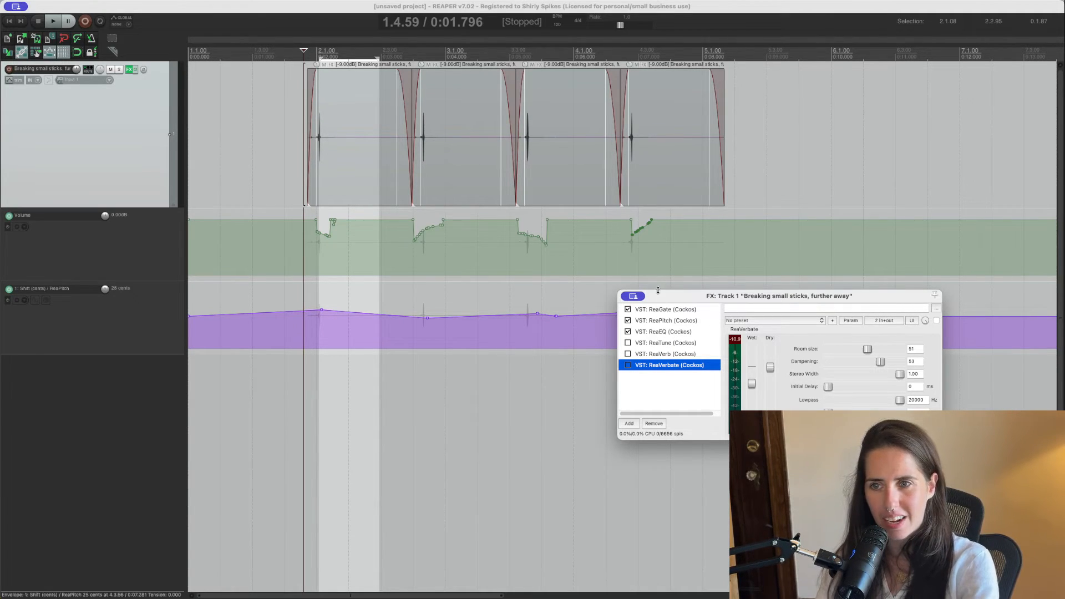
drag(658, 290, 718, 472)
- Play the snaps from just before the first item without reverb, and bring the effects window back into view
click(293, 171)
key(space)
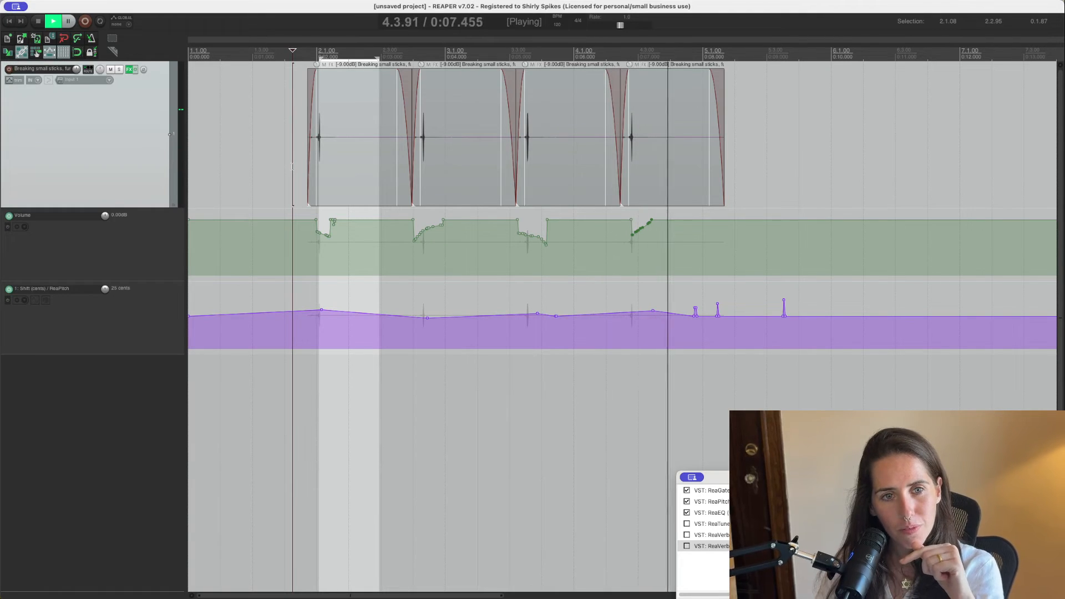
key(space)
key(space)
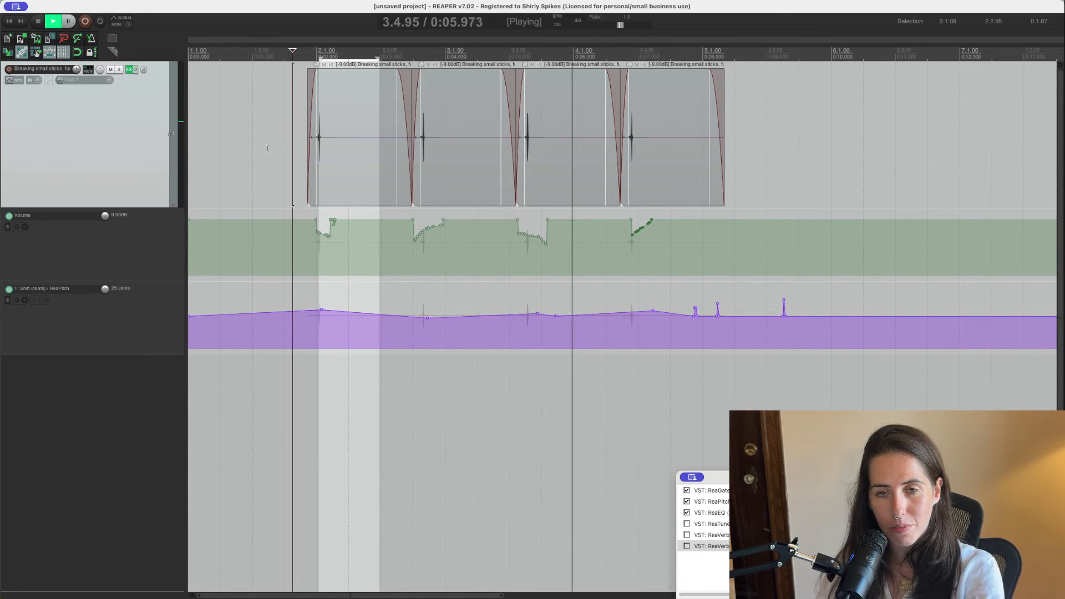
key(space)
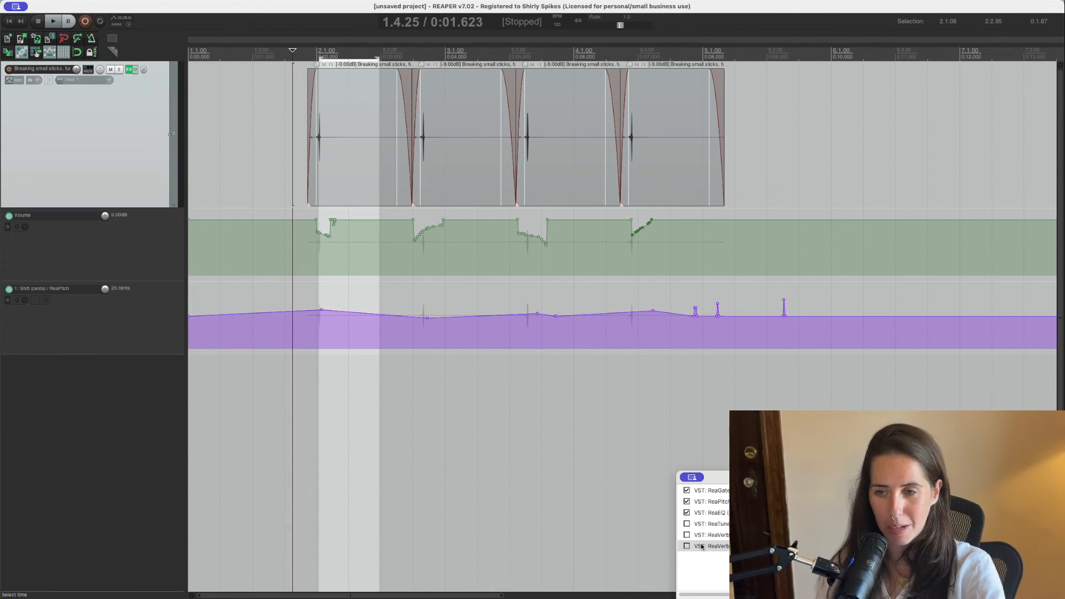
drag(755, 479, 702, 382)
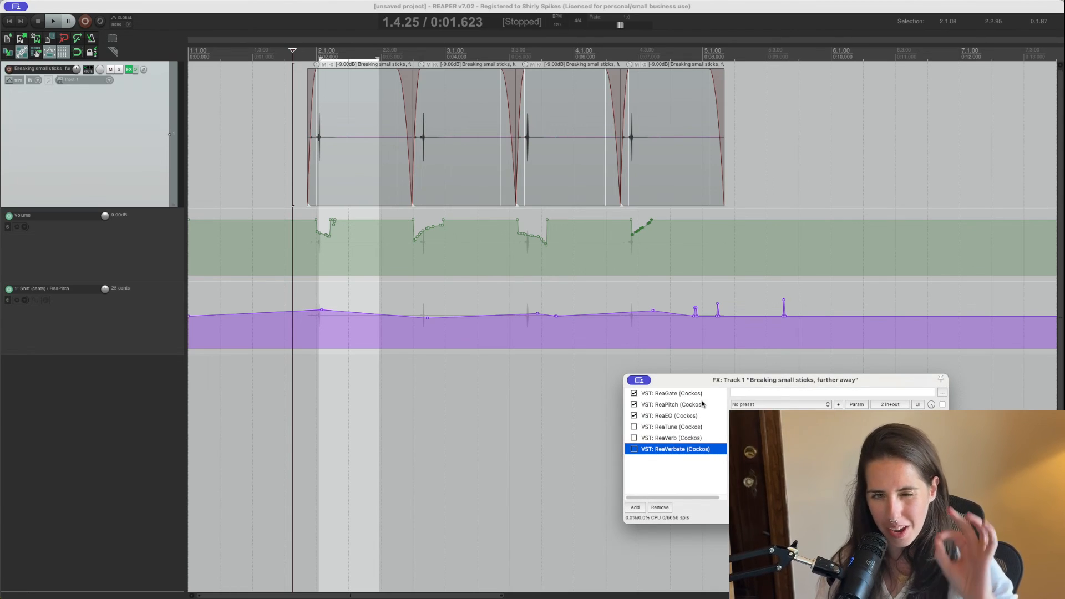